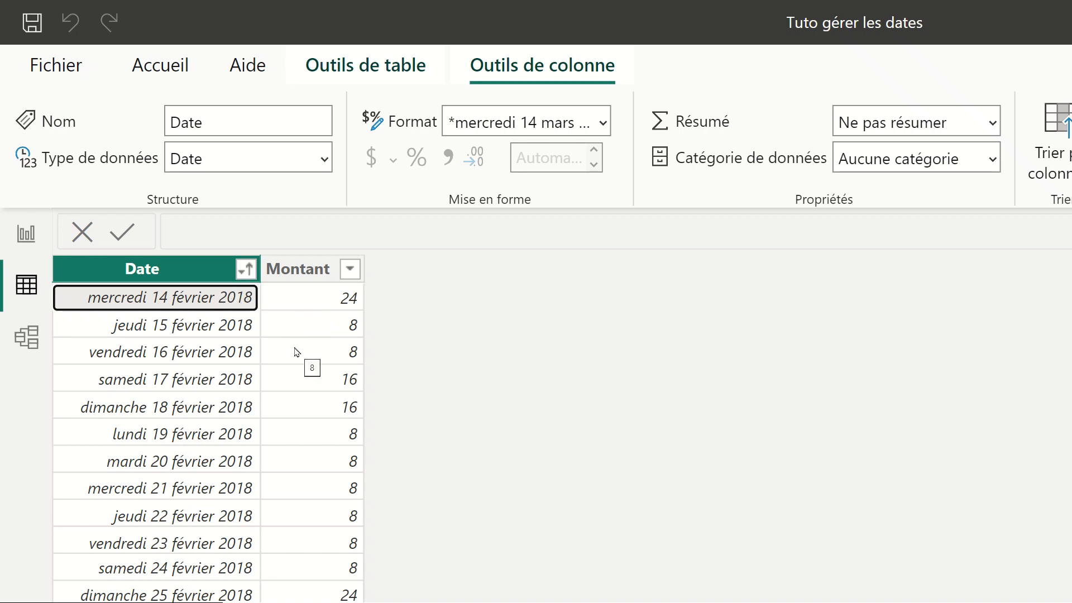
Step: Inspect the date filters available for the Date column and sort the column in descending order
click(246, 270)
mouse_move(416, 452)
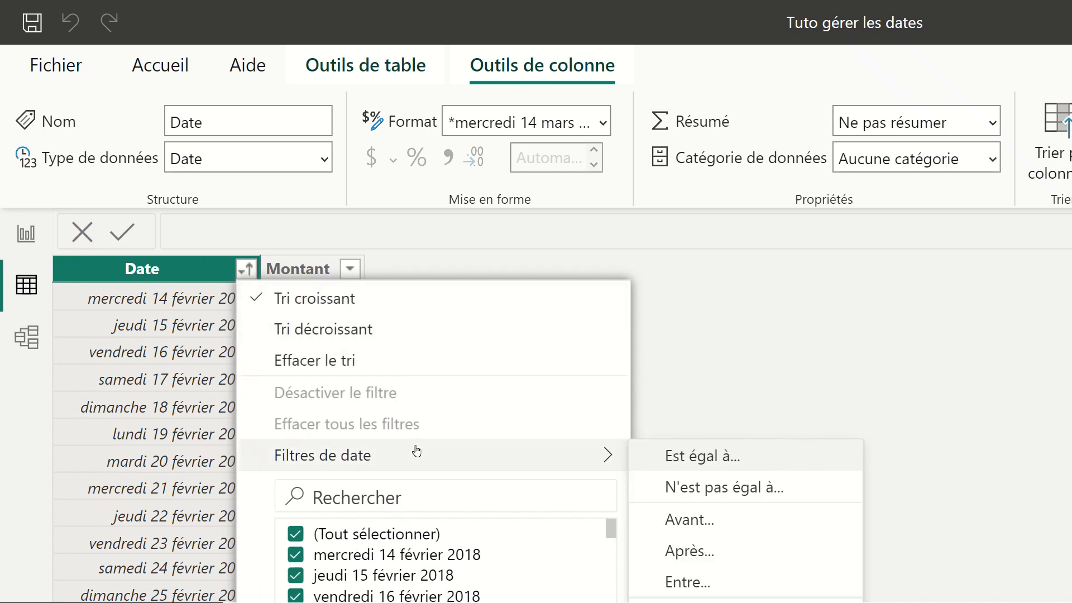
click(353, 329)
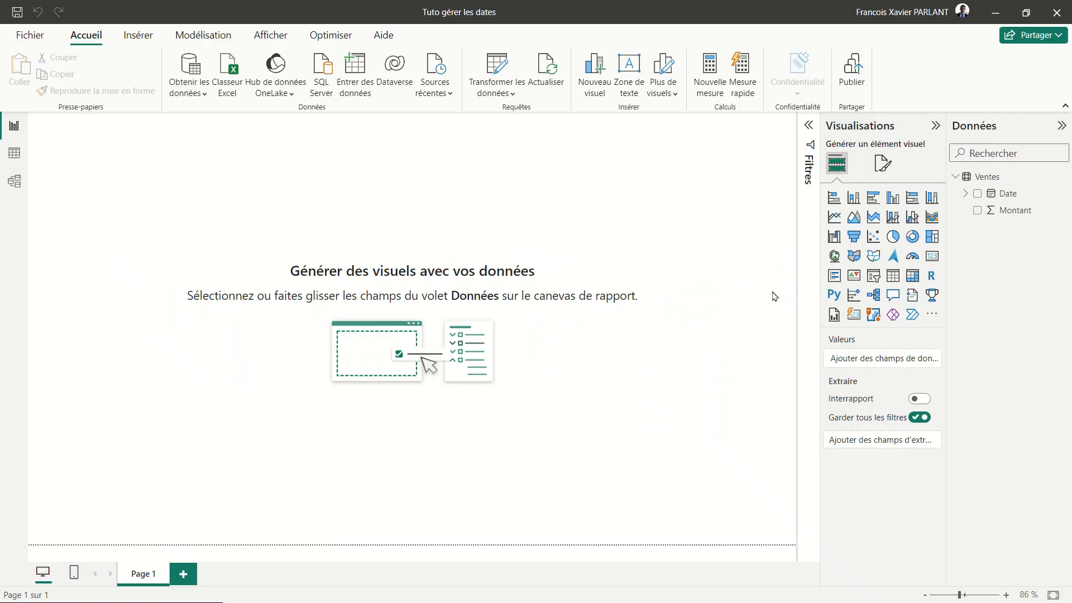
Step: Create a clustered column chart of Montant by the Date hierarchy and widen it across the empty area of the page
click(967, 194)
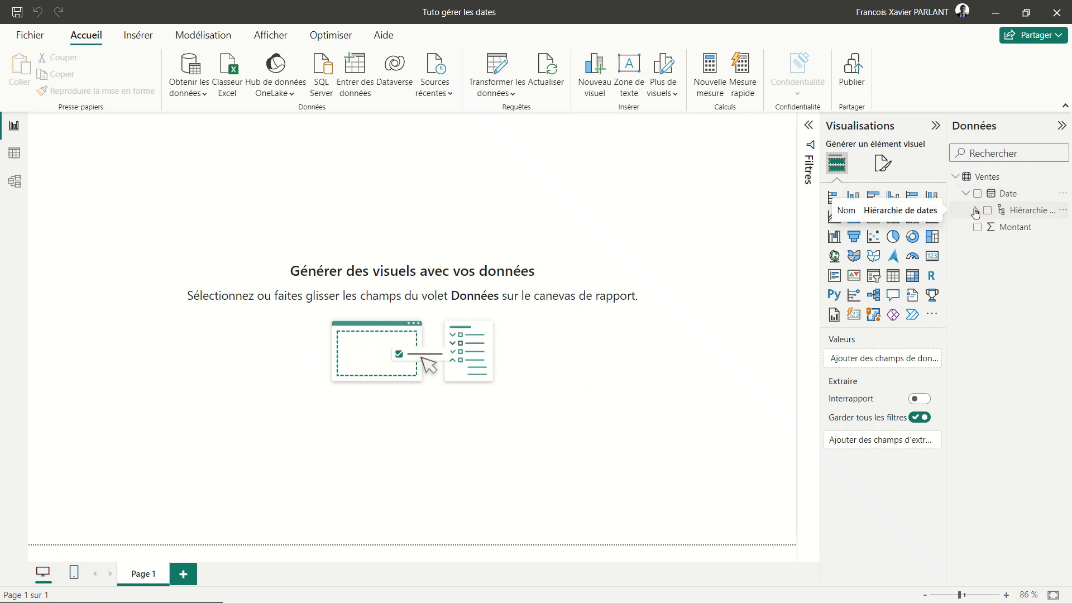
click(976, 211)
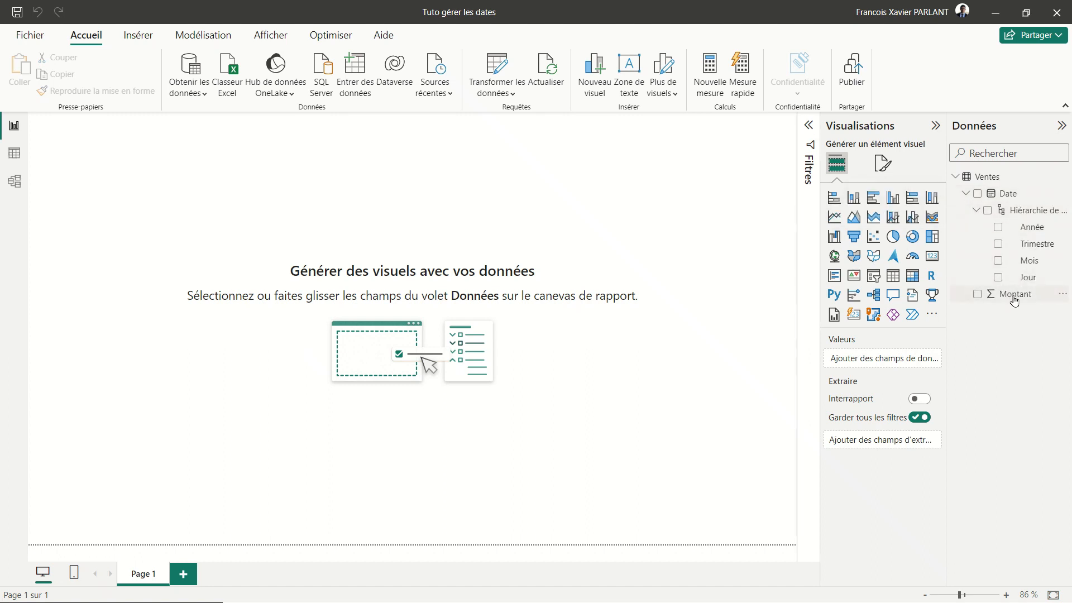
drag(1015, 295, 443, 229)
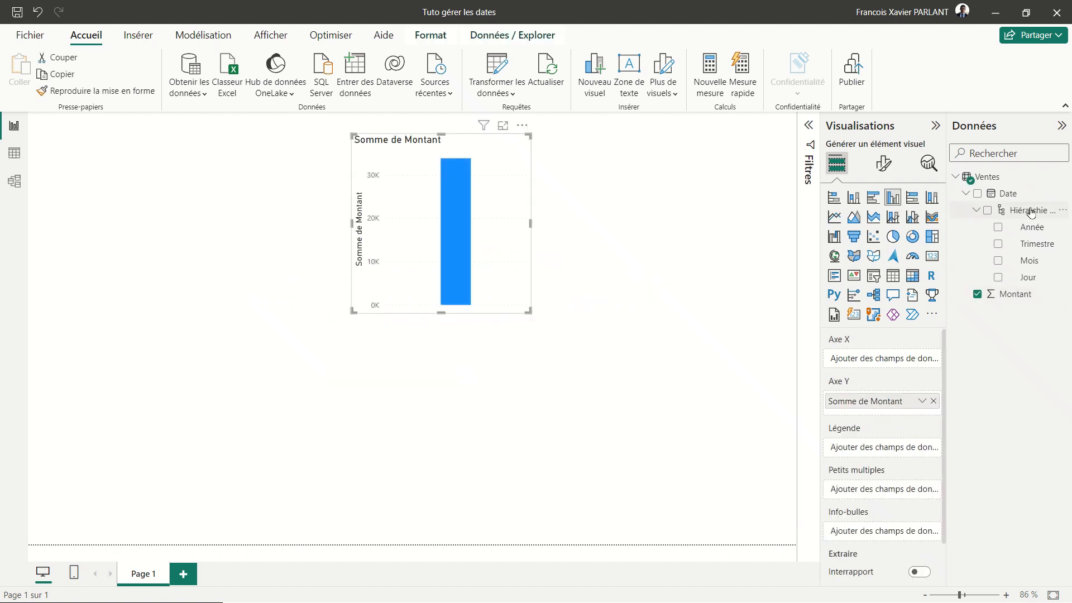
drag(1030, 211, 427, 227)
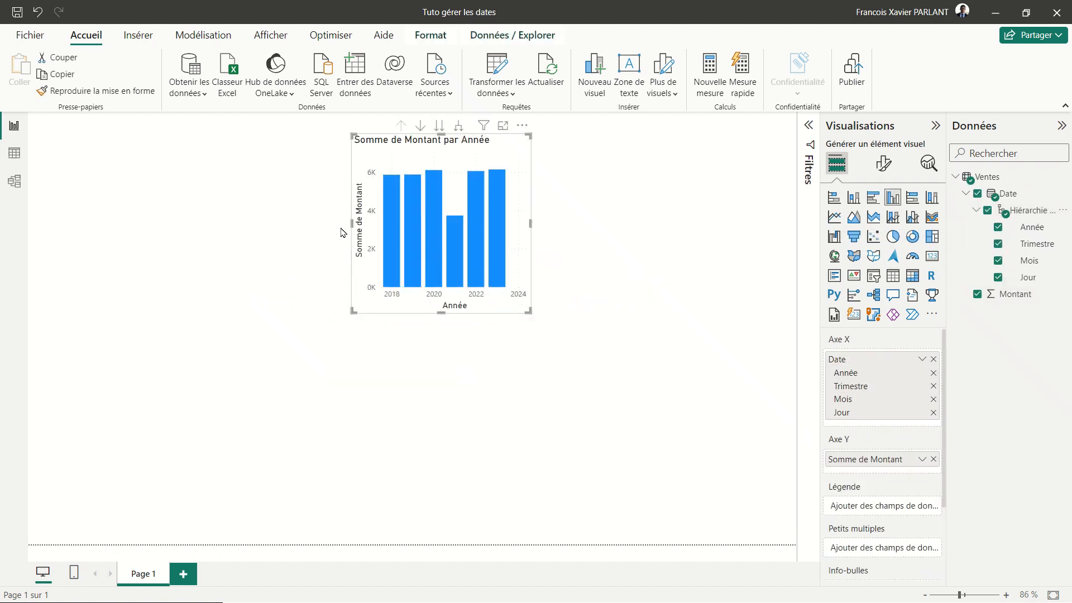
drag(352, 224, 78, 256)
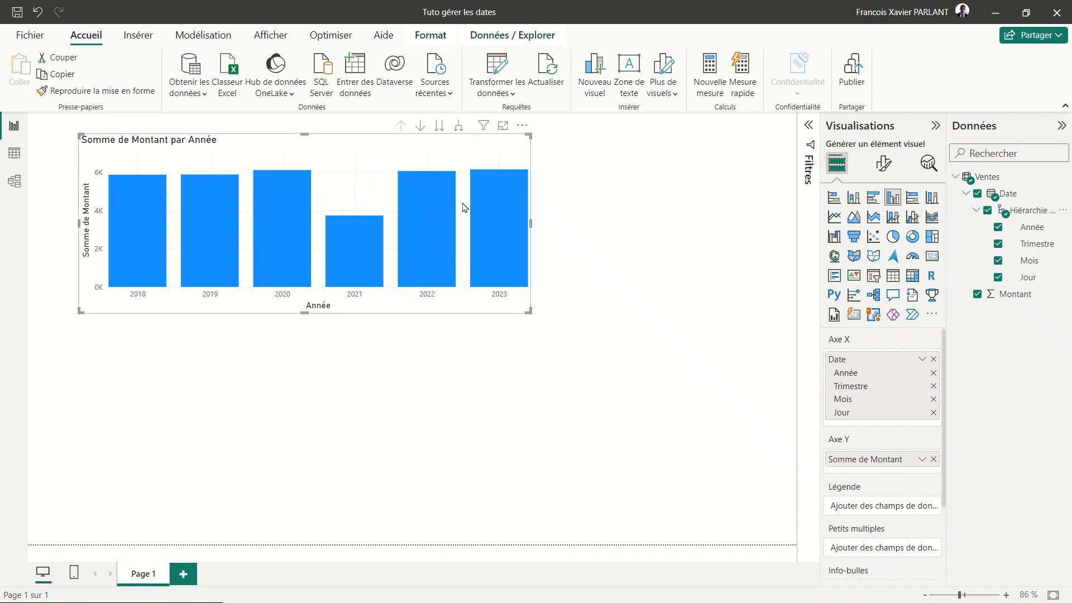
Step: Move the whole column chart down the date hierarchy from year to the Mois level
click(439, 126)
click(440, 130)
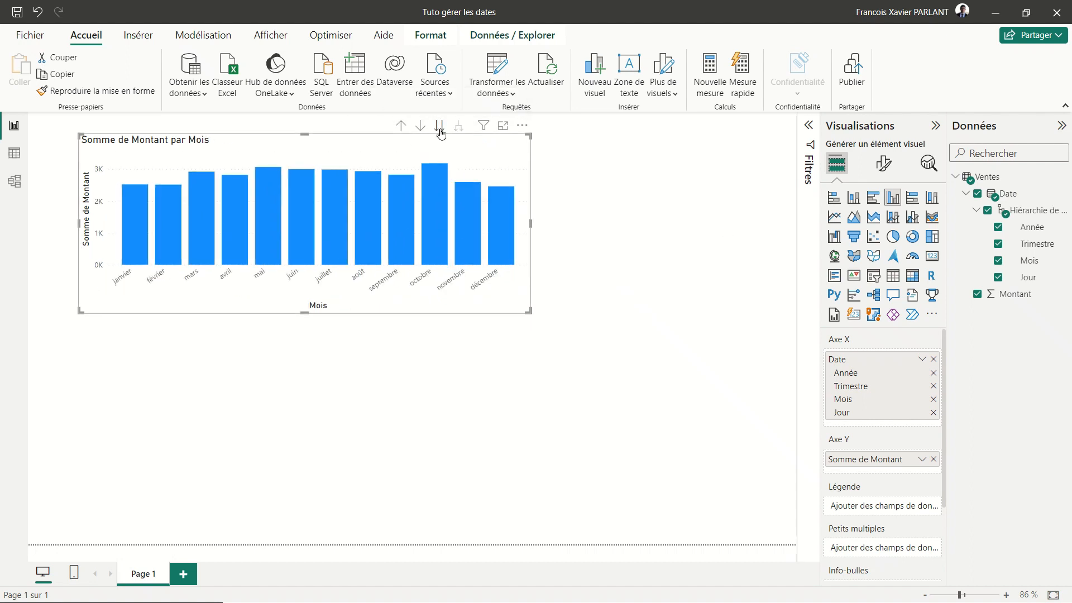
right_click(448, 229)
click(740, 317)
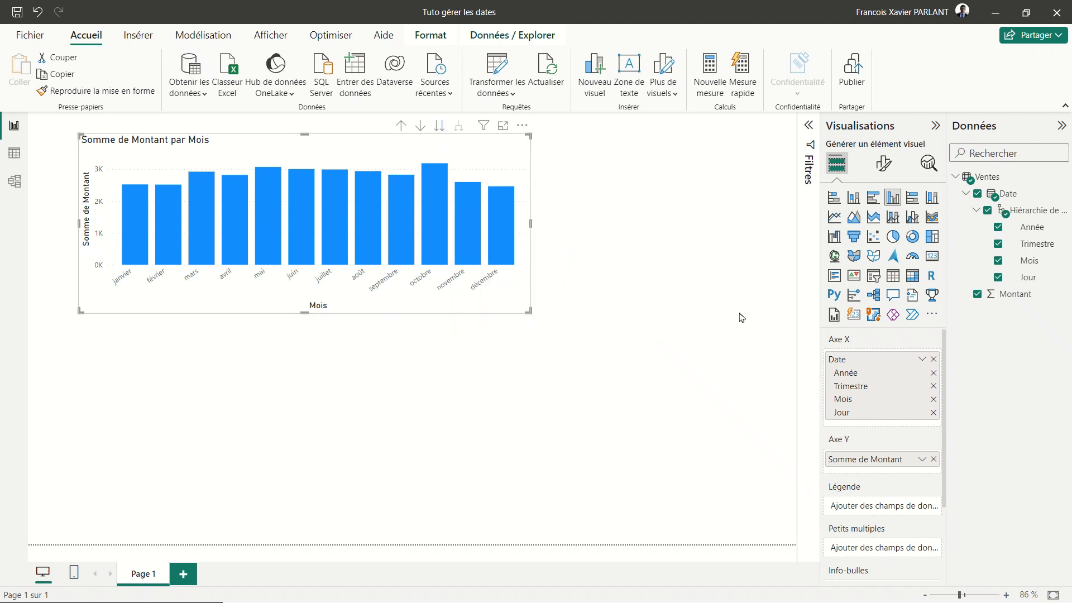
Step: Add a table of Année beside the chart and cross-highlight the chart by 2018, 2019, 2020 and 2021 in turn
drag(1029, 227, 717, 263)
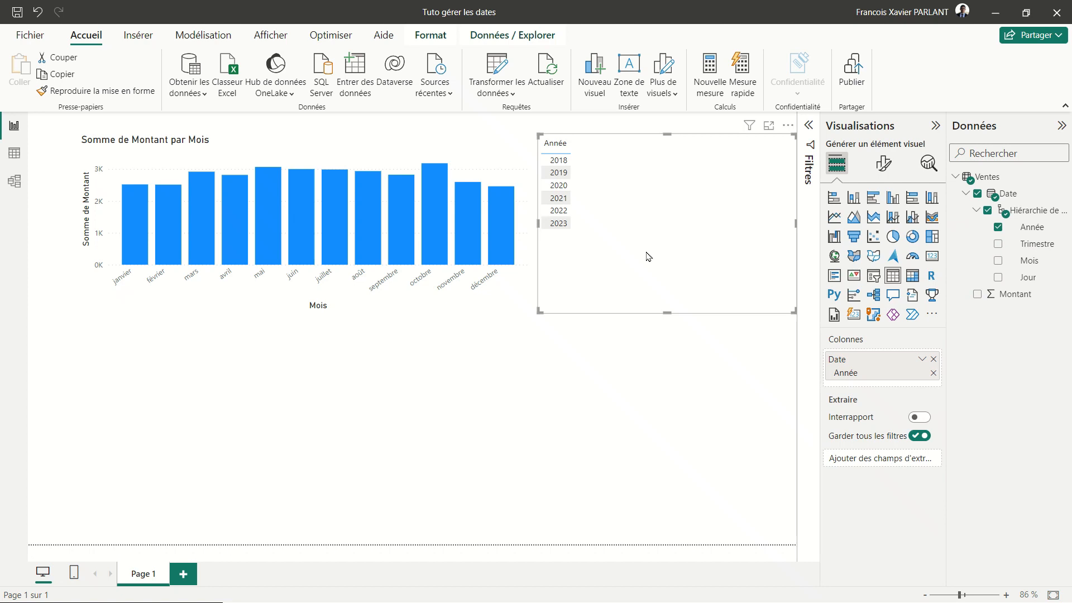
click(563, 160)
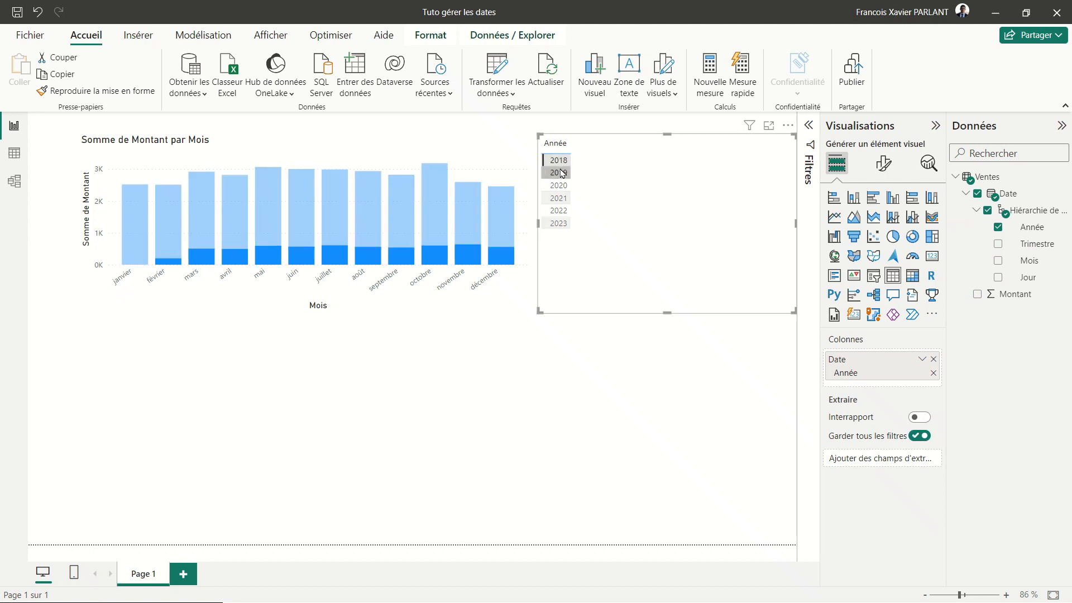
click(562, 174)
click(561, 186)
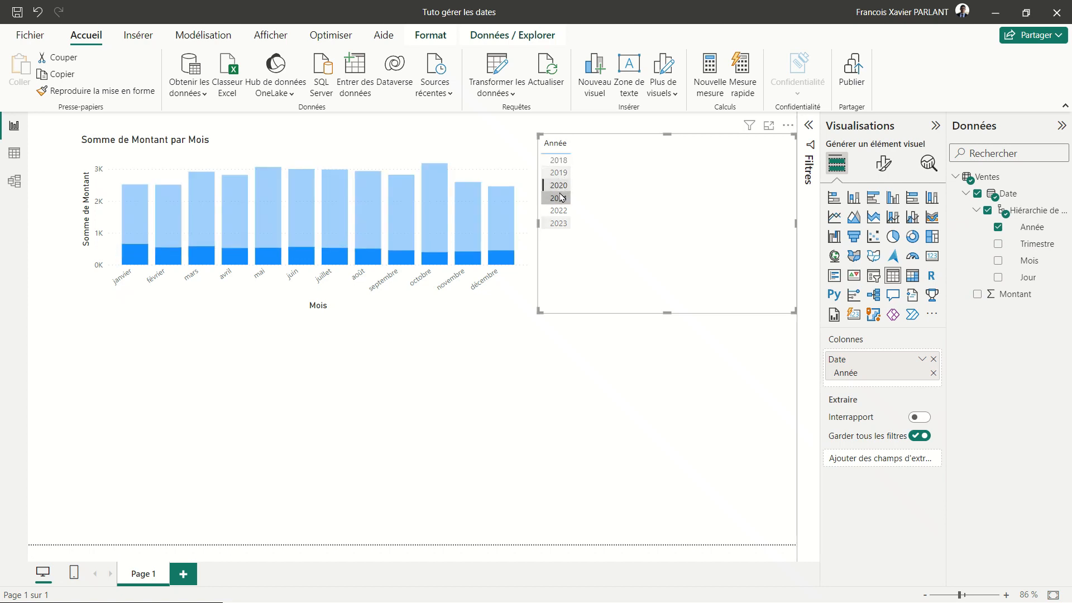
click(561, 199)
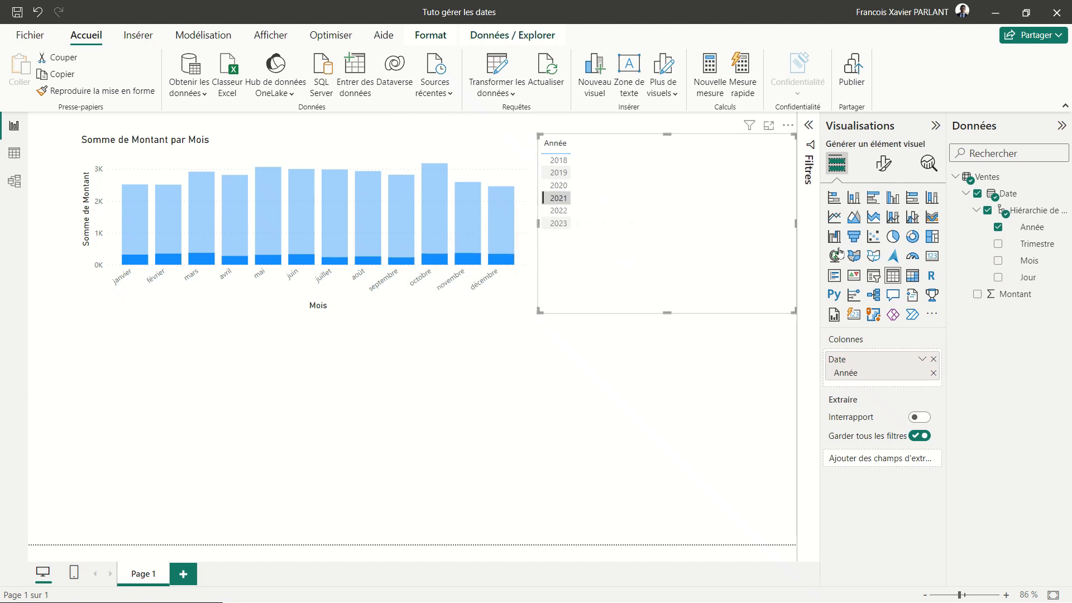
Step: Convert the Année table into a slicer and restrict its range to 2019 through 2020
click(877, 278)
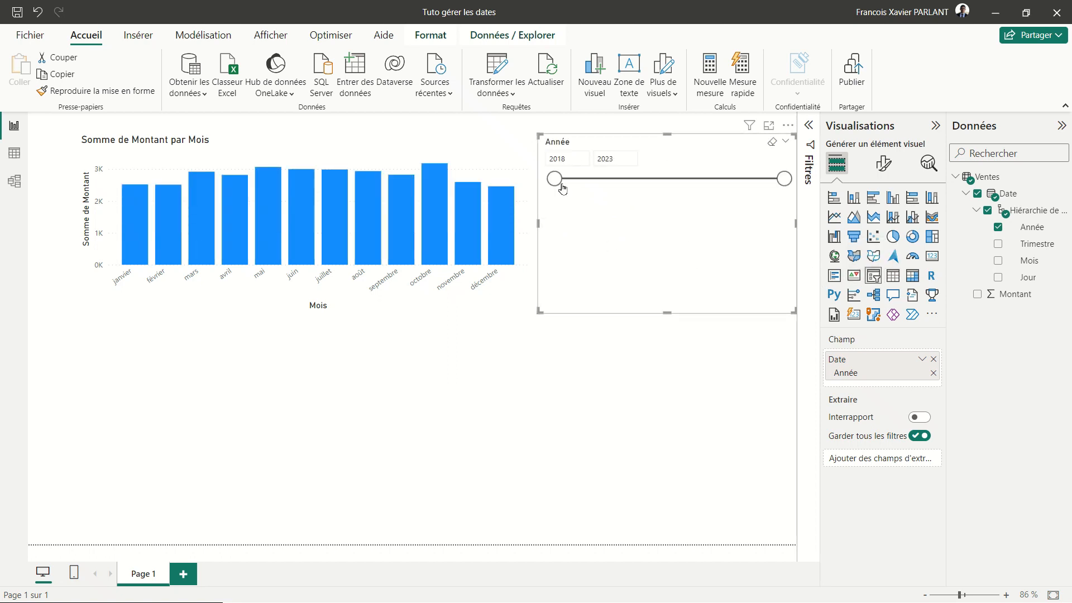
drag(561, 184, 601, 179)
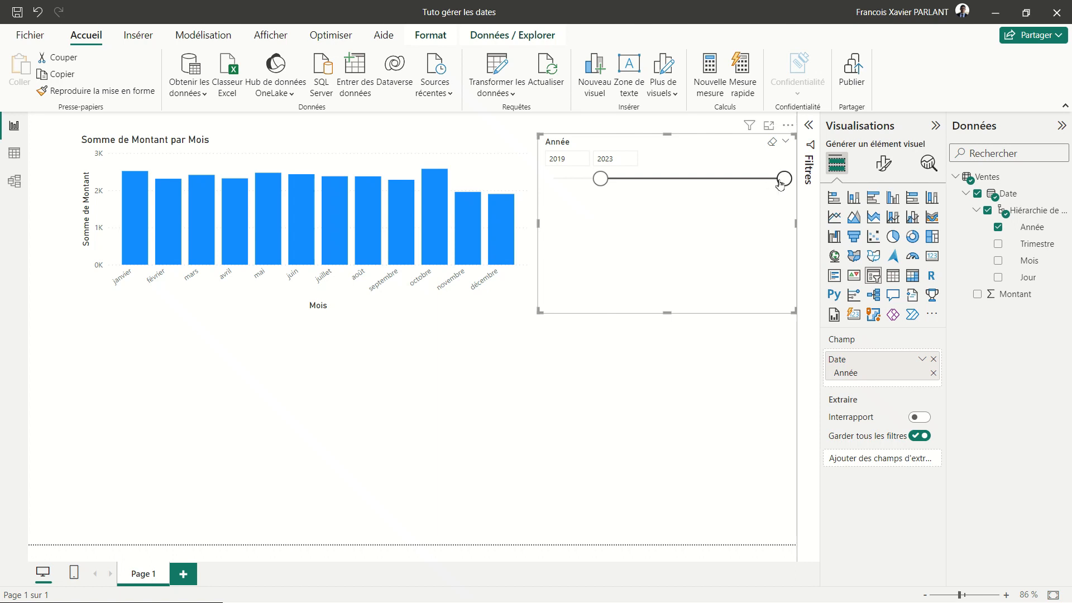
drag(780, 184, 637, 193)
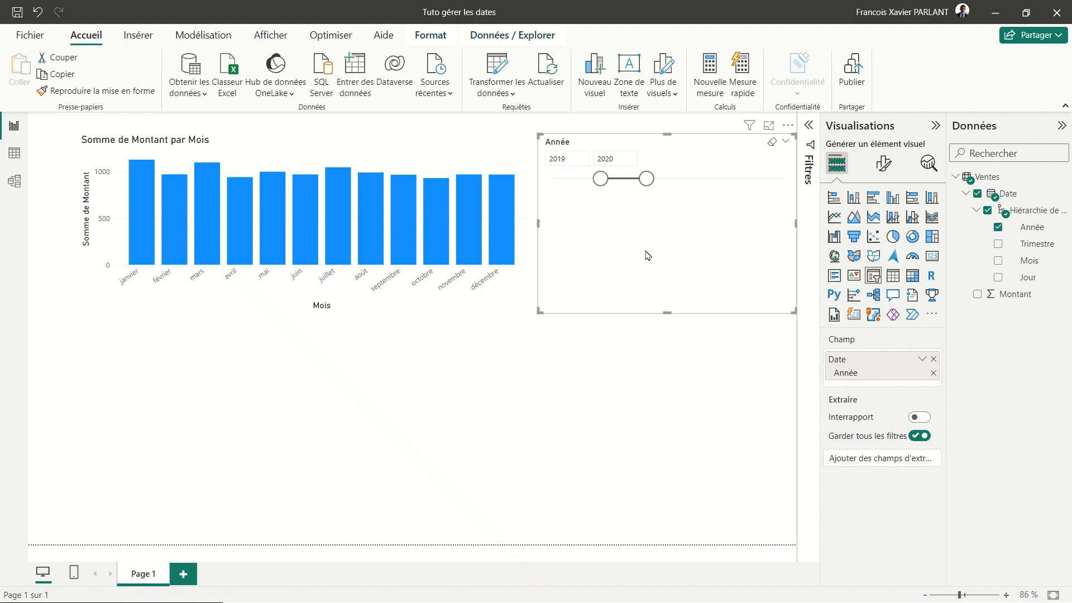
Step: Set the Année slicer's style to Vignette in its segment options
click(884, 164)
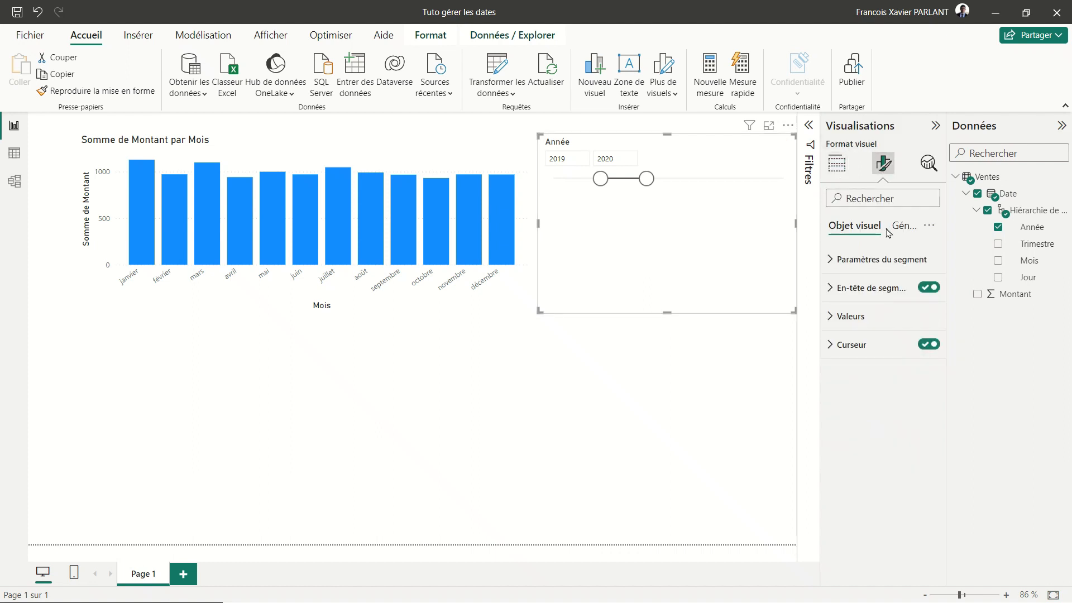
click(828, 272)
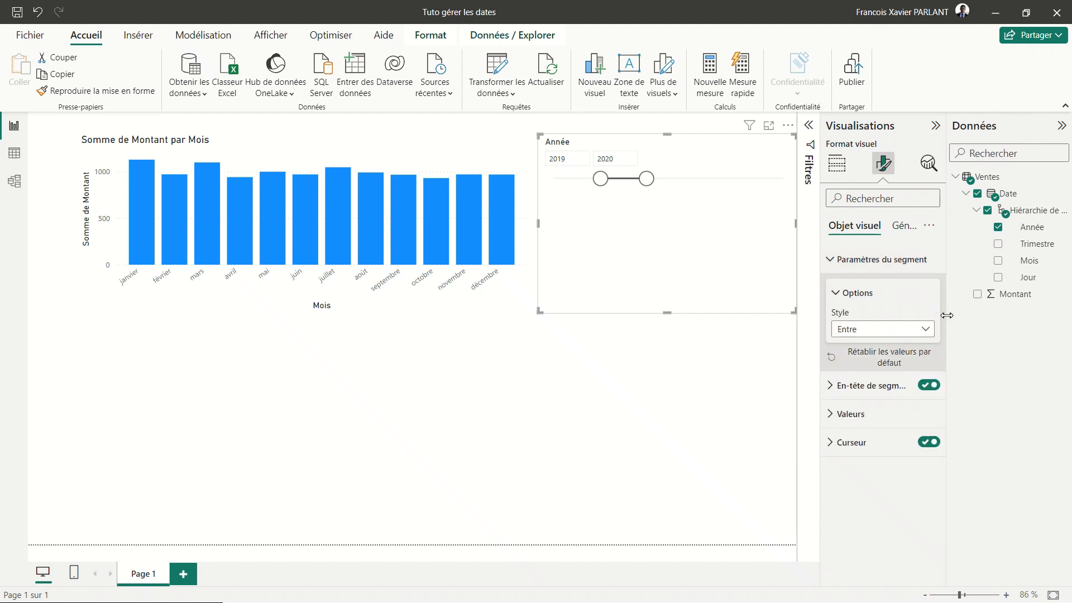
click(933, 331)
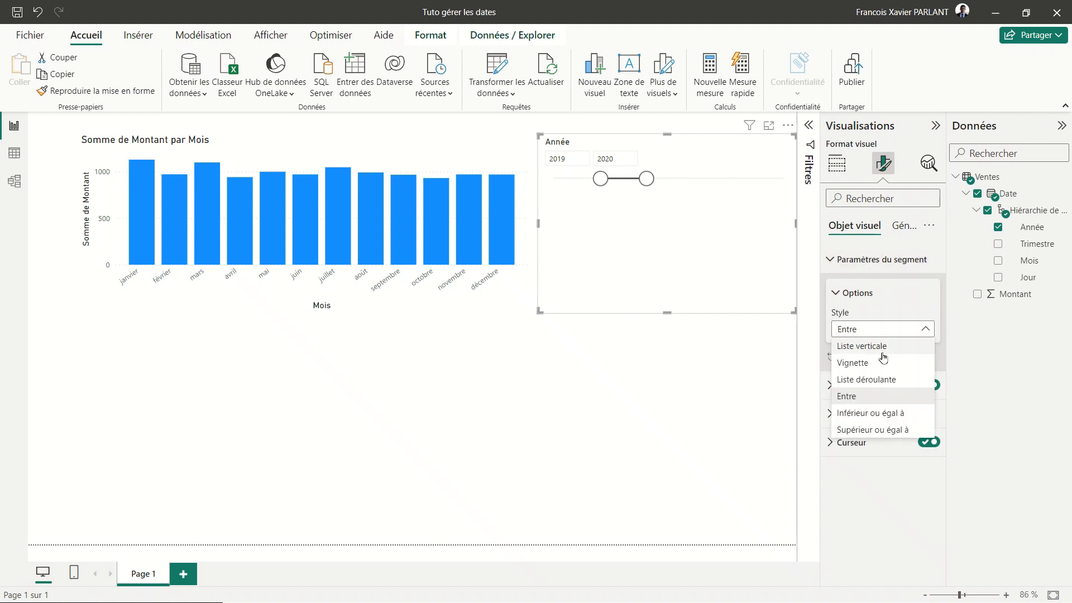
click(863, 366)
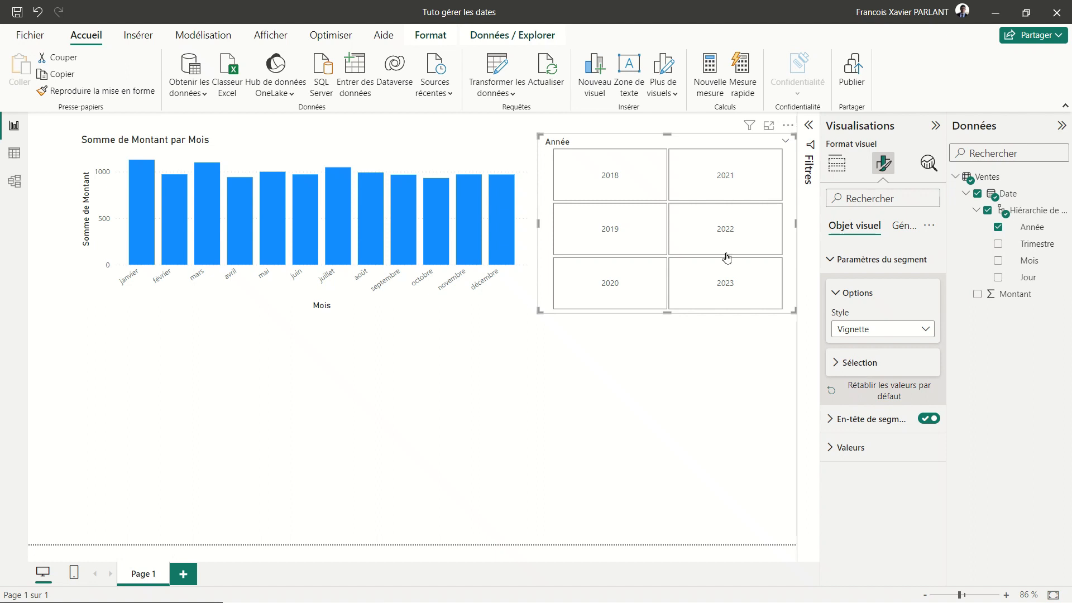
Step: Filter the chart with the slicer tiles 2021, 2022 and 2023 in turn, ending on 2020
click(710, 191)
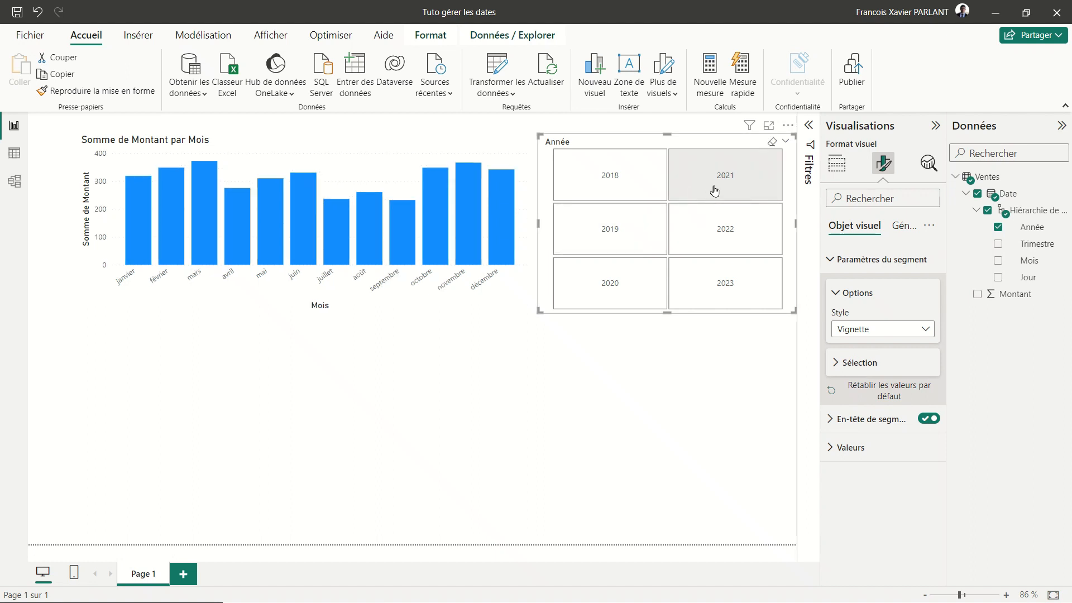
click(718, 214)
click(720, 300)
click(628, 290)
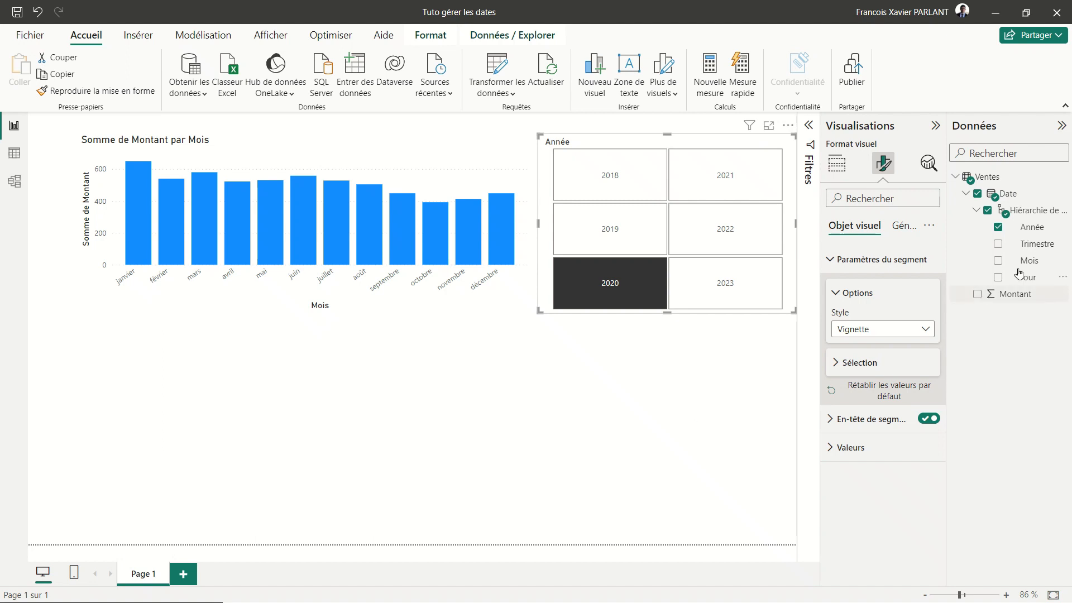
Step: Try placing the Mois field on the empty canvas and switching the chart's X axis from the date hierarchy to Date
drag(1033, 260, 683, 416)
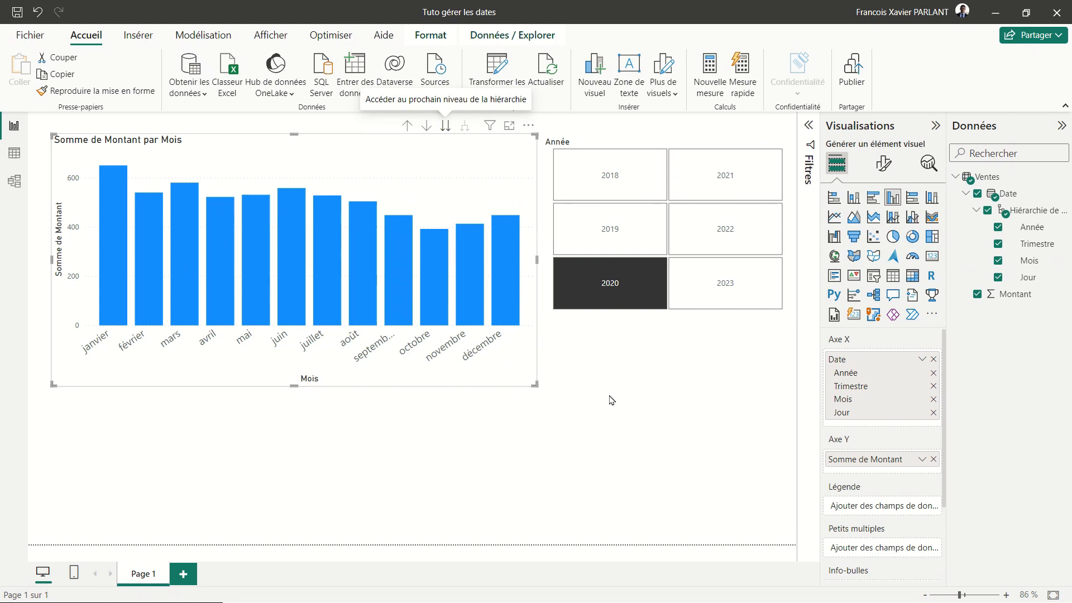
click(923, 360)
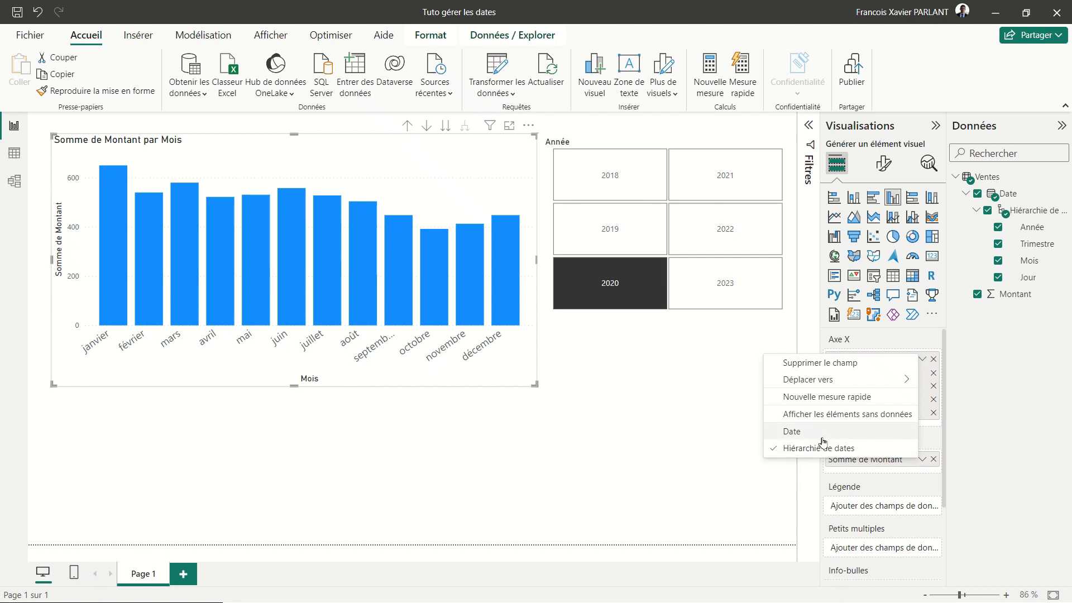
click(793, 432)
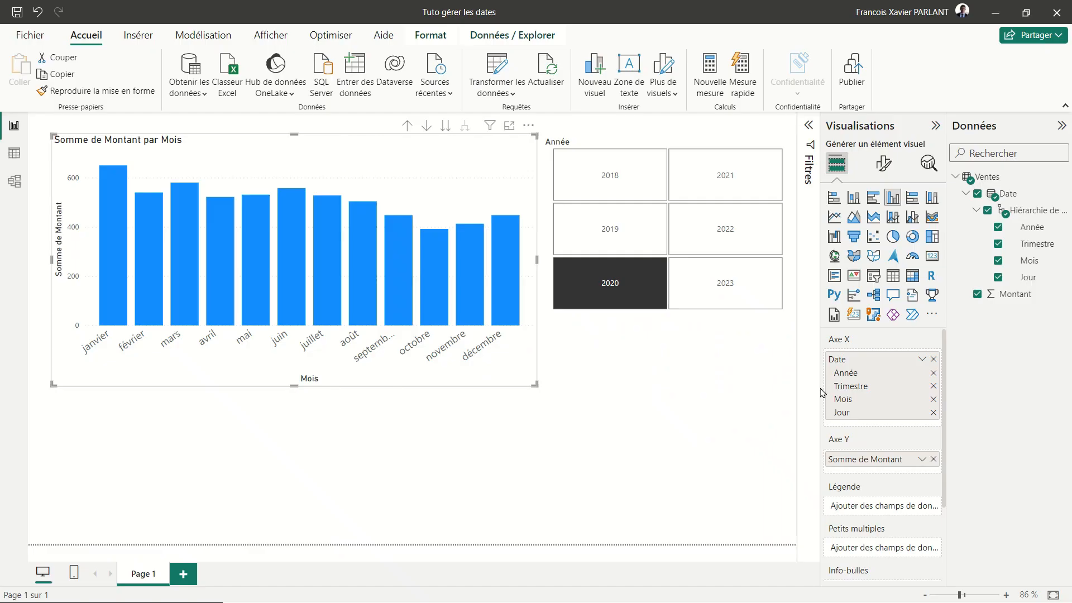
Step: Create a group named Date (compartiments) on the Date field with a bin size of 2 months
right_click(1009, 195)
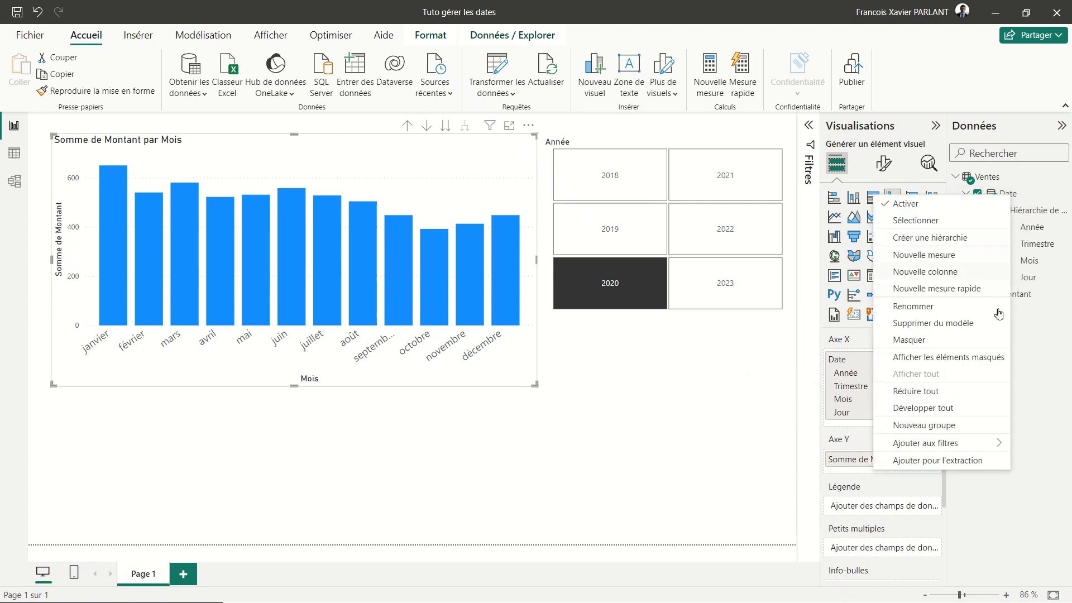
click(991, 430)
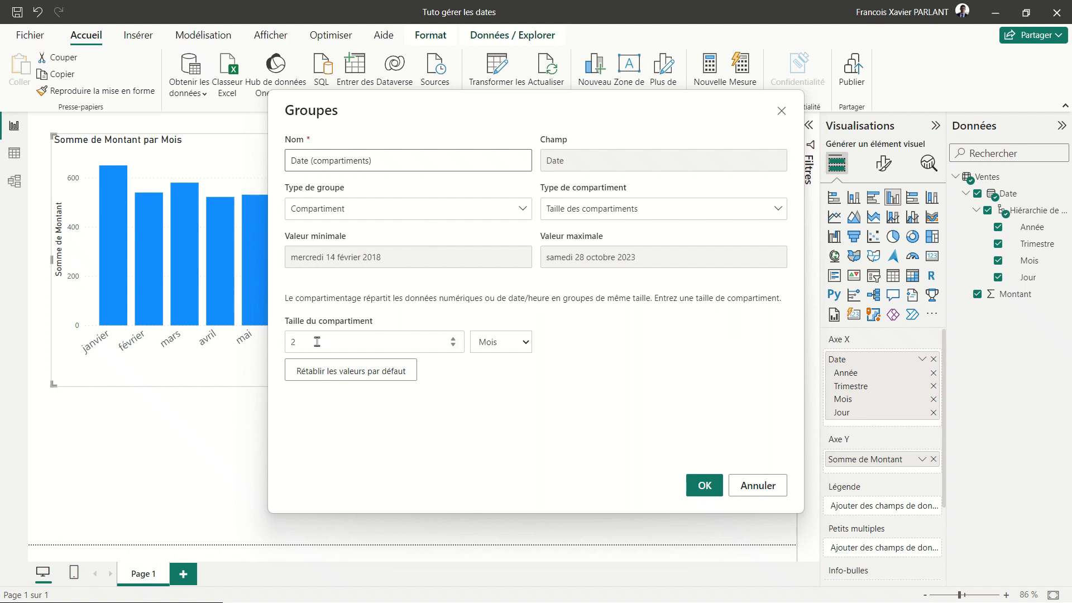
click(711, 484)
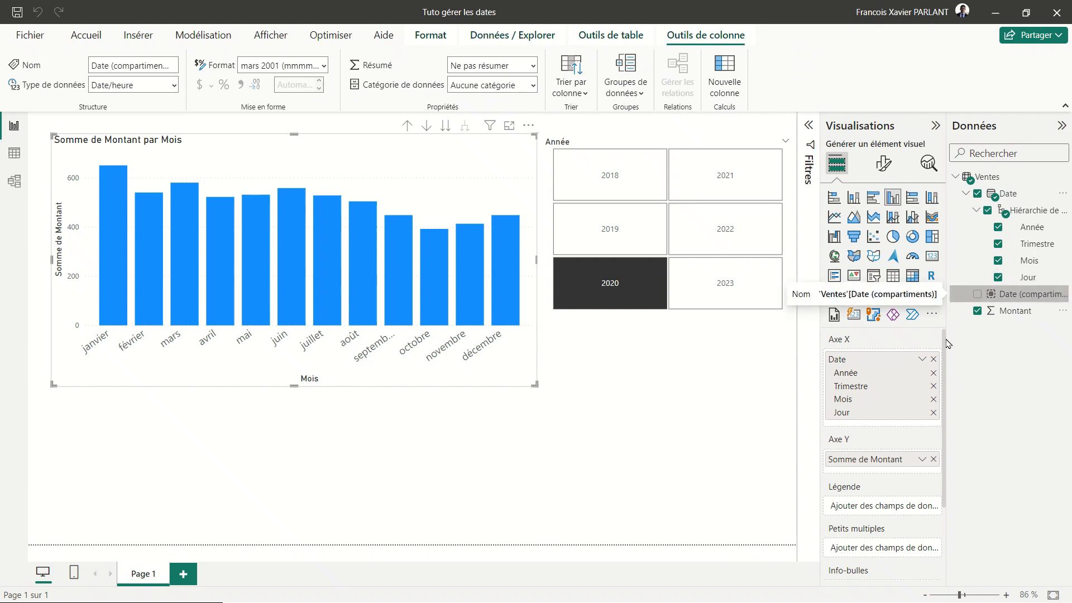
Step: Replace the date hierarchy on the chart's X axis with Date (compartiments)
drag(924, 360, 743, 388)
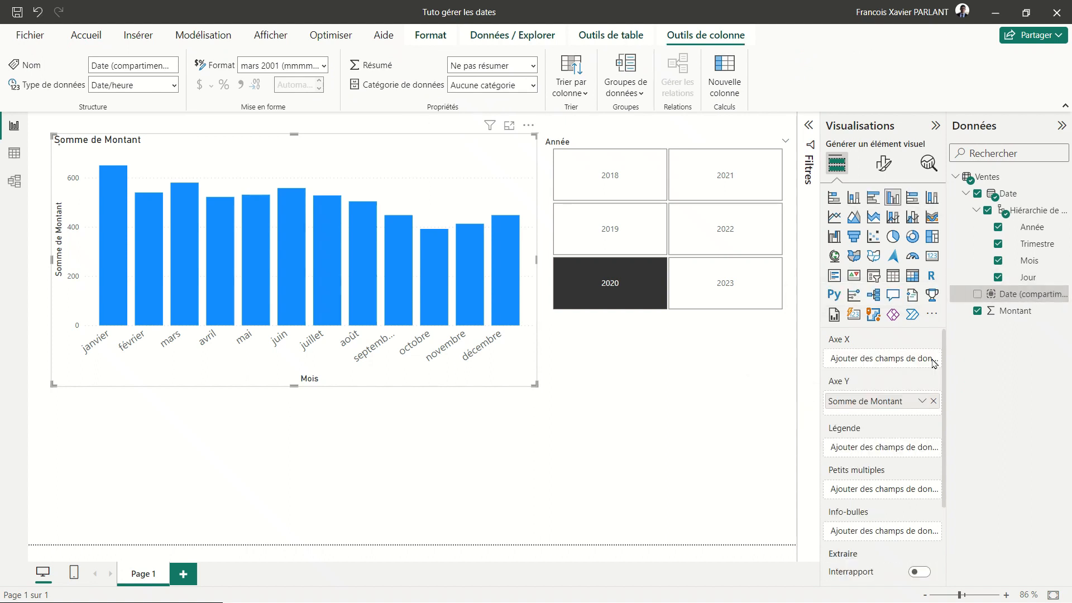
drag(1012, 294, 399, 315)
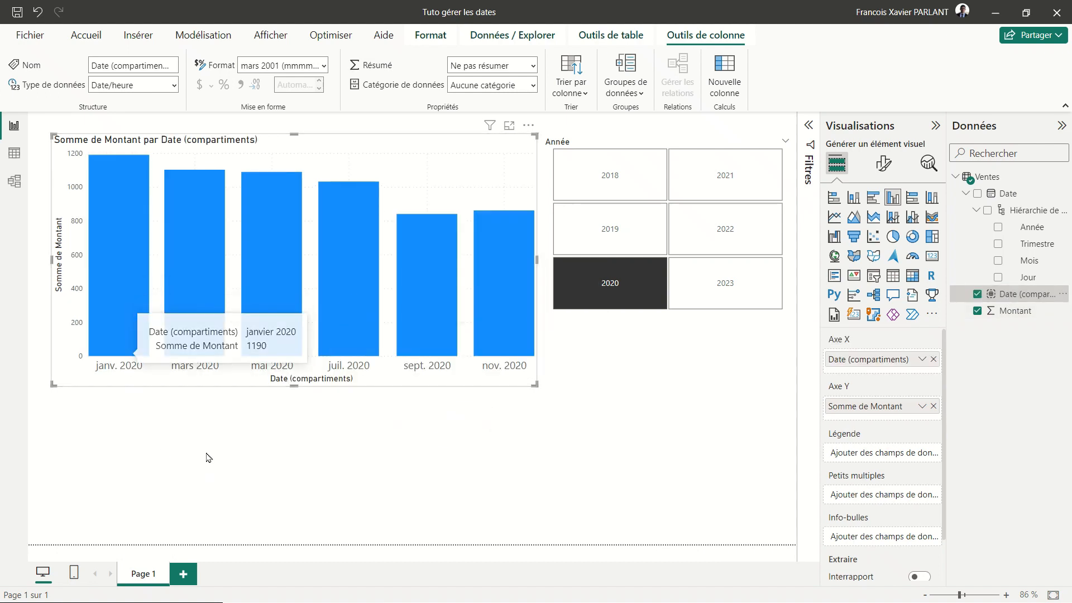
click(479, 387)
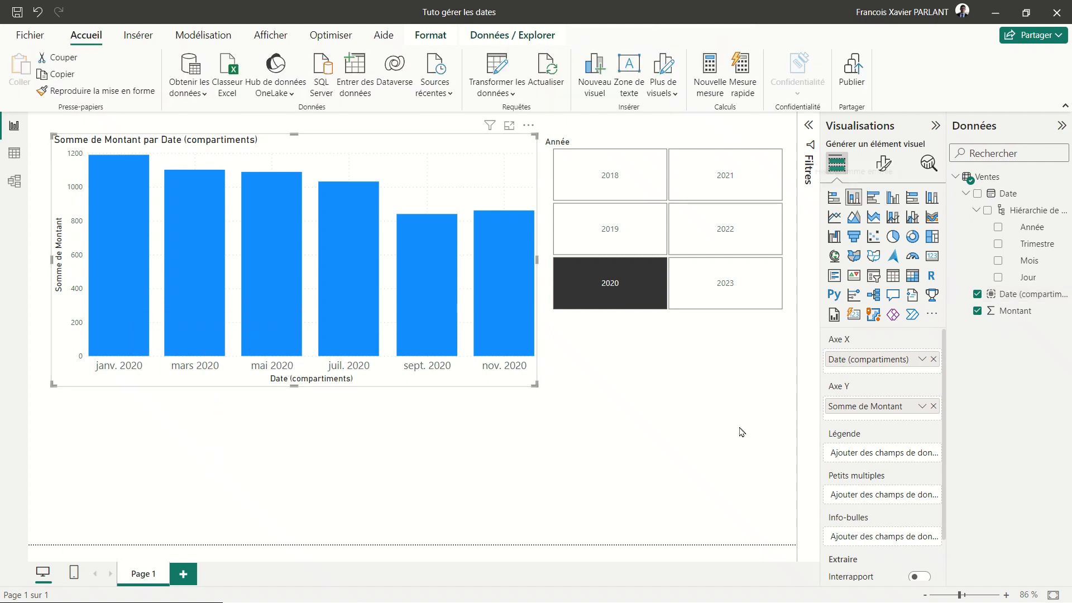
Step: Turn the visual into a taller clustered column chart with small multiples by Date (compartiments) and Somme de Montant as tooltip
click(893, 197)
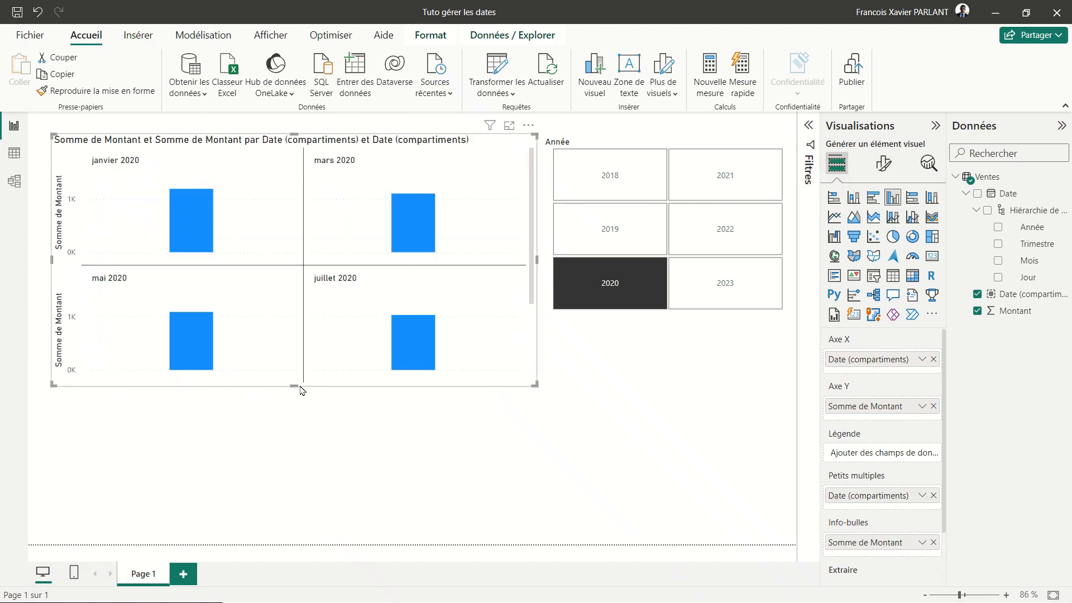
drag(294, 386, 292, 494)
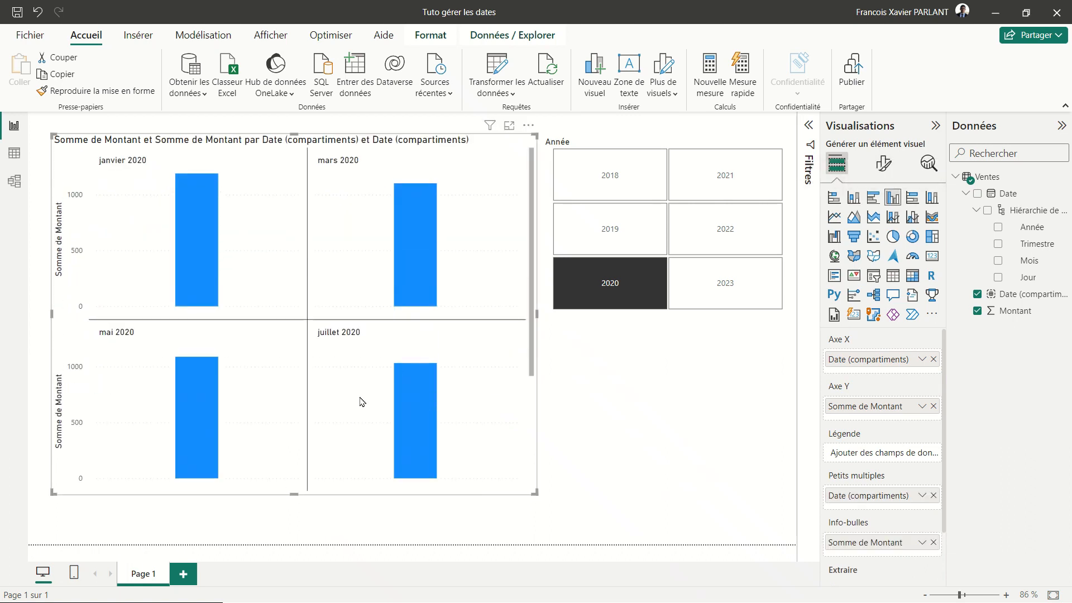
scroll(362, 402, down, 2)
scroll(362, 401, up, 2)
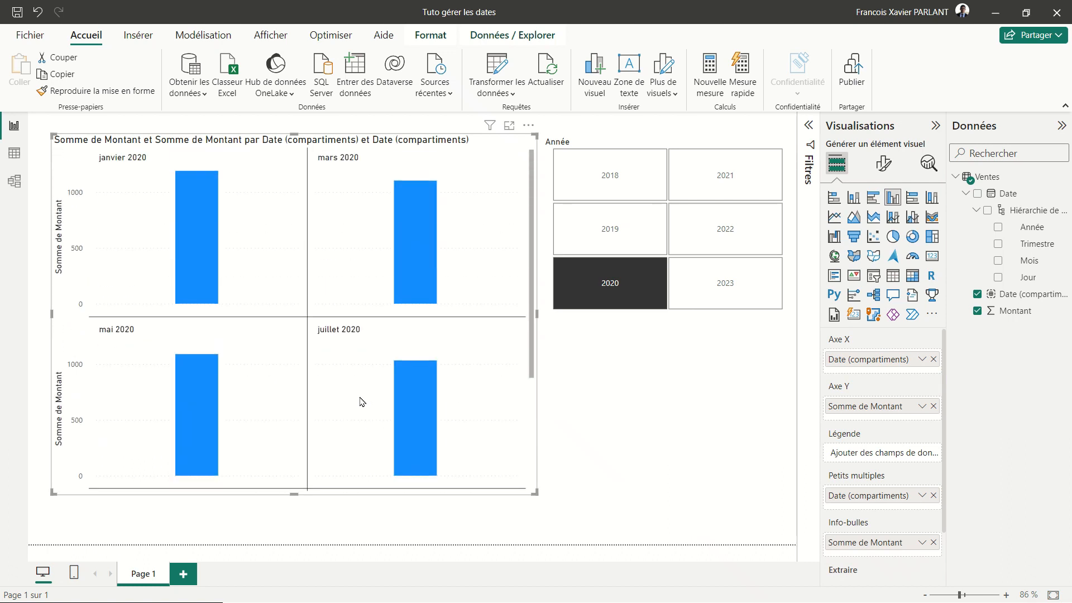
scroll(362, 401, down, 2)
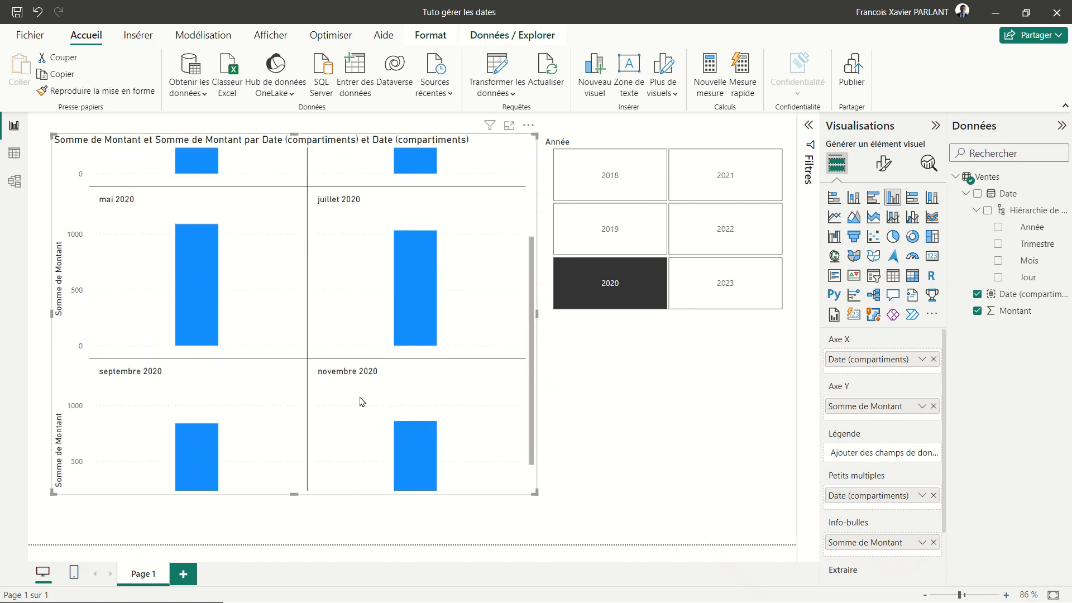
Step: Create a new group named Date 10j on the Date field with a bin size of 10 days
scroll(363, 401, up, 2)
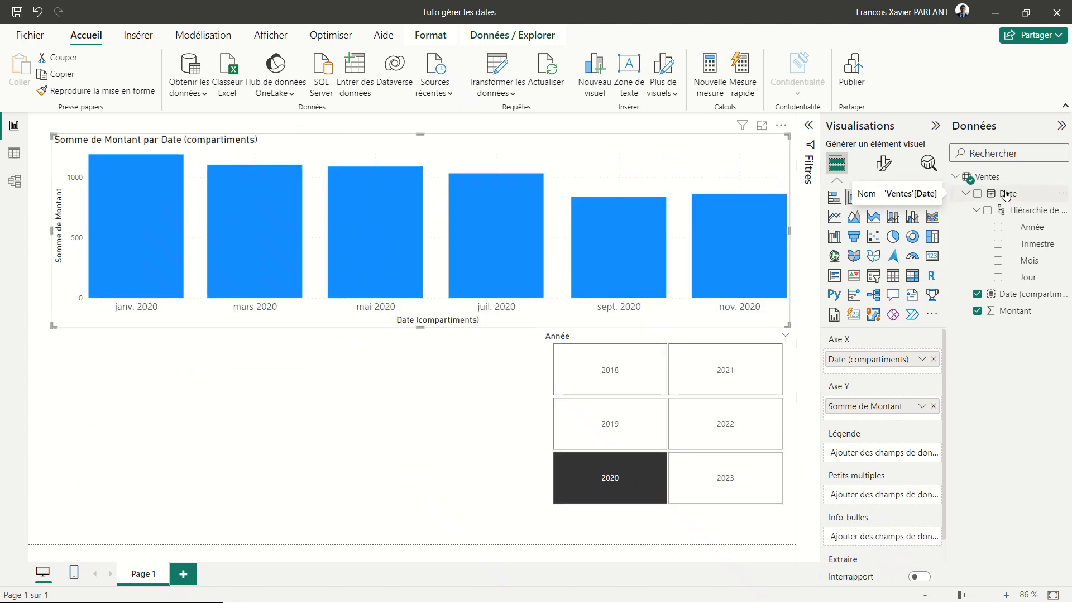
right_click(1006, 195)
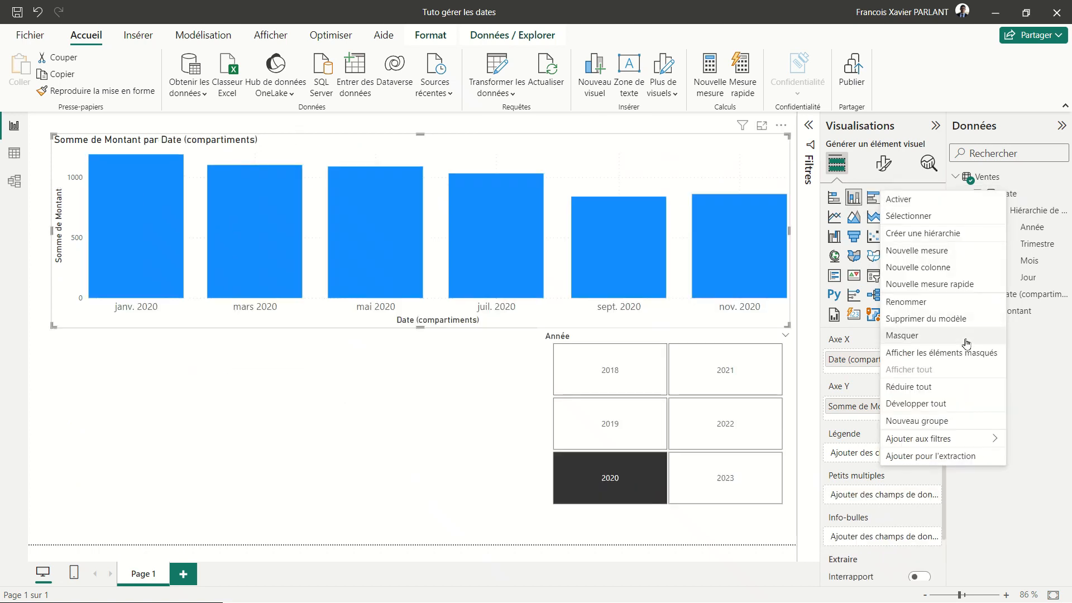
click(964, 422)
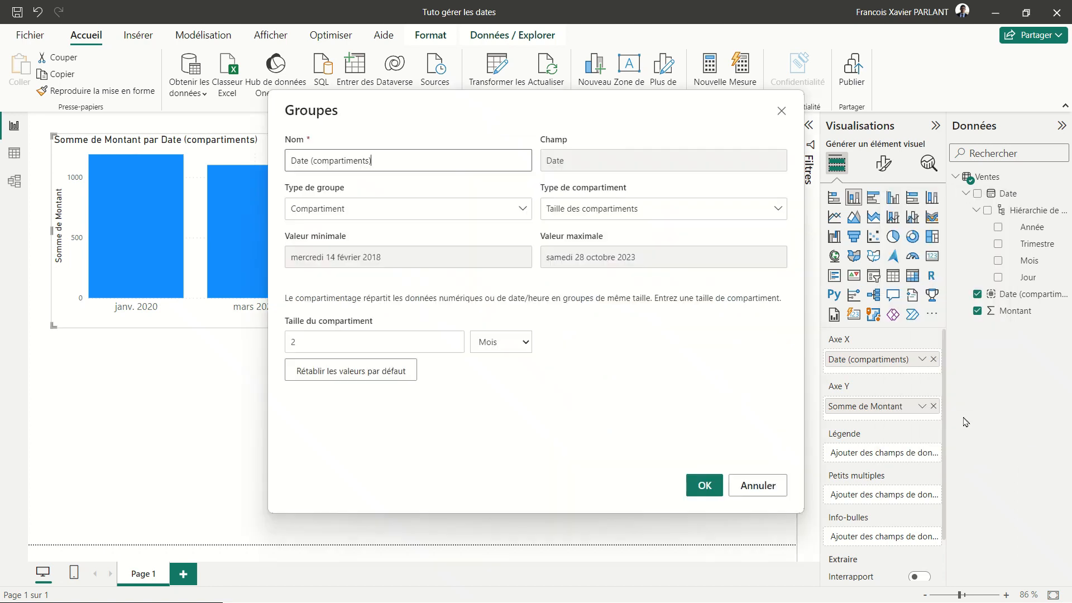
key(BackSpace)
key(BackSpace)
key(BackSpace)
key(BackSpace)
key(BackSpace)
key(BackSpace)
key(BackSpace)
key(BackSpace)
key(BackSpace)
key(BackSpace)
click(419, 342)
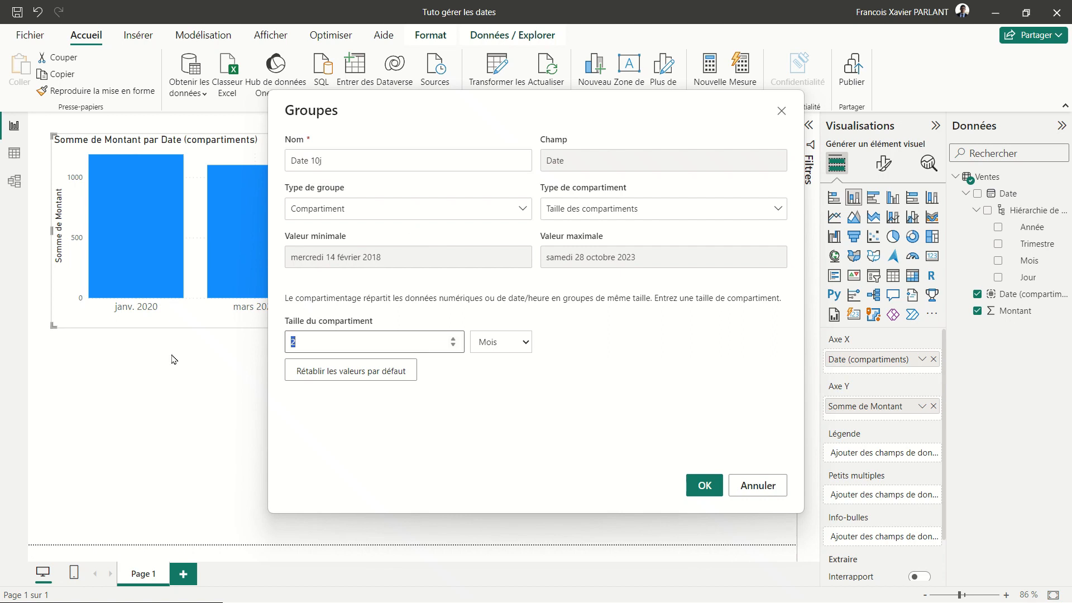
text(10)
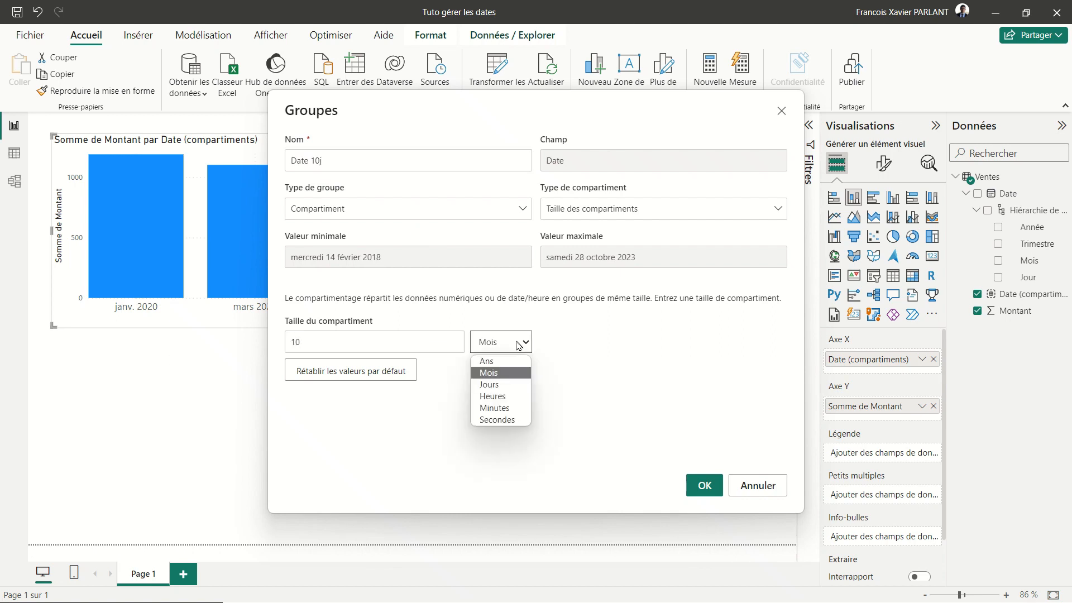
click(499, 385)
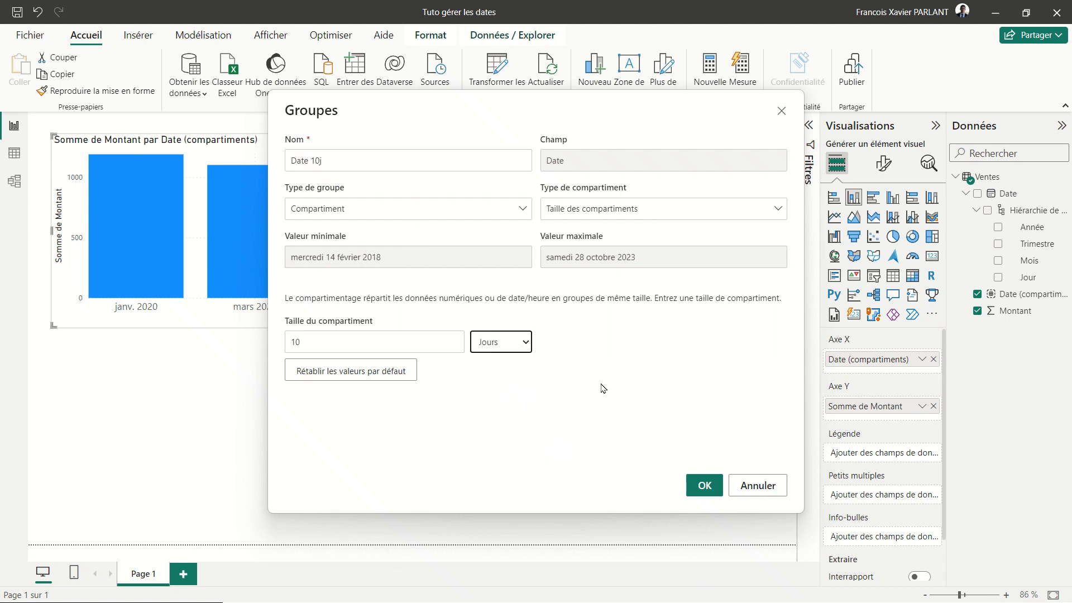
click(703, 485)
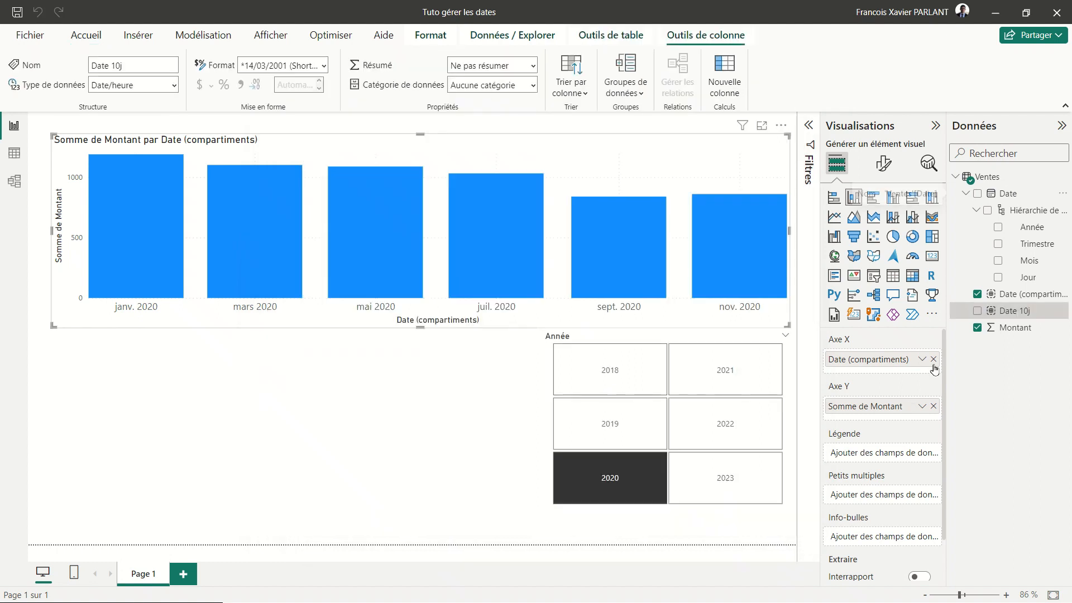
Step: Replace Date (compartiments) with Date 10j on the chart's X axis and clear the 2020 selection in the Année slicer
click(933, 360)
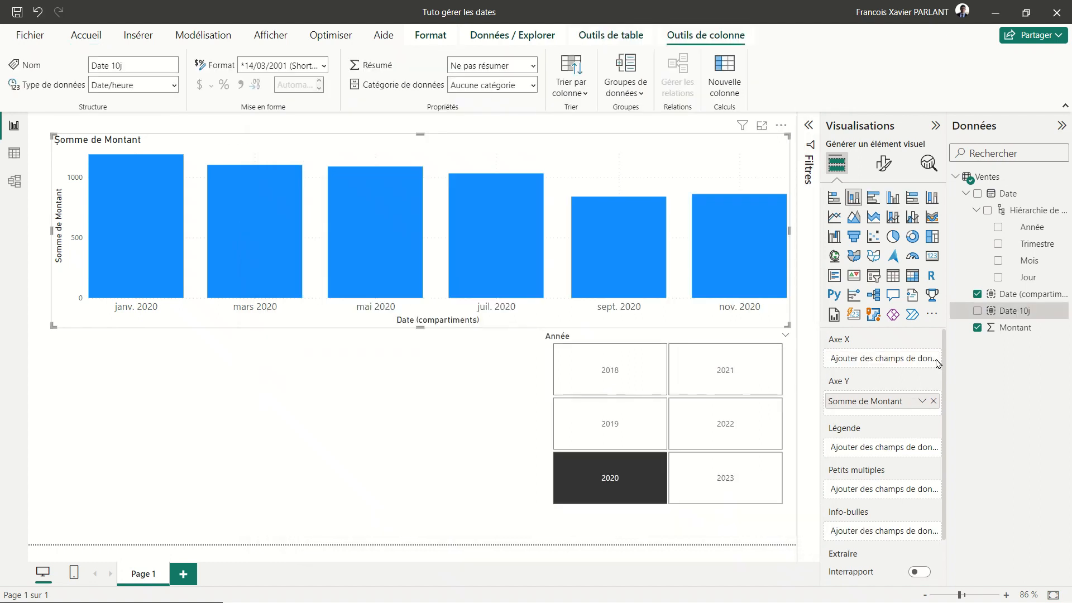
drag(1030, 312, 898, 367)
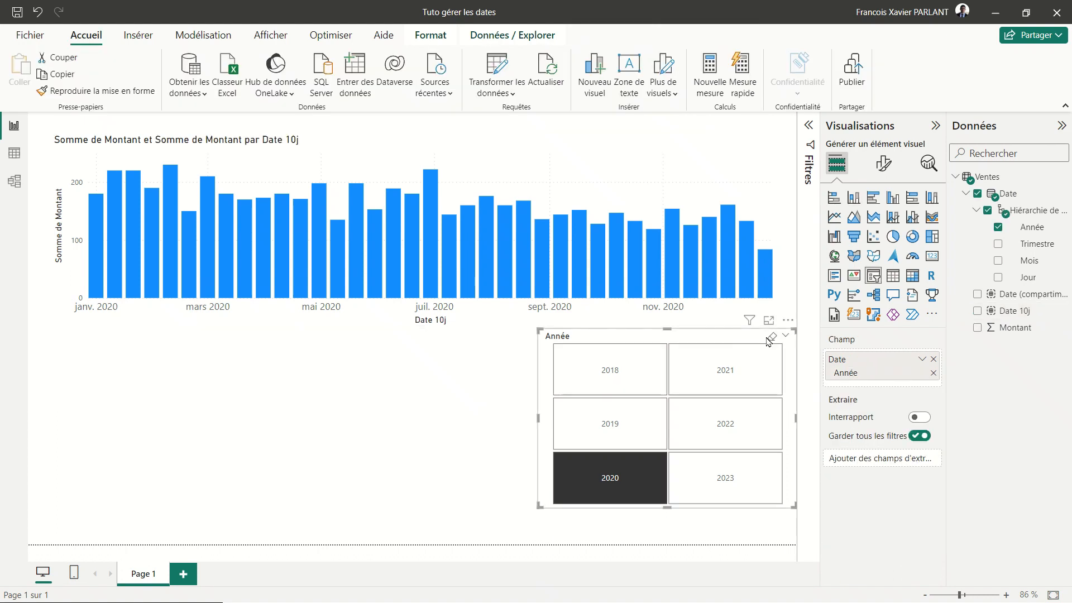
click(772, 337)
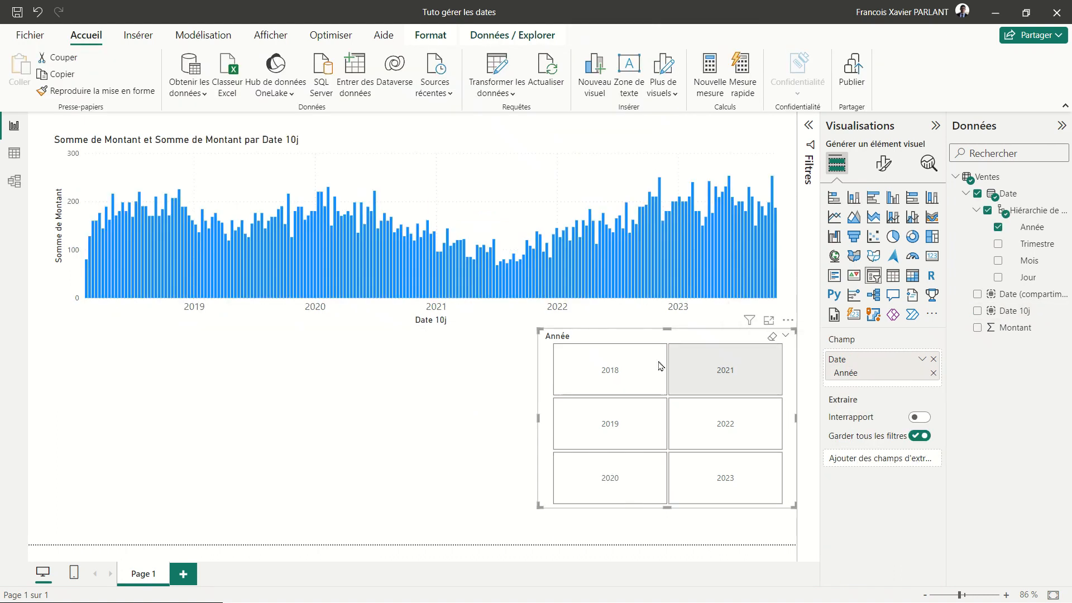
click(496, 324)
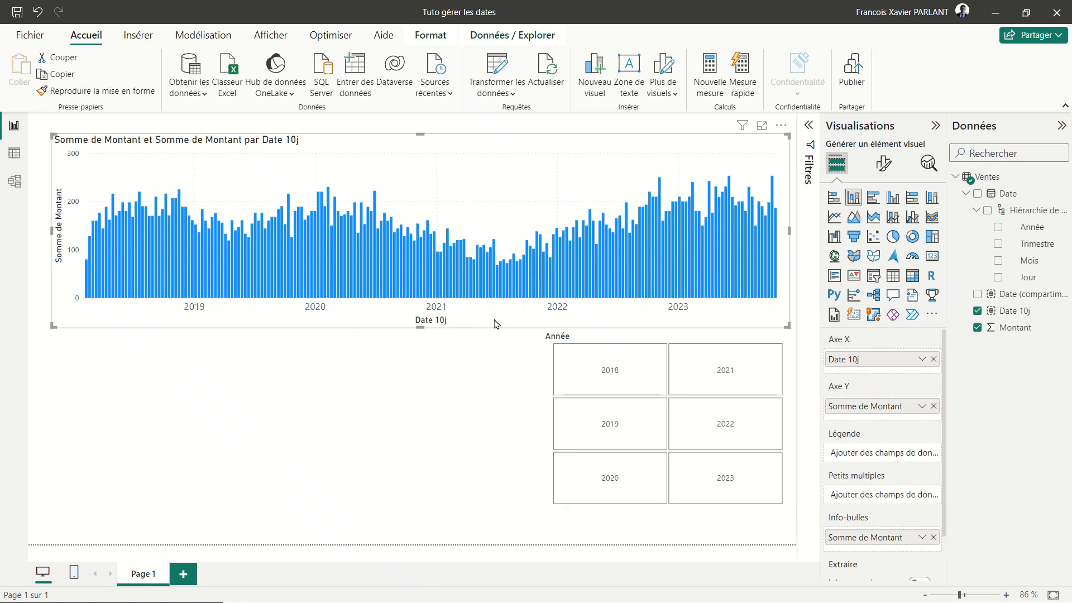
Step: Create a group named Date 40 on the Date field, using Nombre de compartiments as bin type with 40 bins
right_click(1012, 201)
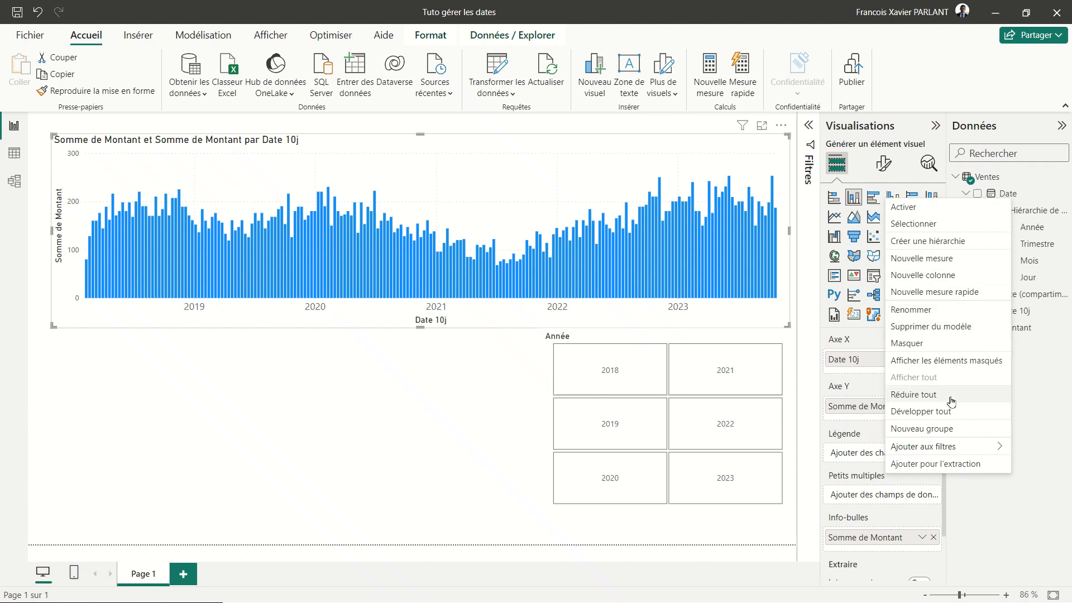
click(949, 433)
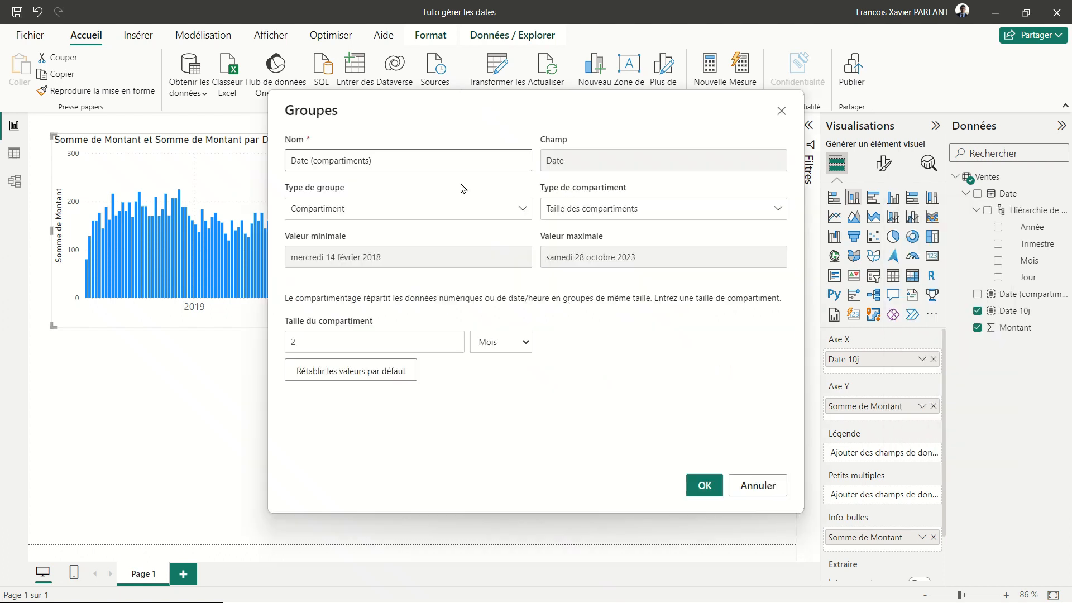
drag(369, 163, 308, 166)
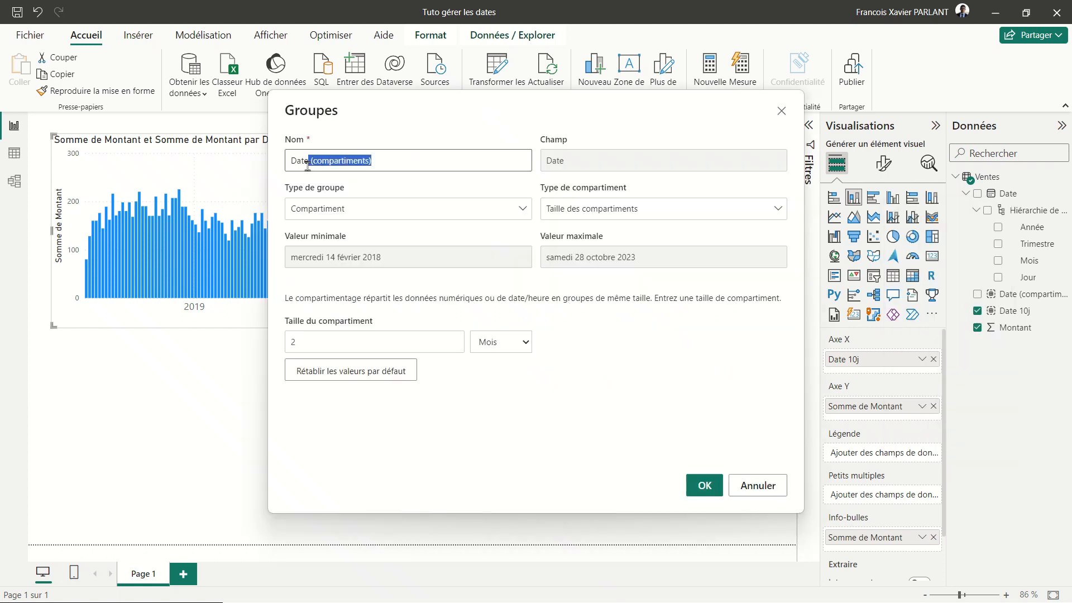
key(BackSpace)
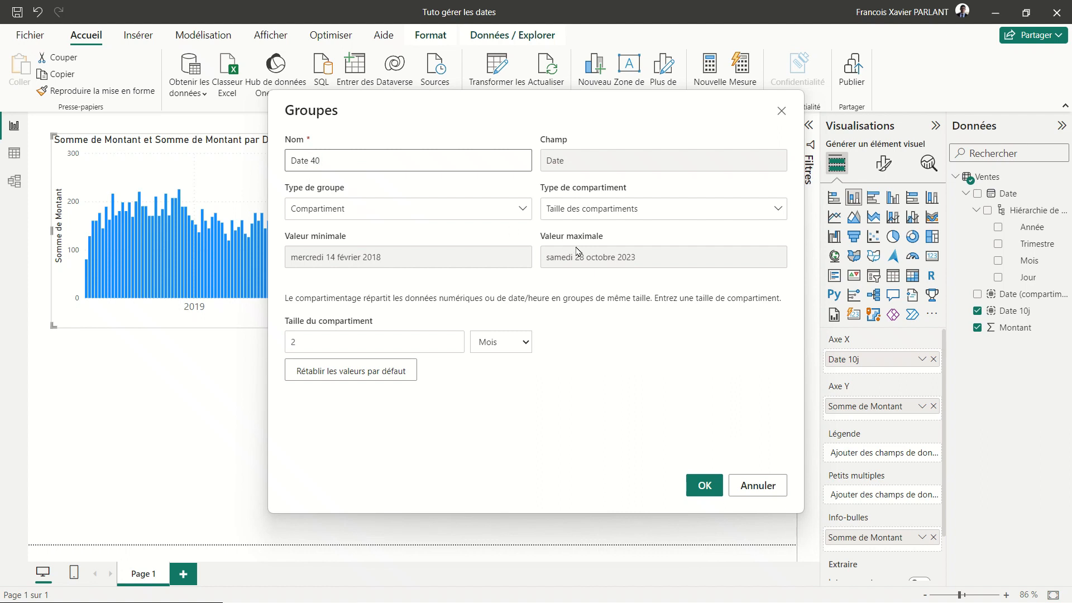
click(645, 211)
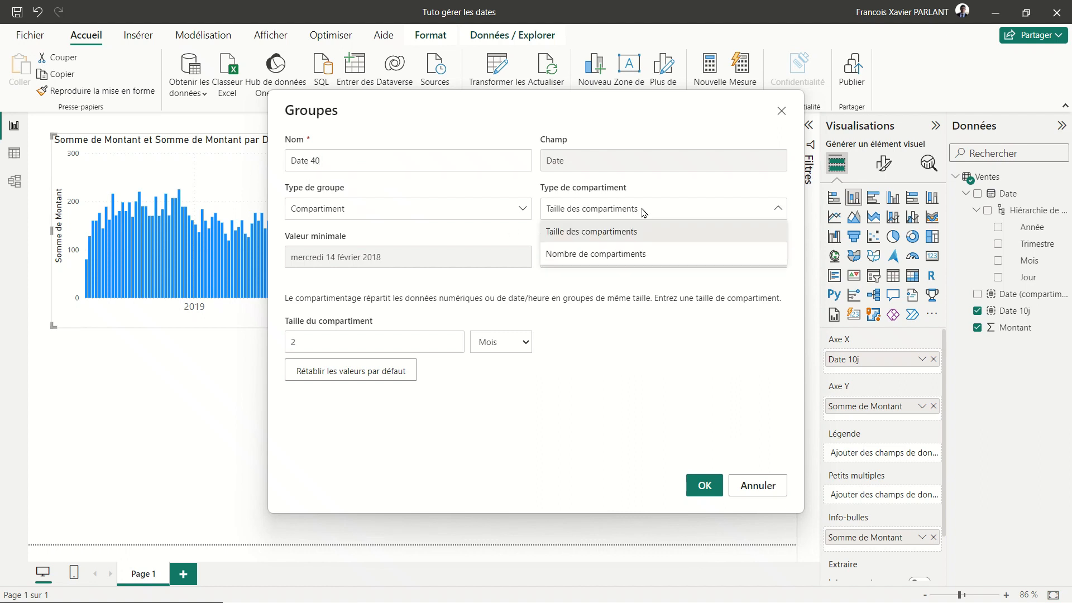
click(618, 255)
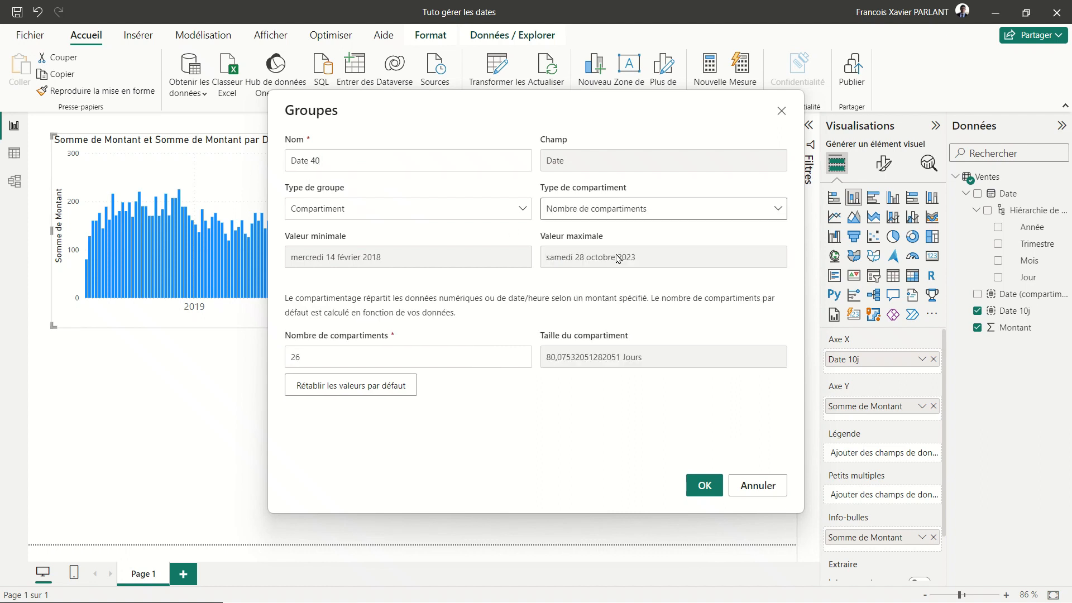
double_click(433, 352)
text(40)
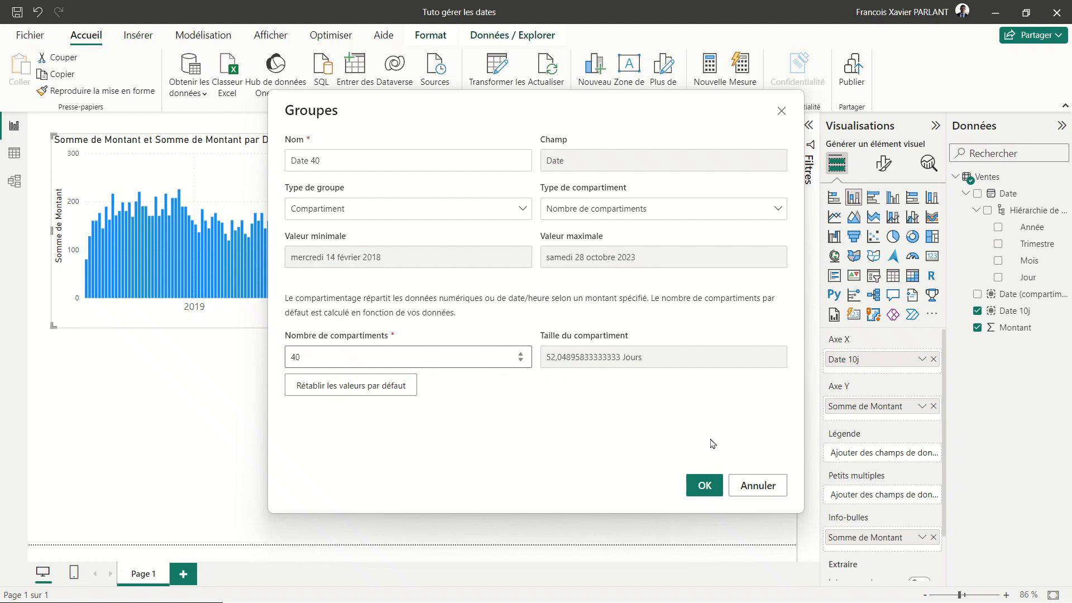
click(705, 485)
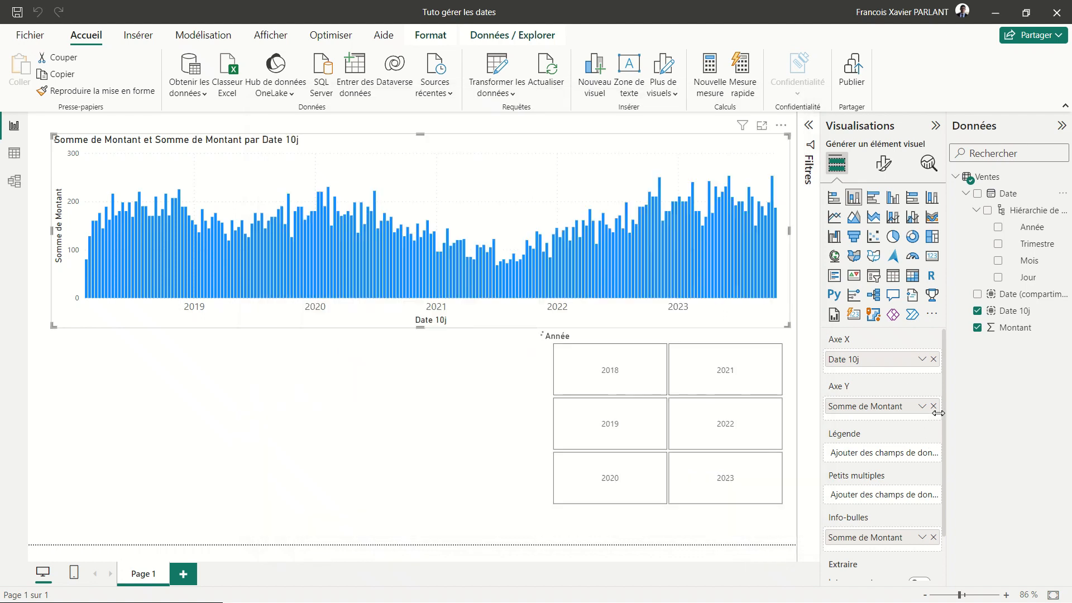
Step: Replace Date 10j with Date 40 on the column chart's X axis
click(933, 359)
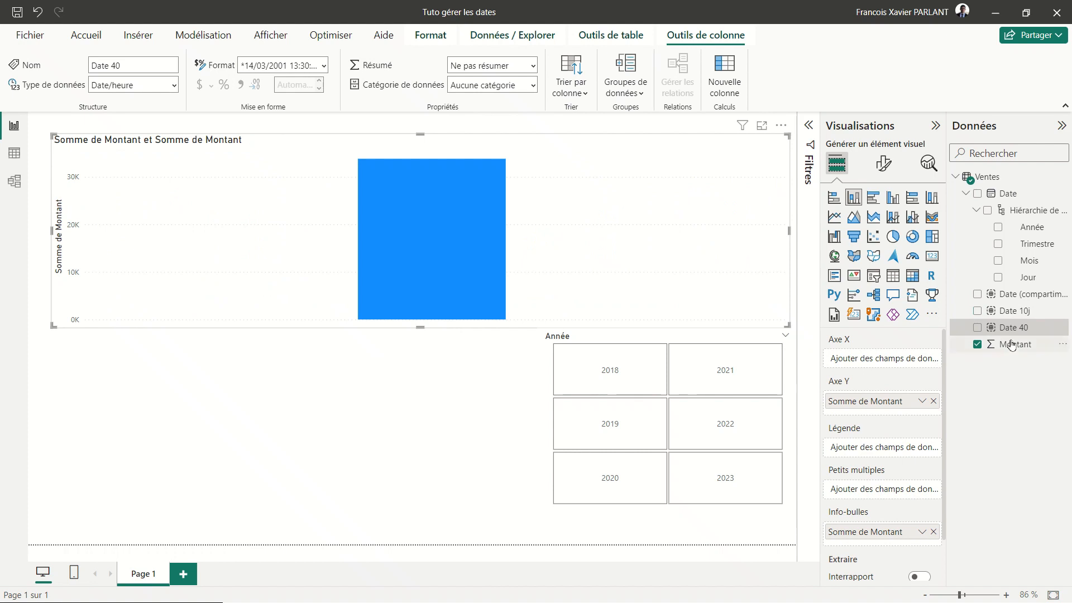
drag(1014, 328, 883, 359)
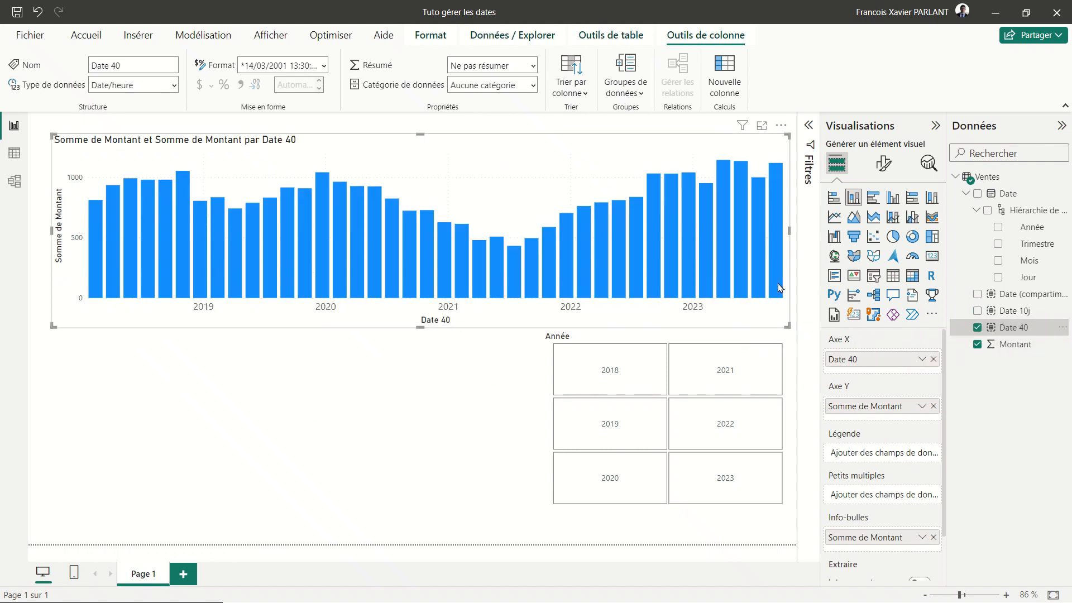
mouse_move(113, 297)
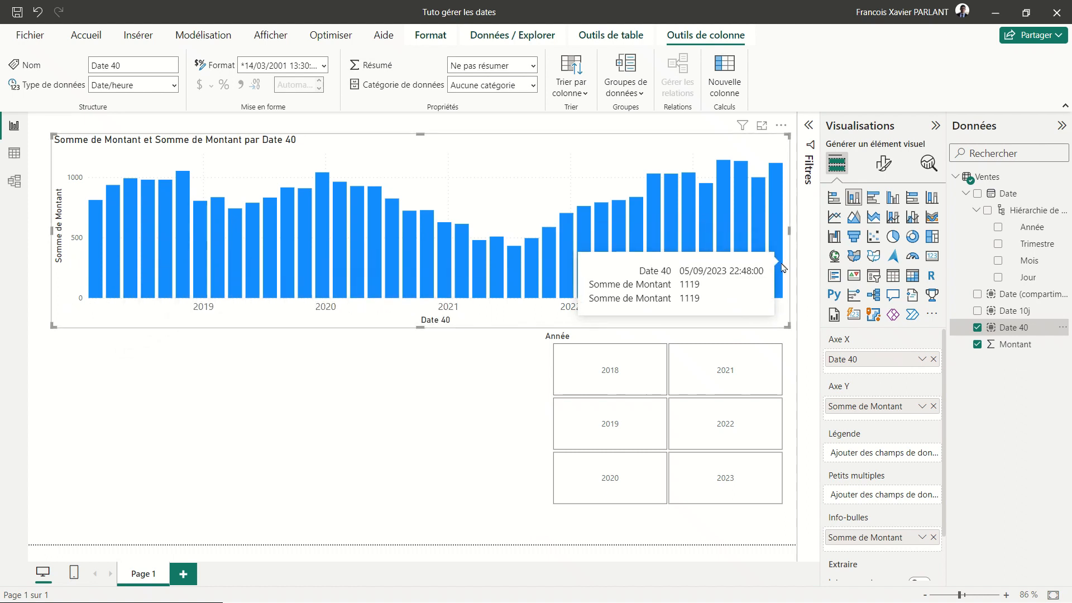
Step: Review the Date 40 group's bin settings and close them without saving
right_click(1013, 331)
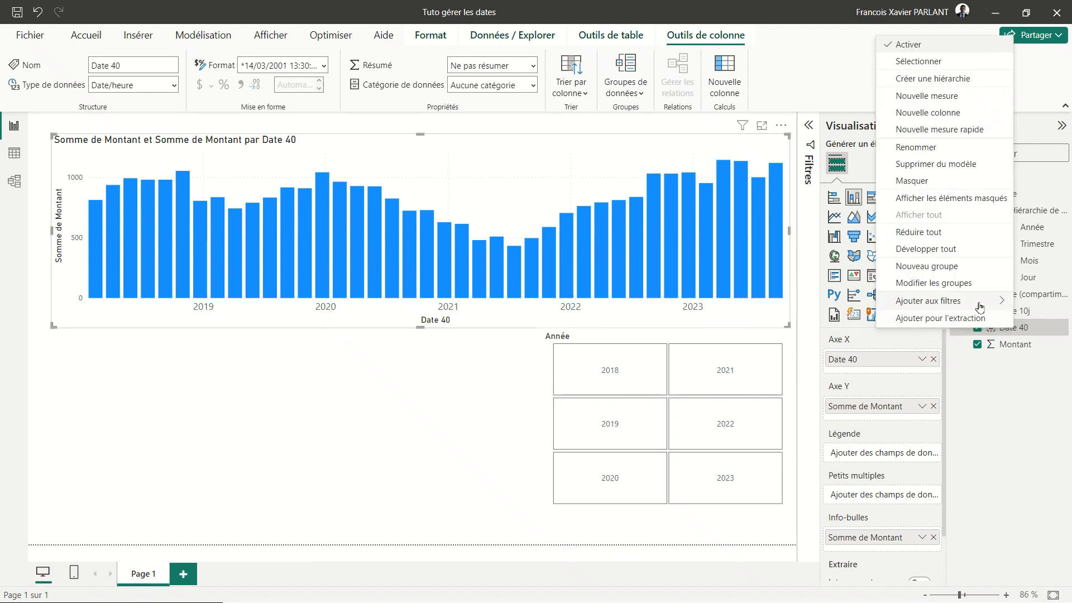
click(976, 285)
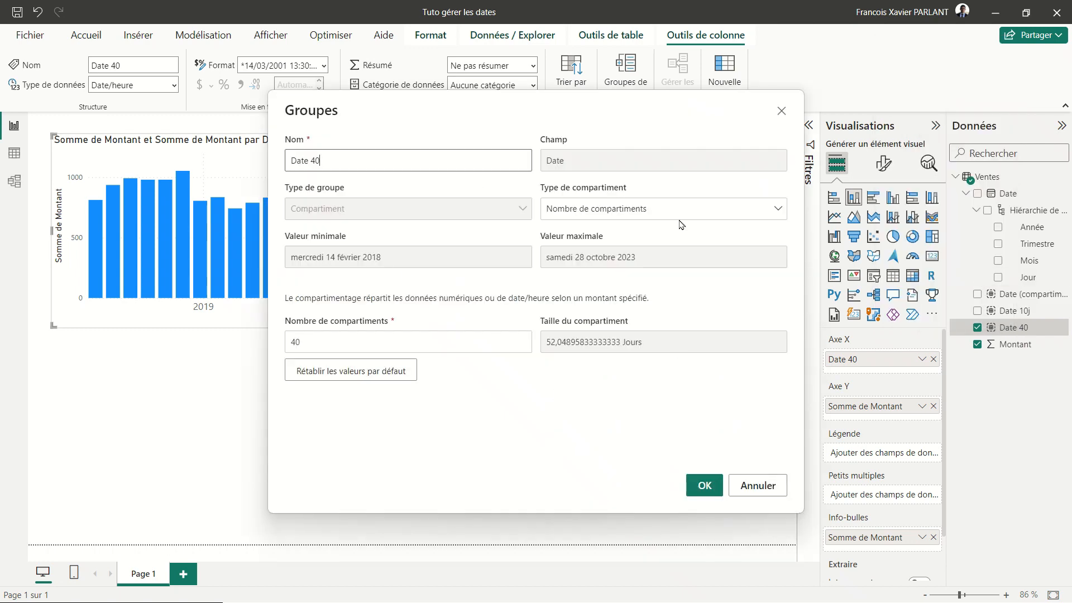
click(755, 484)
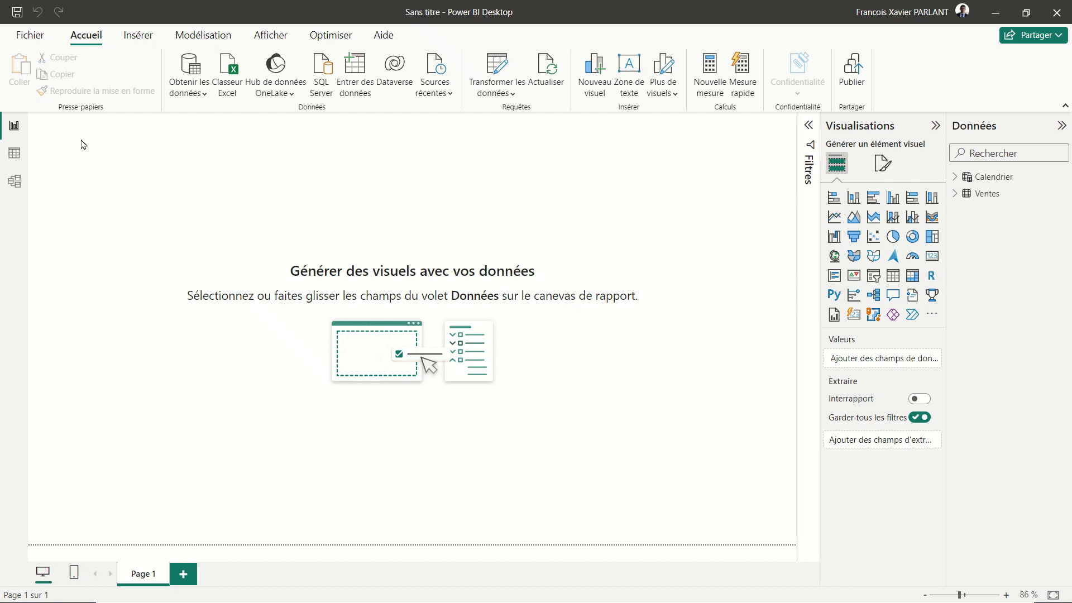
Step: Examine the automatic date/time setting under Time Intelligence in the global data loading options, and open the current file's data loading options
click(31, 37)
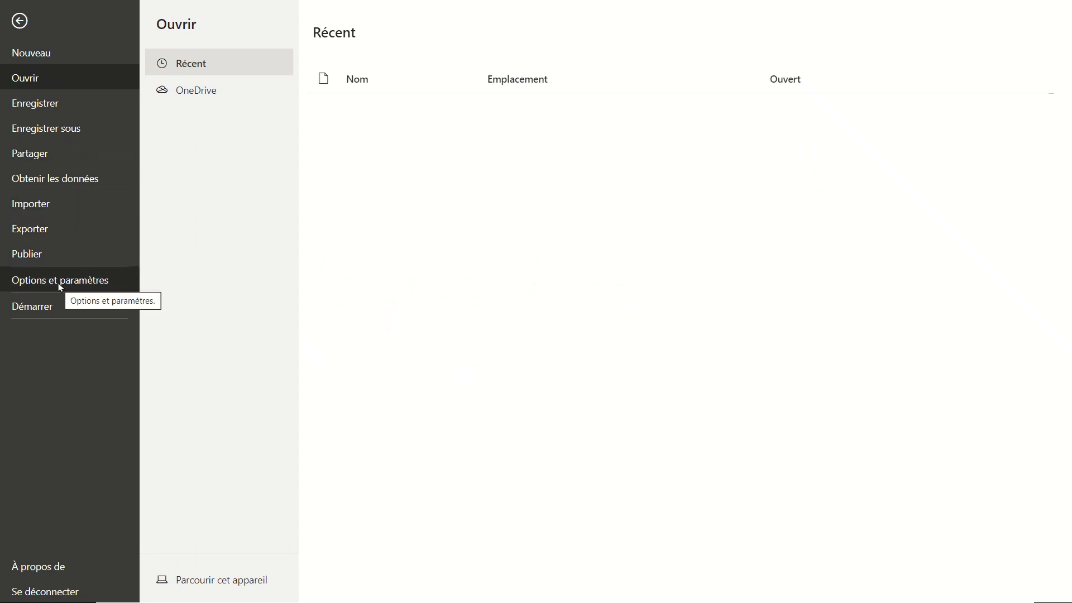
key(Escape)
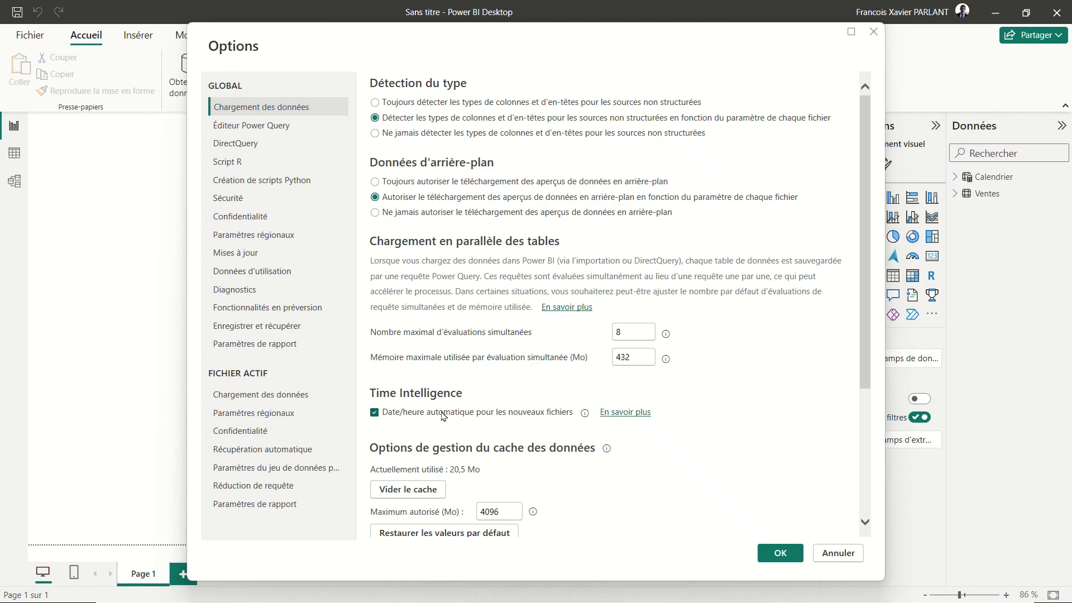
scroll(443, 416, down, 5)
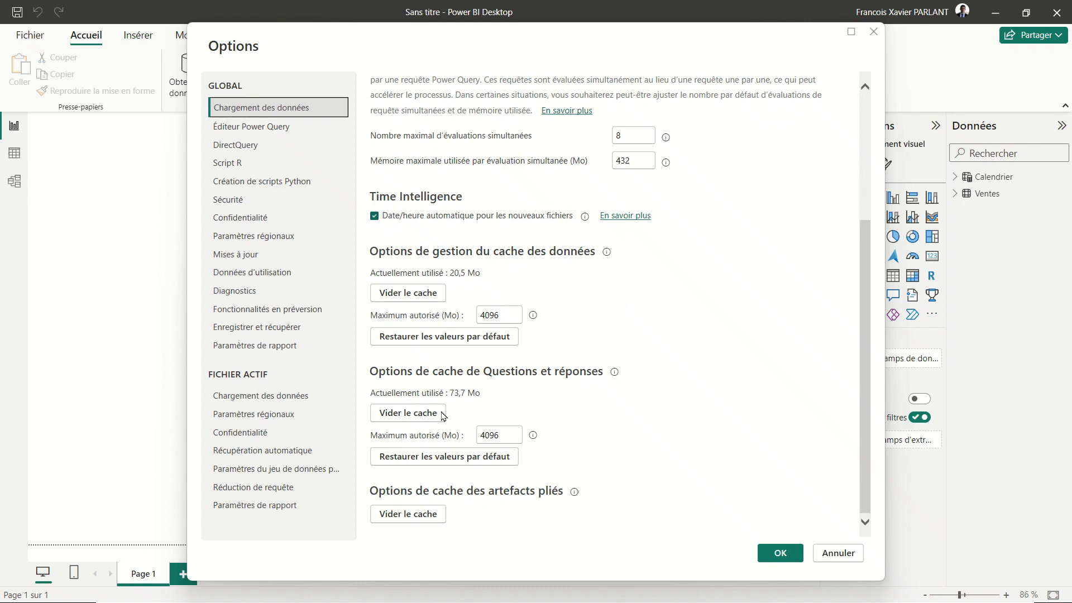
scroll(443, 416, up, 5)
click(289, 397)
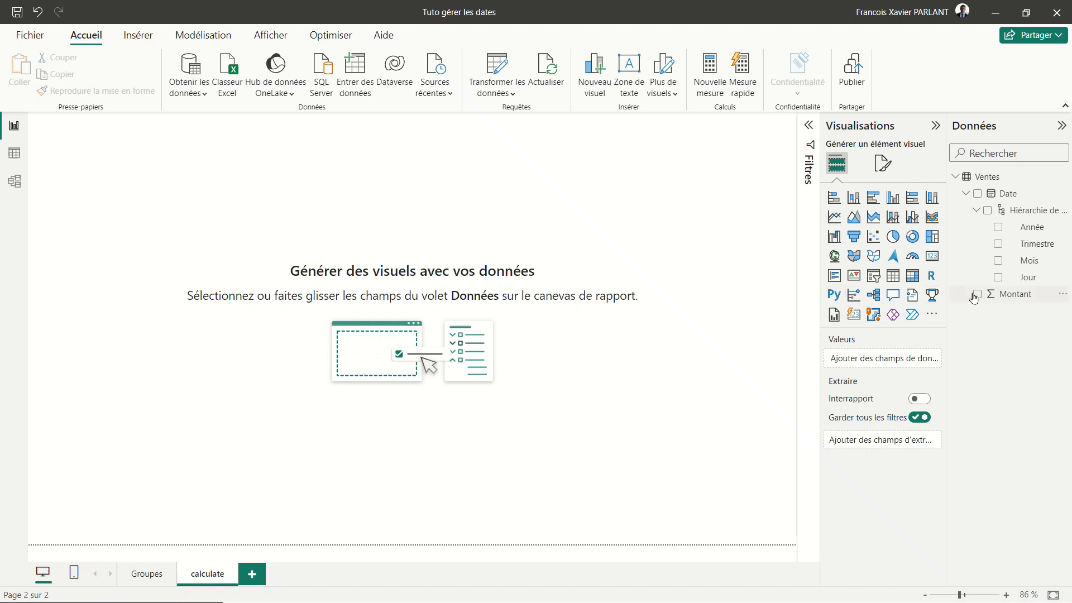
Step: Add a matrix to the middle of the calculate page with Année and Mois from the date hierarchy as rows
click(913, 277)
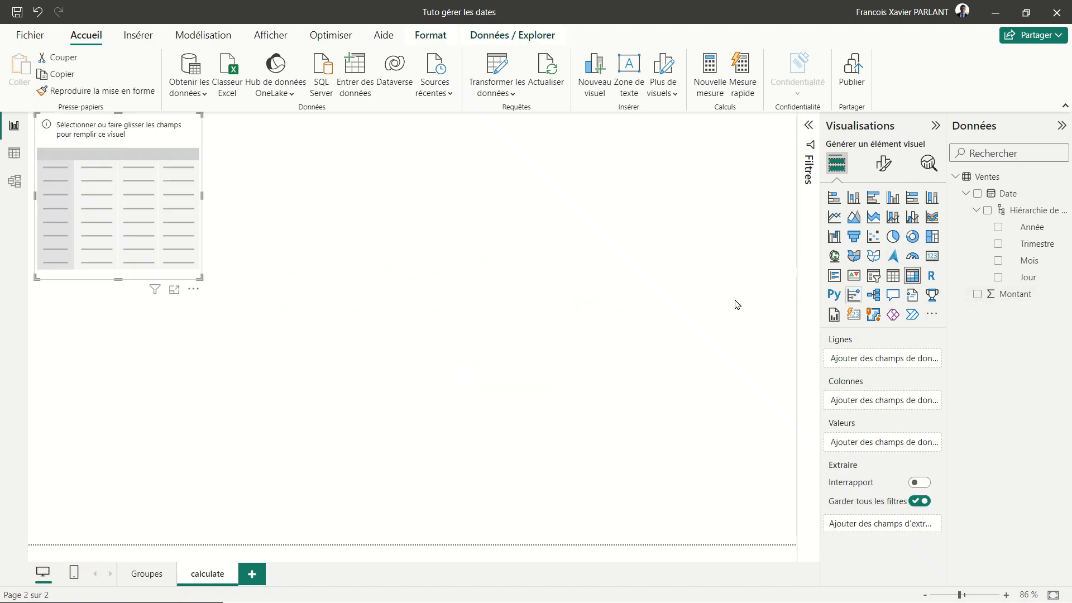
drag(149, 215, 432, 282)
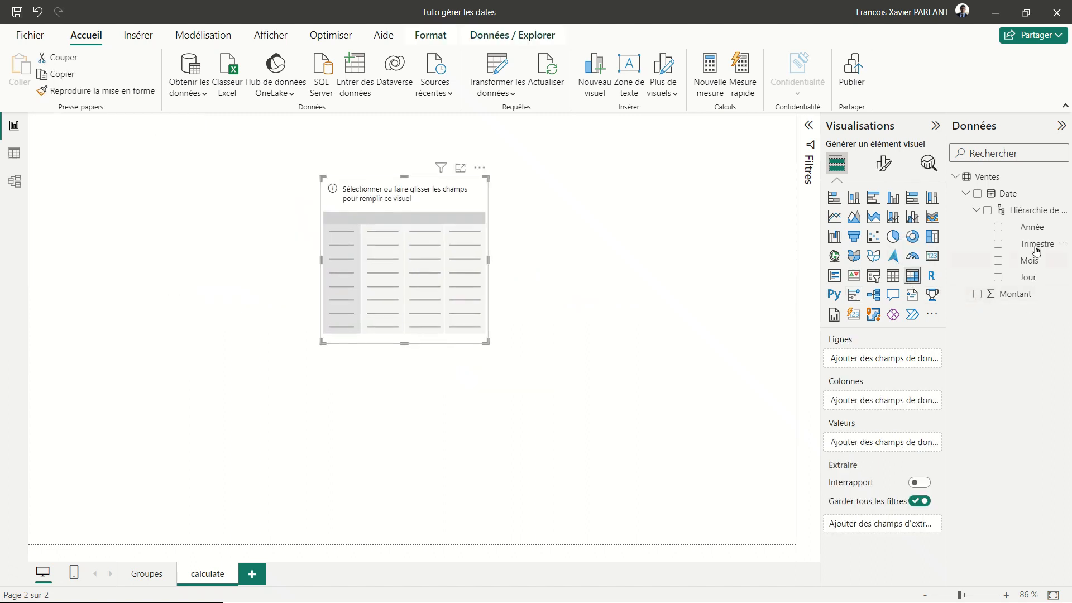
drag(1032, 228, 413, 288)
drag(1039, 229, 450, 290)
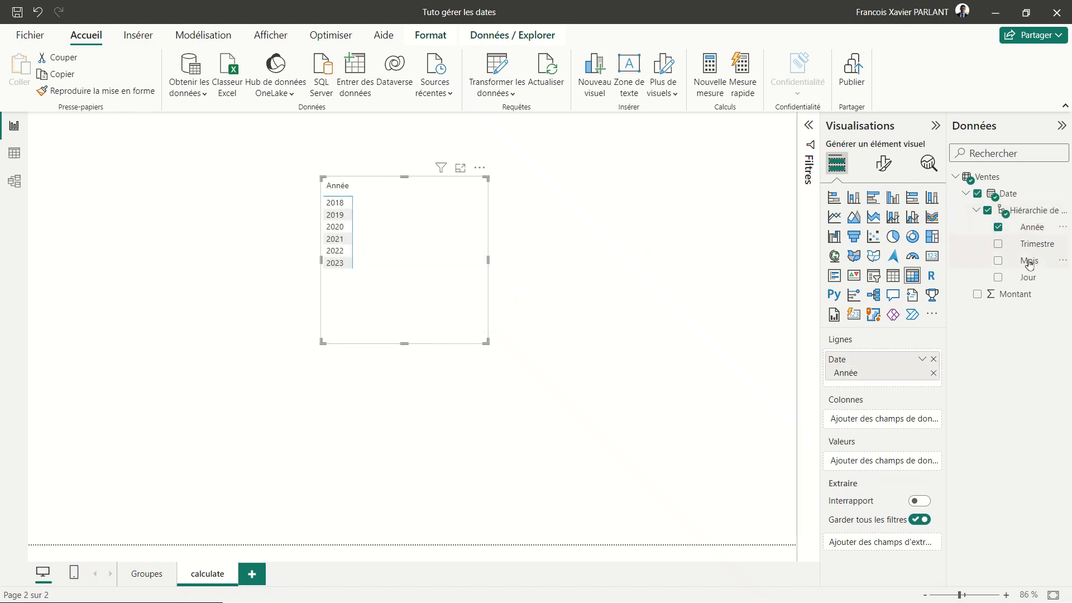
drag(1029, 261, 409, 272)
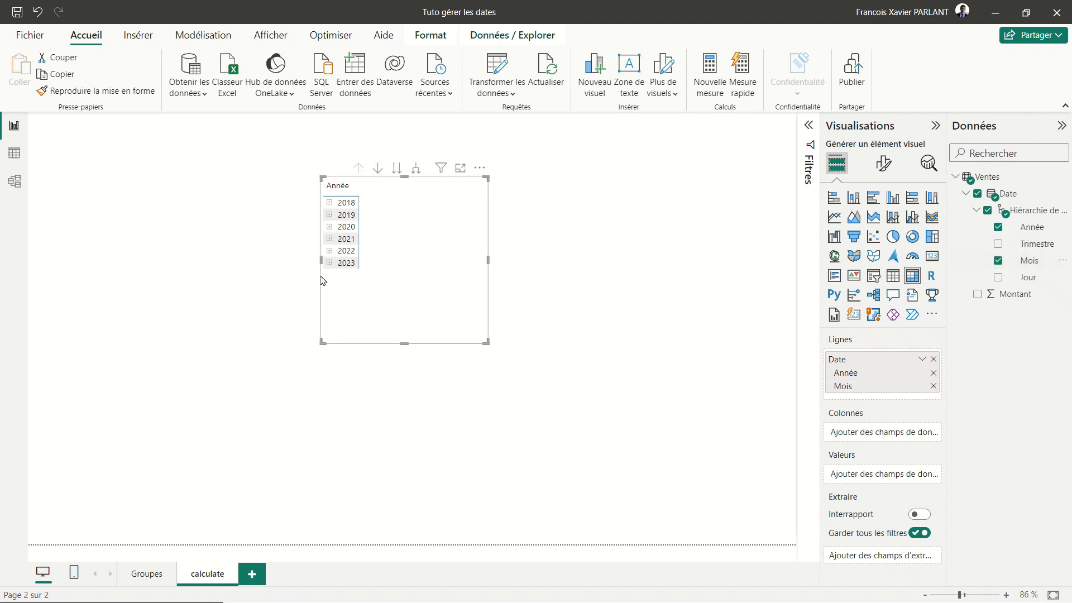
Step: Expand all year rows of the matrix to months, enlarge the matrix, and add Montant as its values
right_click(349, 257)
mouse_move(408, 267)
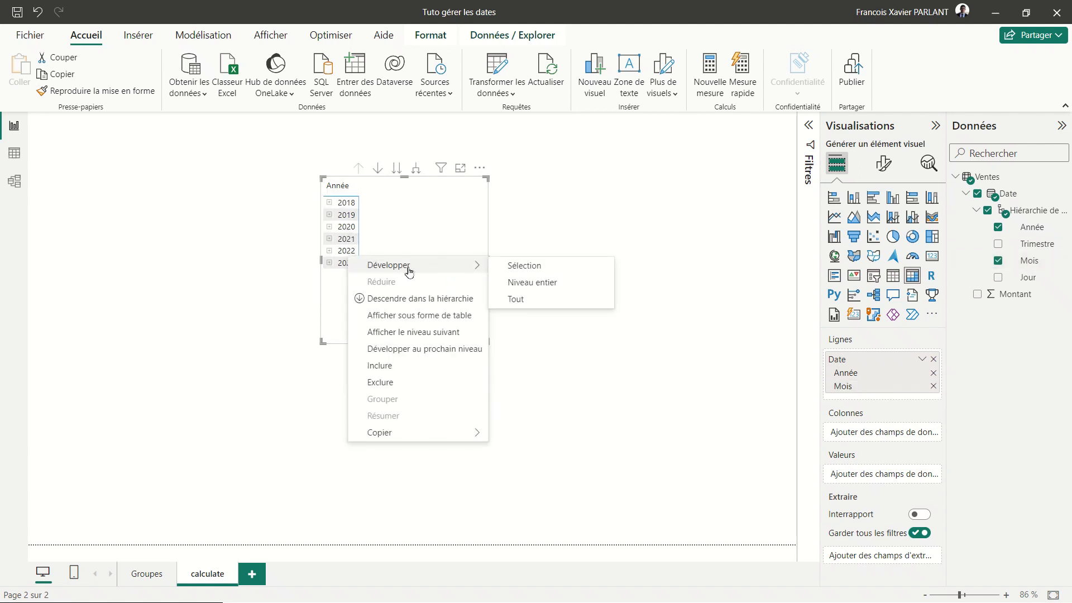
click(515, 300)
drag(485, 344, 570, 465)
drag(1033, 301, 520, 299)
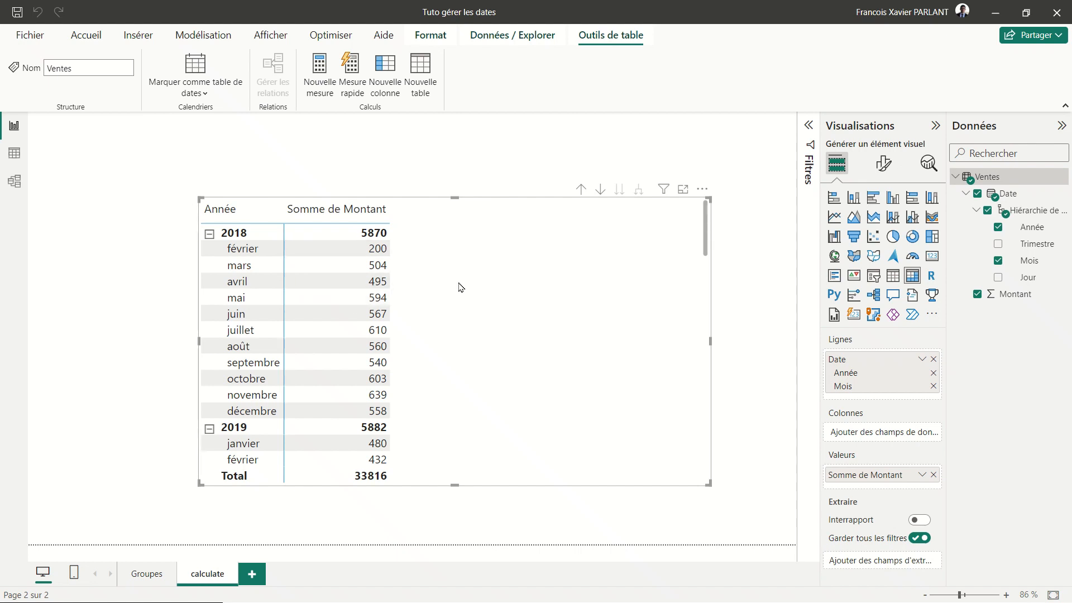
Step: Create the measure somme montant = SUM(Ventes[Montant]) in the Ventes table and add it to the matrix values
right_click(995, 179)
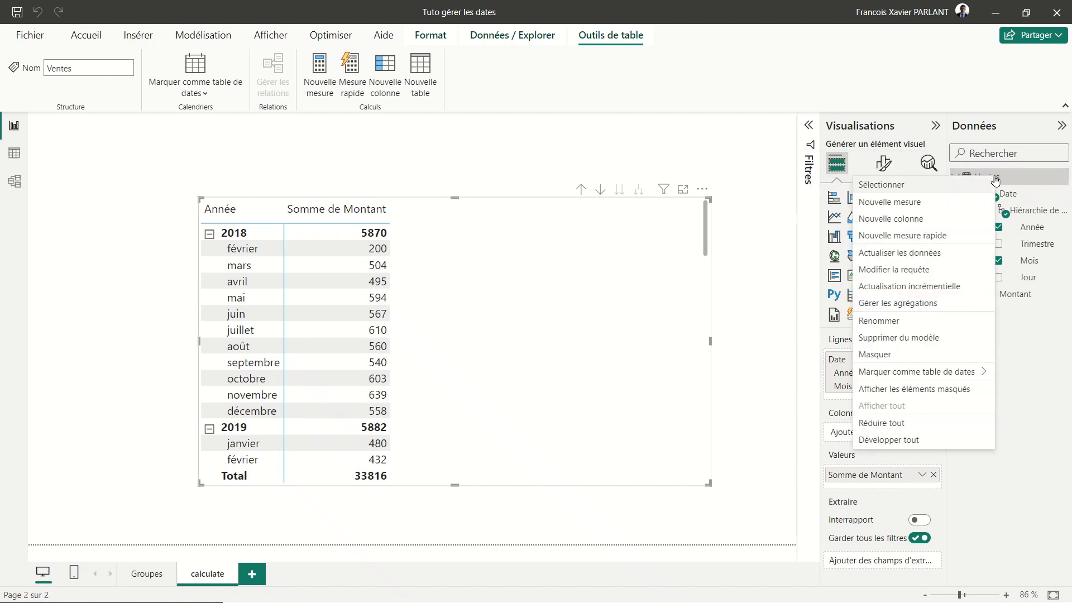
click(918, 207)
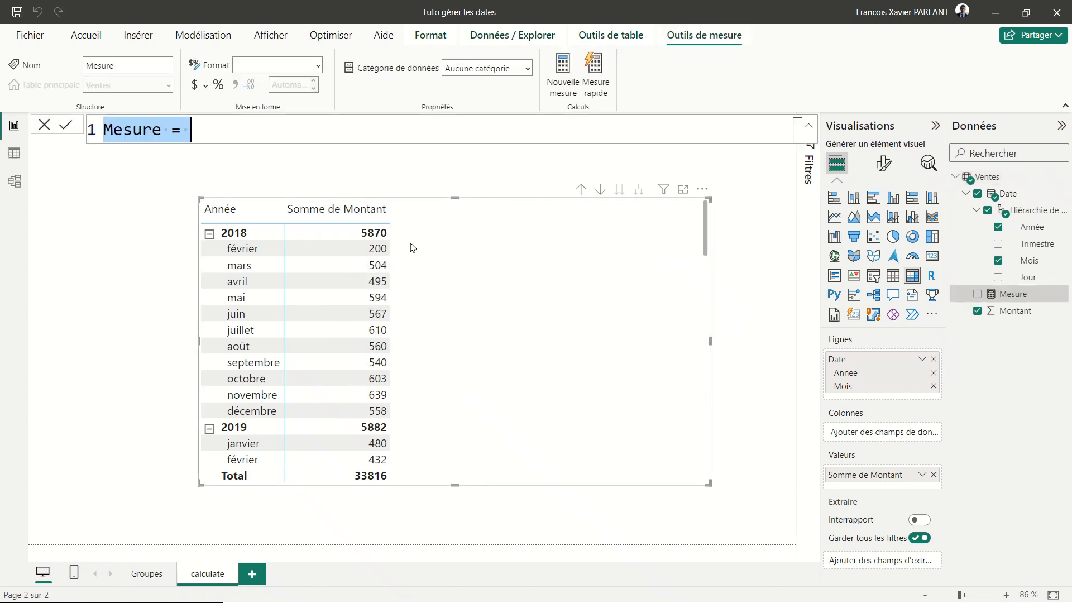
click(162, 134)
key(shift+Home)
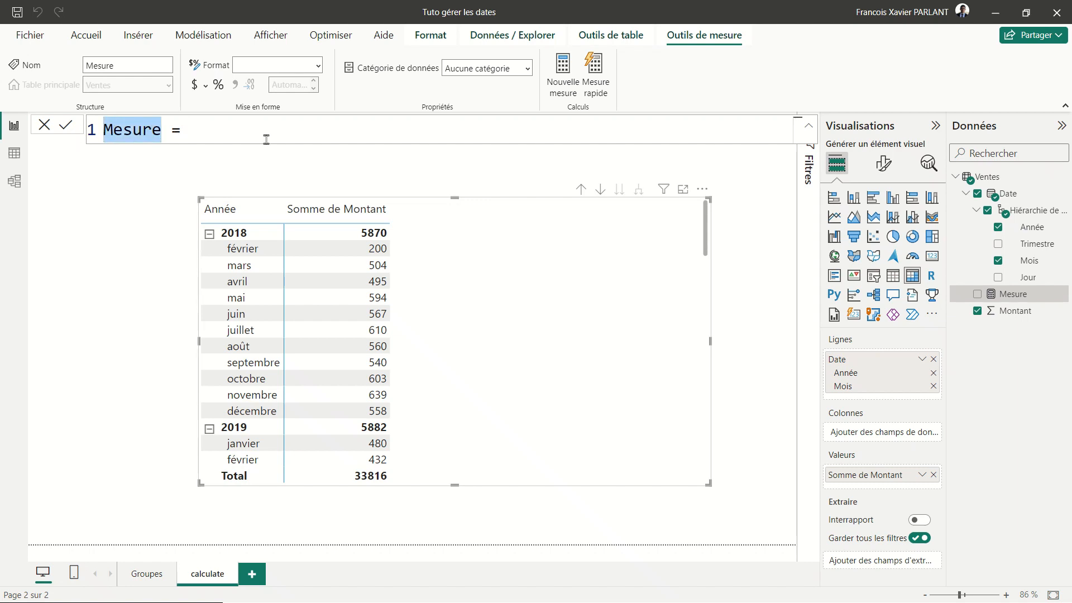
text(somme montant = )
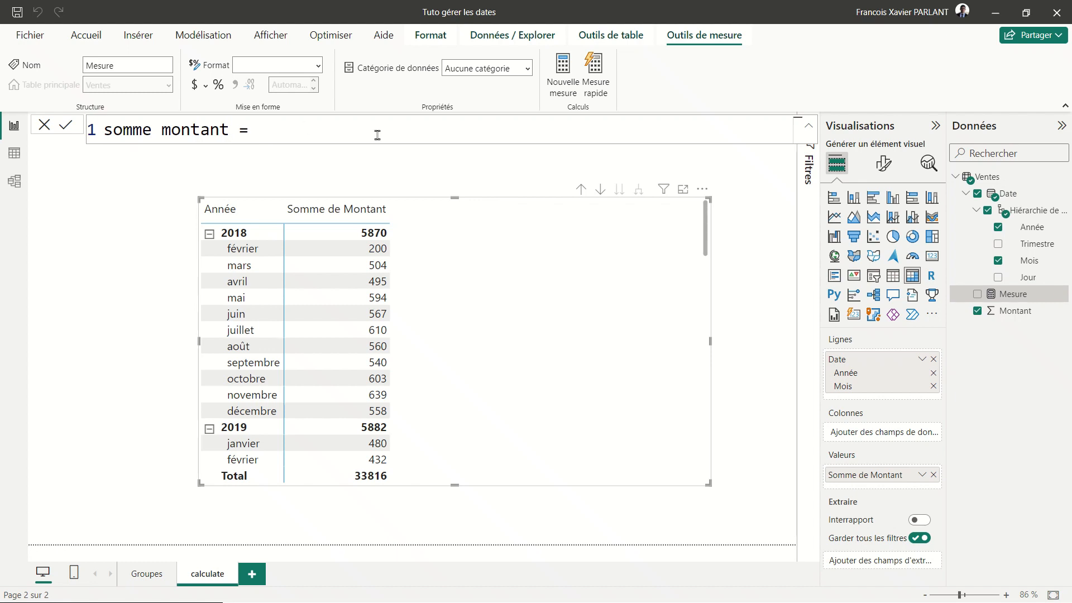
text(su)
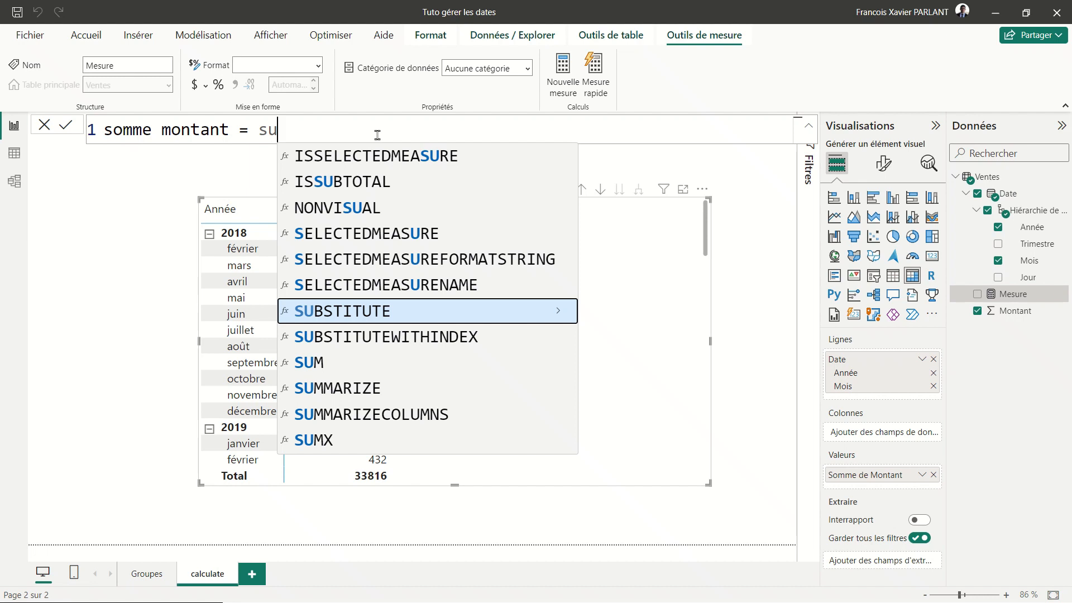
text(m)
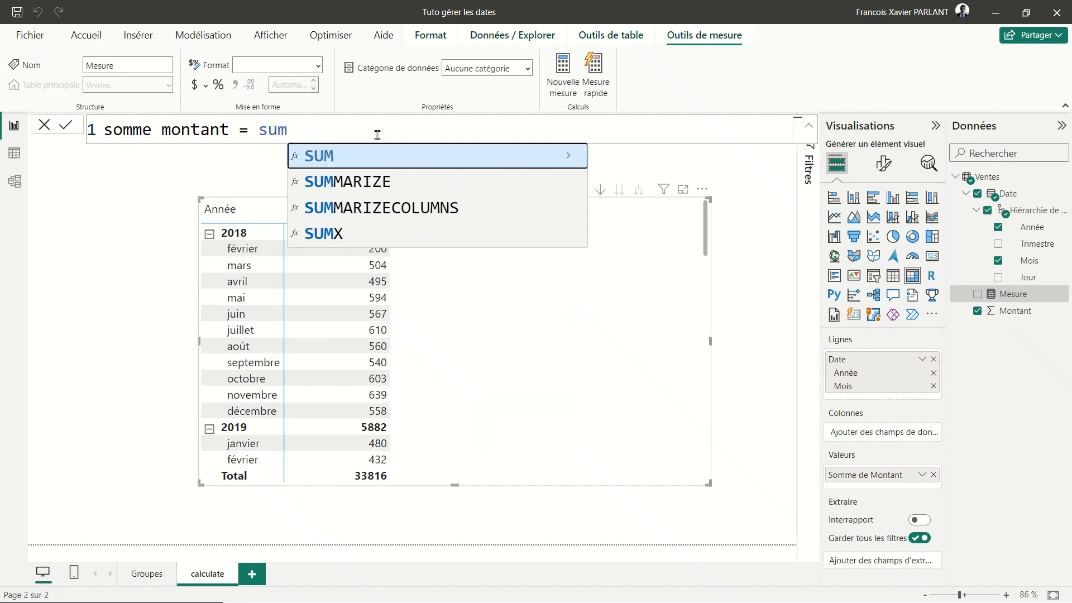
key(Tab)
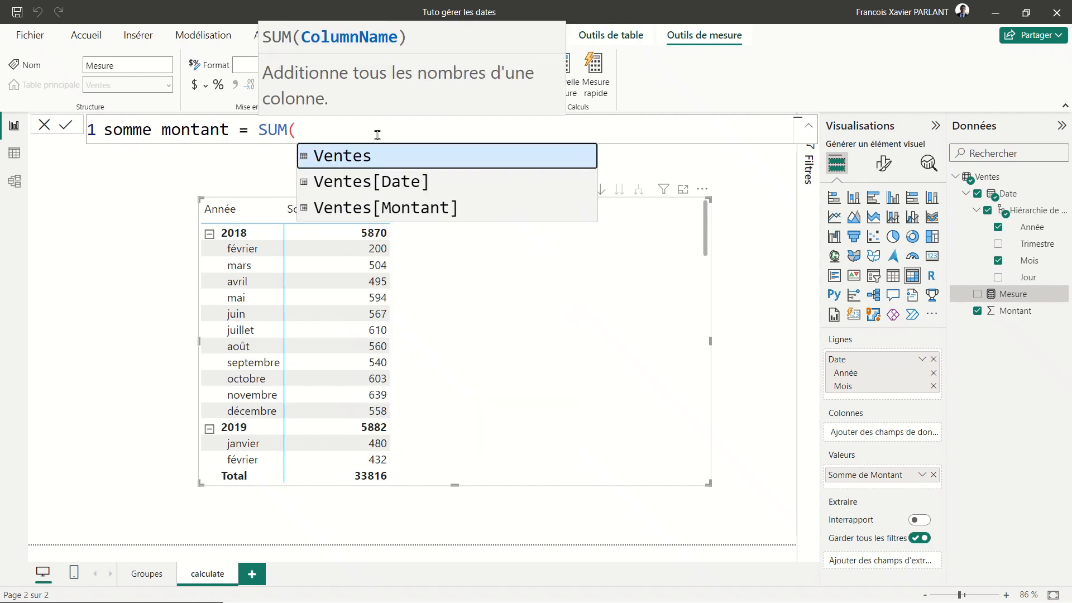
click(388, 209)
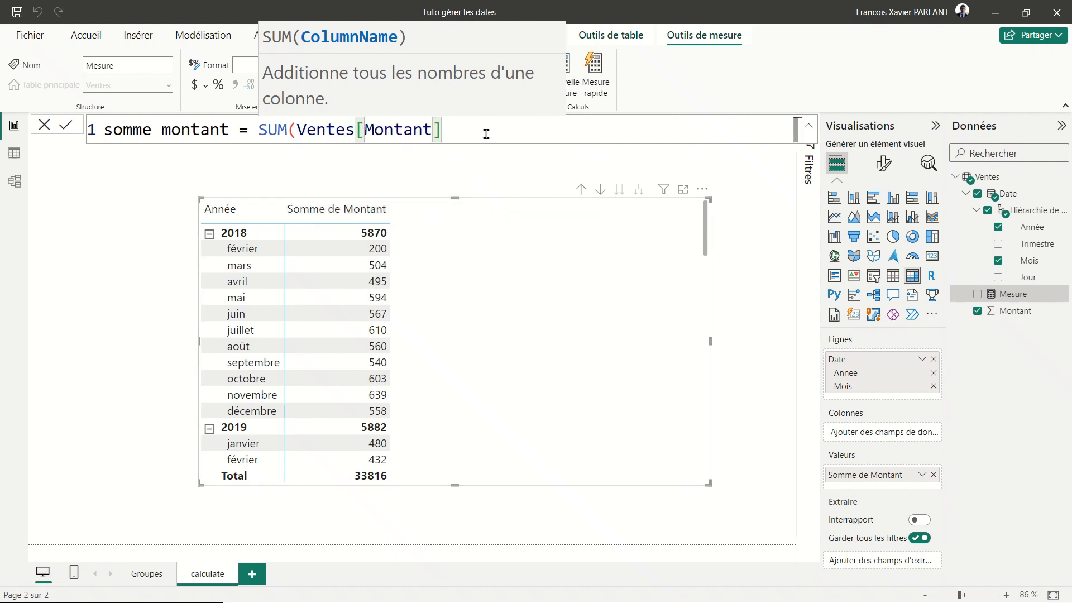
text())
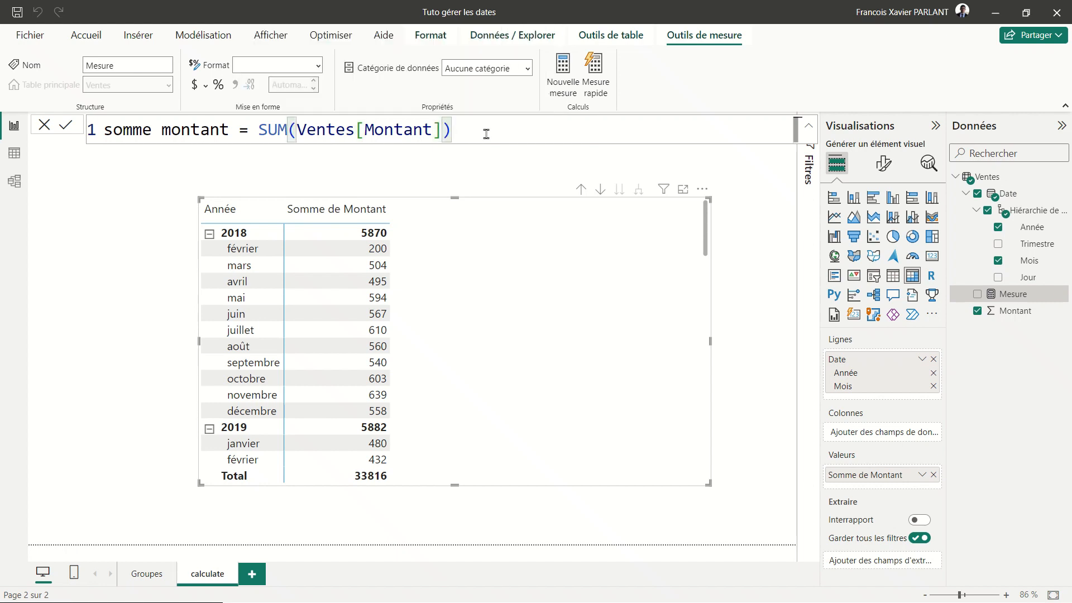
key(Return)
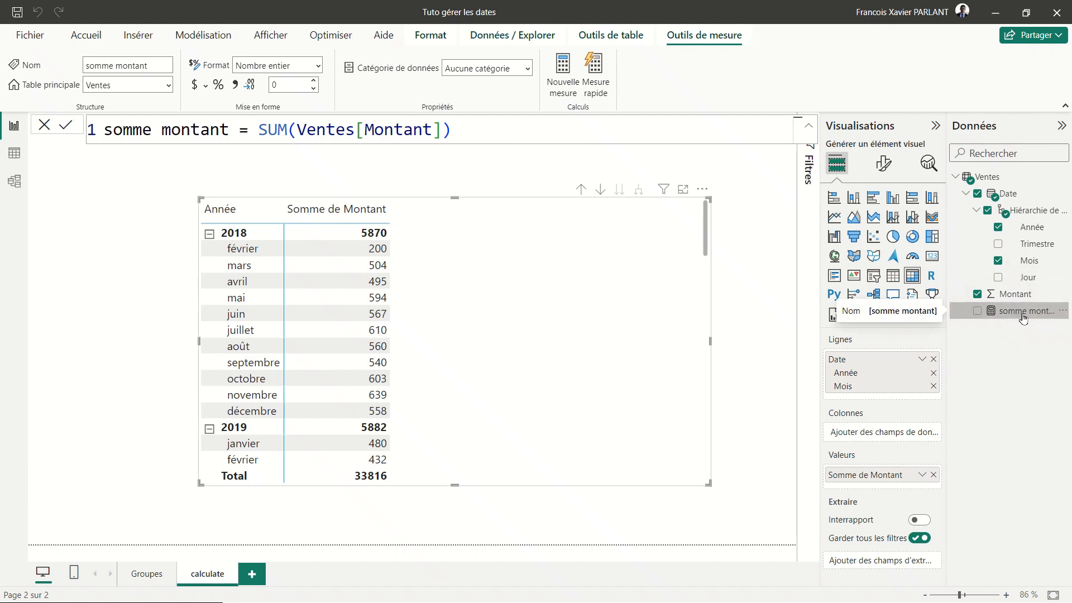
drag(1023, 318, 503, 349)
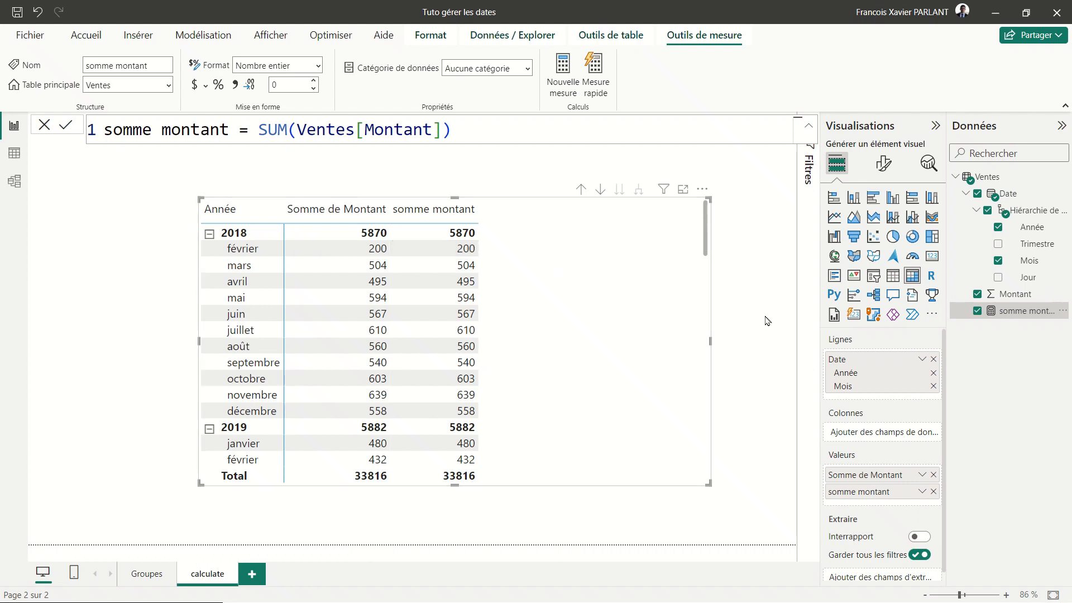
Step: Start a new Ventes measure named Mois préc with a CALCULATE formula whose expression is SUM(Ventes[Montant])
right_click(1000, 177)
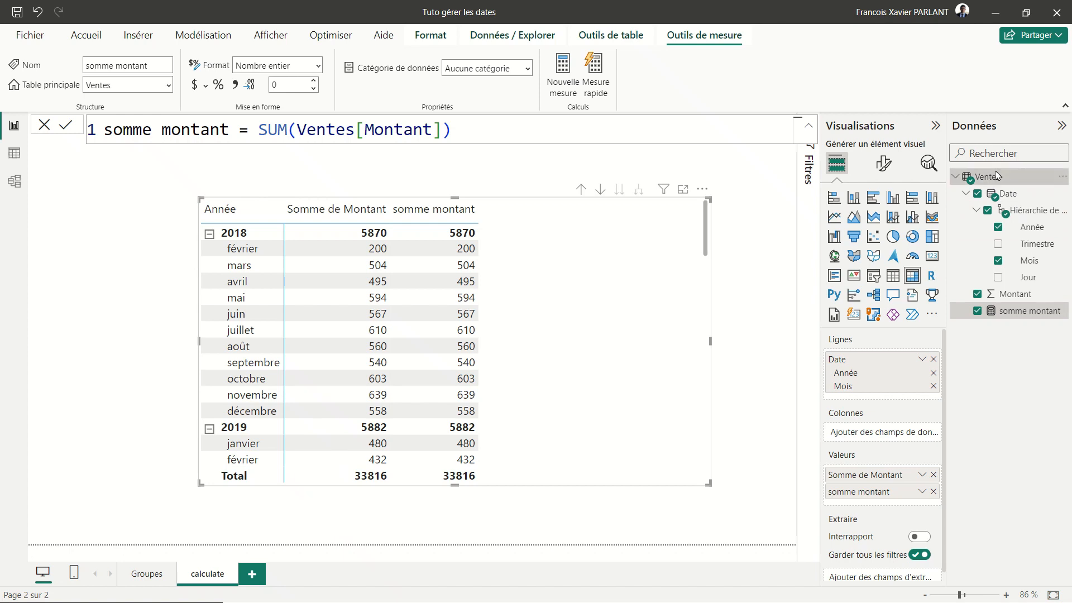
click(894, 197)
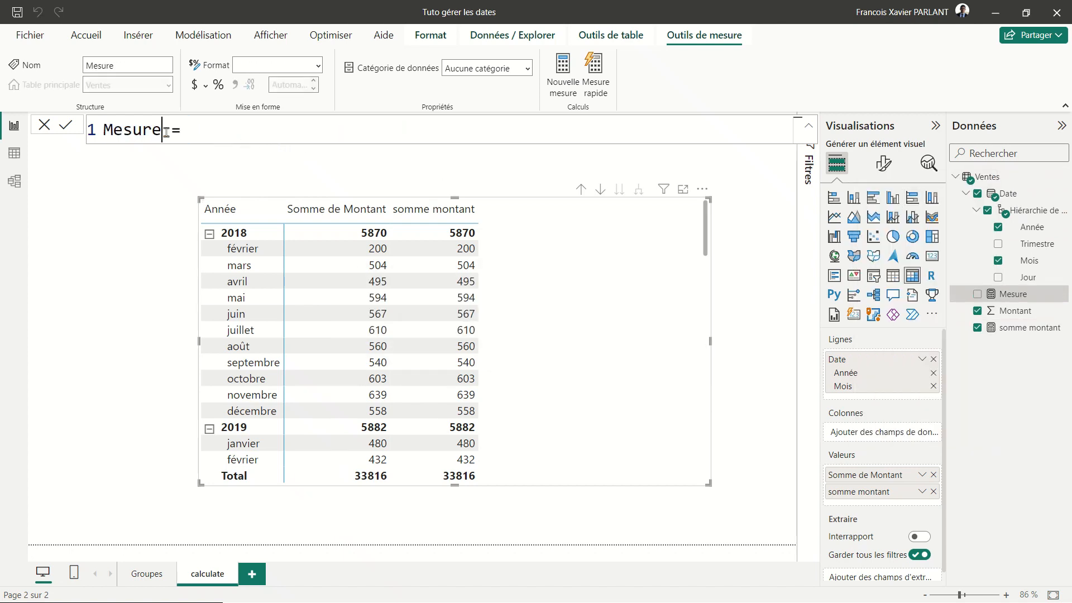
text(Mois prè)
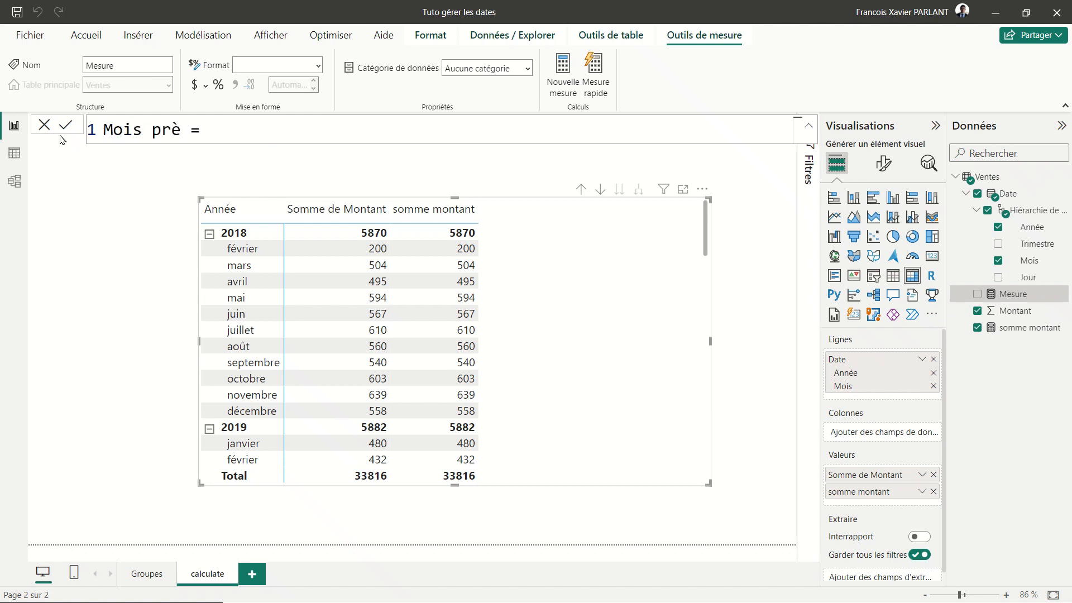
key(BackSpace)
text(éc)
text(ca)
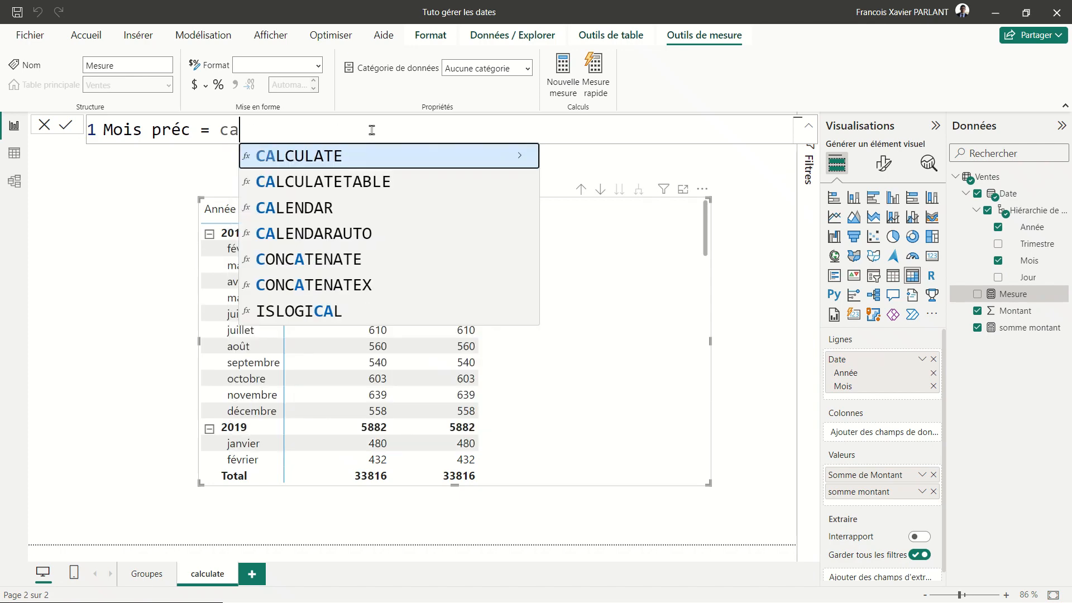
key(Tab)
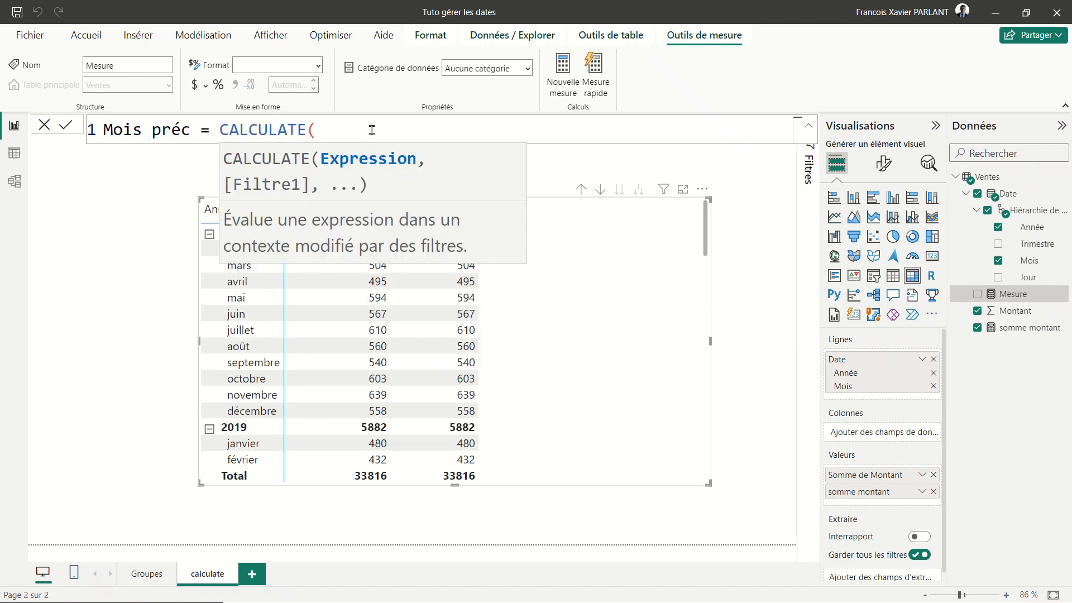
text(sum)
key(Tab)
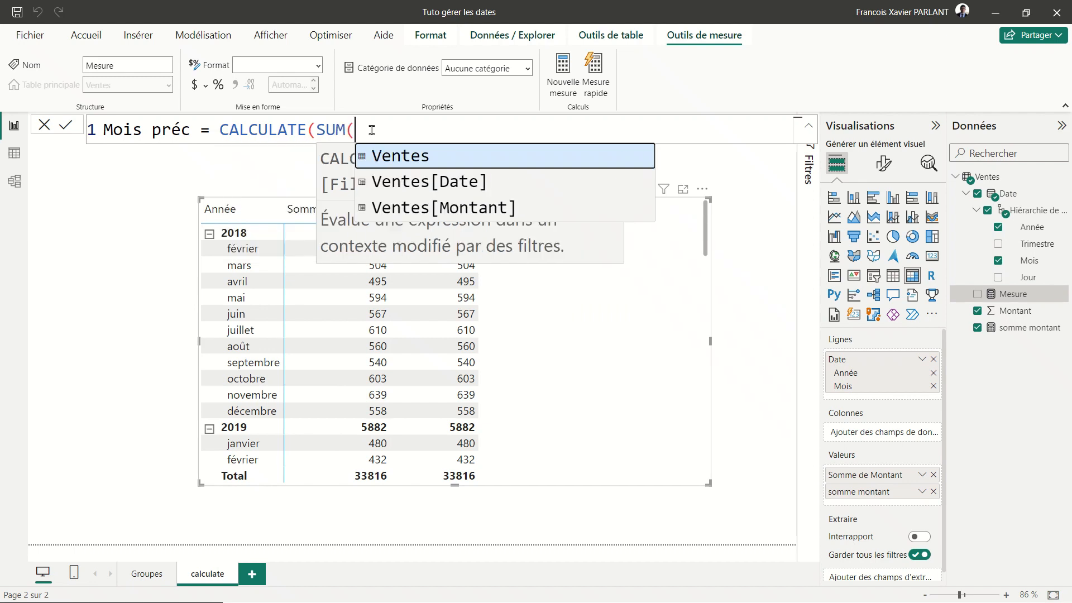
key(Down)
key(Down)
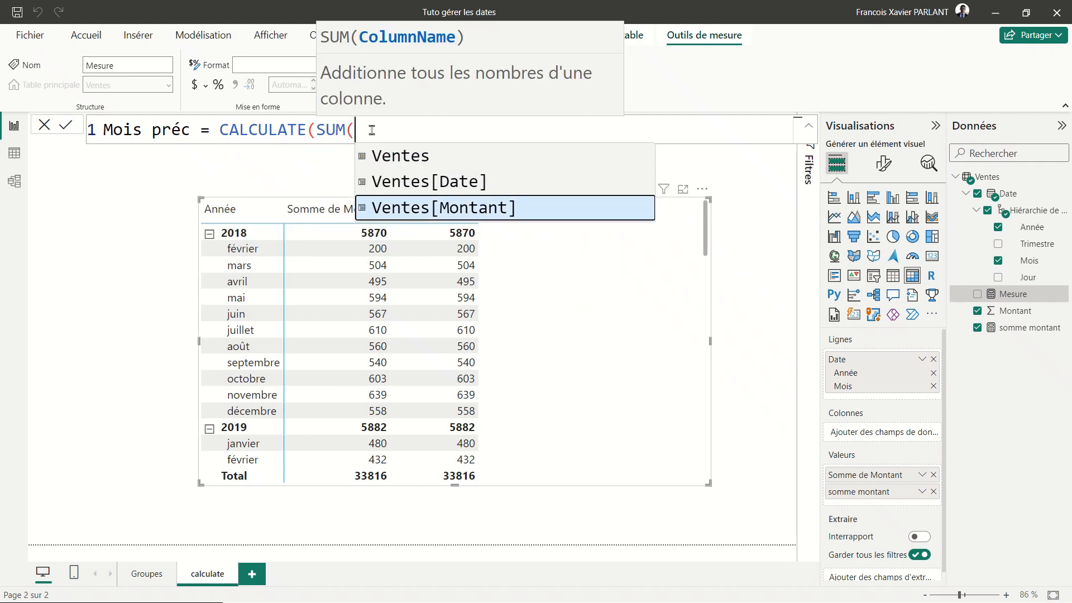
key(Tab)
text())
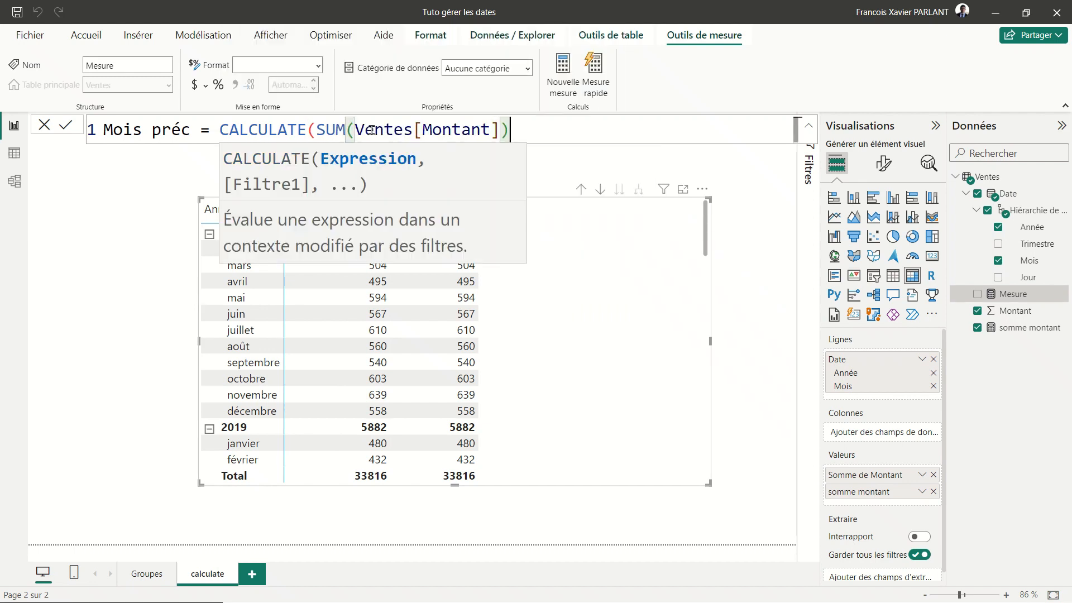
Step: Complete the Mois préc formula with the filter PREVIOUSMONTH(Ventes[Date]) and add the measure to the matrix
text(,)
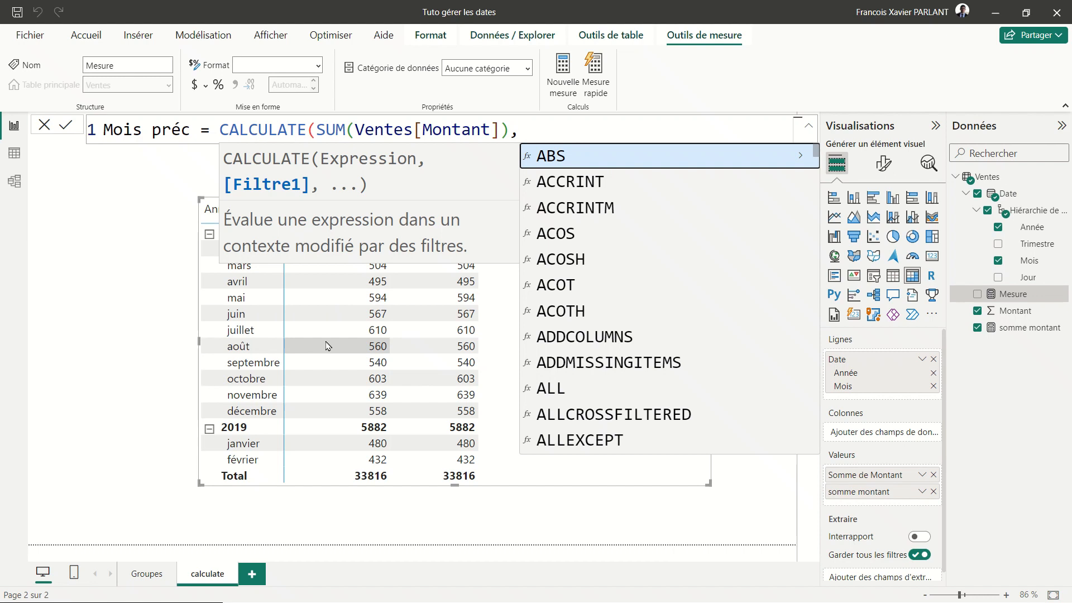
text(pre)
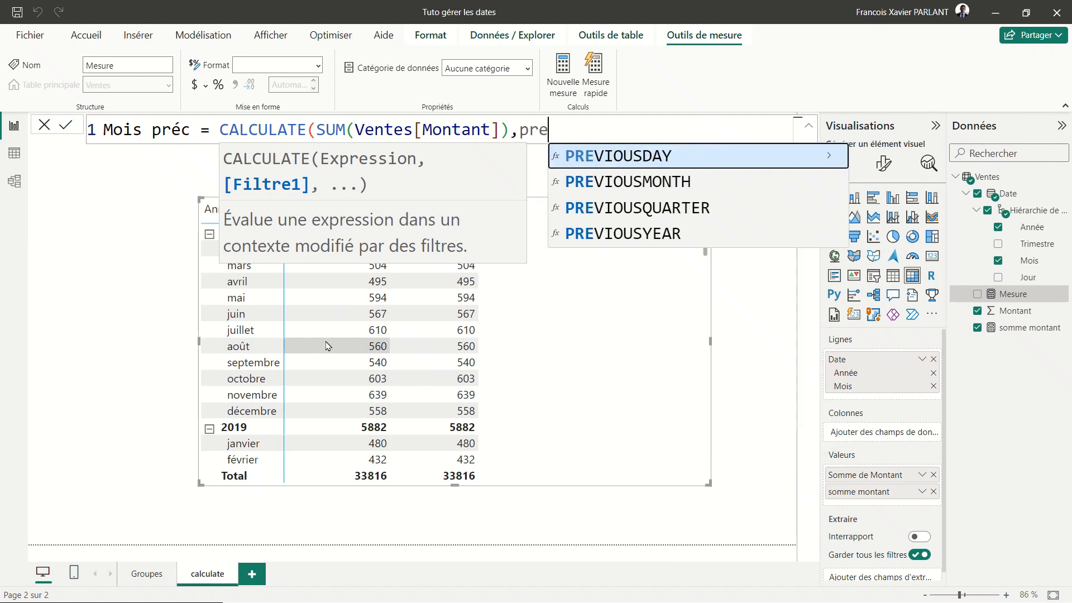
key(Down)
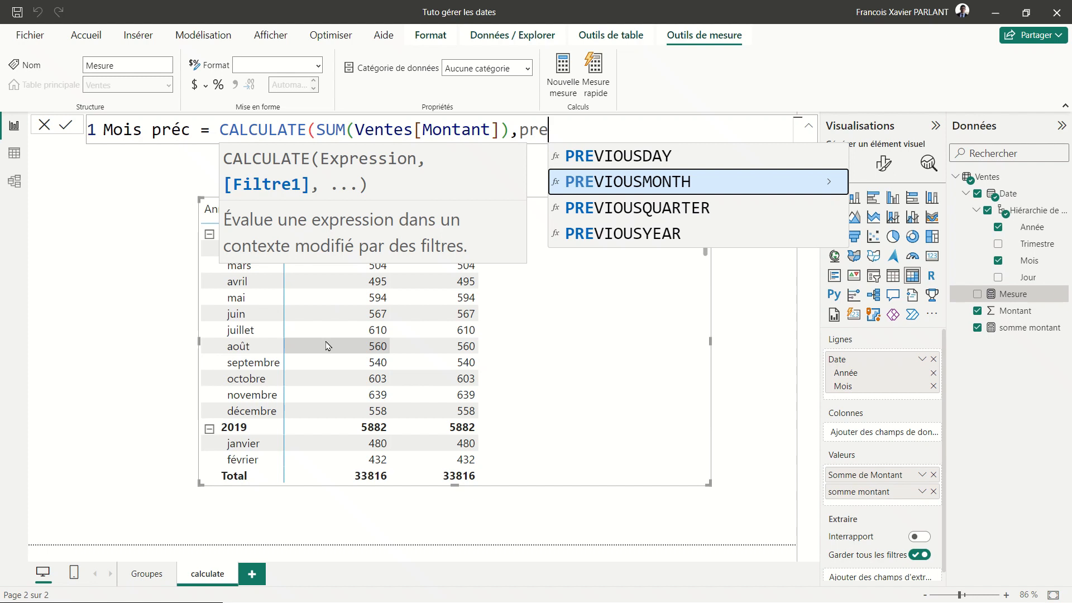
key(Tab)
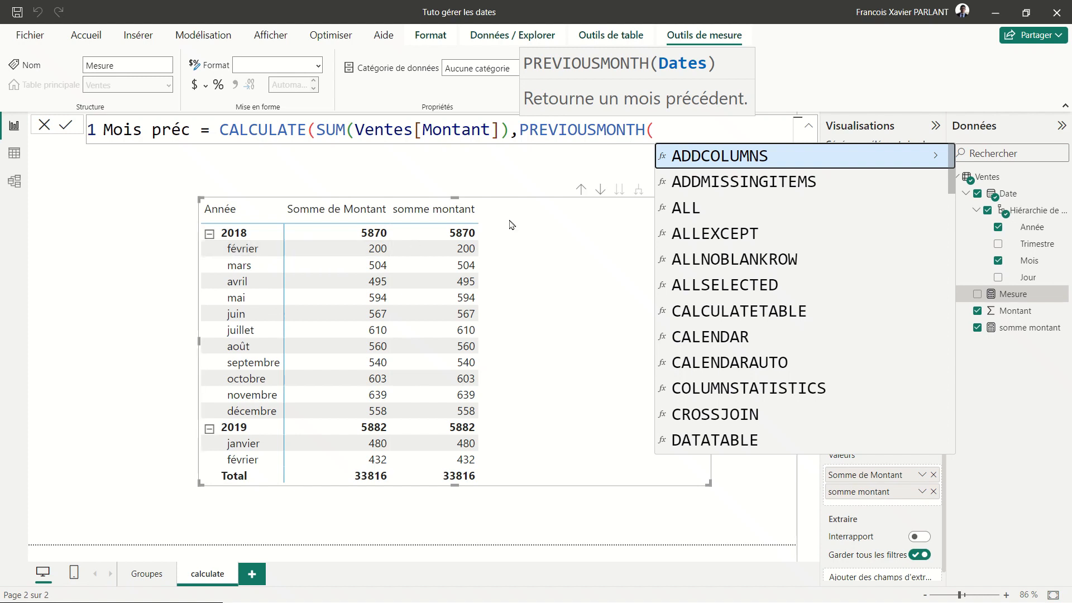
text(da)
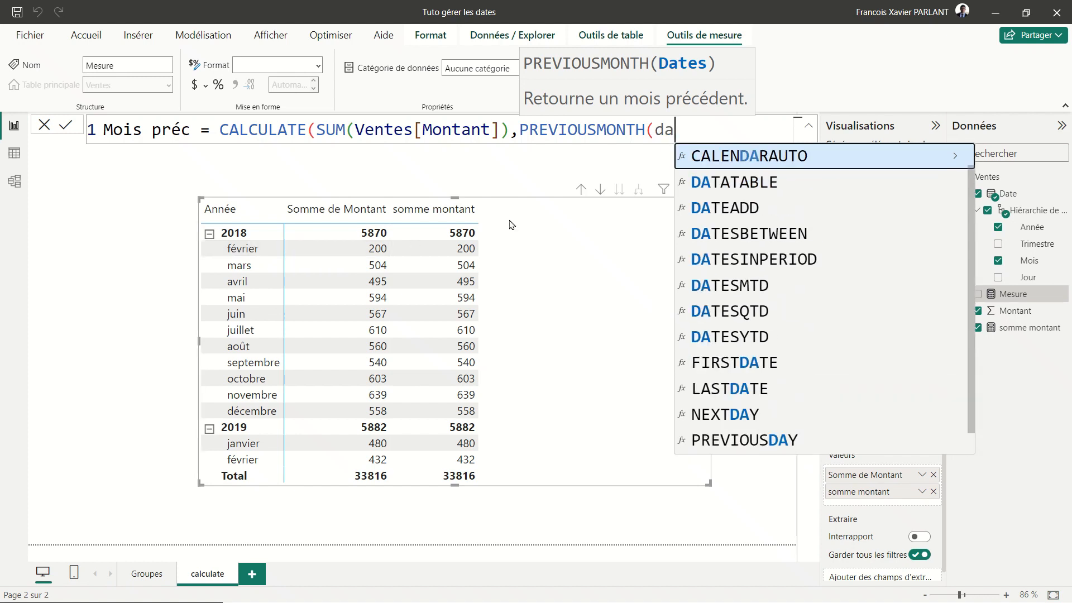
key(Down)
key(Up)
key(Up)
key(Up)
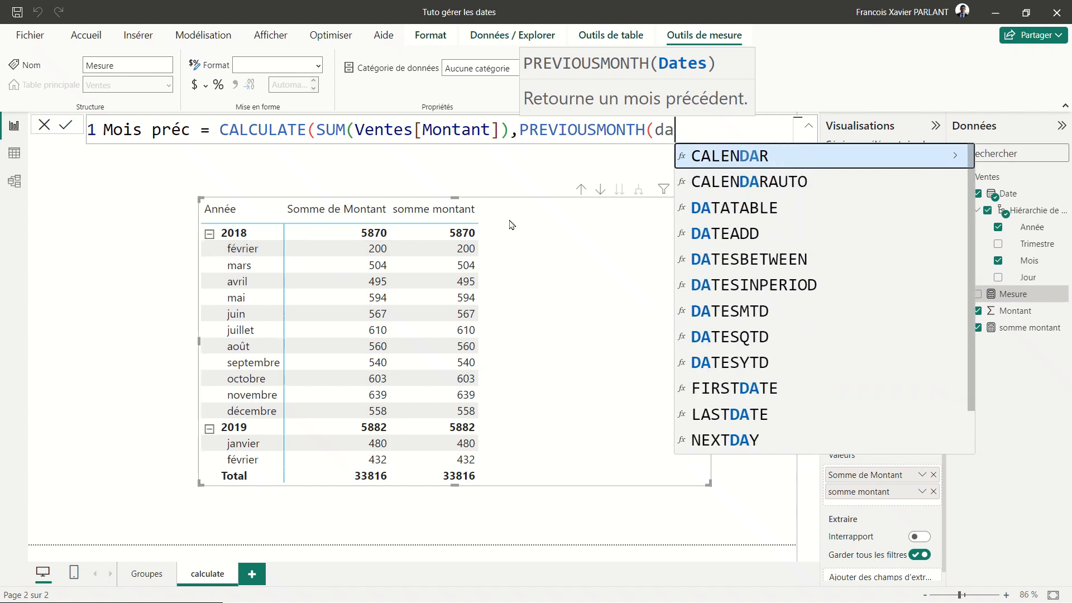
key(Tab)
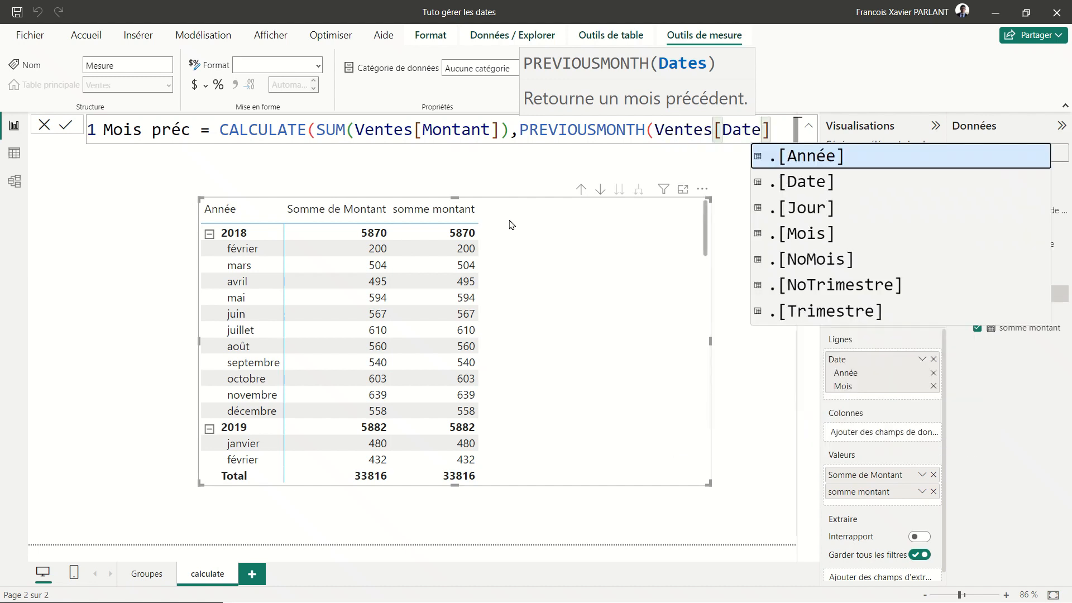
text())
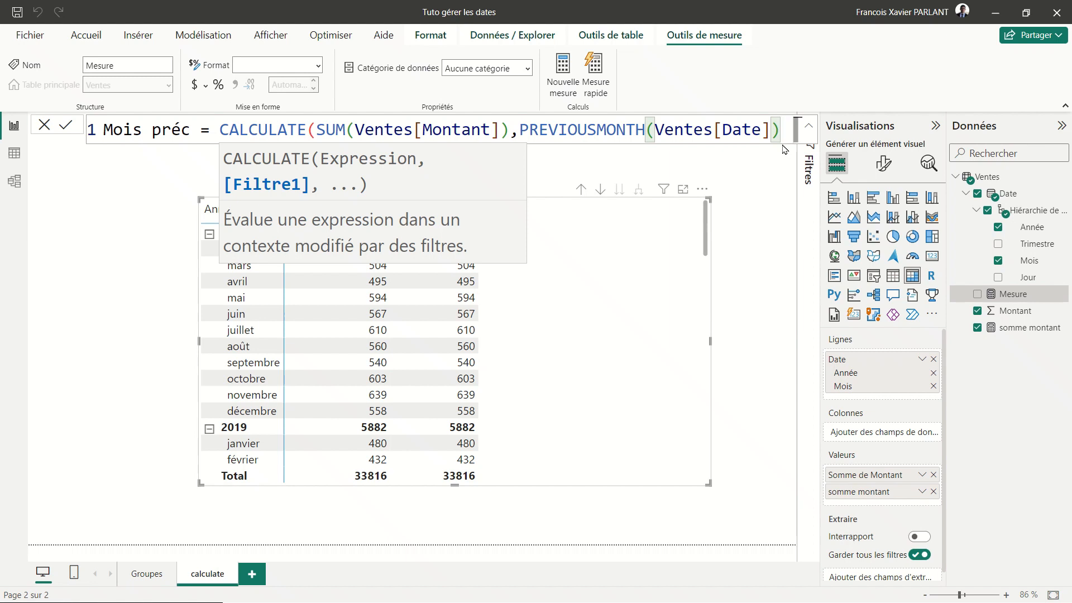
text())
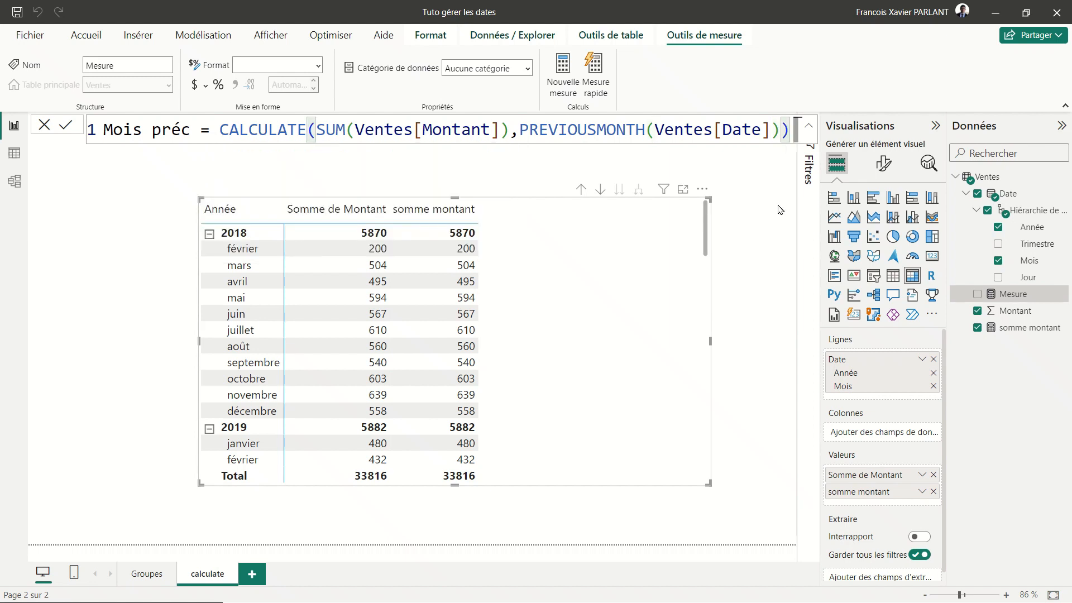
key(Return)
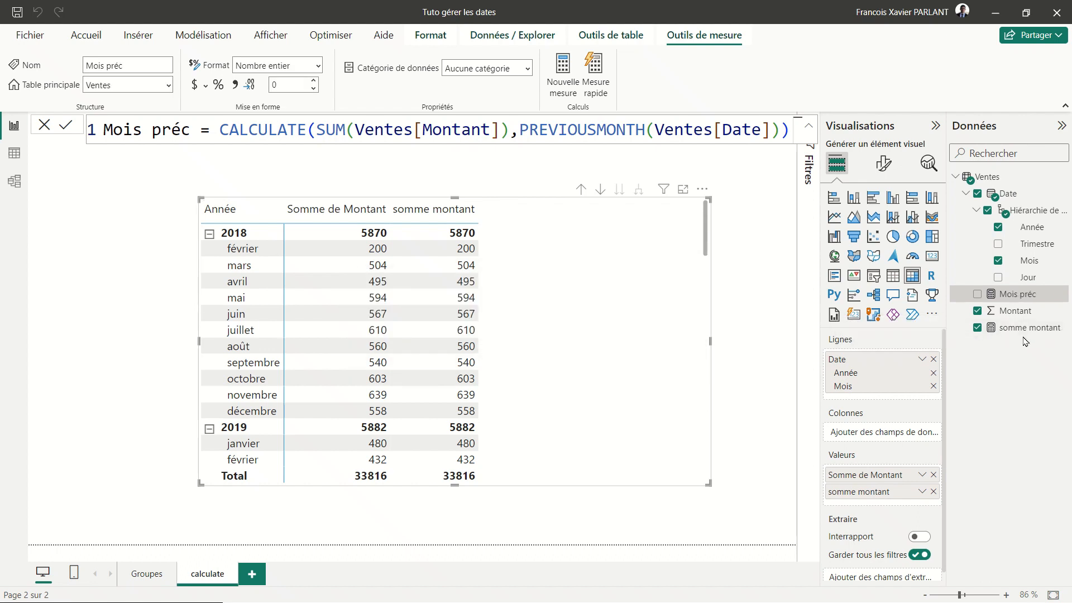
drag(1015, 293, 585, 297)
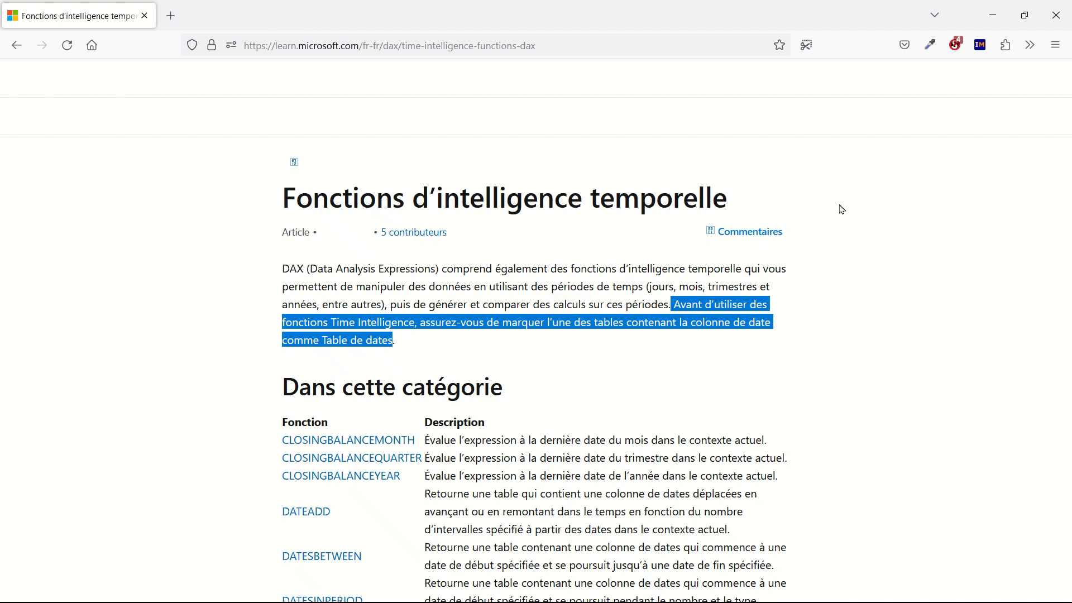
Step: Switch to the browser and read the note on marking a date table in Microsoft's article on DAX time intelligence functions
scroll(842, 209, up, 3)
scroll(841, 209, left, 3)
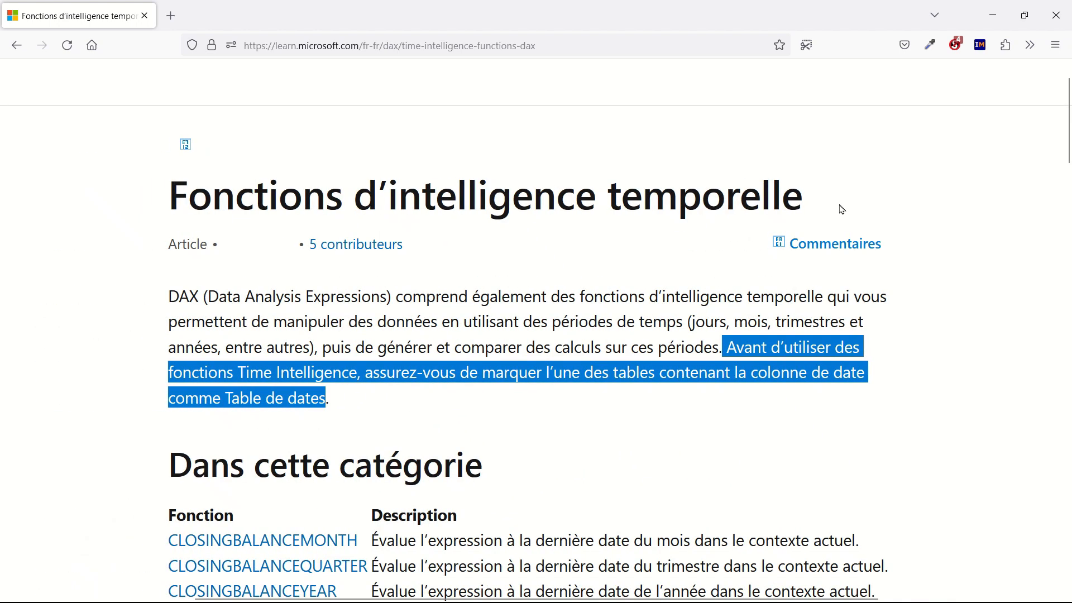
scroll(913, 306, down, 1)
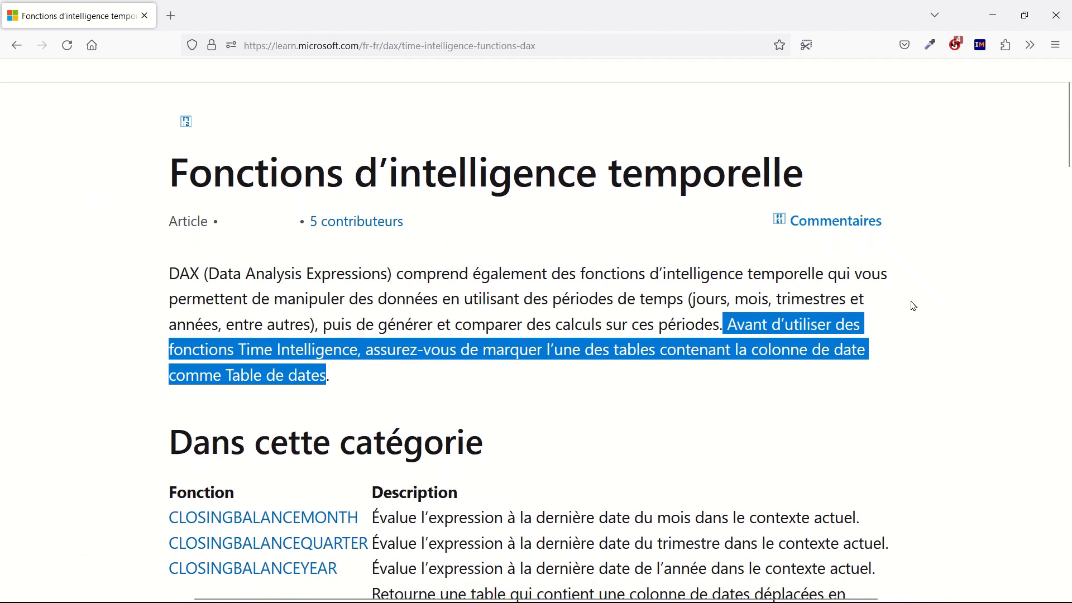
scroll(914, 306, up, 2)
scroll(914, 306, down, 2)
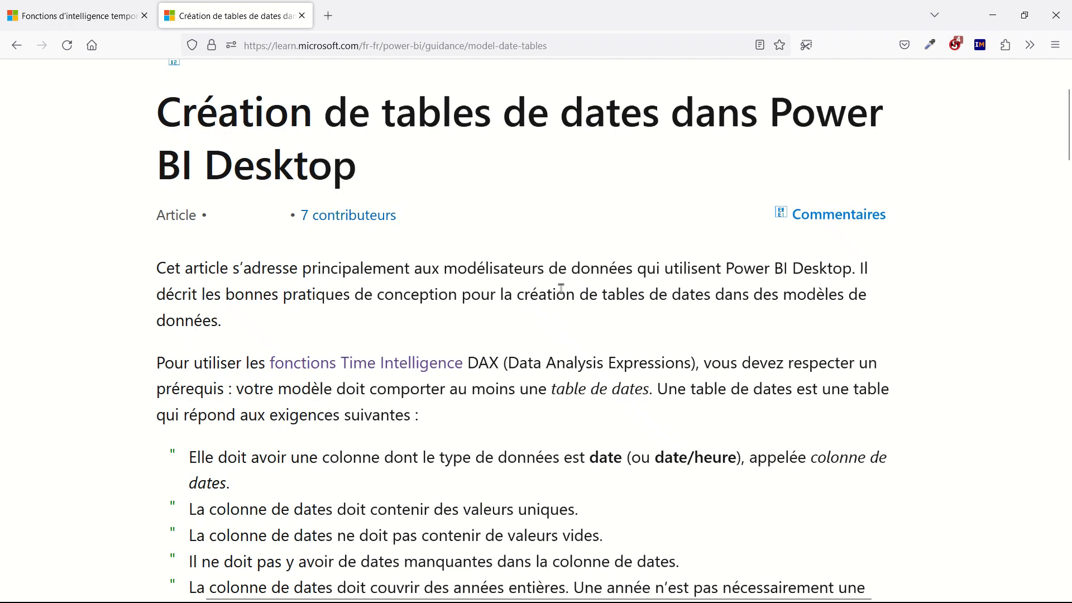
Step: Read the date table requirements in the Microsoft article on creating date tables in Power BI Desktop
scroll(679, 351, down, 3)
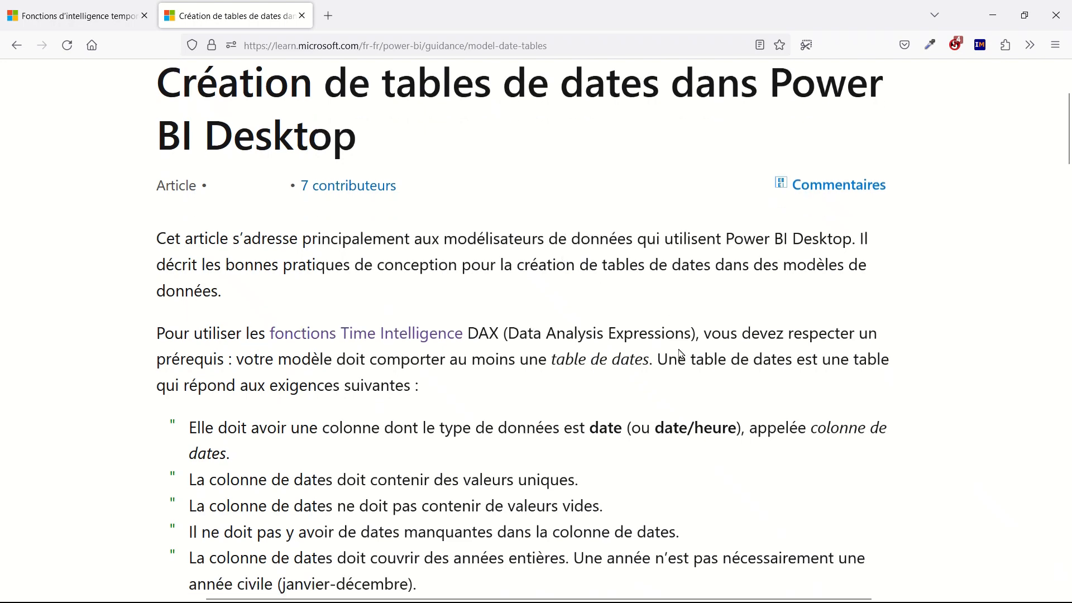
scroll(679, 351, up, 1)
scroll(678, 350, down, 3)
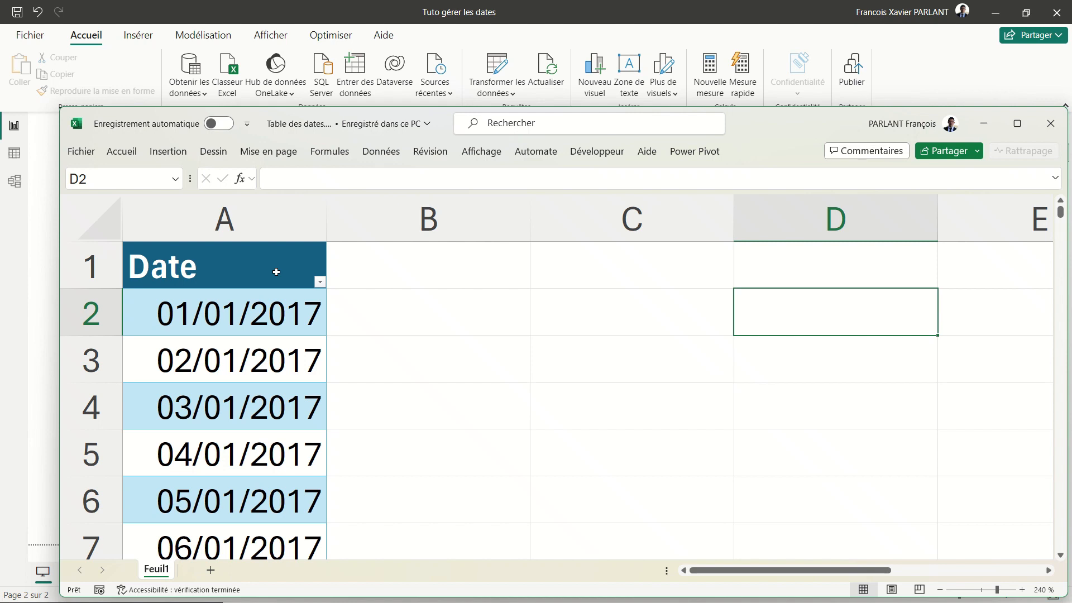
Step: Examine the Date column of the Excel date table from its first date to its last
click(286, 311)
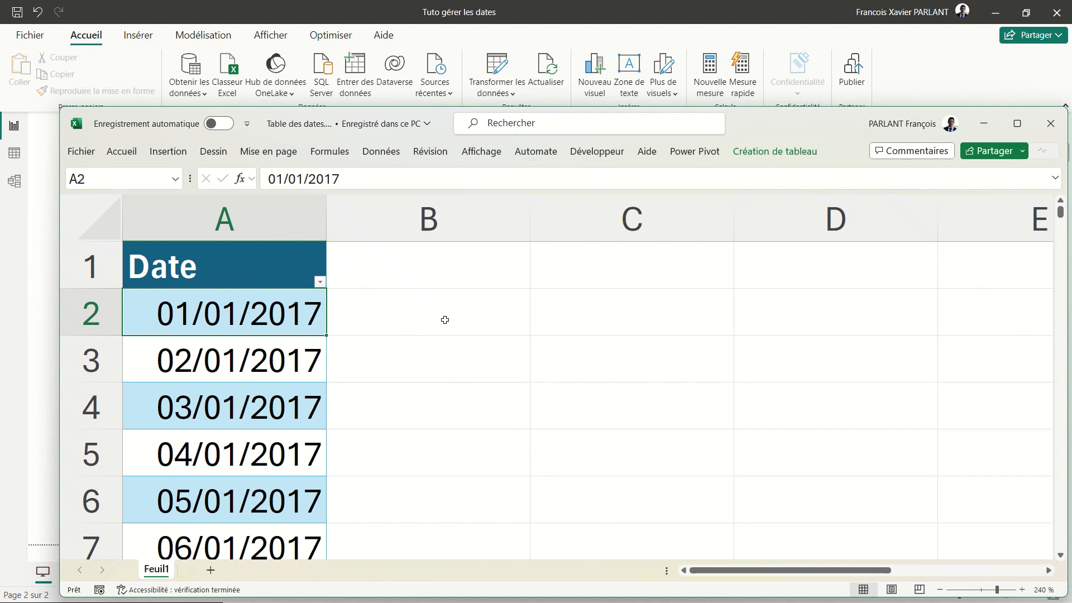
scroll(302, 318, down, 5)
click(302, 317)
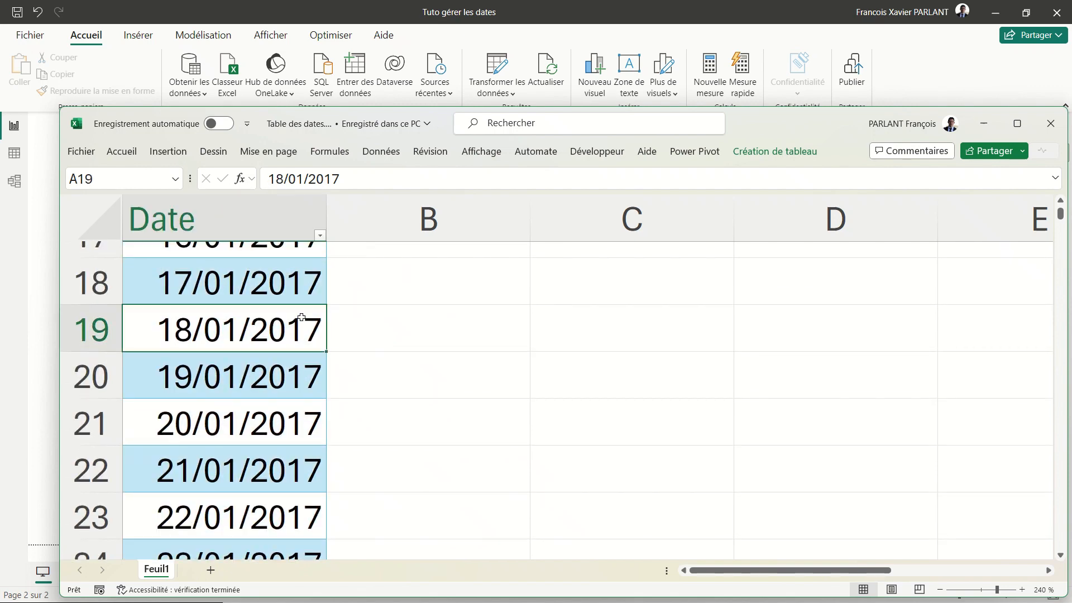
key(ctrl+Down)
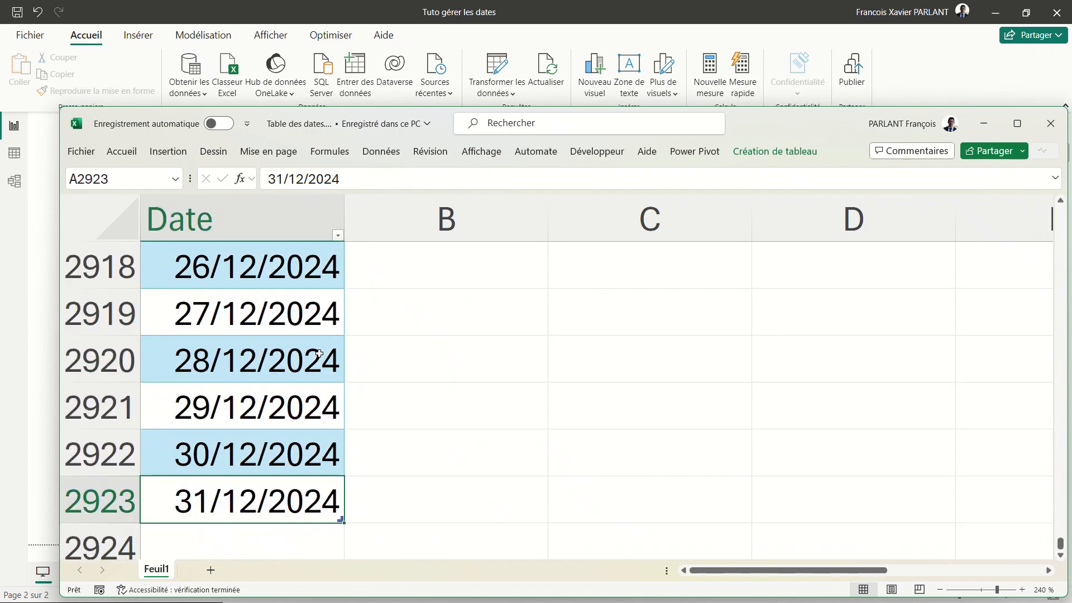
key(ctrl+Up)
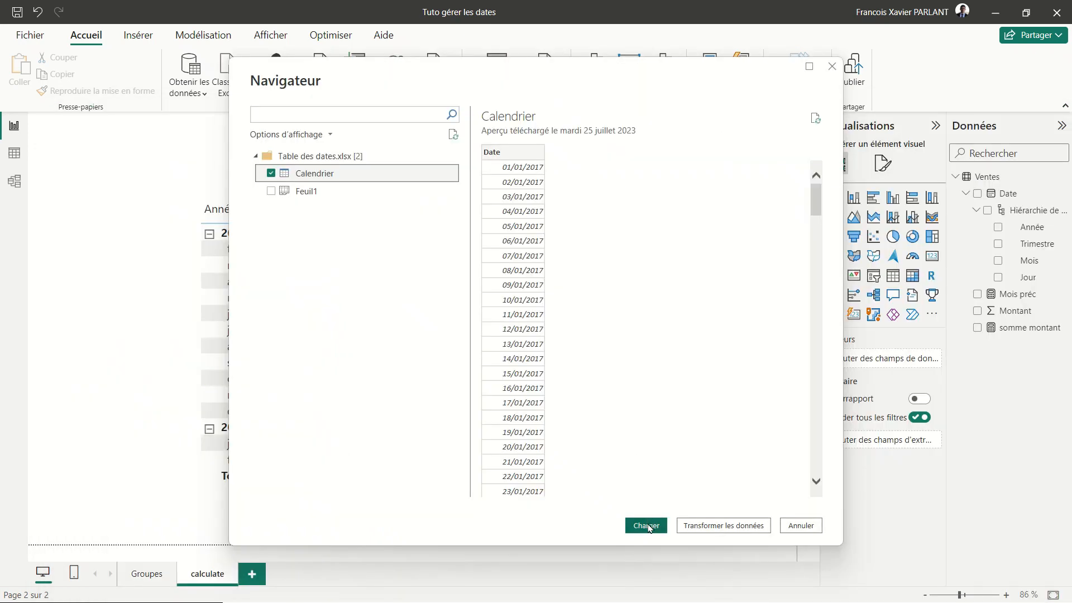
Step: Load the Calendrier table from Table des dates.xlsx, then enlarge the Ventes and Calendrier cards and space them apart in the model view
click(646, 526)
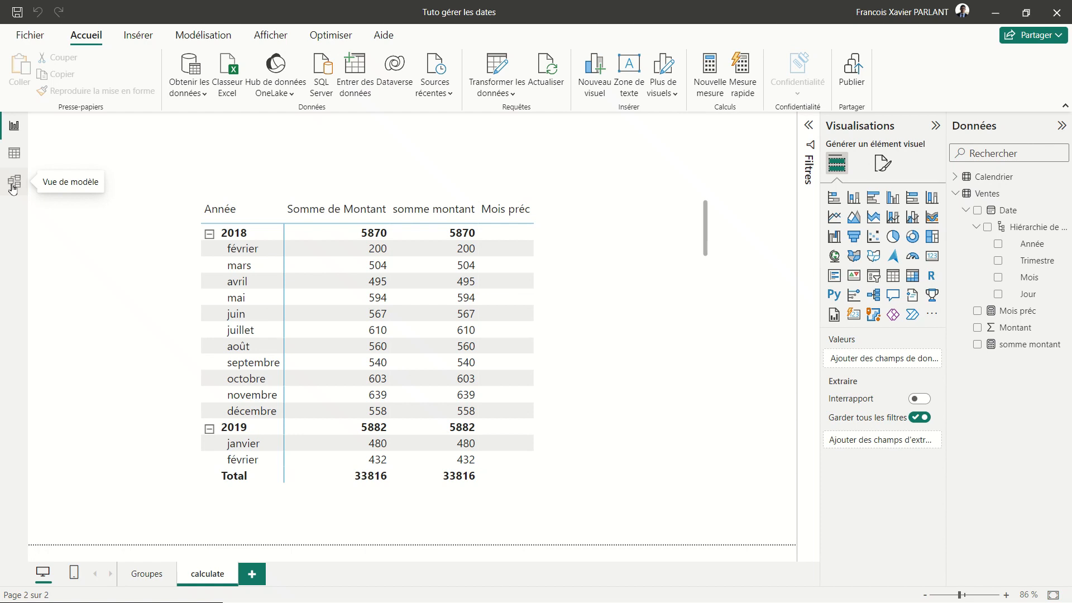
click(12, 188)
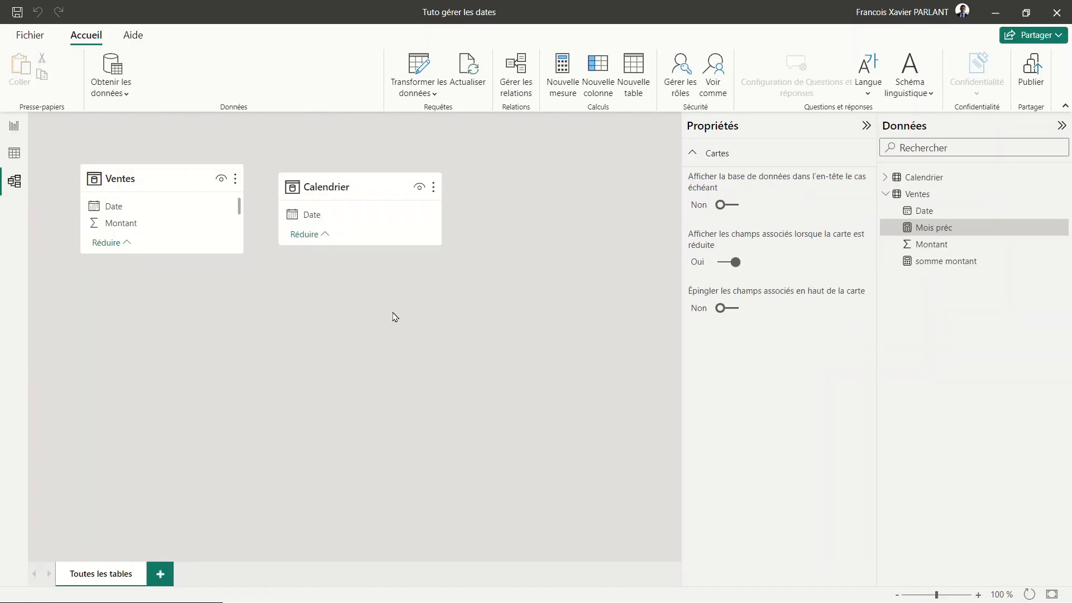
drag(199, 255, 194, 318)
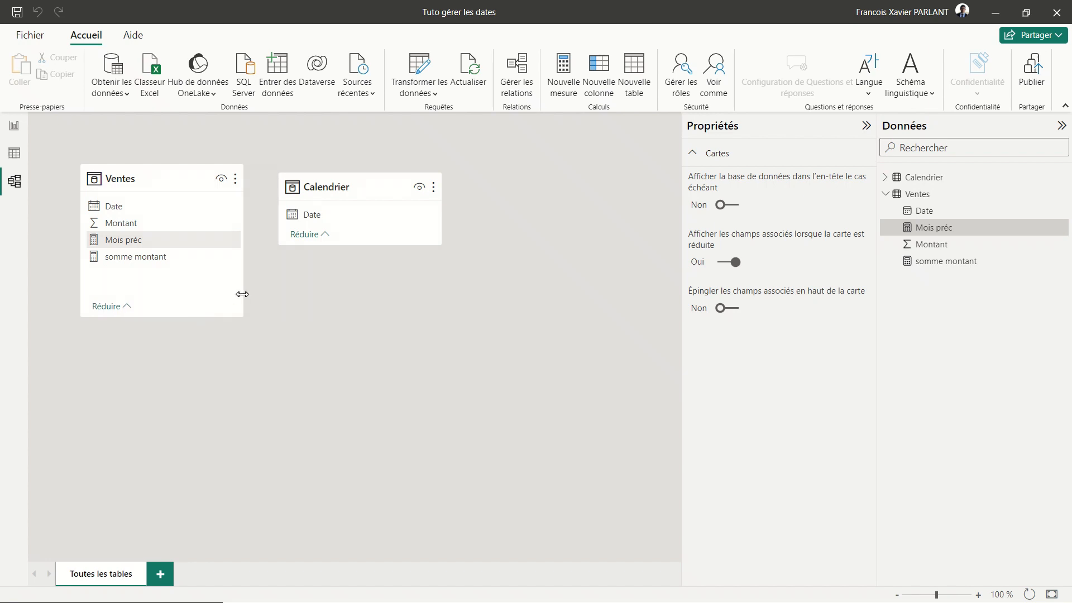
drag(373, 243, 373, 291)
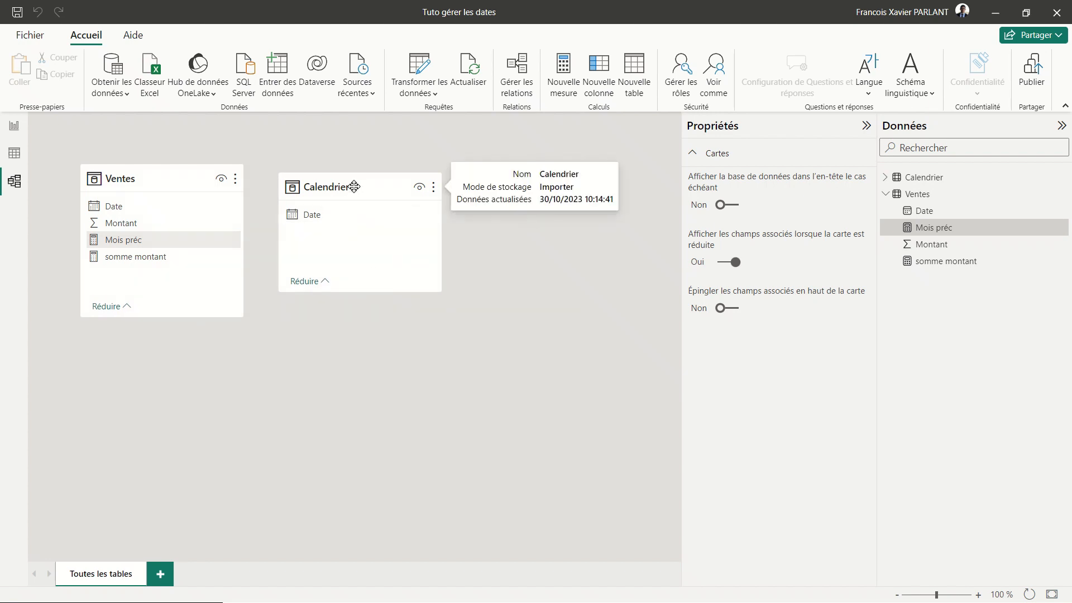
drag(354, 186, 444, 197)
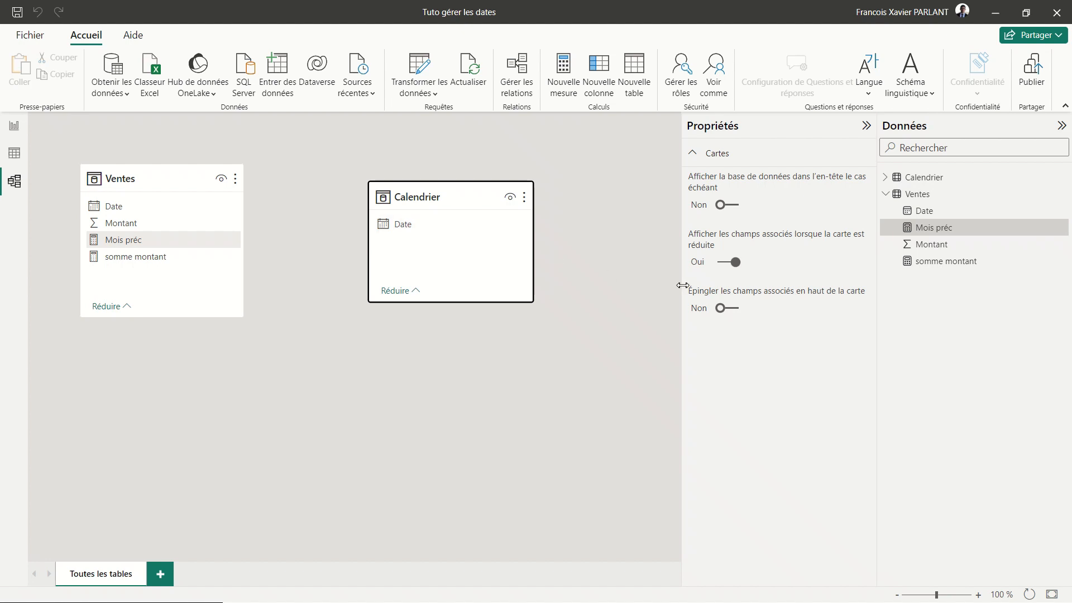
Step: Mark Calendrier as a date table using its Date column, and relate the Ventes Date field to the Calendrier Date field
right_click(928, 184)
right_click(926, 184)
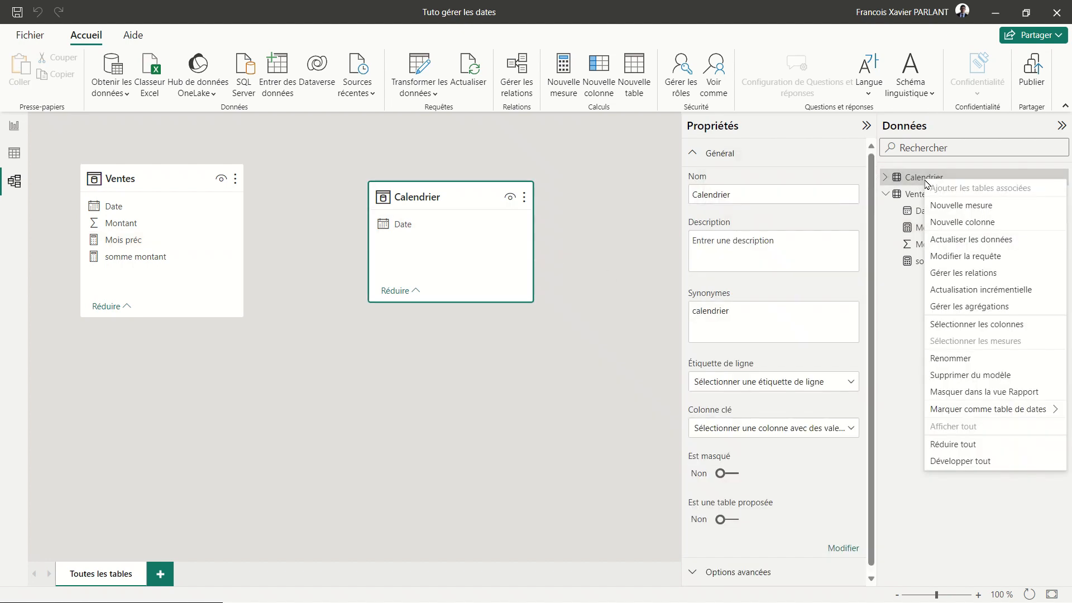
mouse_move(962, 414)
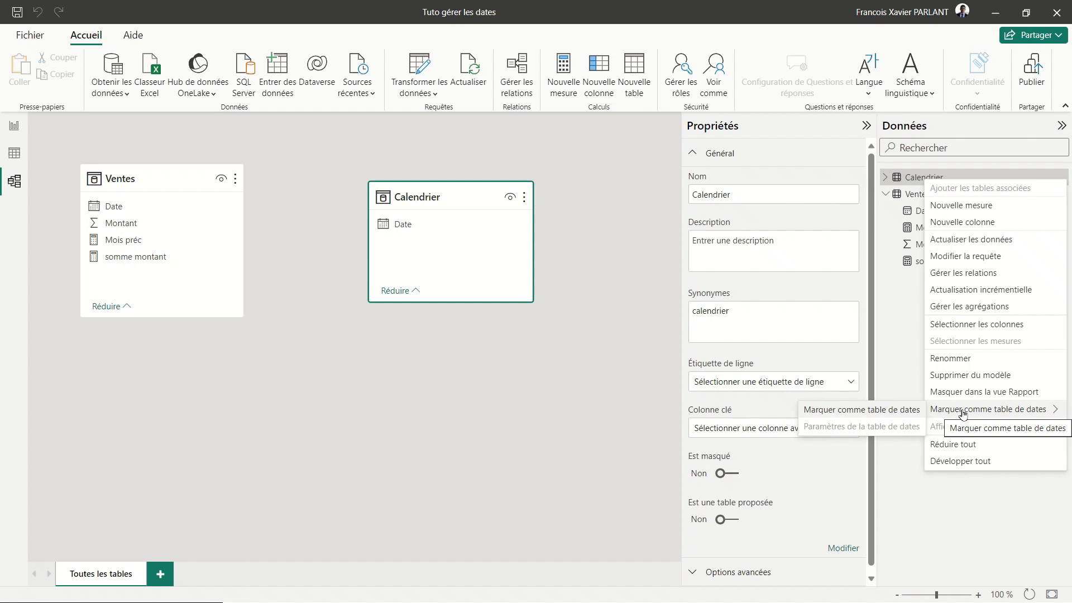
click(902, 415)
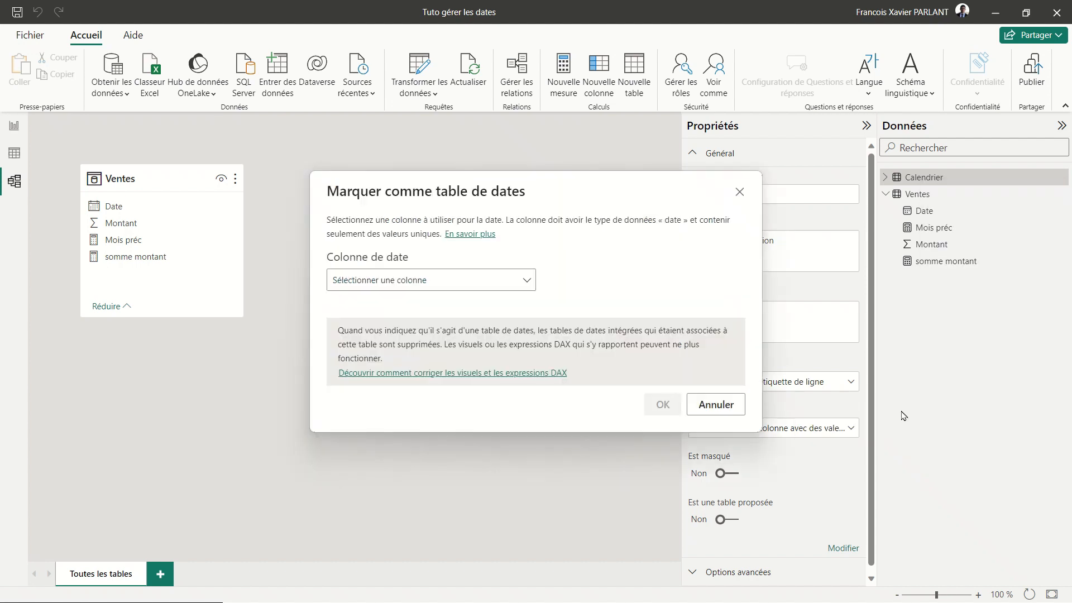
click(527, 280)
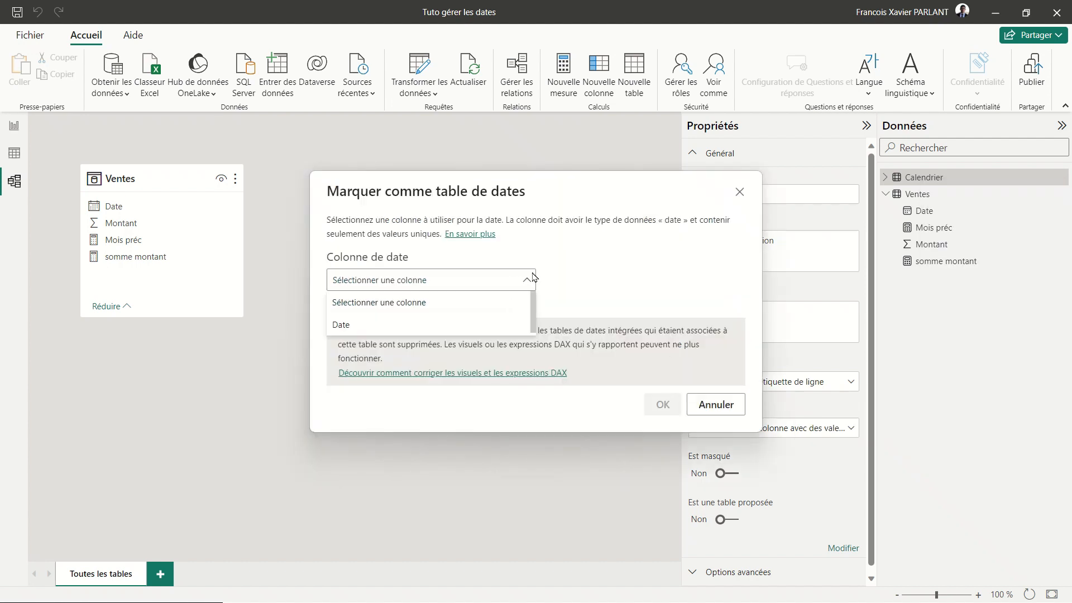
click(358, 329)
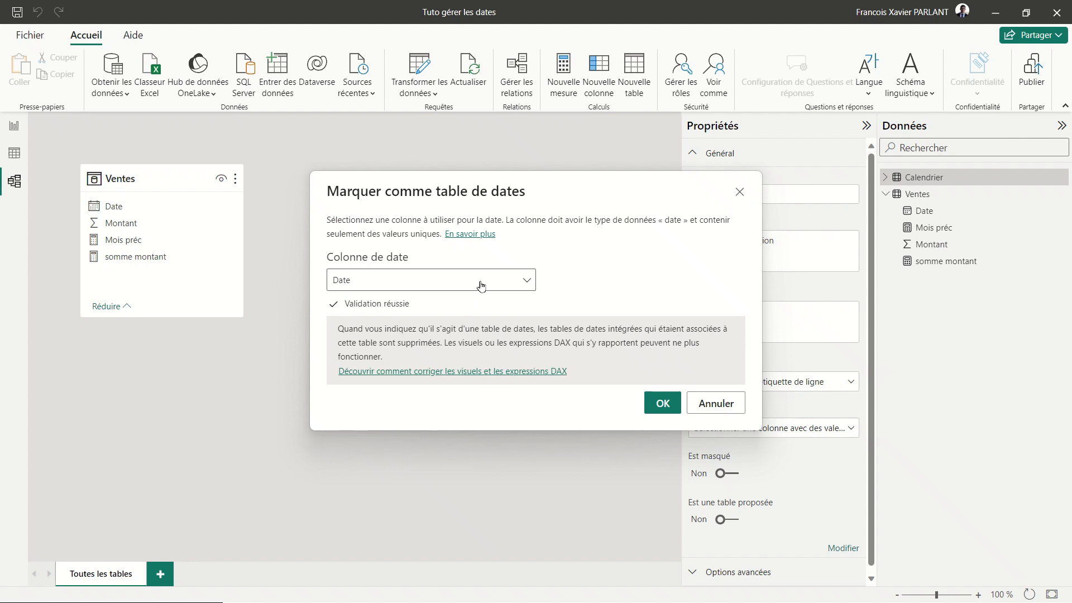
click(660, 403)
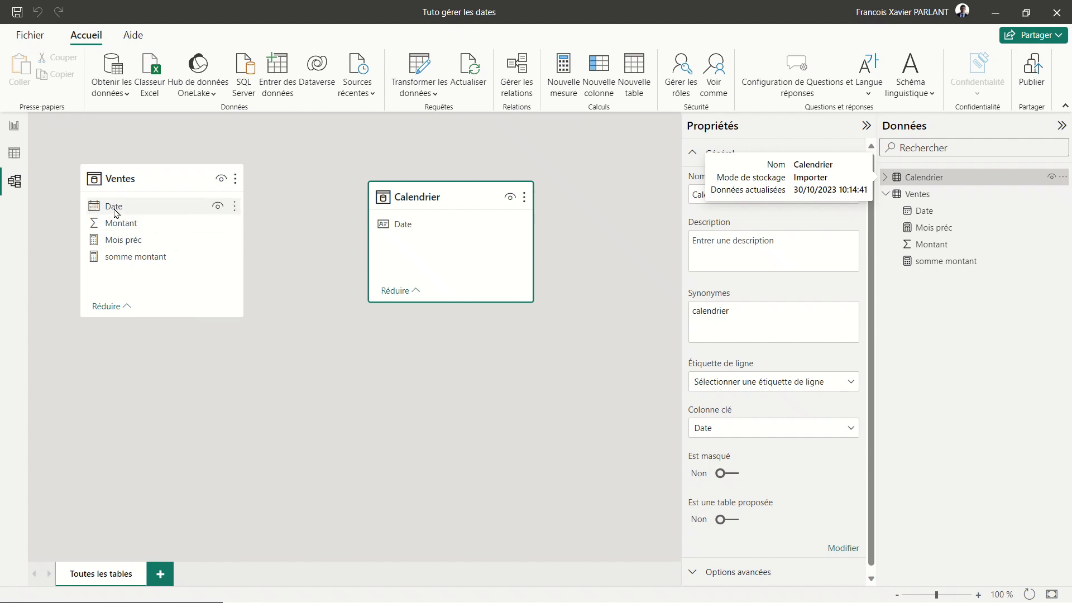
drag(115, 212, 418, 226)
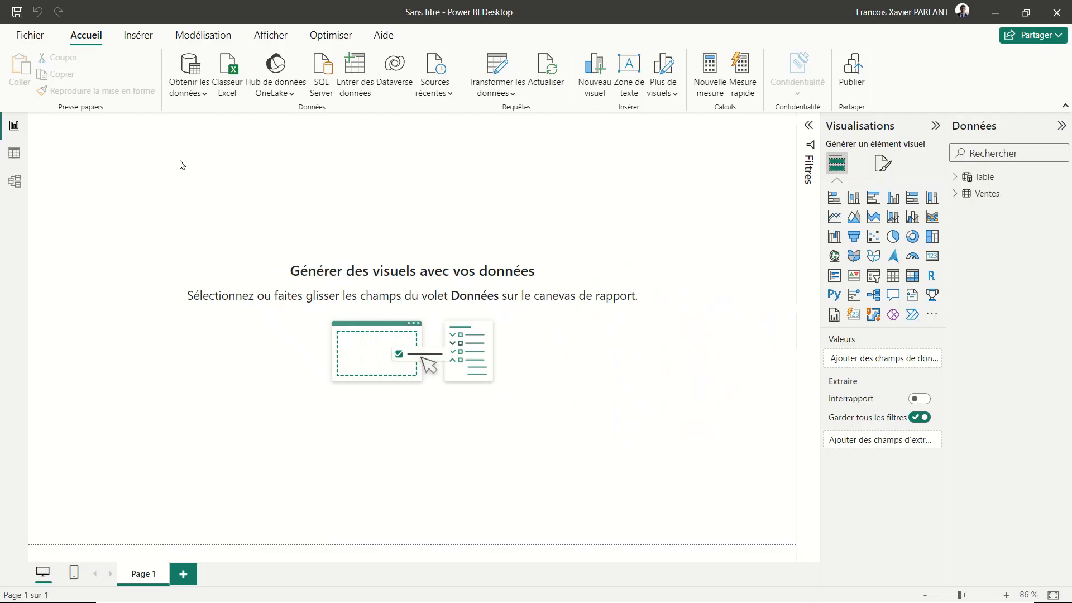
Step: Start a new calculated table in the untitled report and name it Calendrier in its formula
click(201, 41)
click(170, 84)
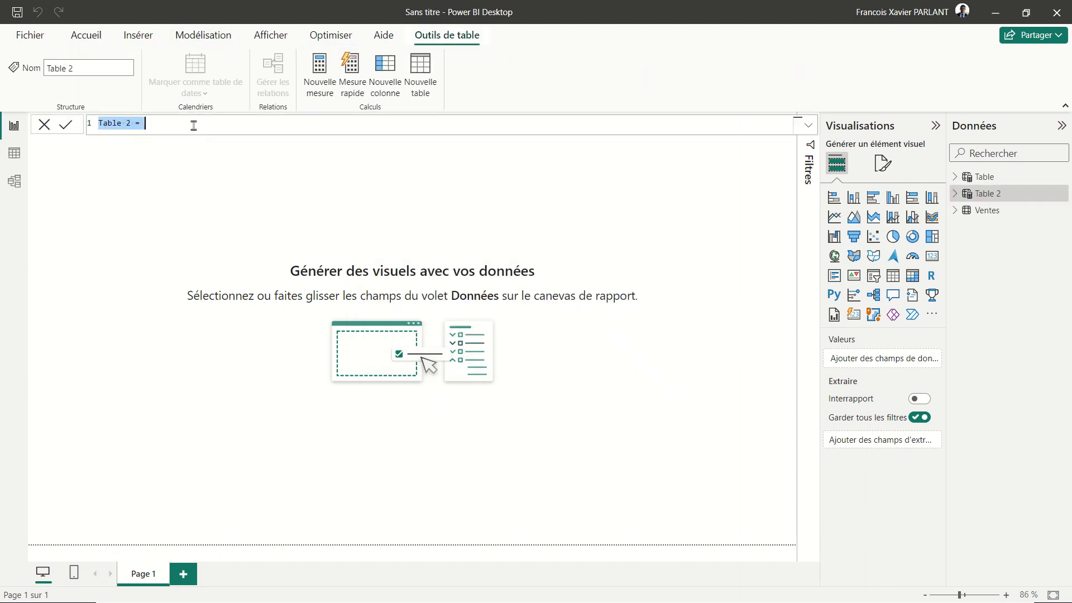
scroll(194, 126, up, 4)
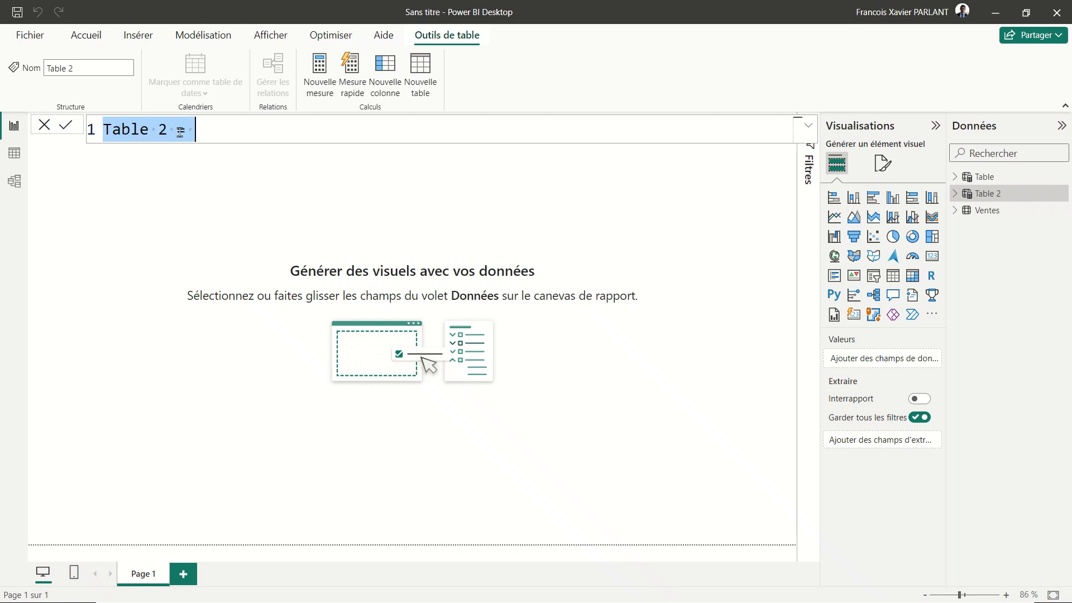
click(168, 131)
key(shift+Home)
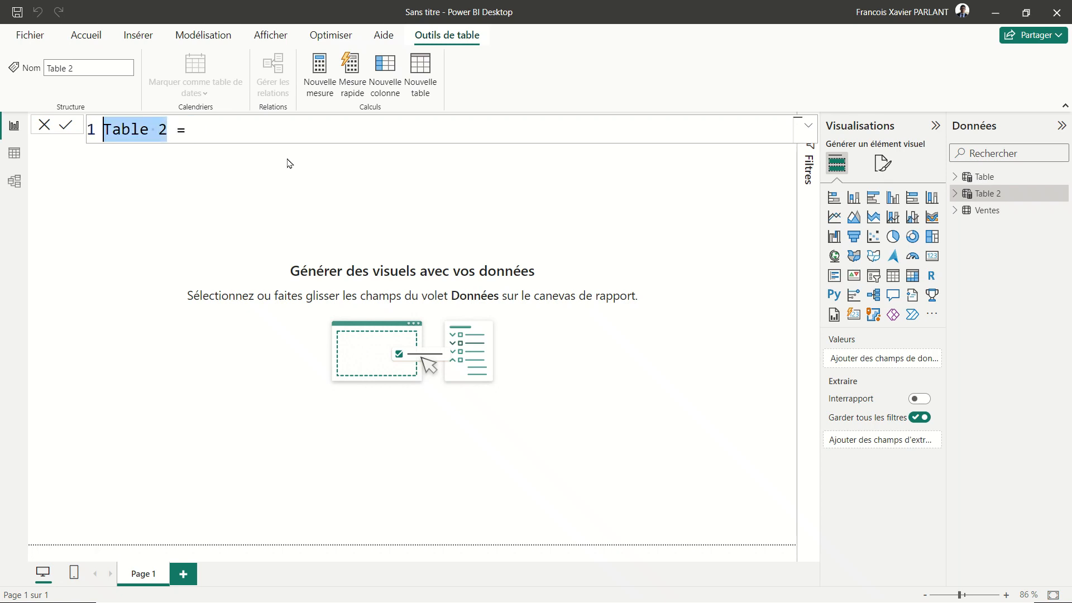
text(Calen)
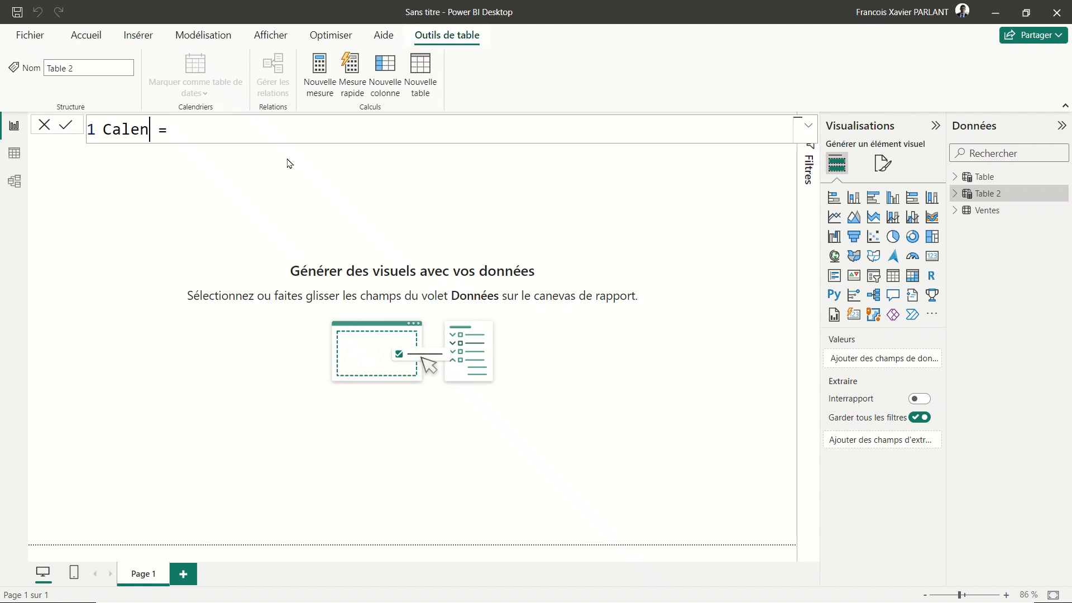
text(drier)
key(BackSpace)
key(BackSpace)
text(rier)
Step: Define the Calendrier table with the formula CALENDARAUTO()
click(318, 132)
text(ca)
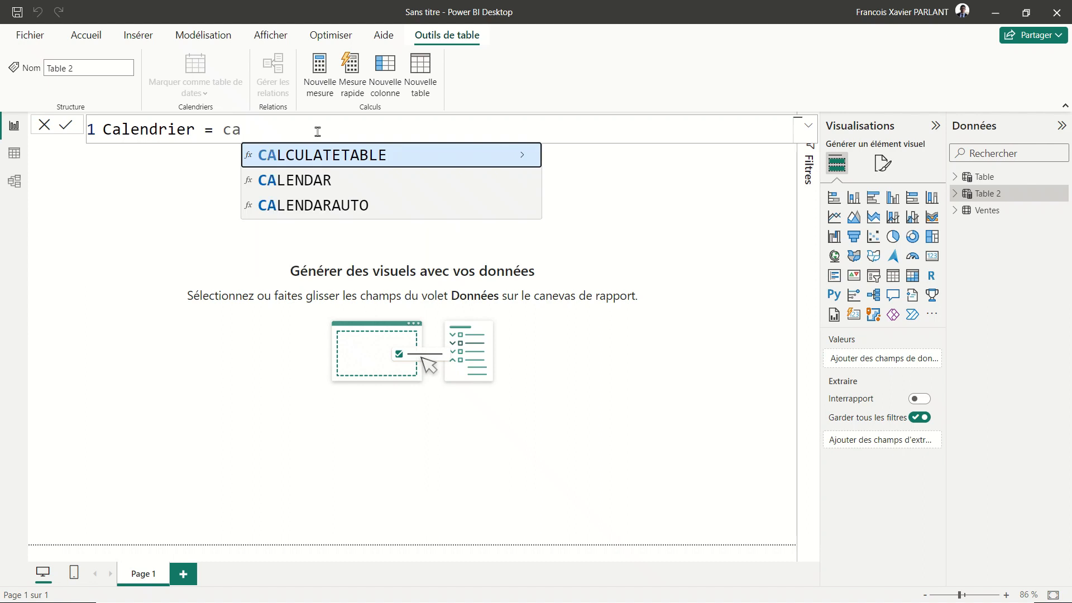
key(Down)
key(Down)
key(Tab)
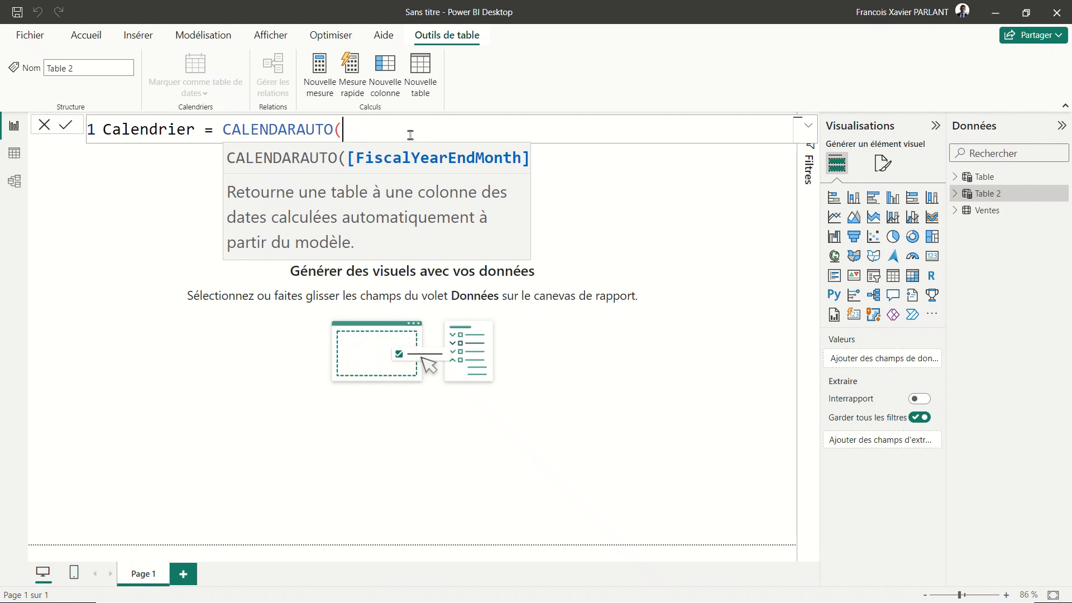
text())
key(Return)
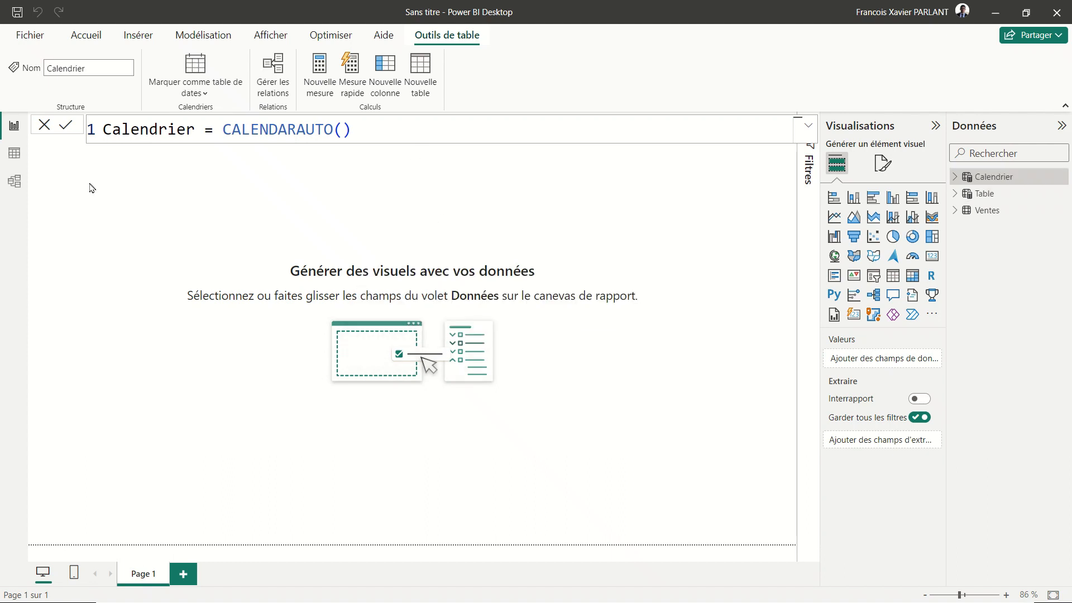
Step: View the generated Calendrier rows in the table view and sort the Date column in descending order
click(13, 154)
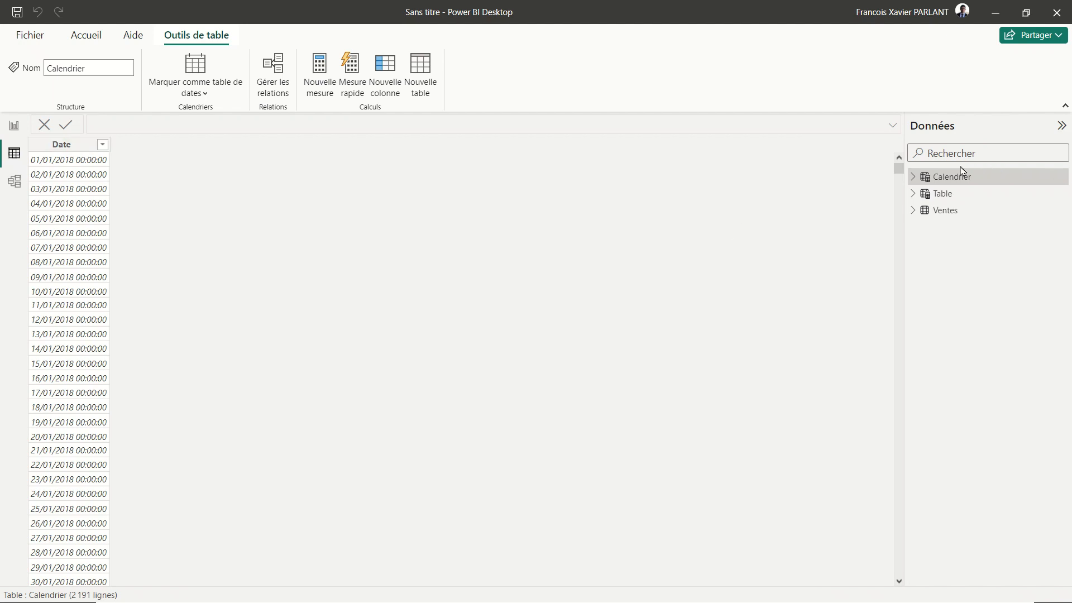
click(73, 162)
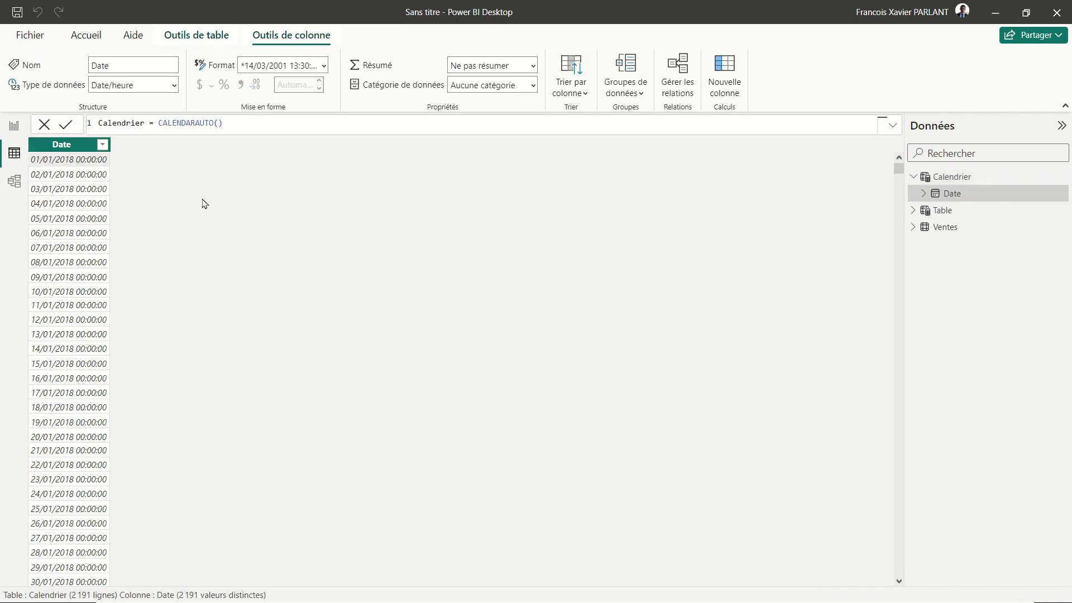
click(103, 147)
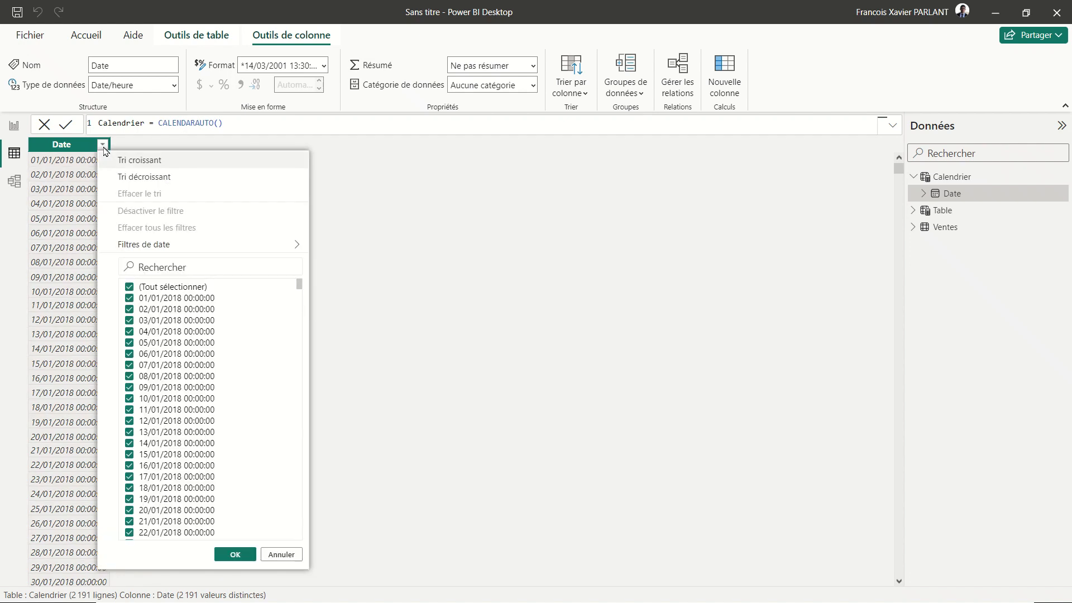
click(138, 177)
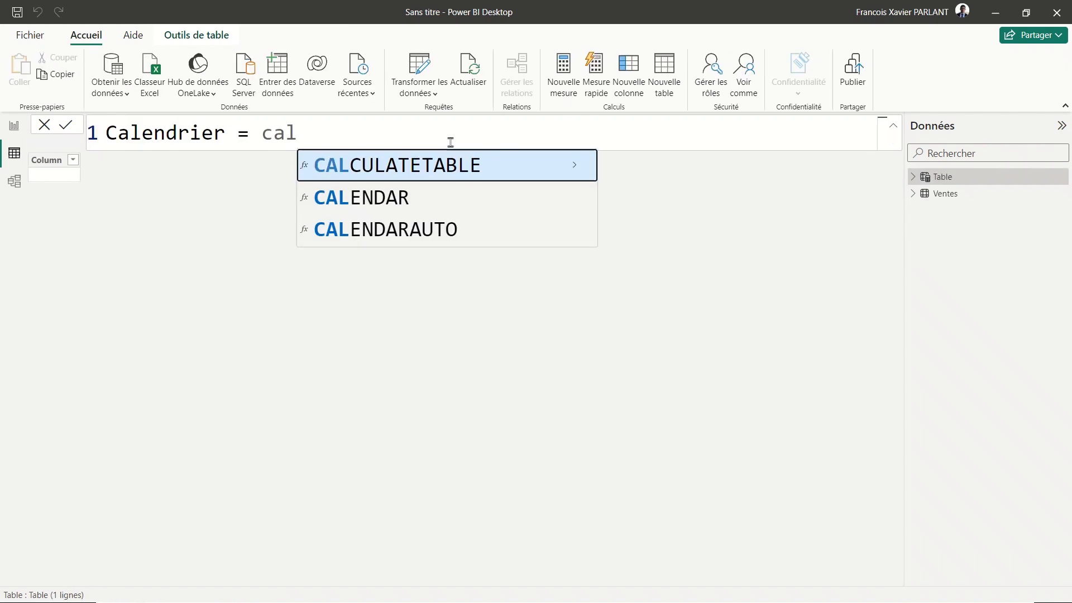
Step: Add the CALENDAR function to the Calendrier formula, with MIN(Ventes[Date]) as its start date on a separate line
key(Down)
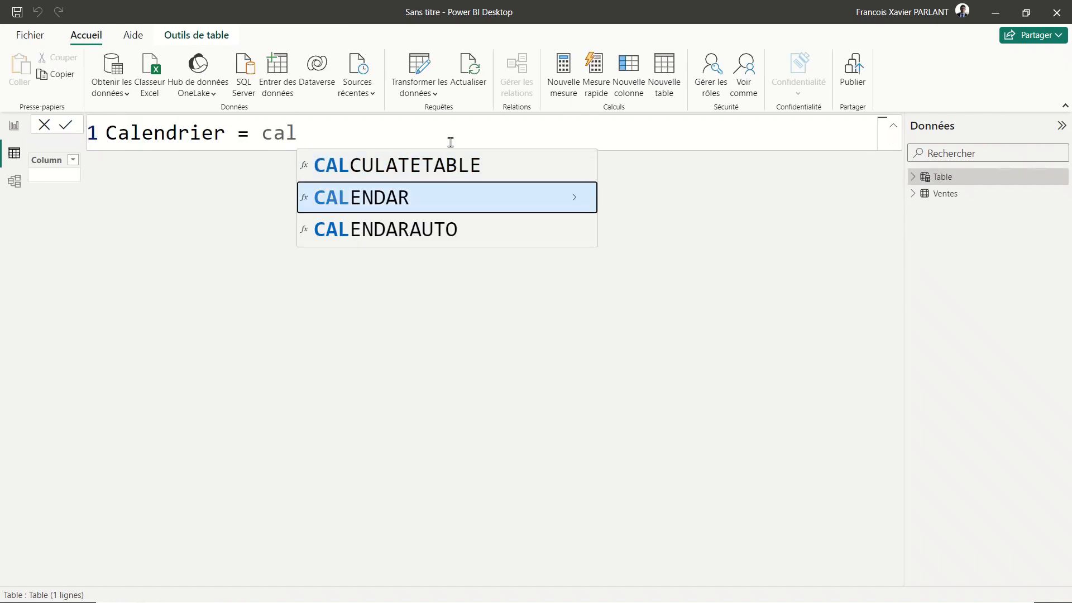
key(Tab)
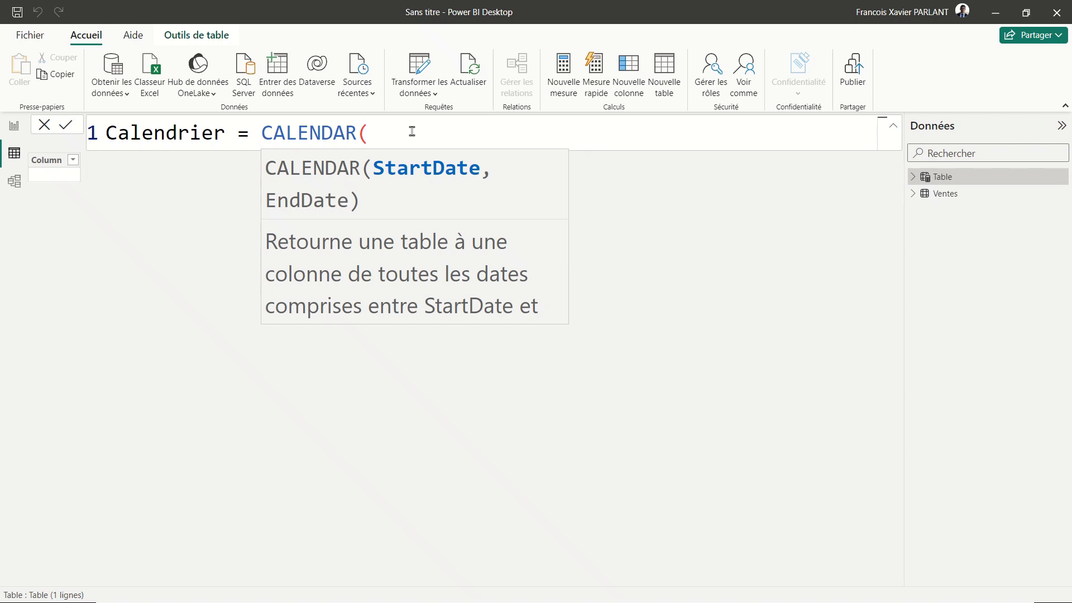
key(shift+Return)
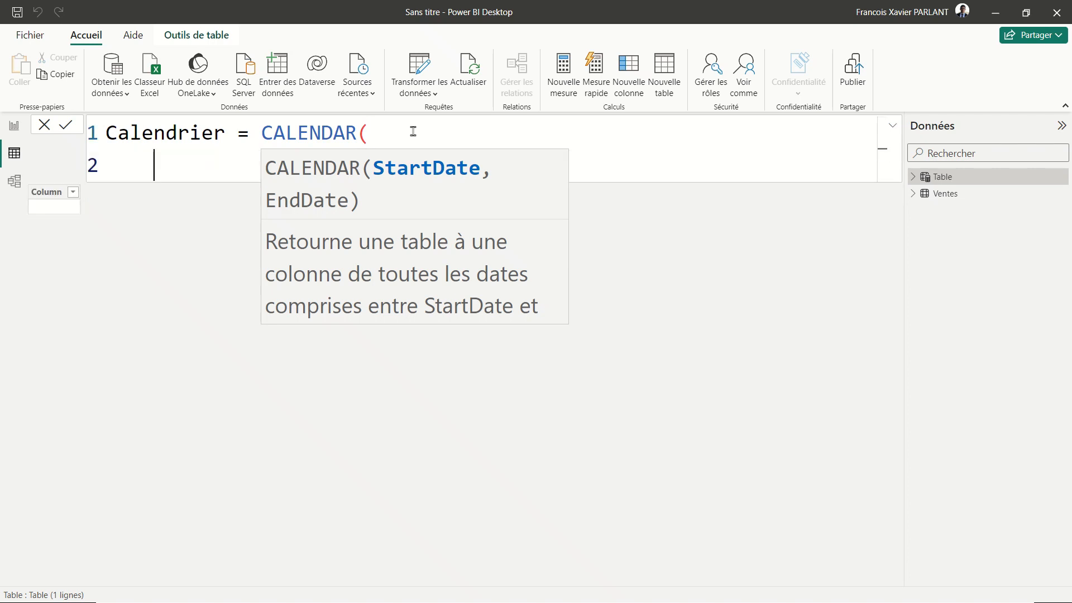
text(min)
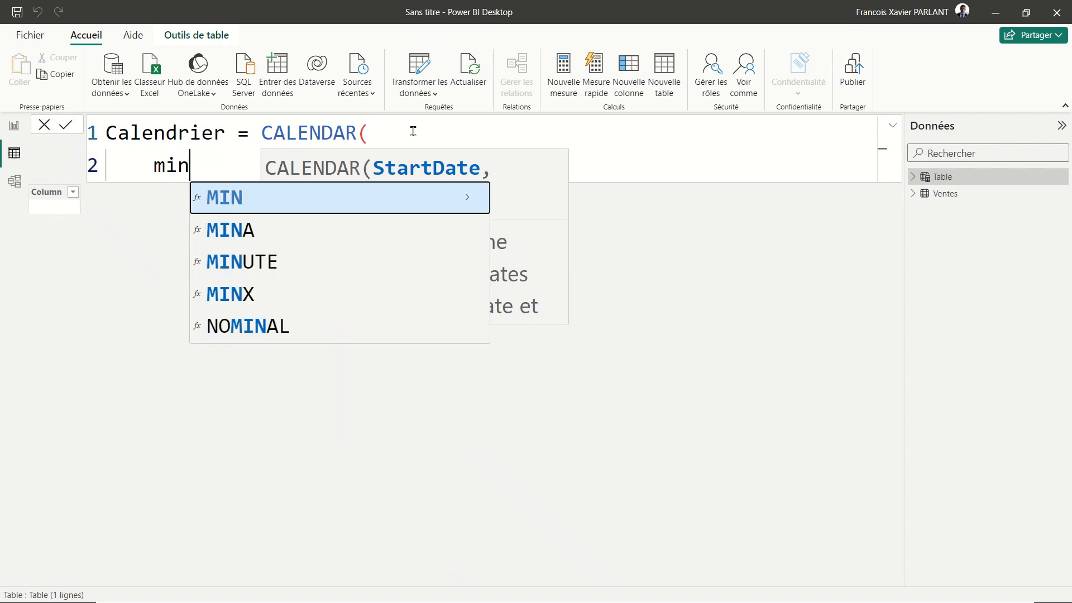
key(Tab)
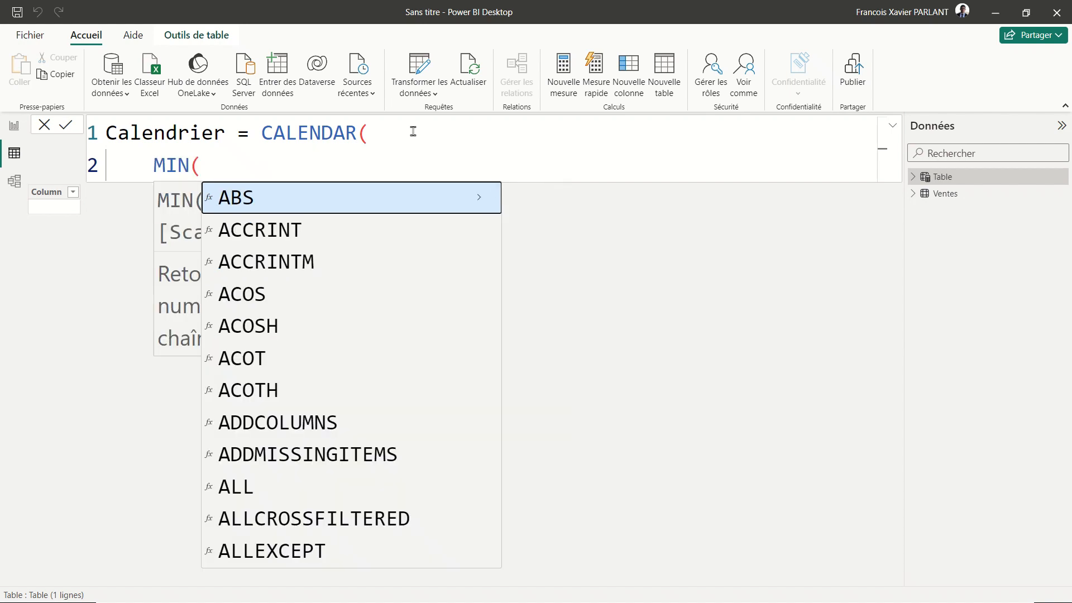
text(o)
key(BackSpace)
text(dat)
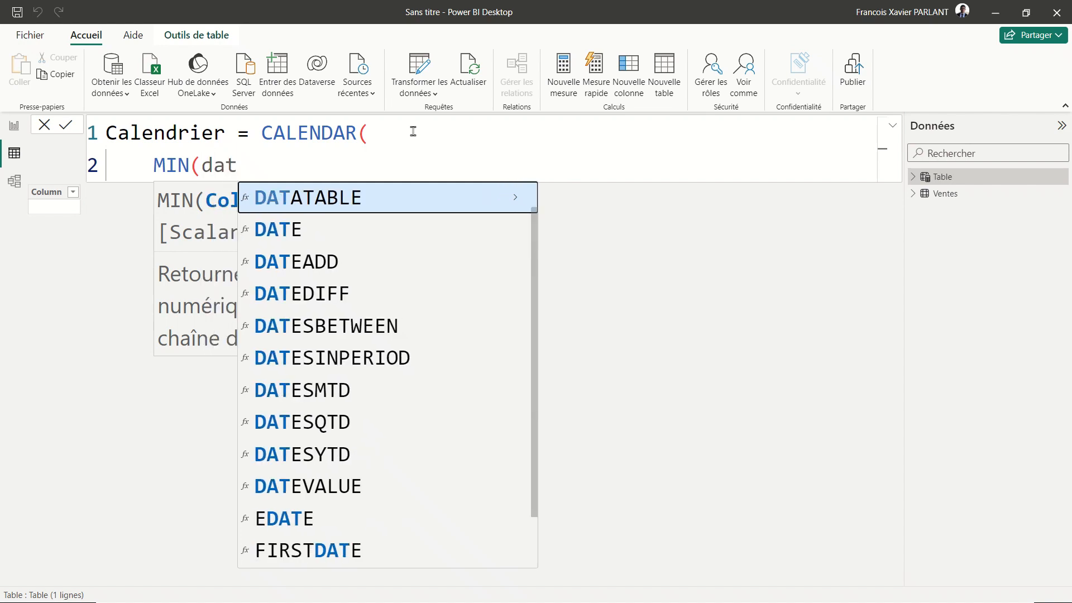
key(Up)
key(Up)
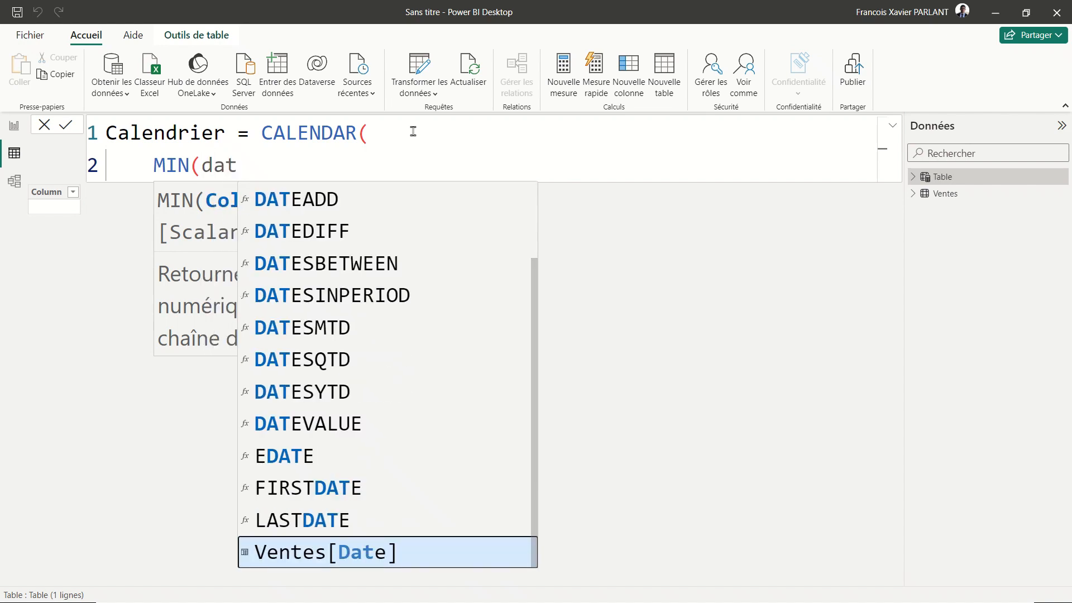
key(Tab)
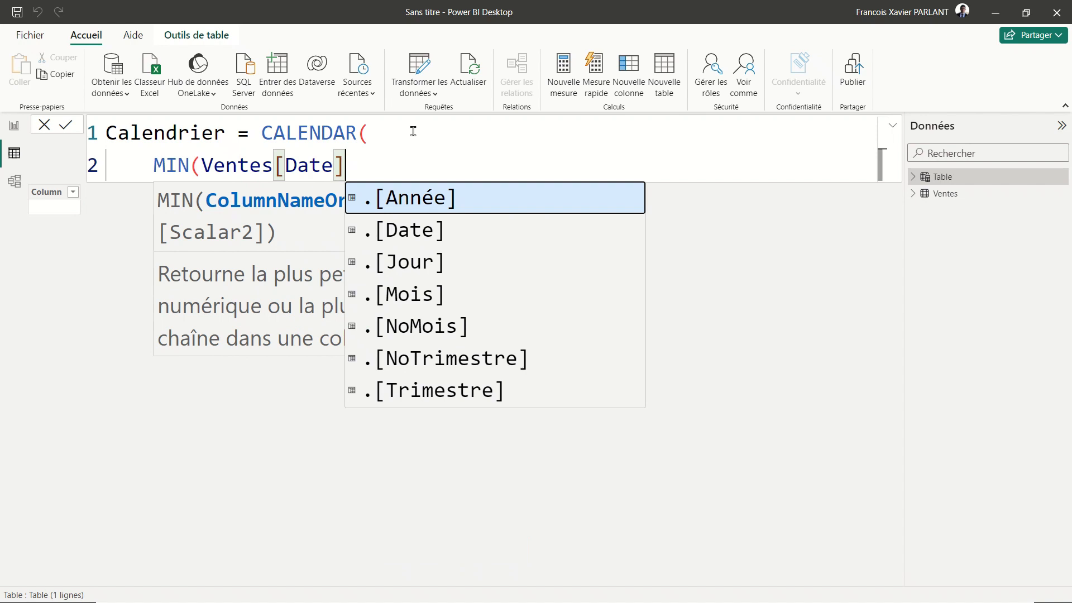
text())
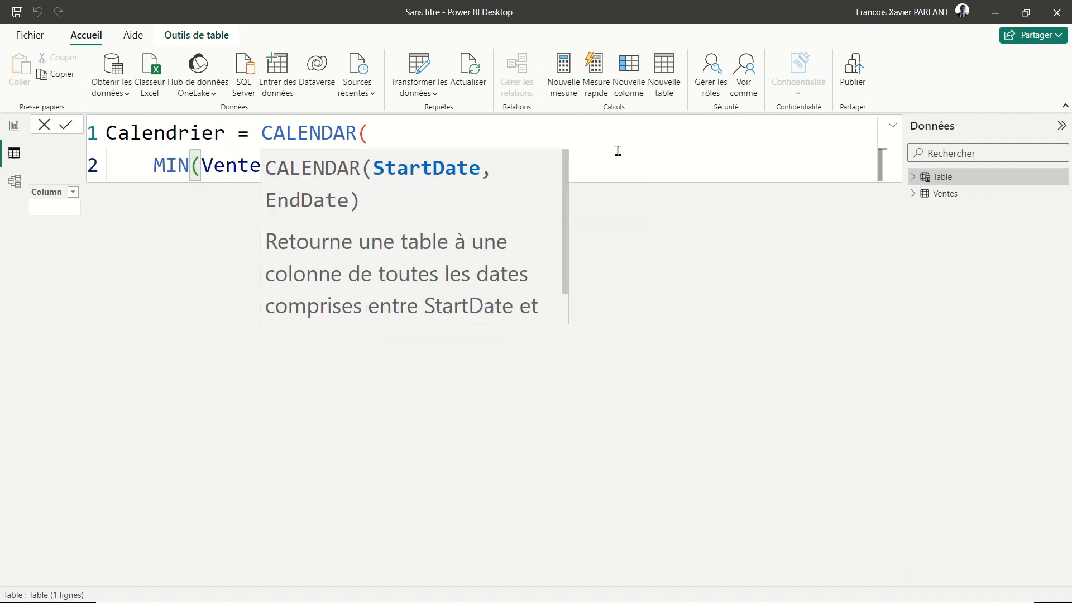
text(,)
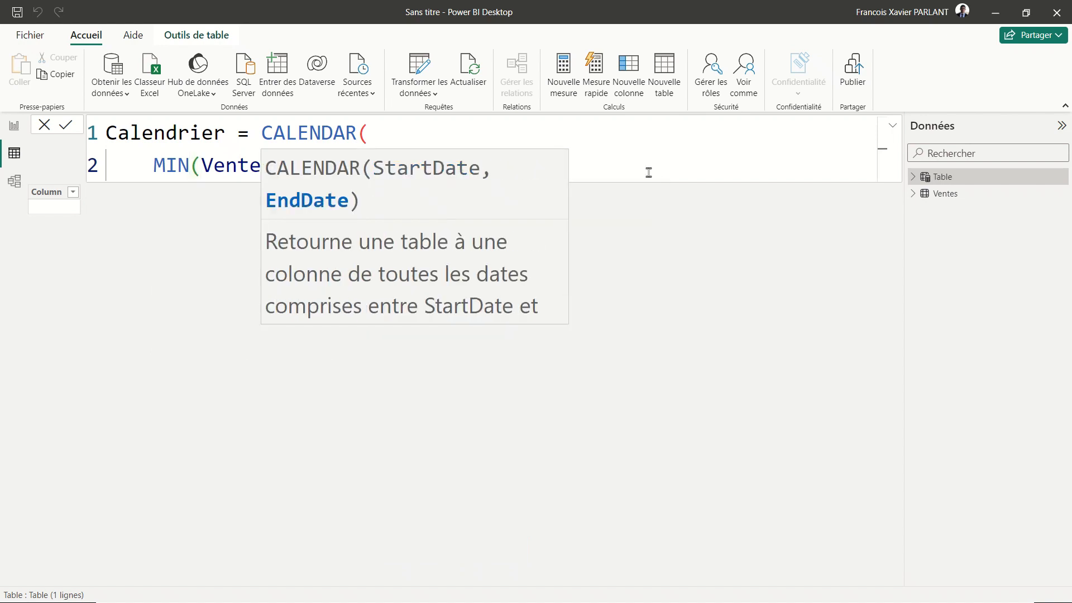
Step: Set the CALENDAR function's end date to MAX(Ventes[Date]) and close the function
text(MAX)
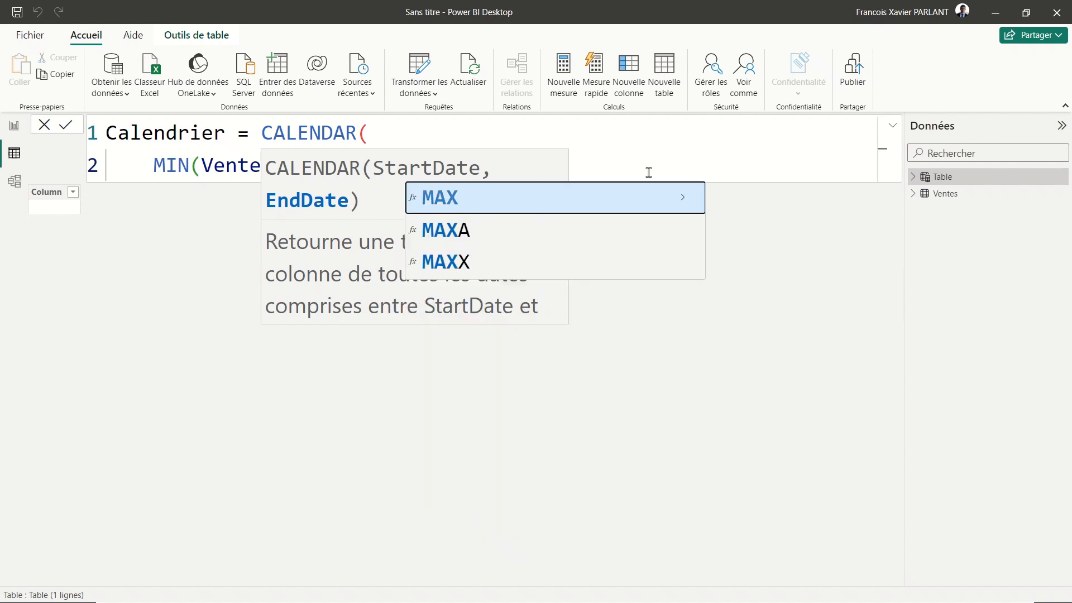
text(()
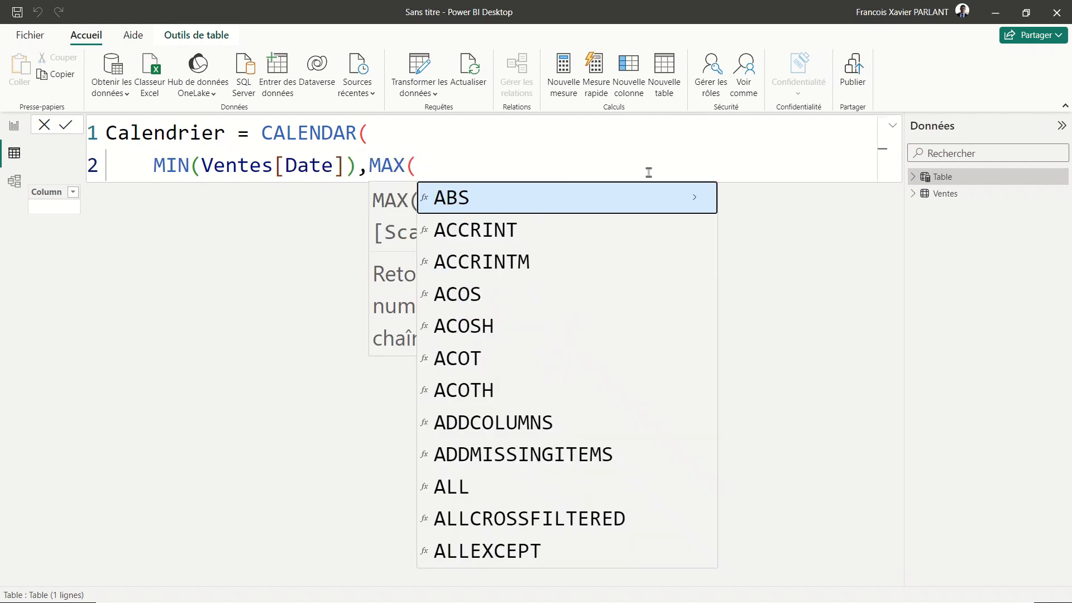
text(date)
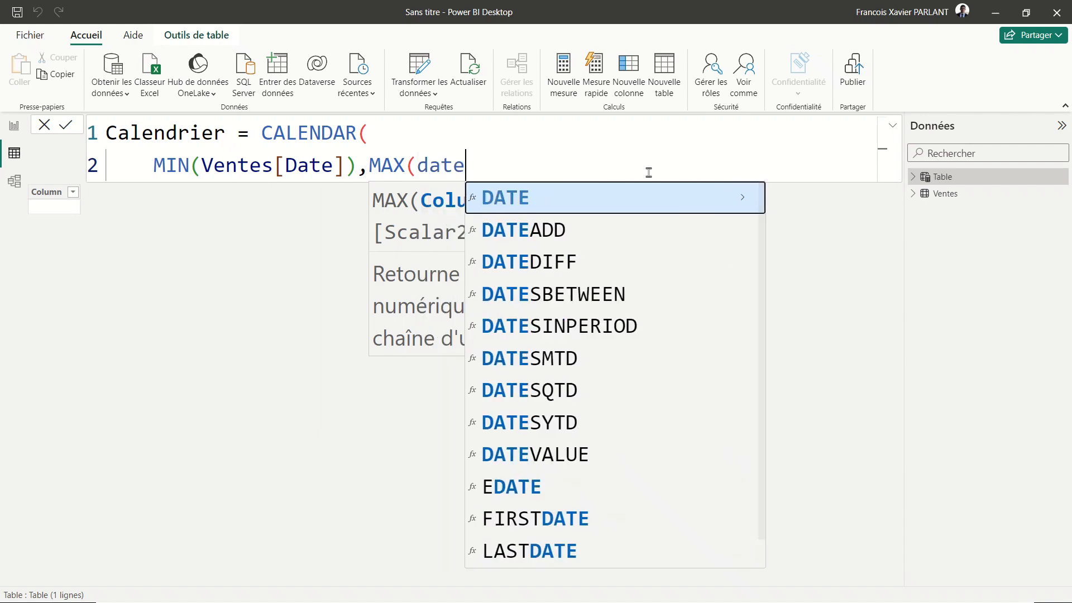
key(BackSpace)
key(BackSpace)
key(BackSpace)
key(BackSpace)
text(ven)
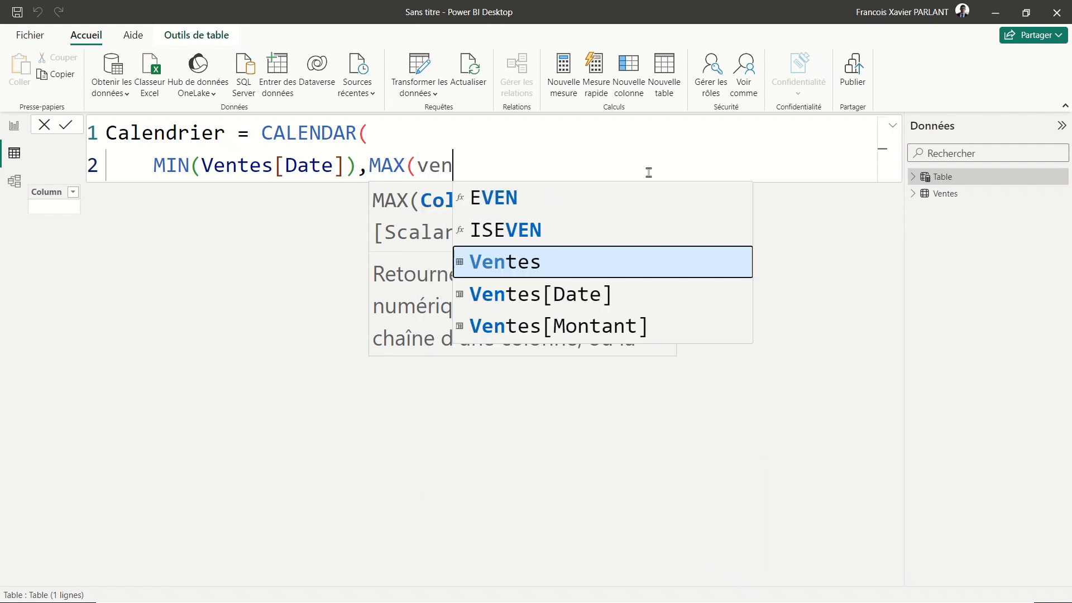
key(Down)
key(Tab)
text())
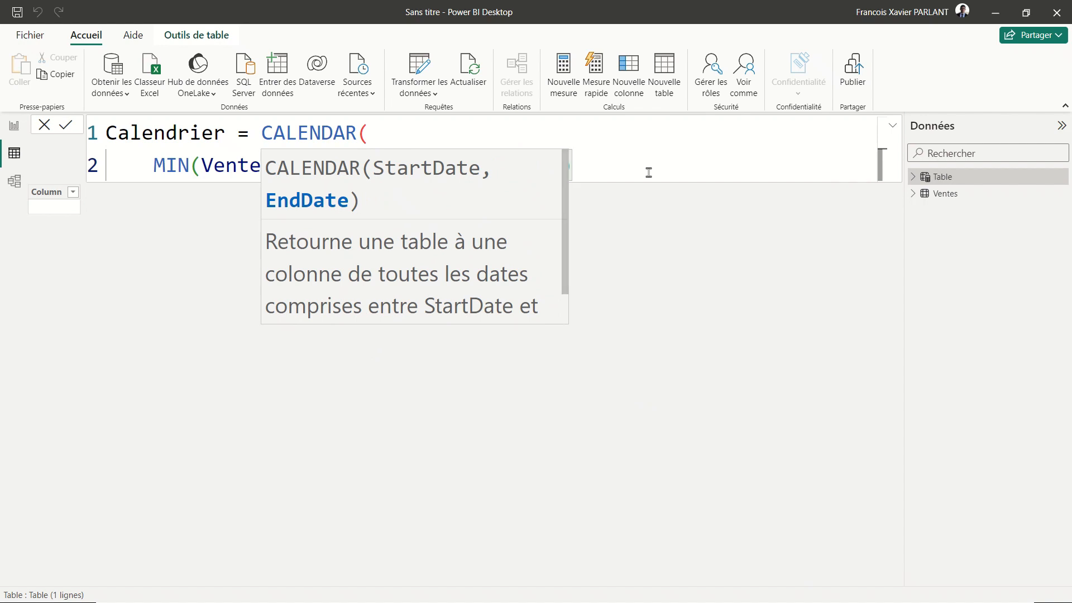
text())
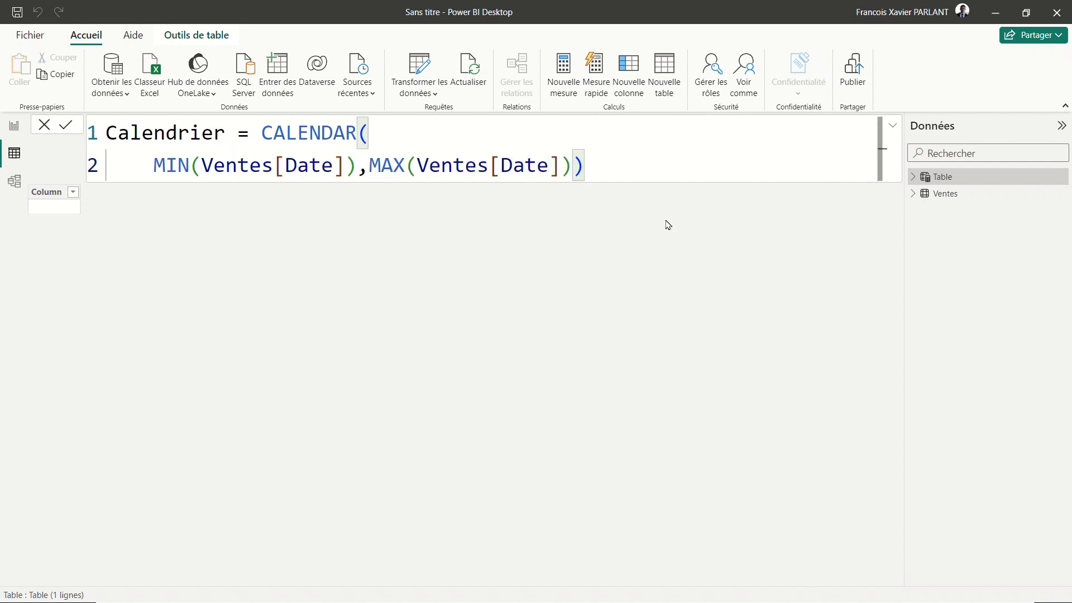
Step: Place the MAX argument and the final closing parenthesis on their own lines, and commit the Calendrier formula
click(371, 165)
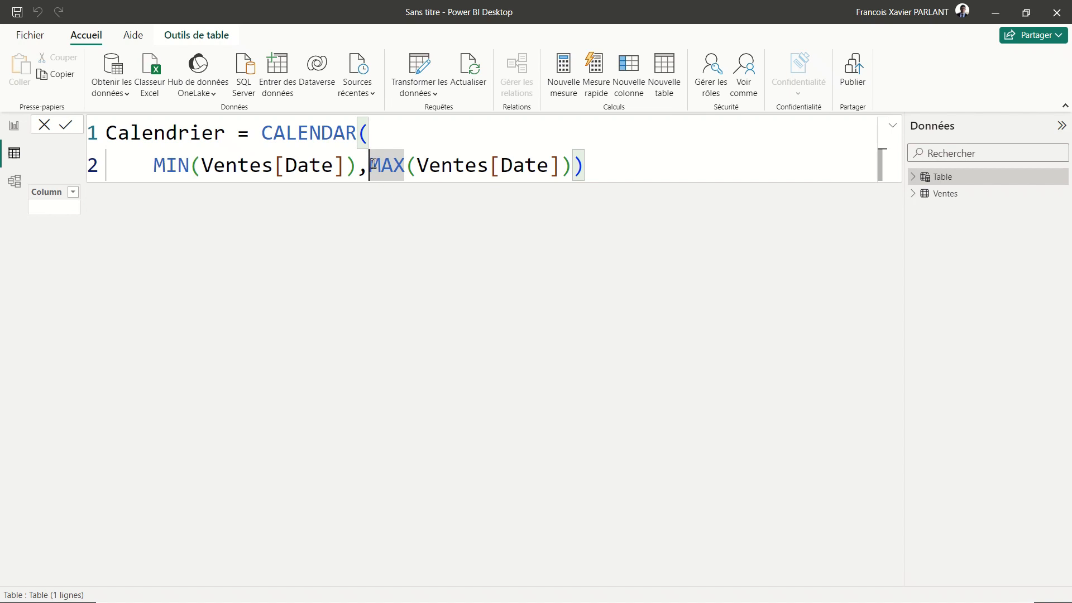
key(shift+Return)
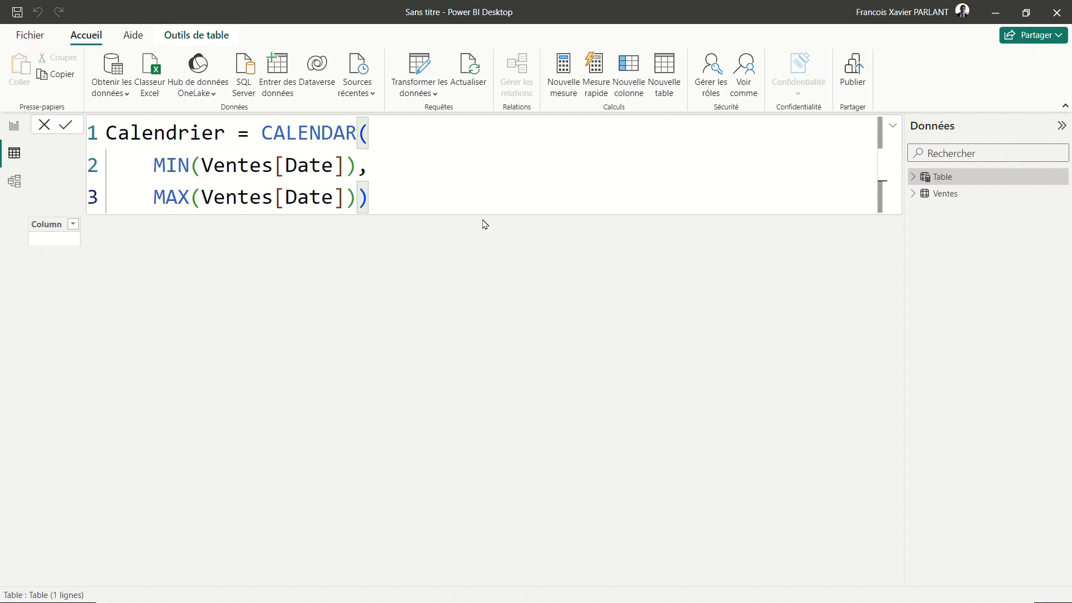
key(shift+Return)
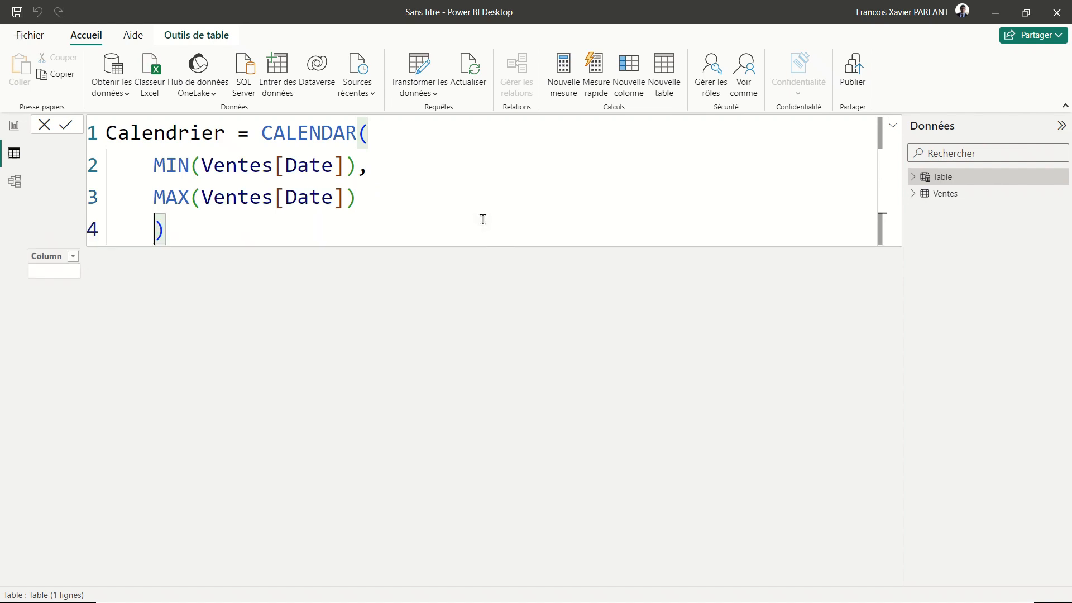
click(418, 201)
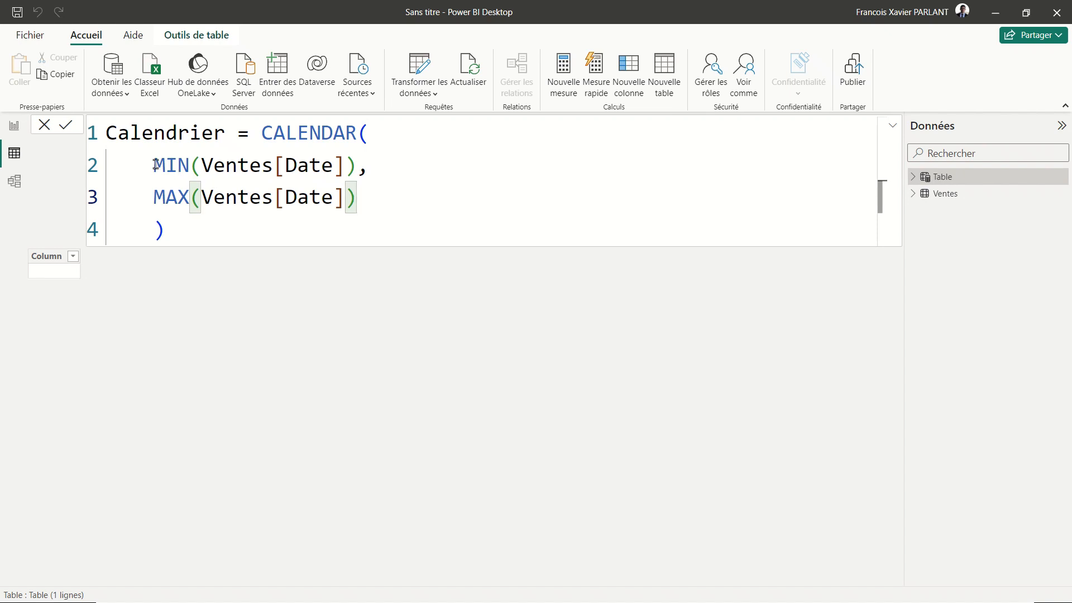
key(Return)
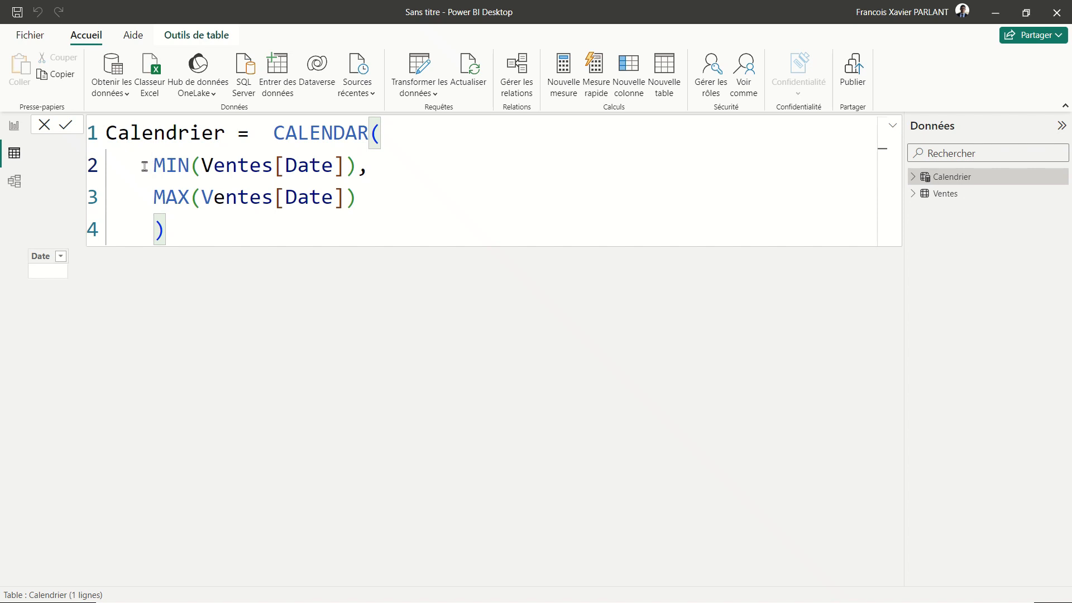
Step: Change the start date in the Calendrier formula to date(YEAR(MIN(Ventes[Date])),1,1)
text(date)
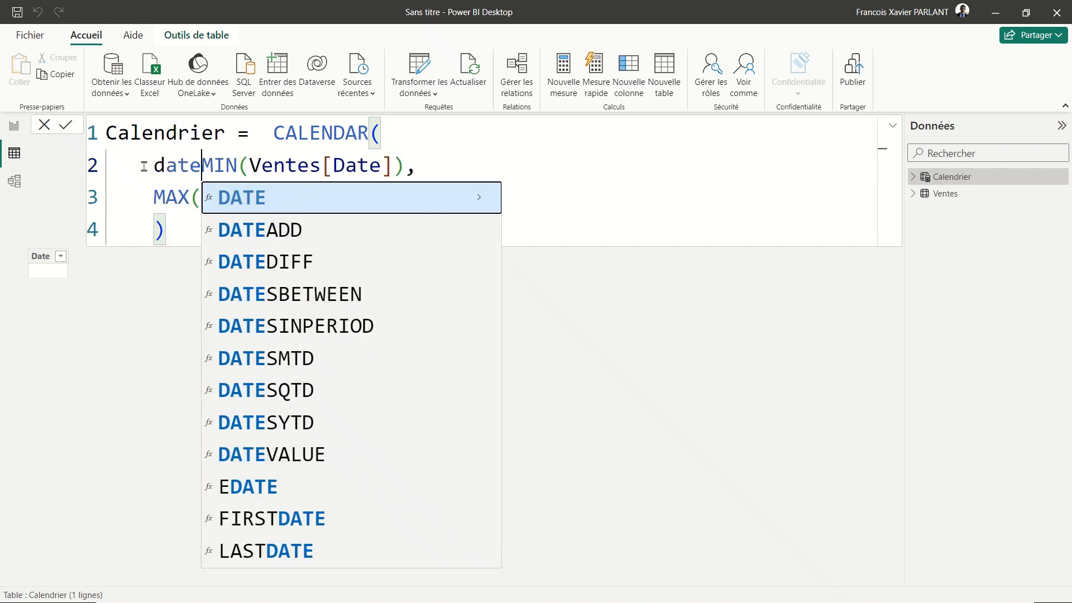
text(()
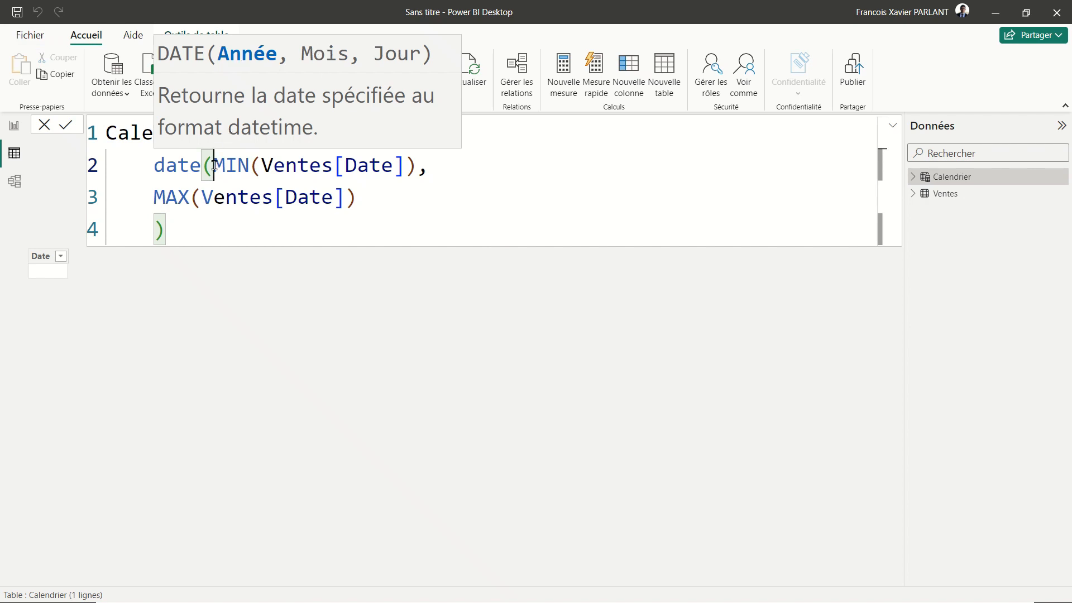
text(year)
key(Tab)
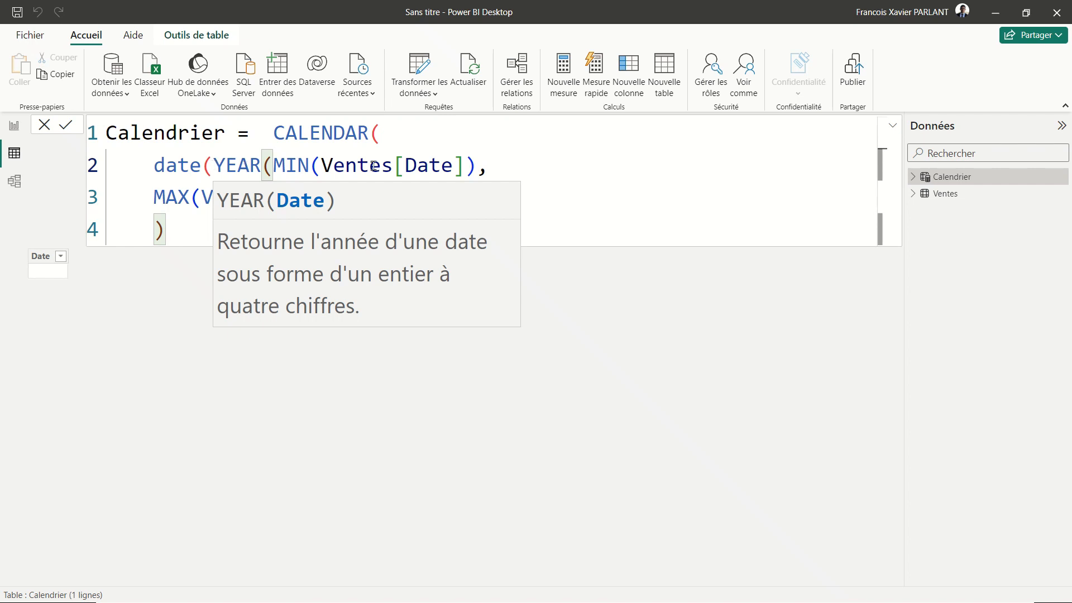
click(481, 165)
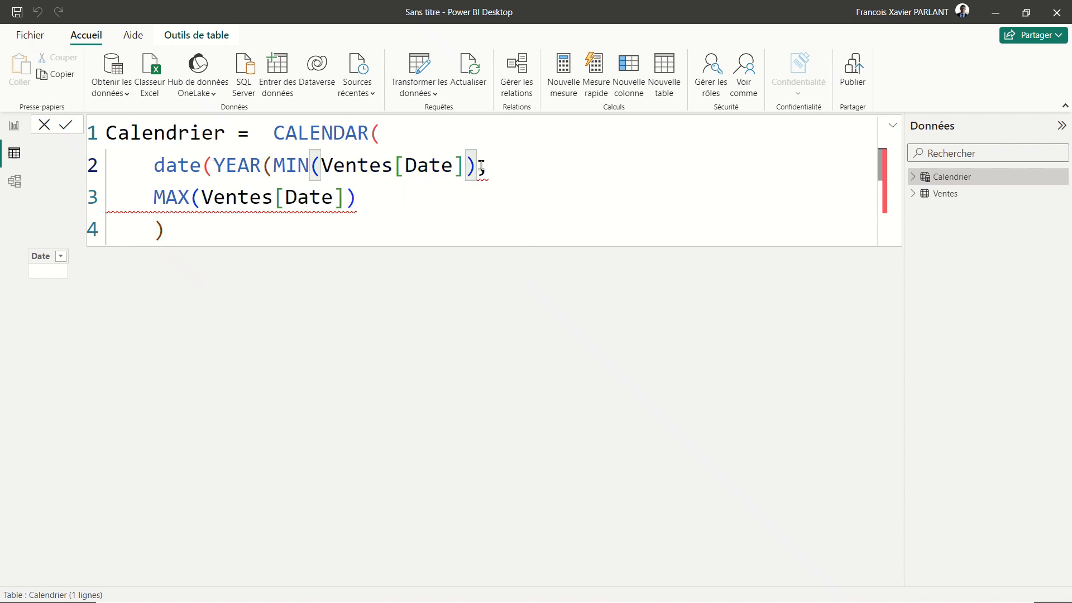
text(),)
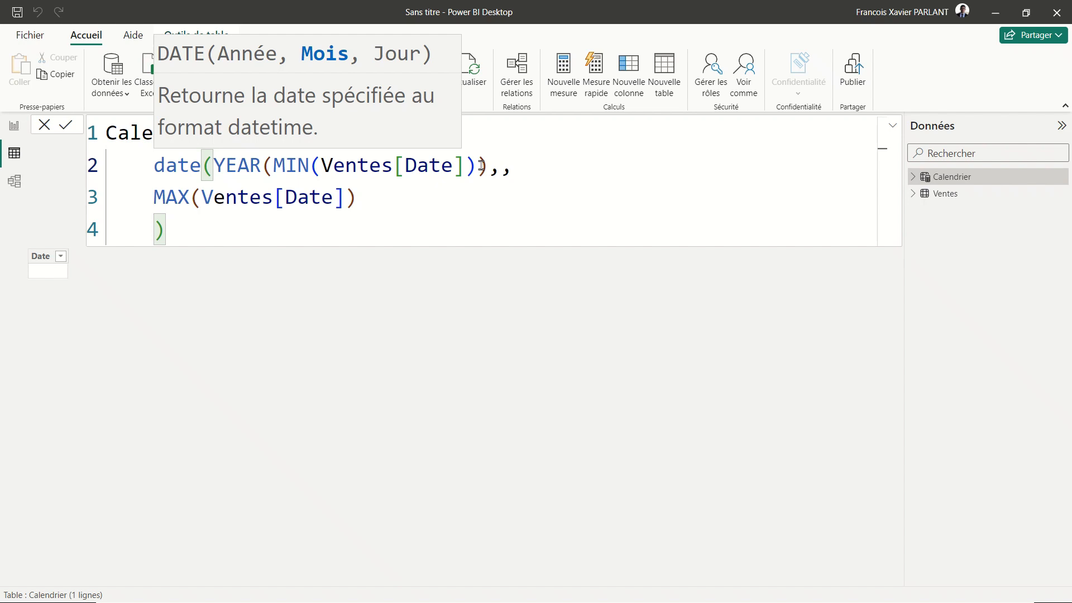
text(11)
key(BackSpace)
text(,1))
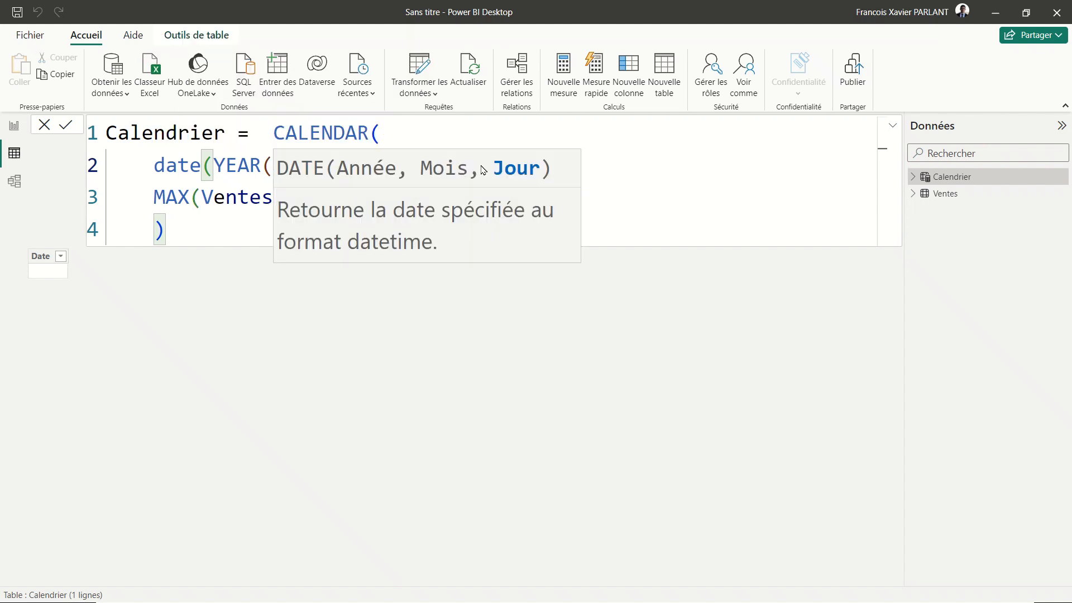
click(646, 166)
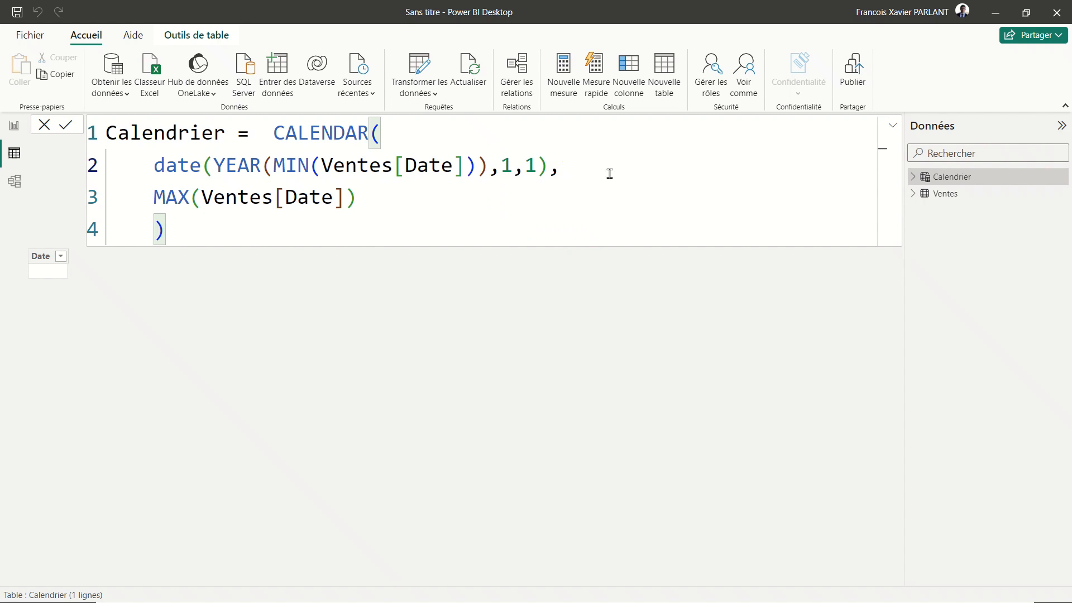
Step: Change the end date in the Calendrier formula to DATE(YEAR(MAX(Ventes[Date])),12,31)
click(155, 197)
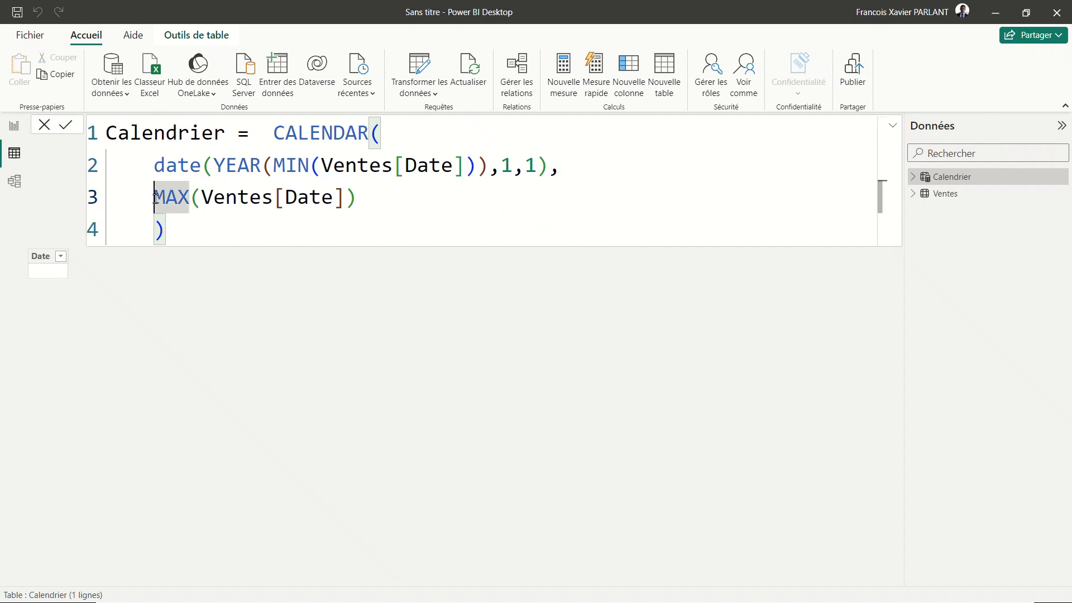
text(date)
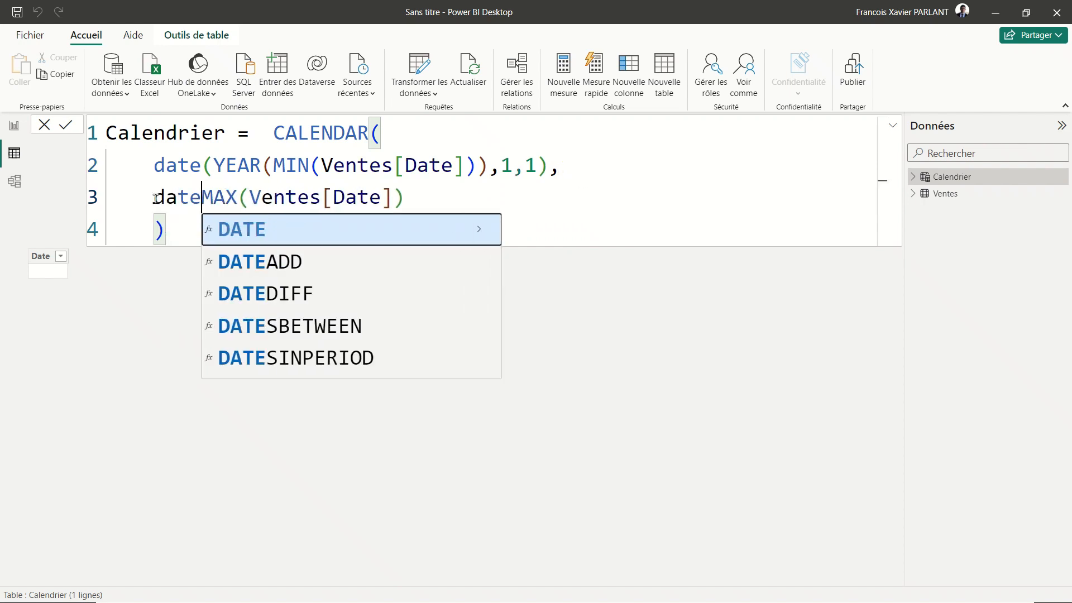
key(Tab)
text(yea)
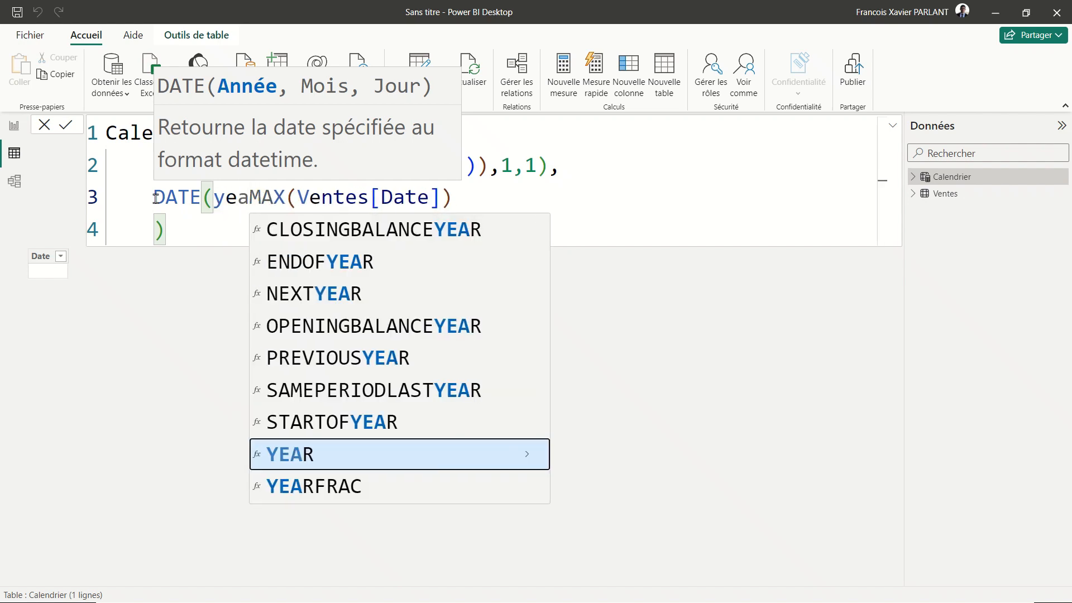
key(Tab)
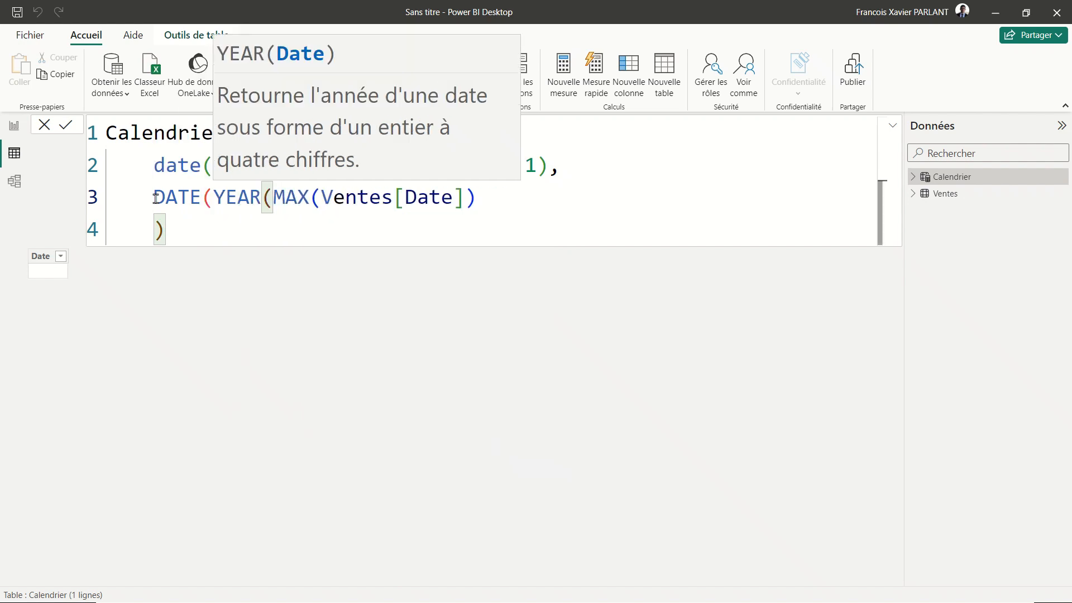
click(492, 199)
text(),)
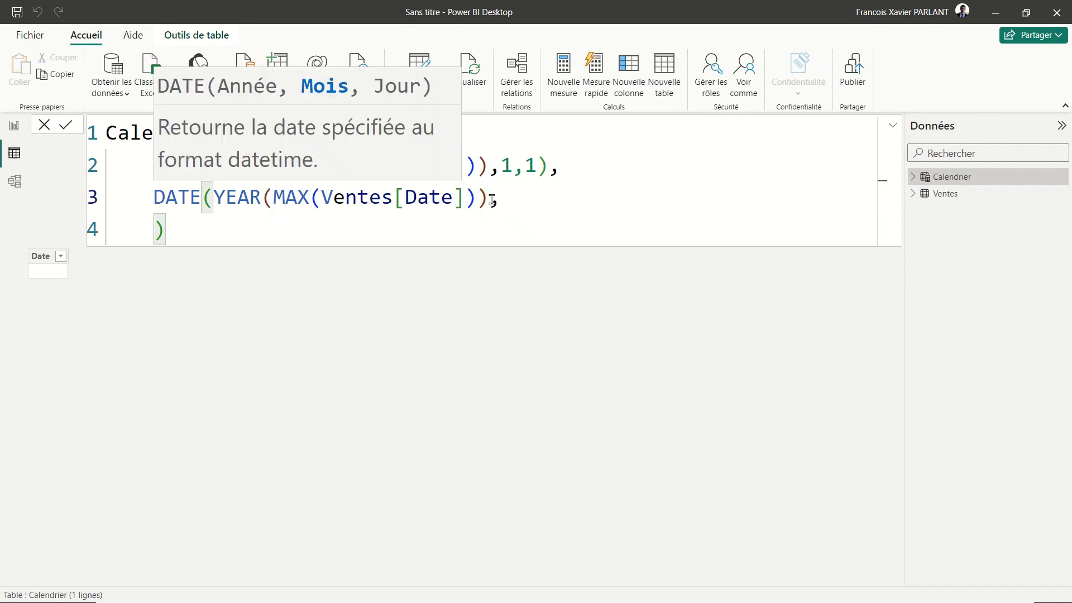
text(12,)
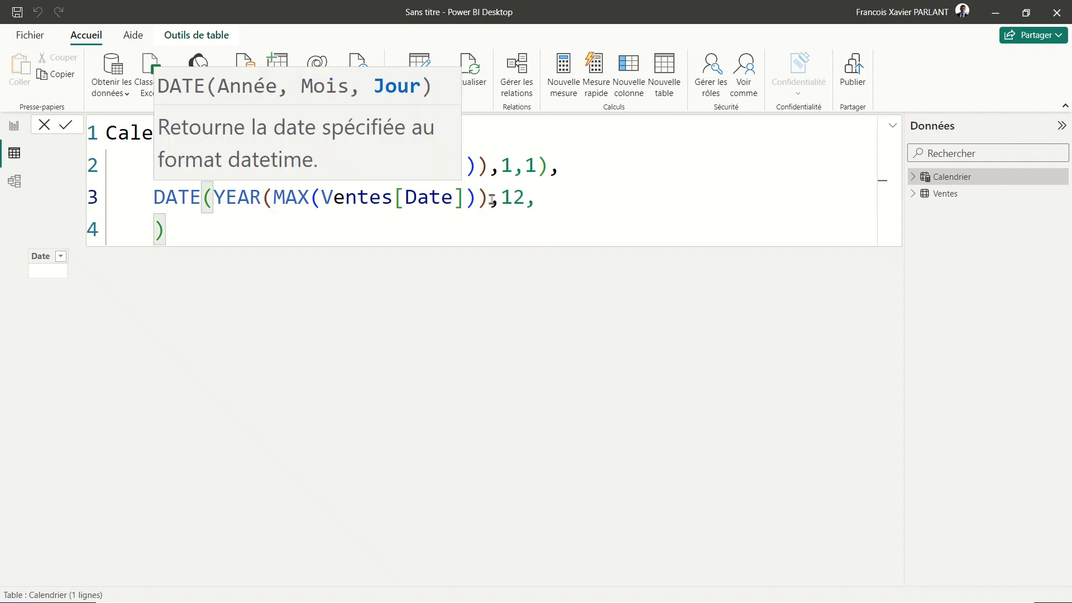
text(31))
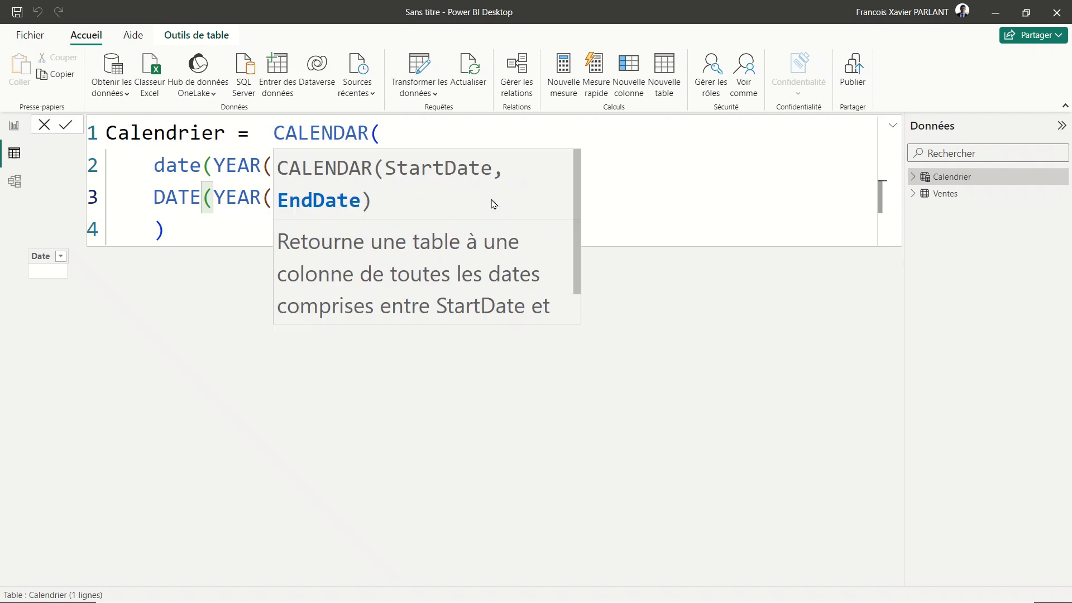
Step: Commit the Calendrier table formula and collapse the formula bar to a single line
click(668, 221)
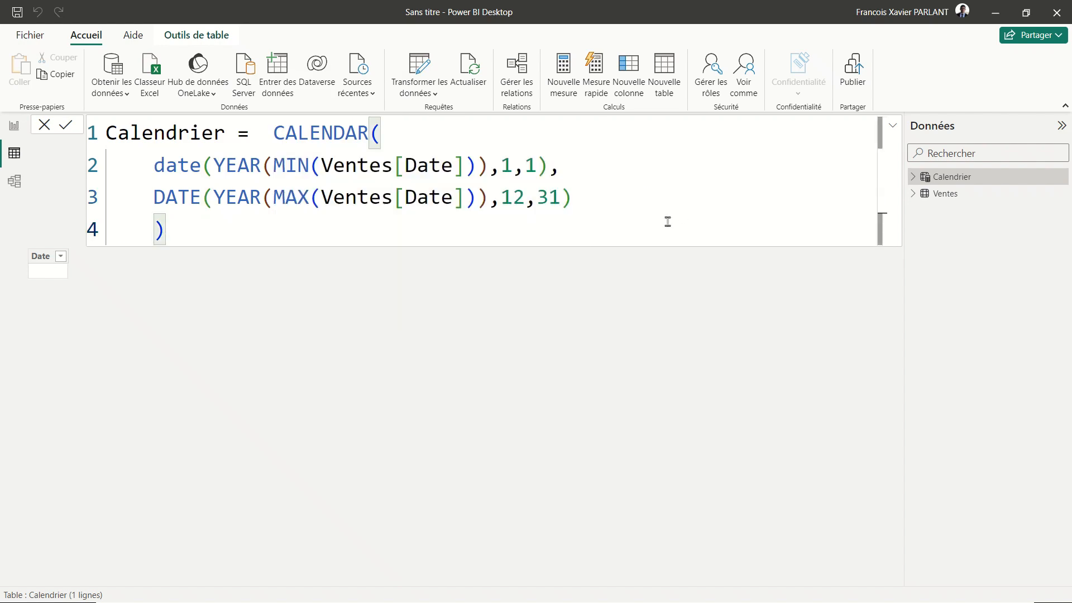
click(576, 321)
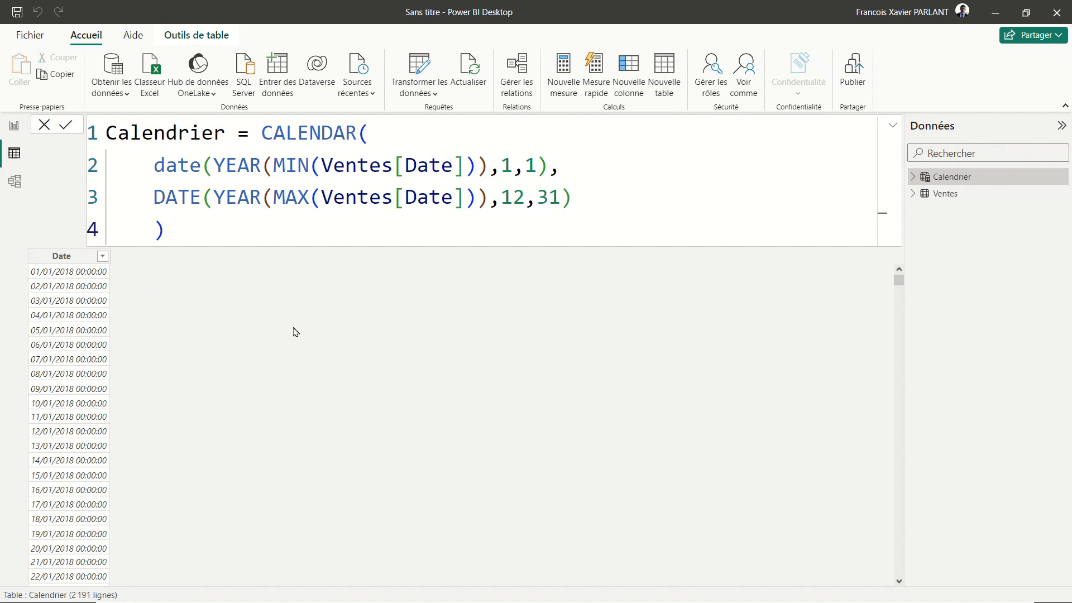
key(Escape)
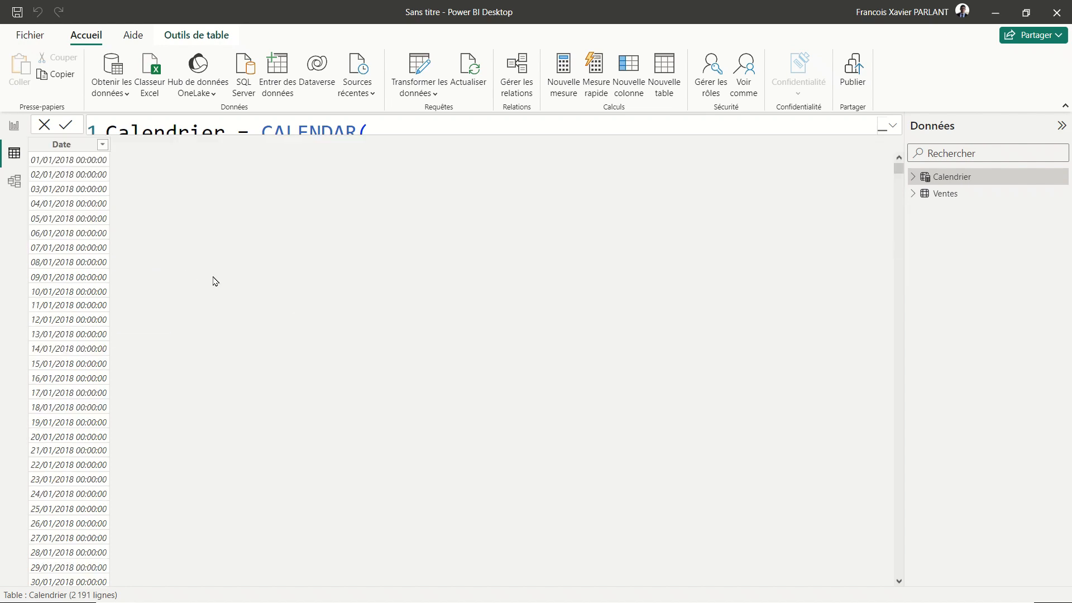
Step: Format the Calendrier table's Date column as Short Date (*14/03/2001)
click(70, 149)
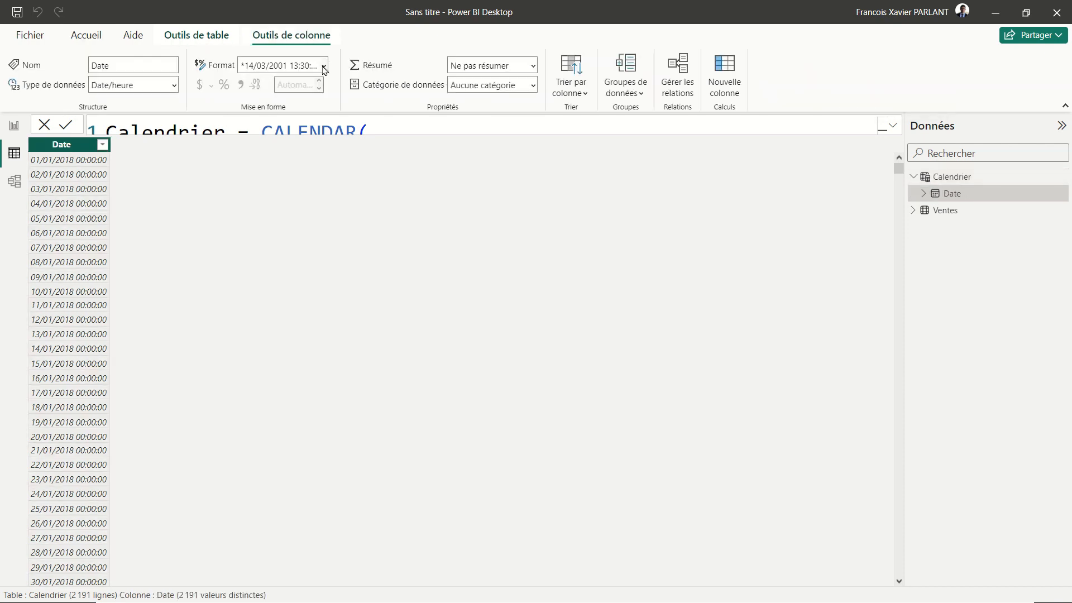
click(324, 66)
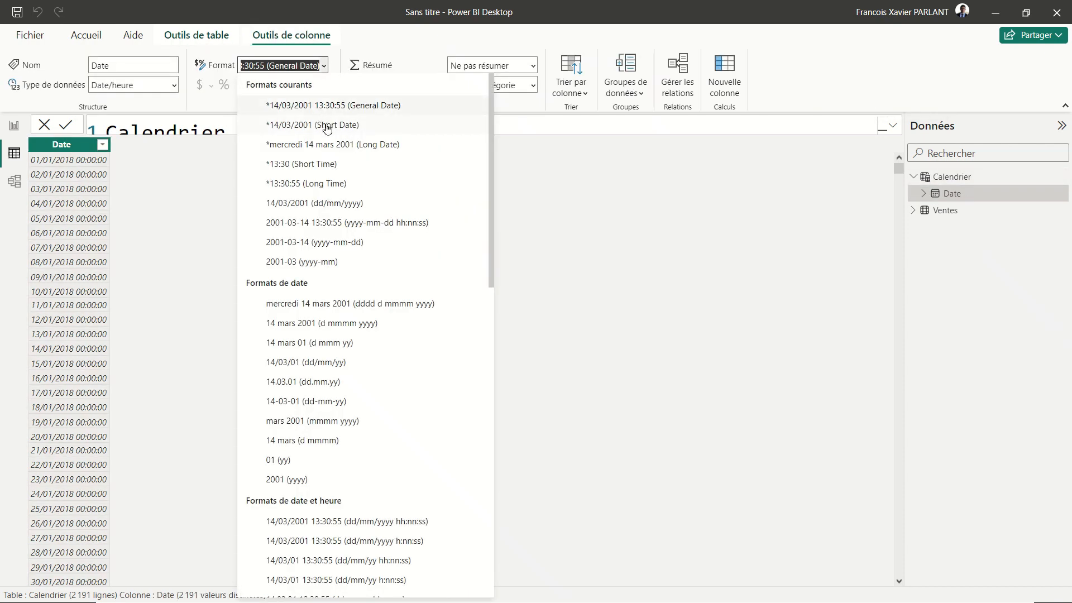
click(327, 126)
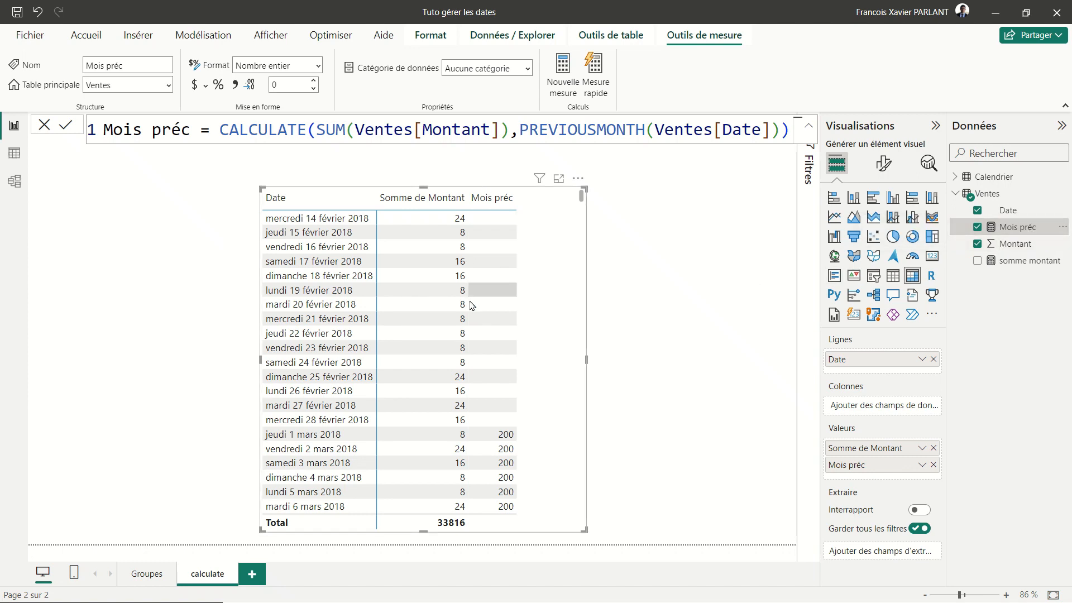
Step: Replace Ventes[Date] with Calendrier[Date] inside PREVIOUSMONTH in the Mois préc measure and commit the formula
scroll(530, 446, down, 1)
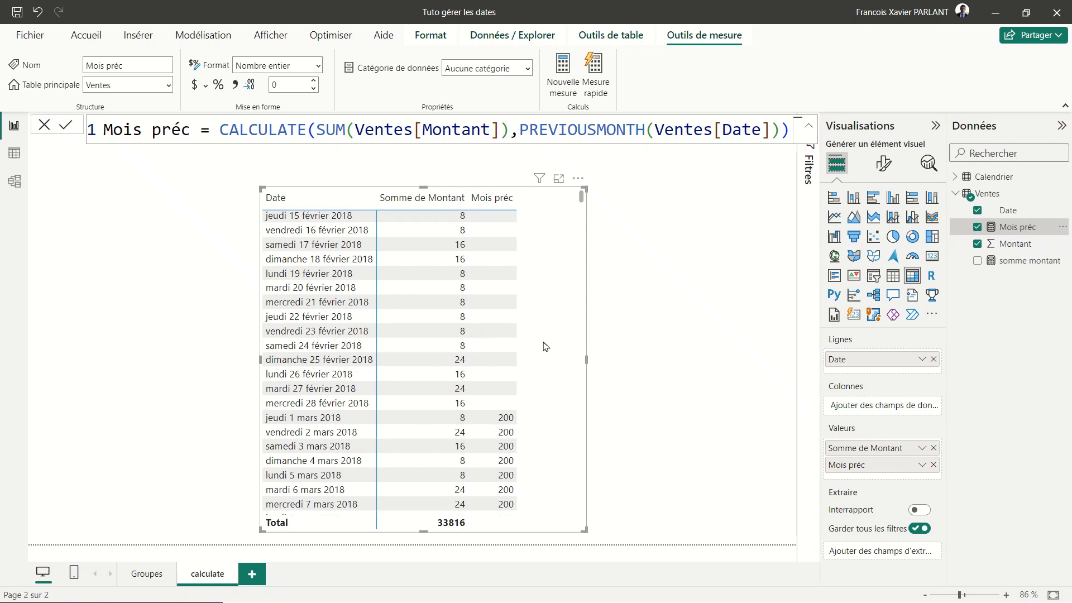
scroll(546, 346, down, 14)
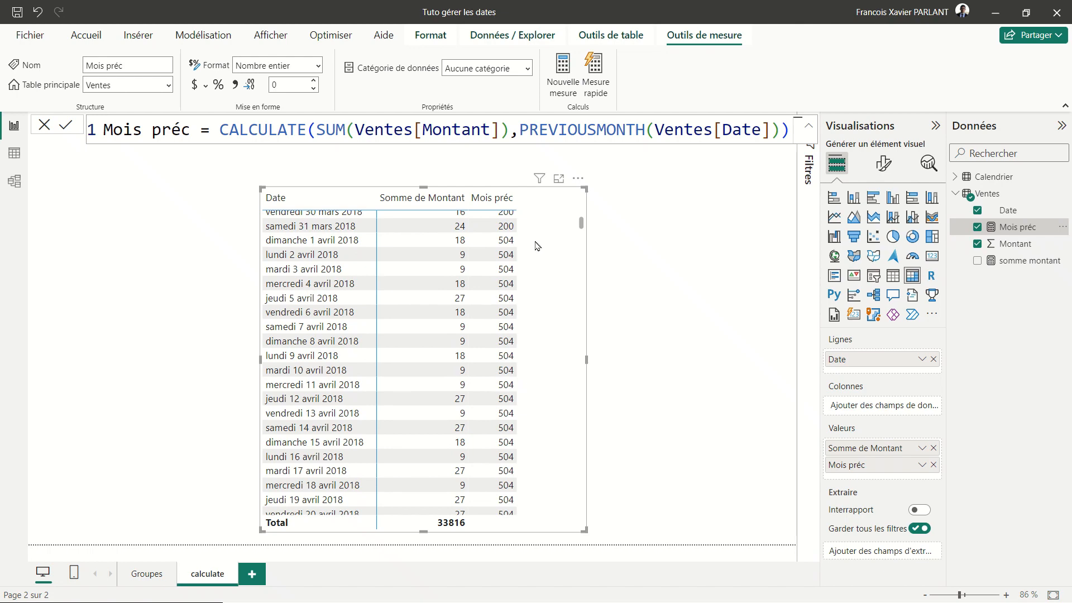
scroll(560, 379, down, 9)
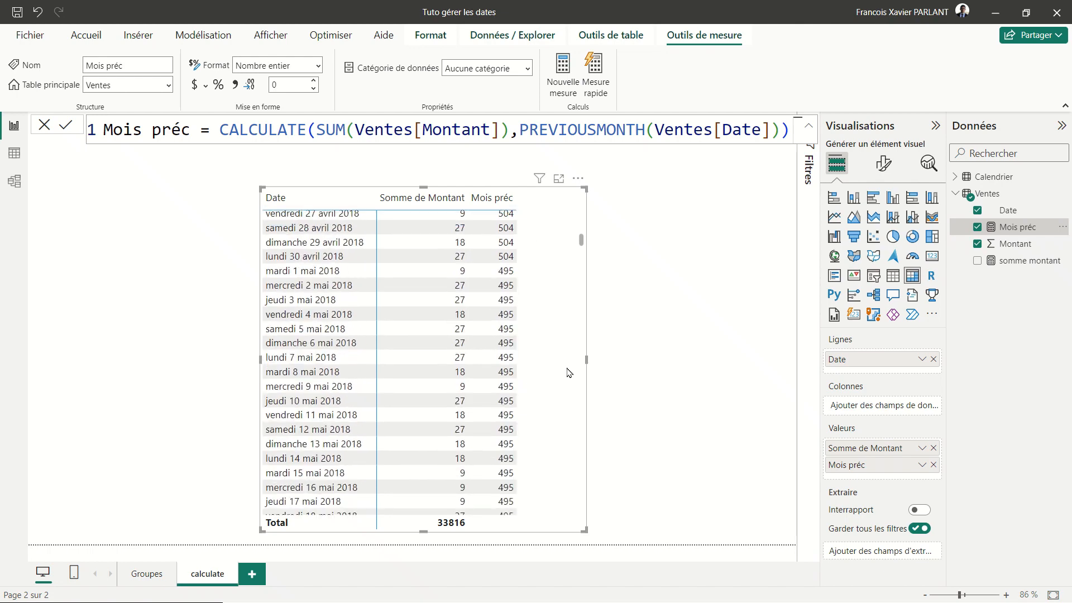
scroll(554, 329, up, 20)
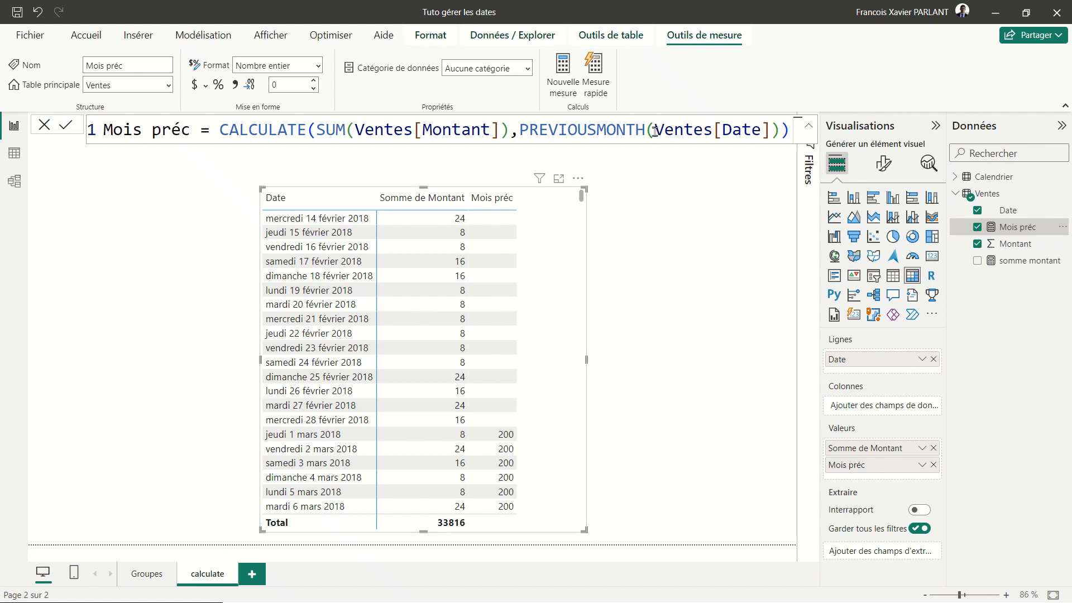
drag(655, 130, 771, 130)
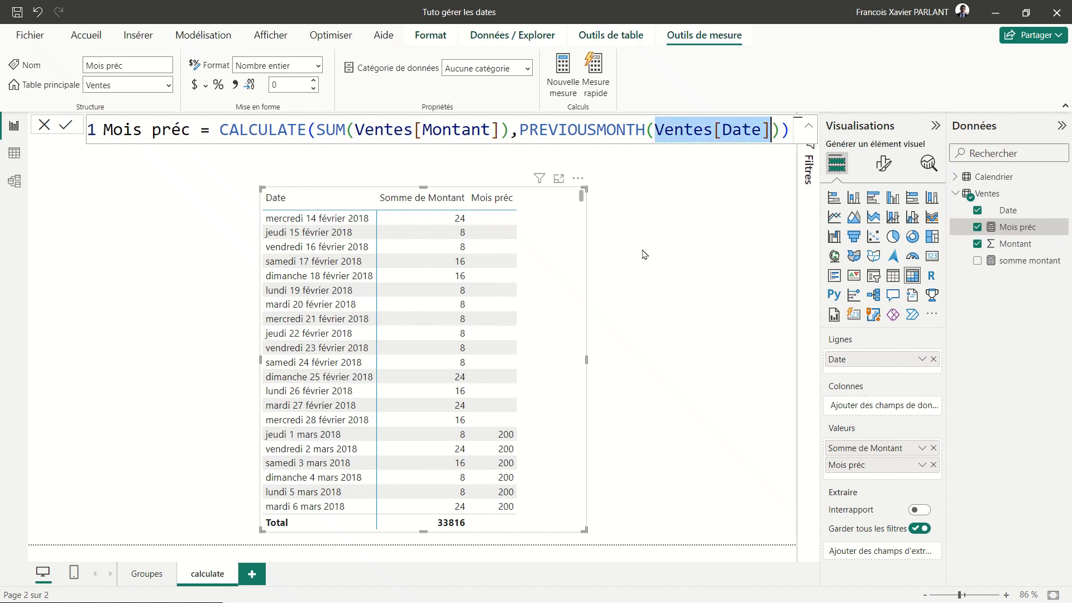
text(ca)
key(Down)
key(Down)
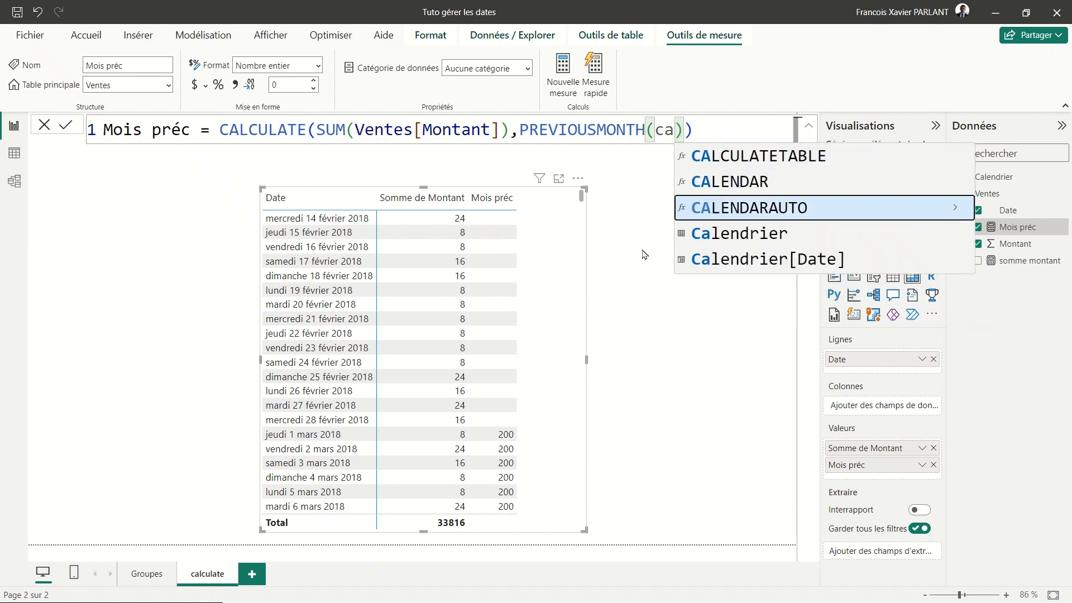
key(Down)
key(Down)
key(Tab)
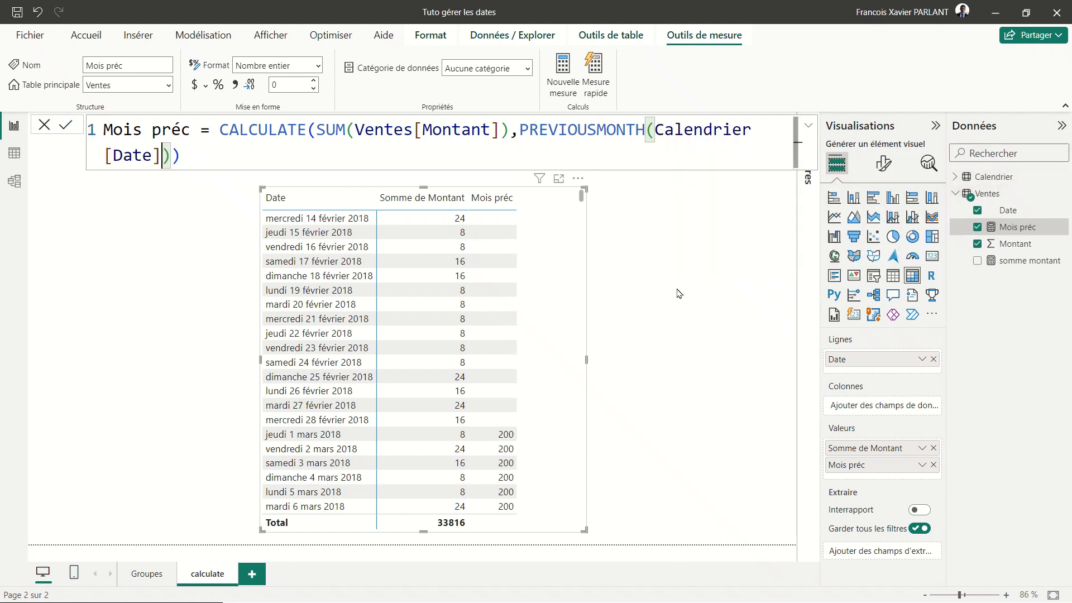
key(Return)
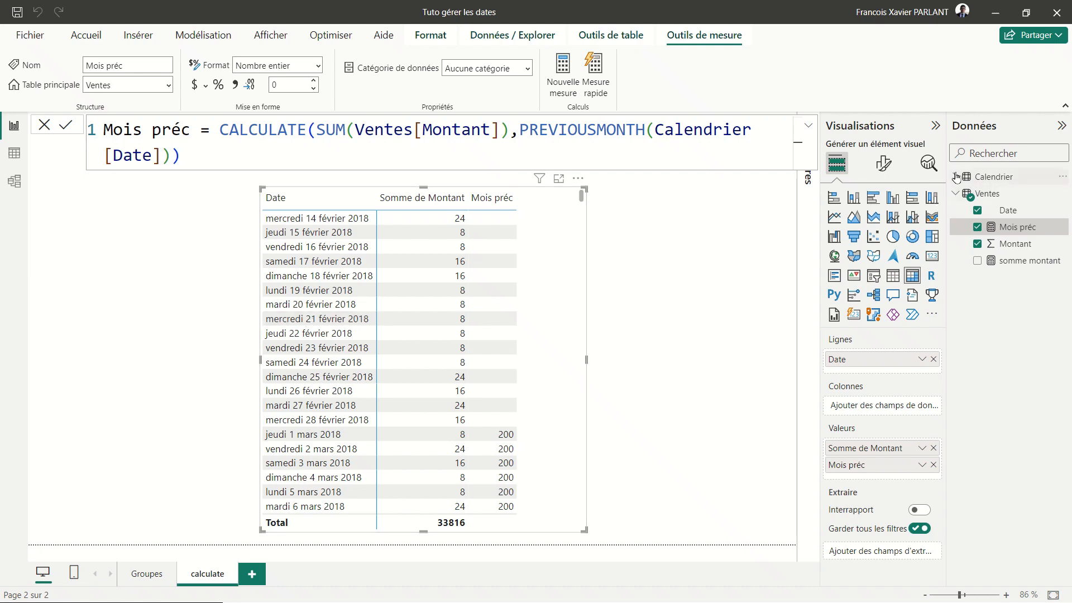
Step: Open the Calendrier table in the table view and add a calculated column named Année
click(955, 177)
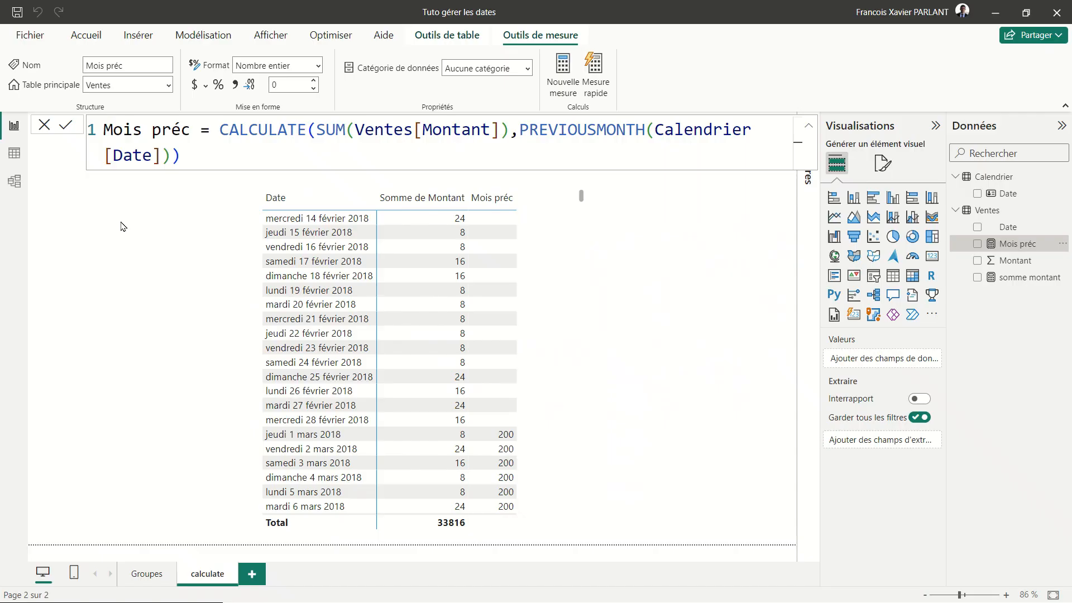
click(14, 154)
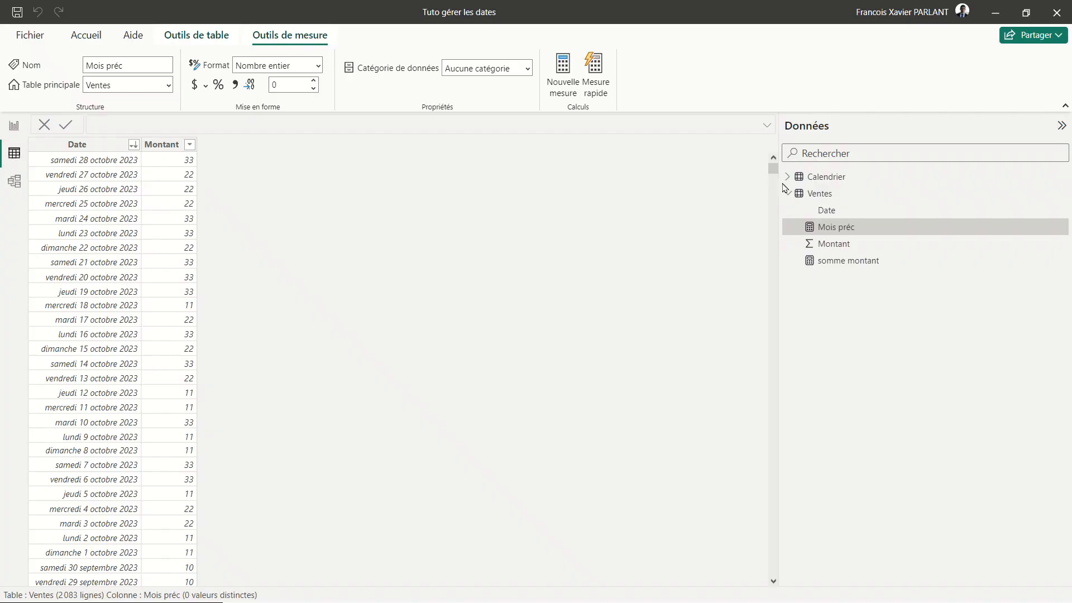
click(826, 176)
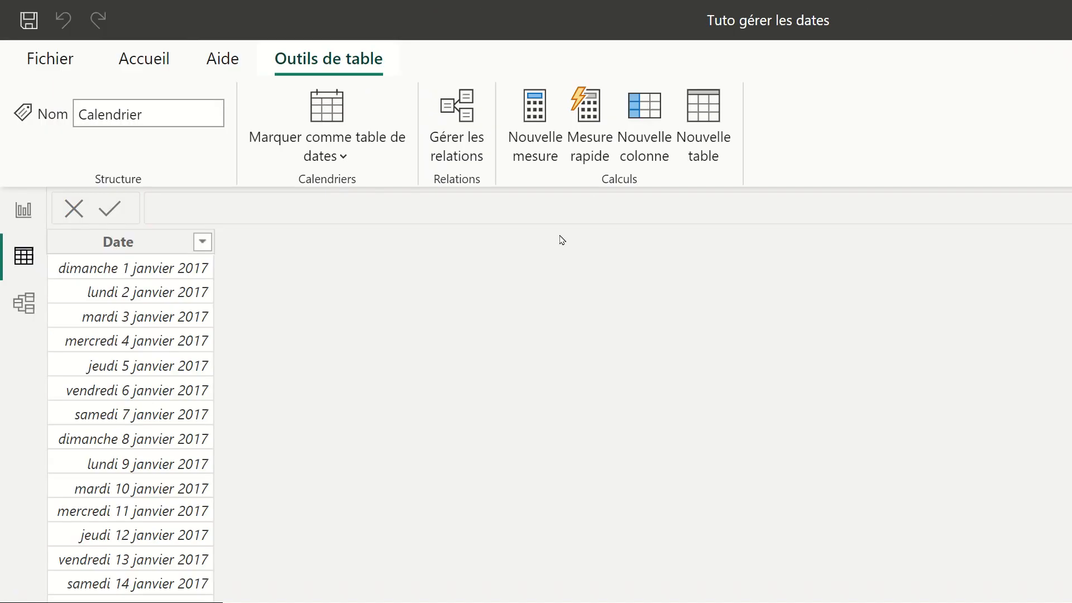
click(646, 154)
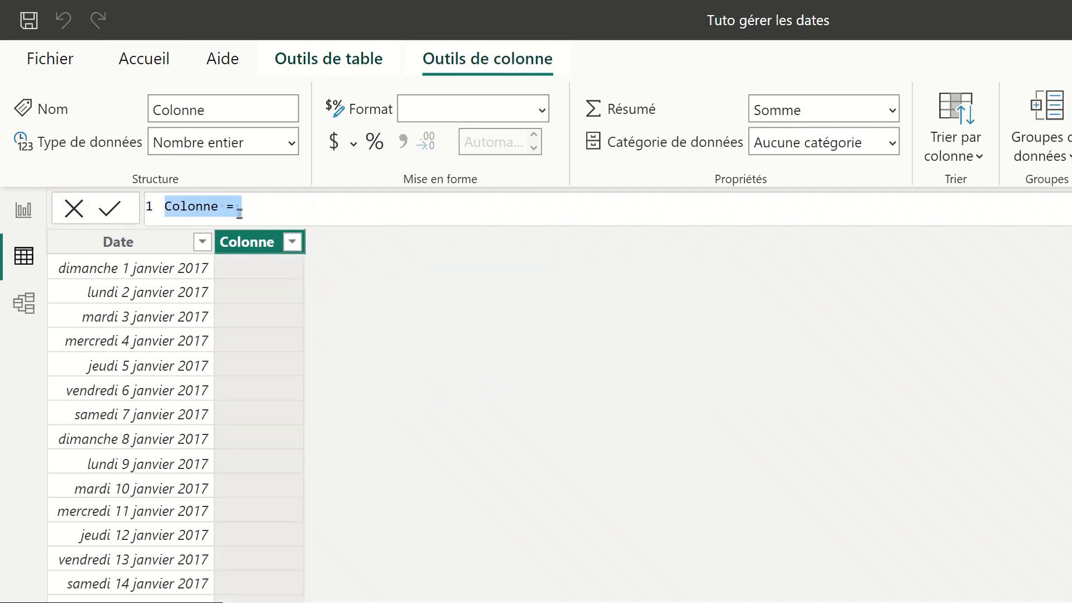
double_click(223, 208)
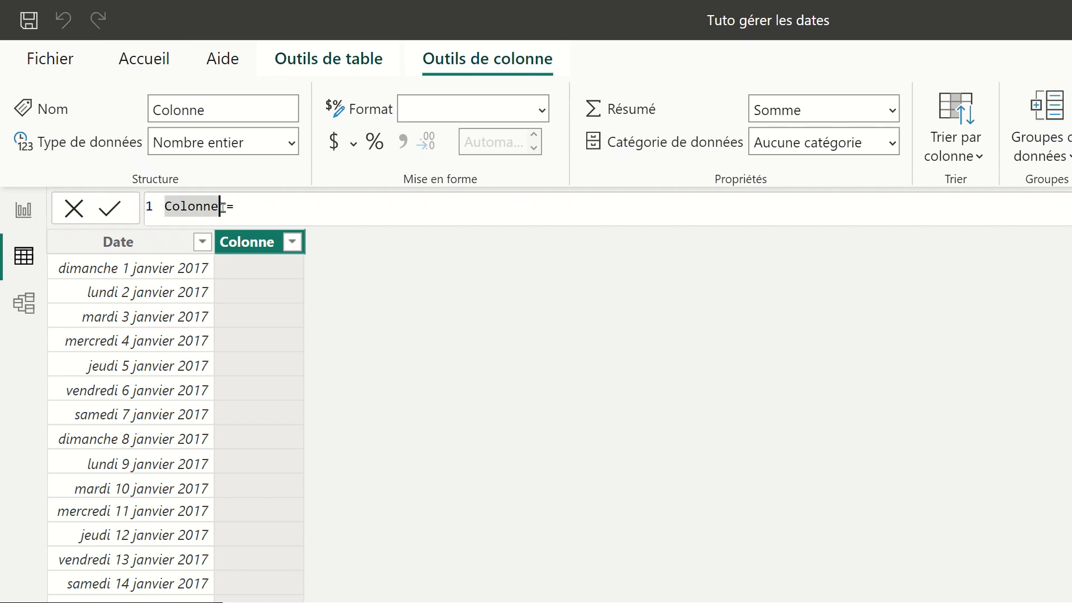
text(Année)
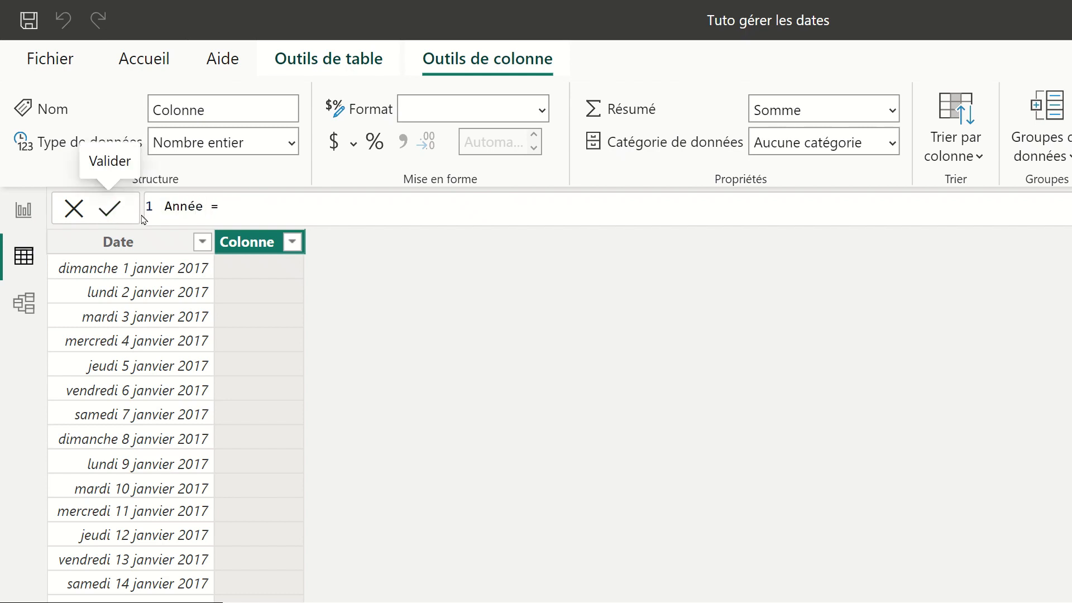
Step: Define the Année column as YEAR(Calendrier[Date]) and commit the formula
click(235, 206)
text(ye)
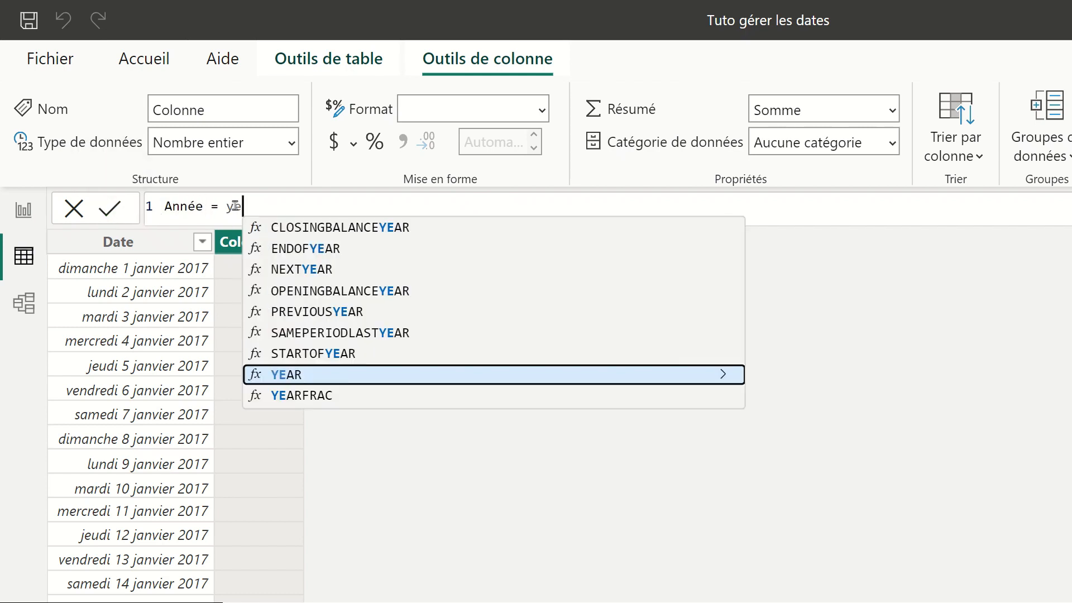
key(Tab)
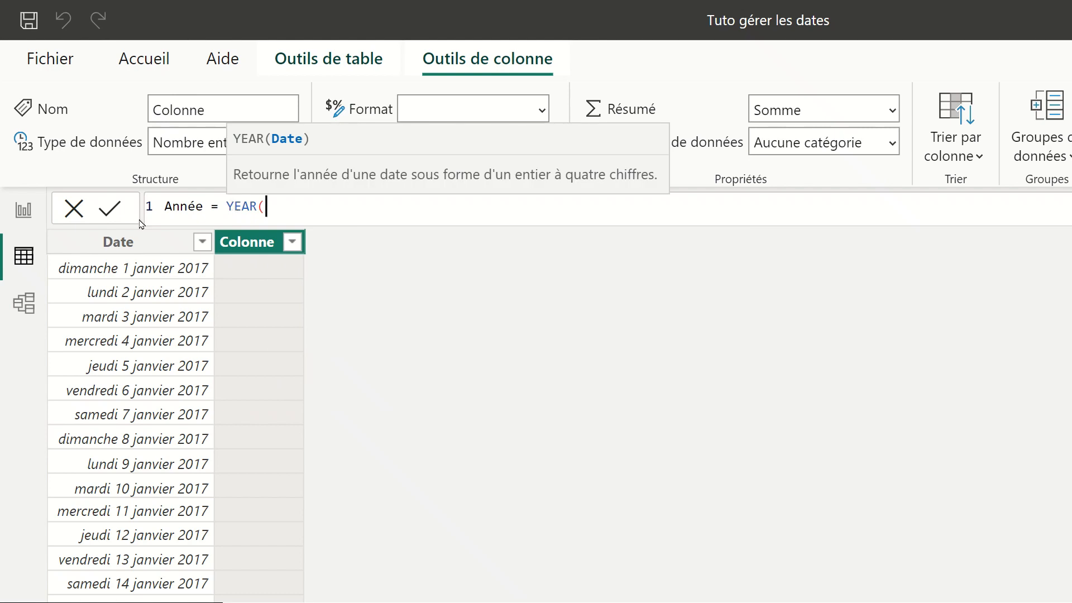
text(dat)
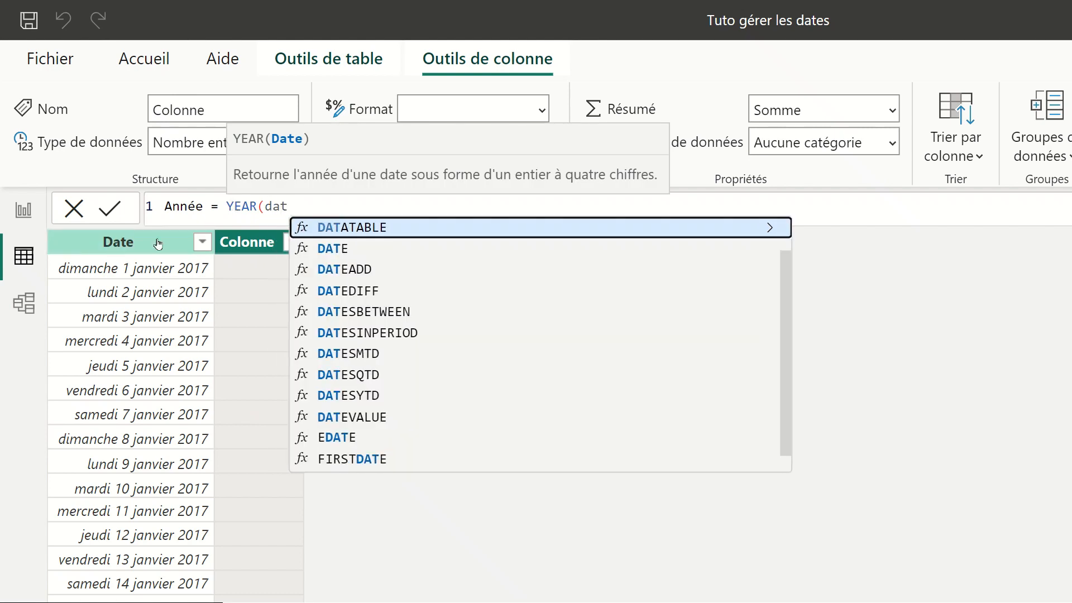
key(Up)
key(Up)
key(Up)
key(Up)
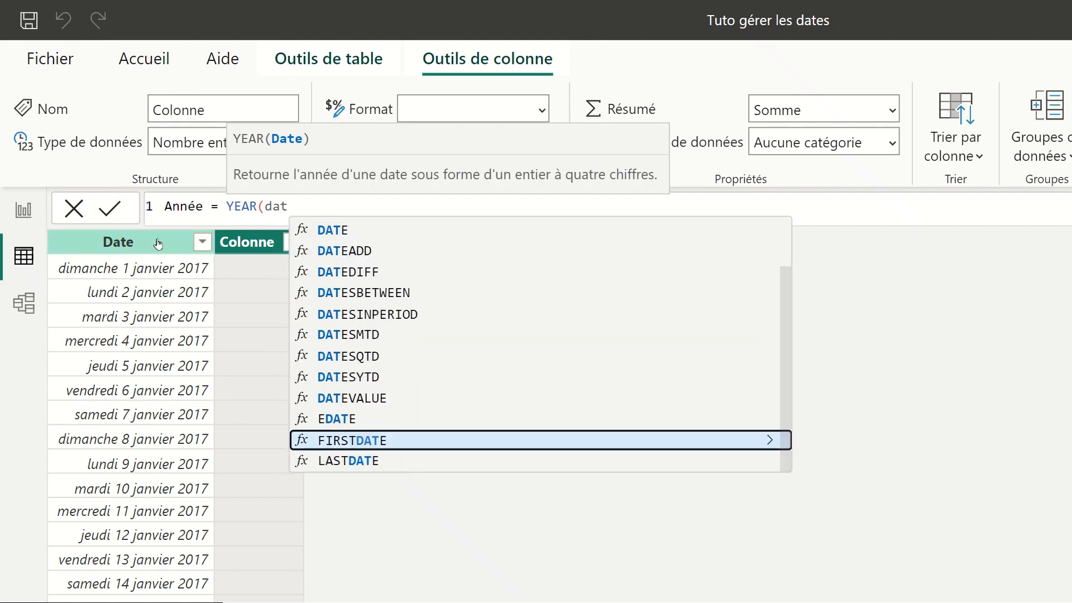
key(Down)
key(Down)
key(Tab)
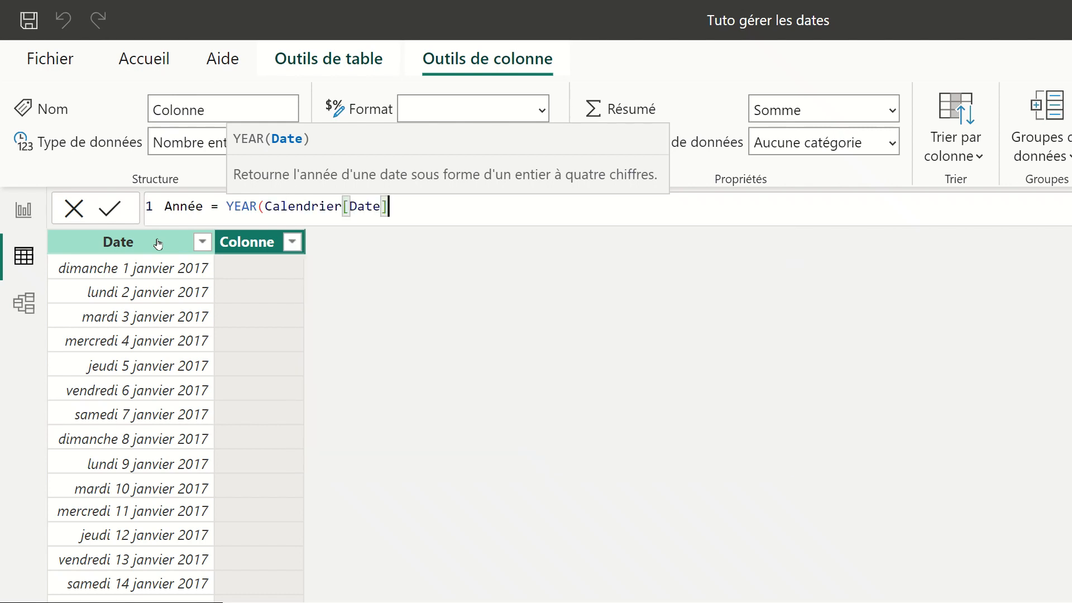
text())
key(Return)
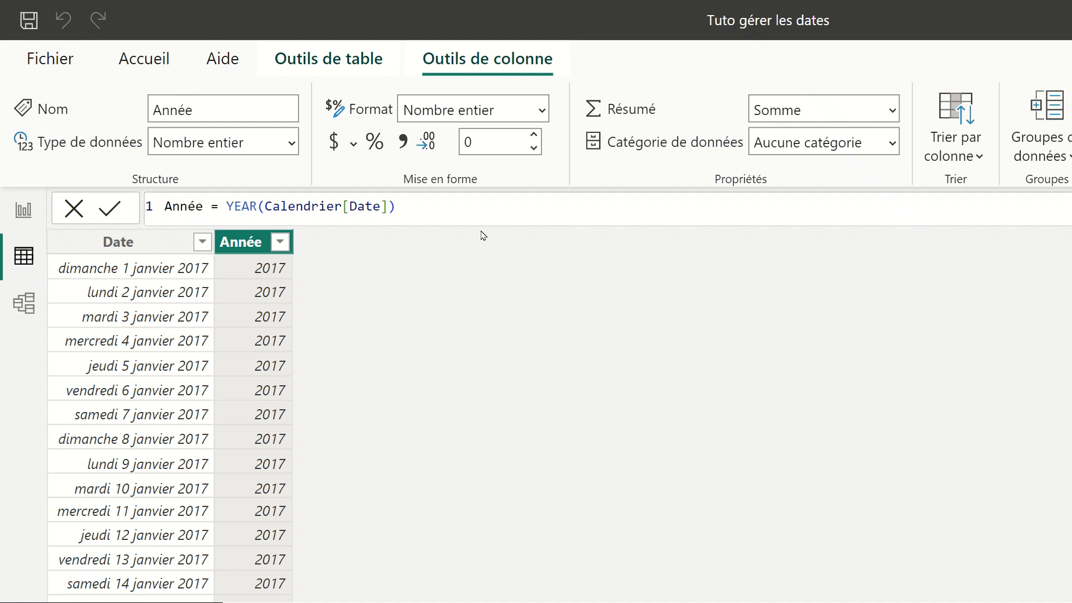
Step: Add a calculated column named Mois num to the Calendrier table
click(361, 60)
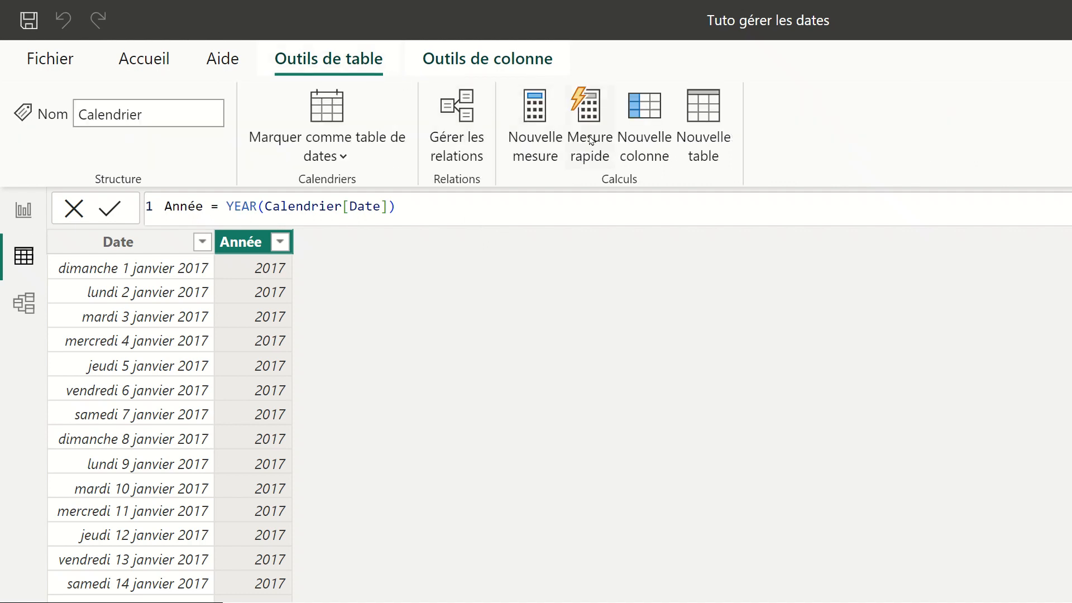
click(642, 149)
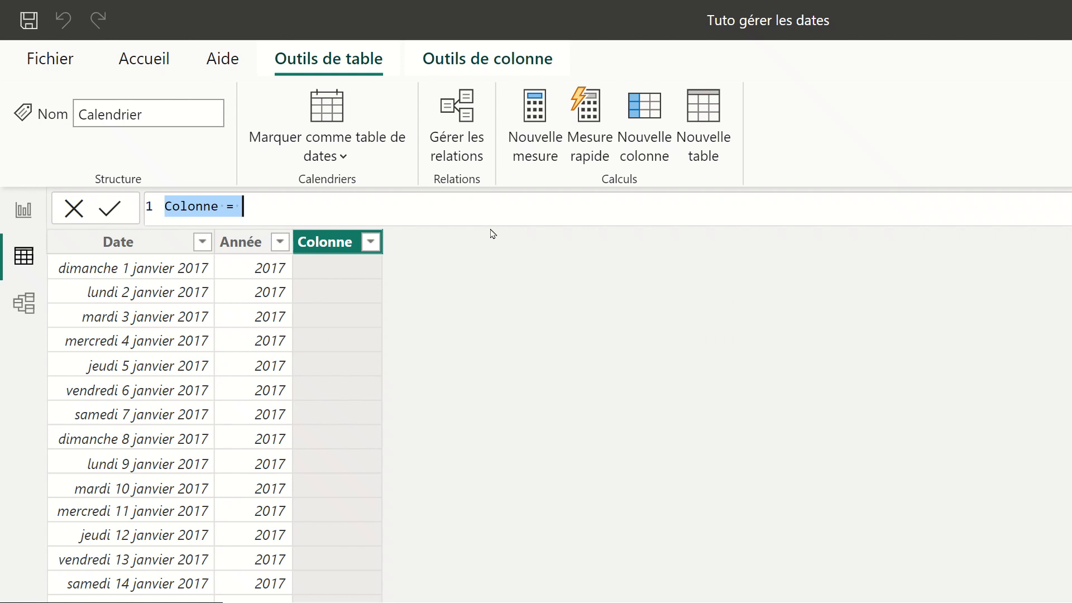
drag(220, 208, 160, 213)
text(Mois nu)
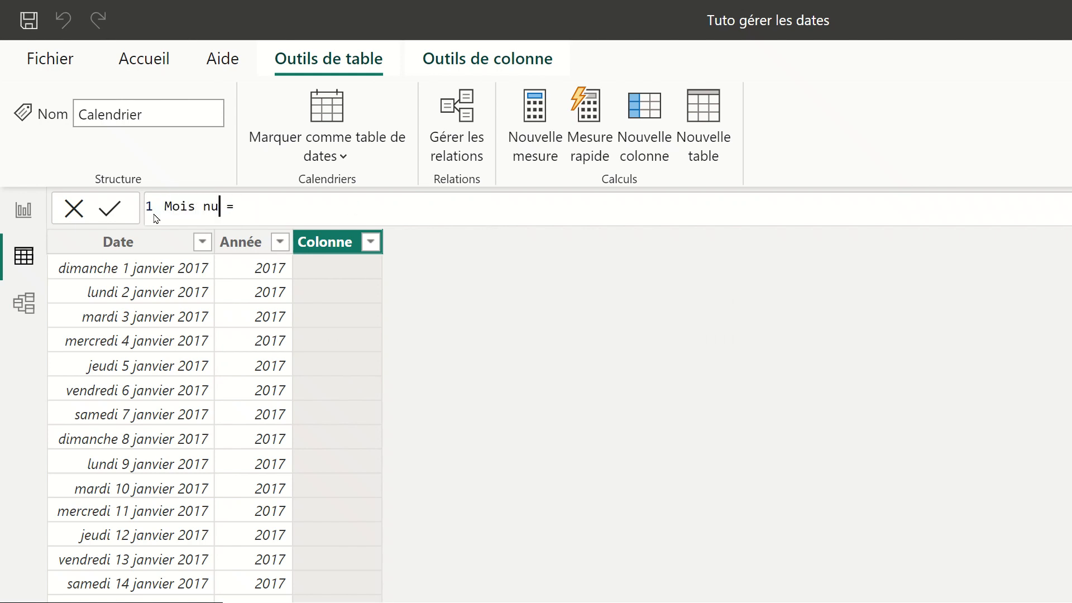
text(m)
Step: Define the Mois num column as MONTH(Calendrier[Date]) and commit the formula
click(299, 203)
text(mon)
key(Tab)
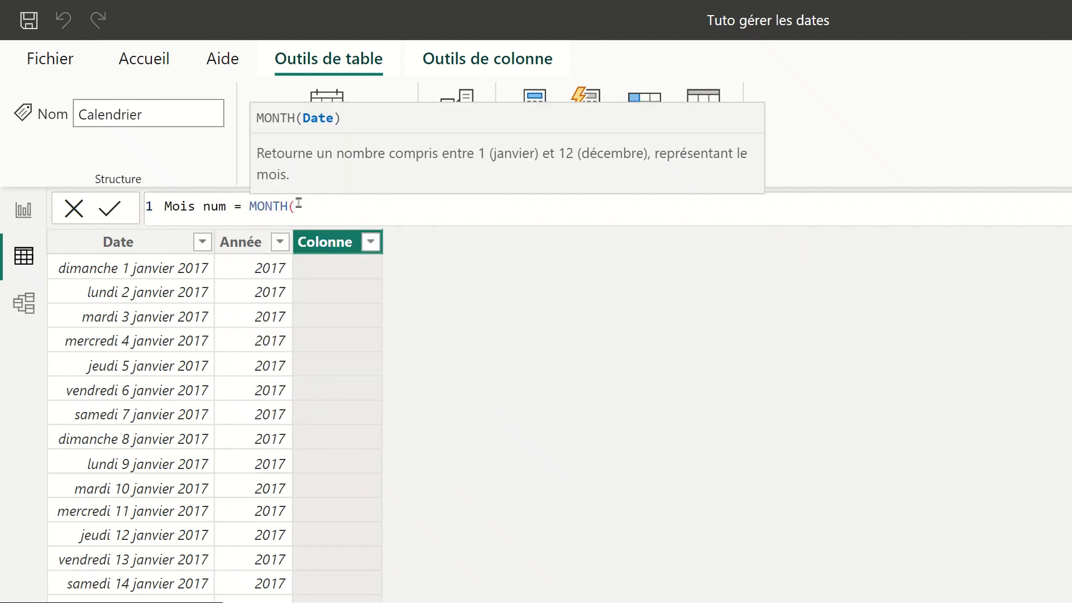
text(dat)
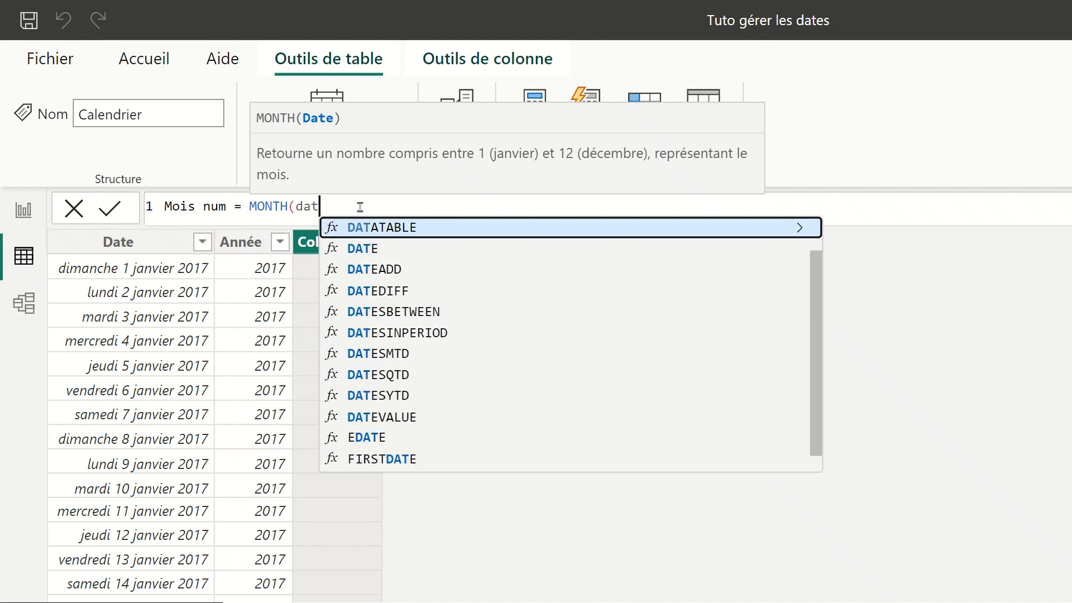
key(Tab)
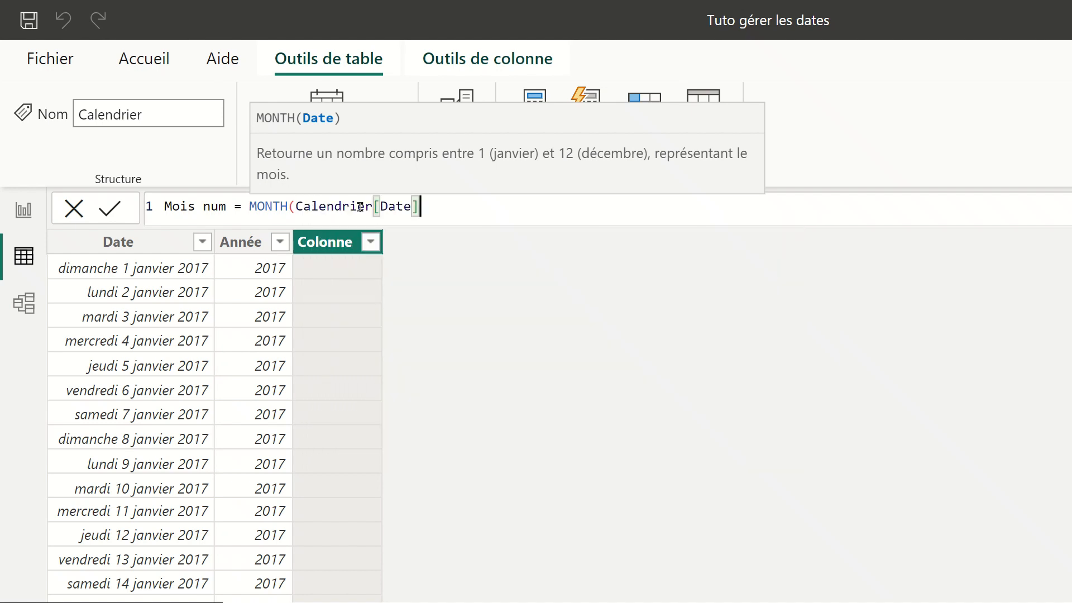
text())
key(Return)
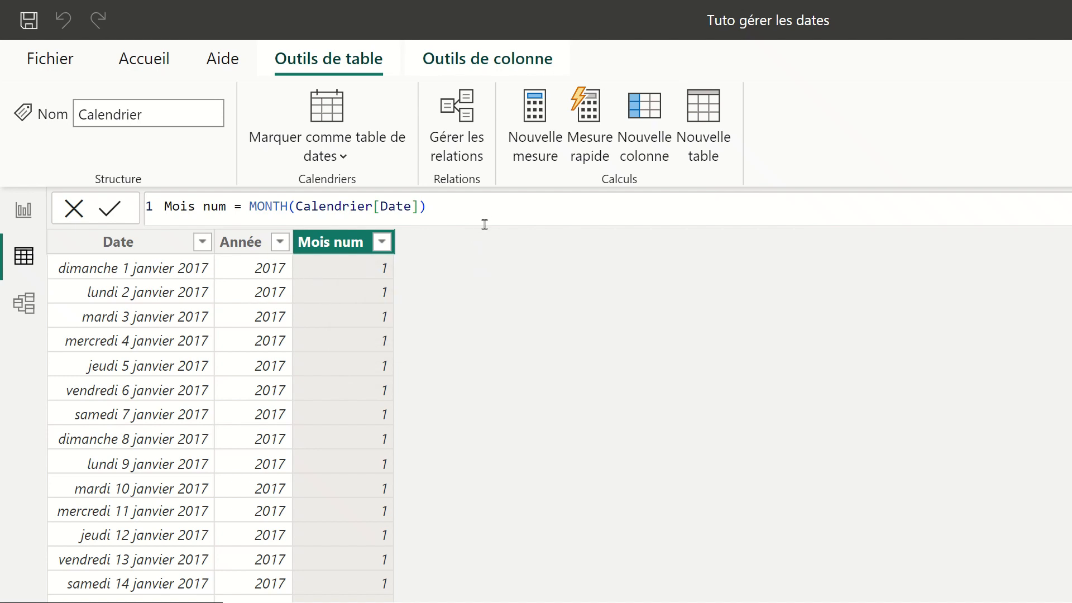
Step: Add a calculated column named Mois court to the Calendrier table
click(644, 117)
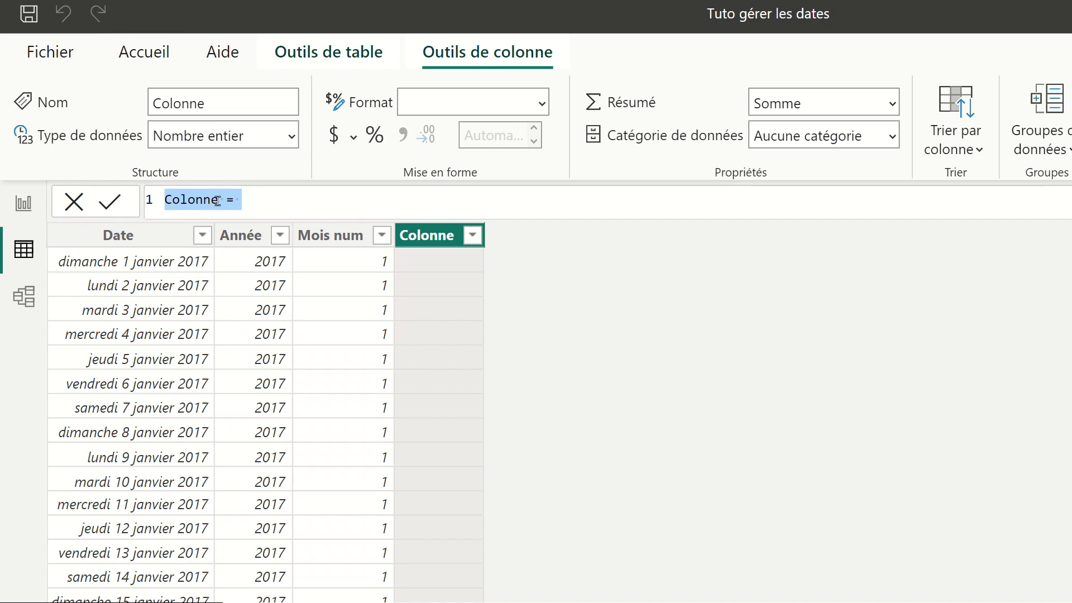
drag(218, 199, 145, 212)
text(Mois court)
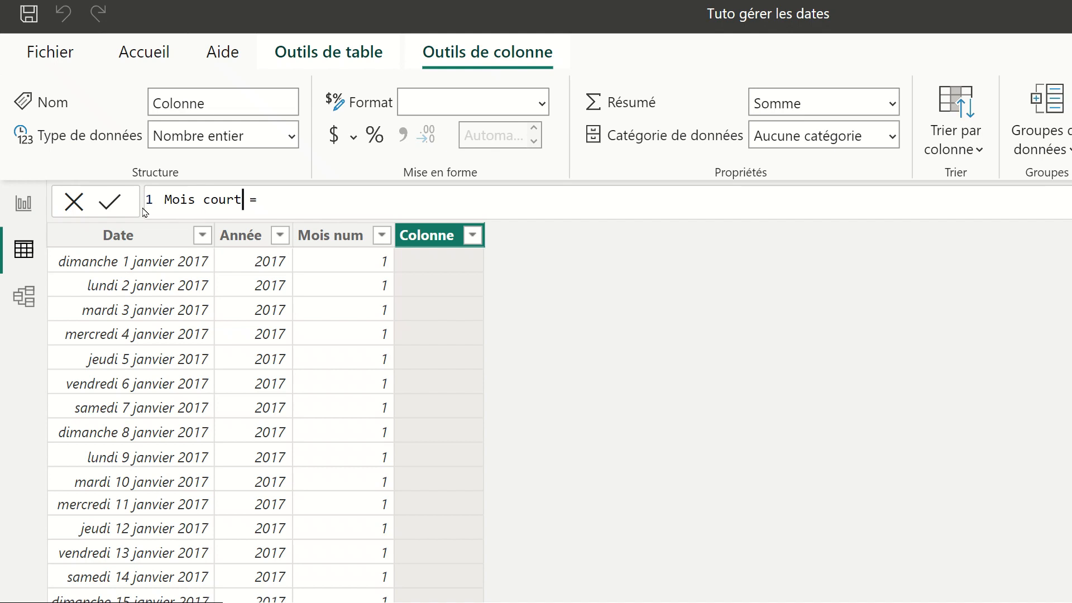
Step: Define the Mois court column as FORMAT(Calendrier[Date],"mmm") and commit the formula
click(291, 201)
text(FORMAT()
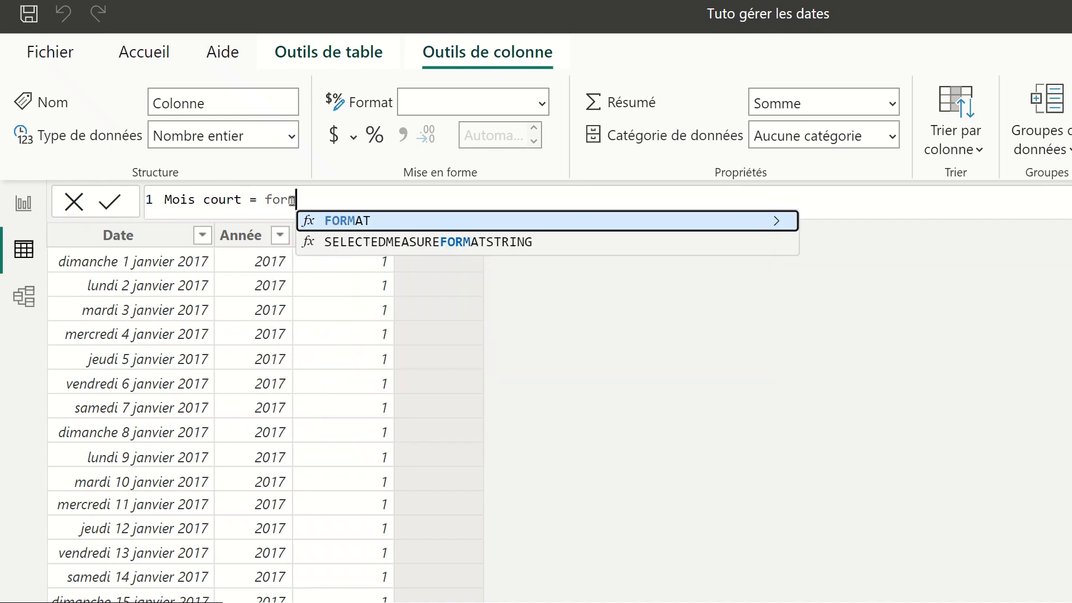
text(date)
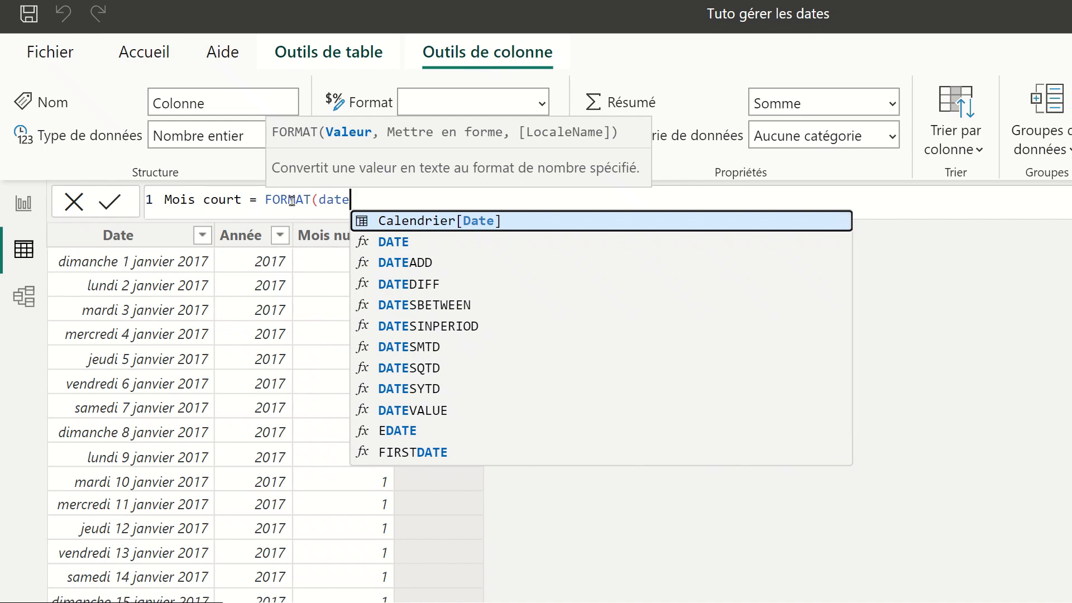
key(Tab)
text(,)
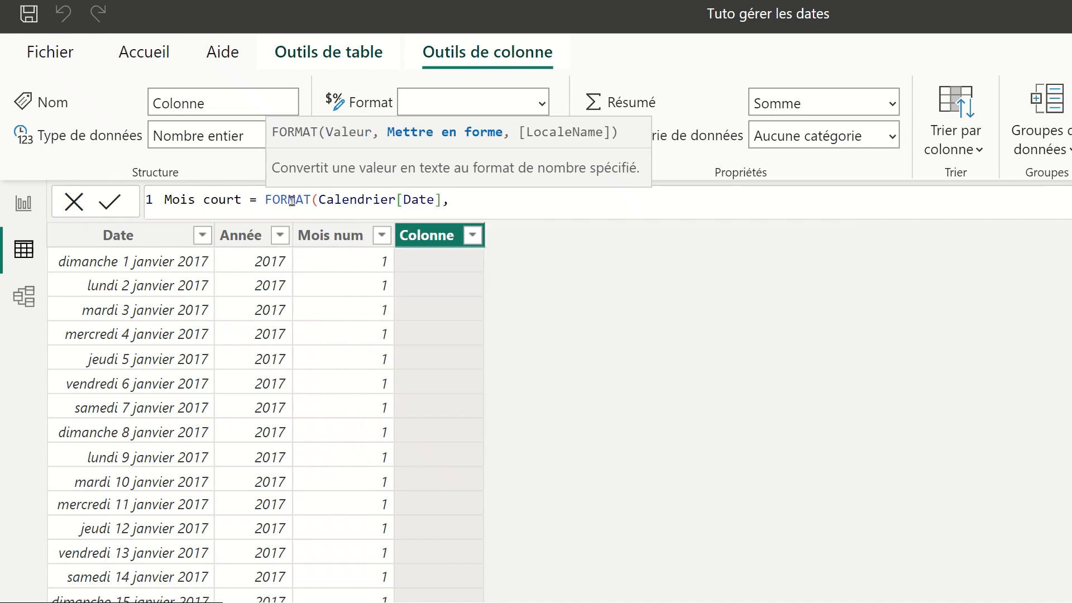
text("mmm"))
key(Return)
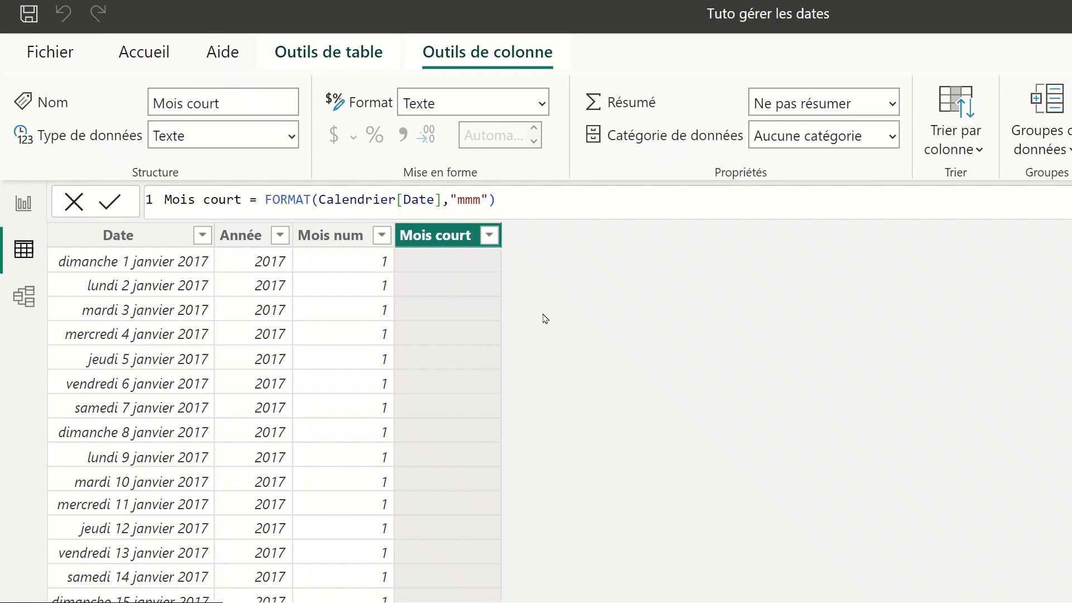
Step: Copy the Mois court formula into a new calculated column of the Calendrier table
click(537, 201)
drag(537, 200, 134, 211)
key(ctrl+c)
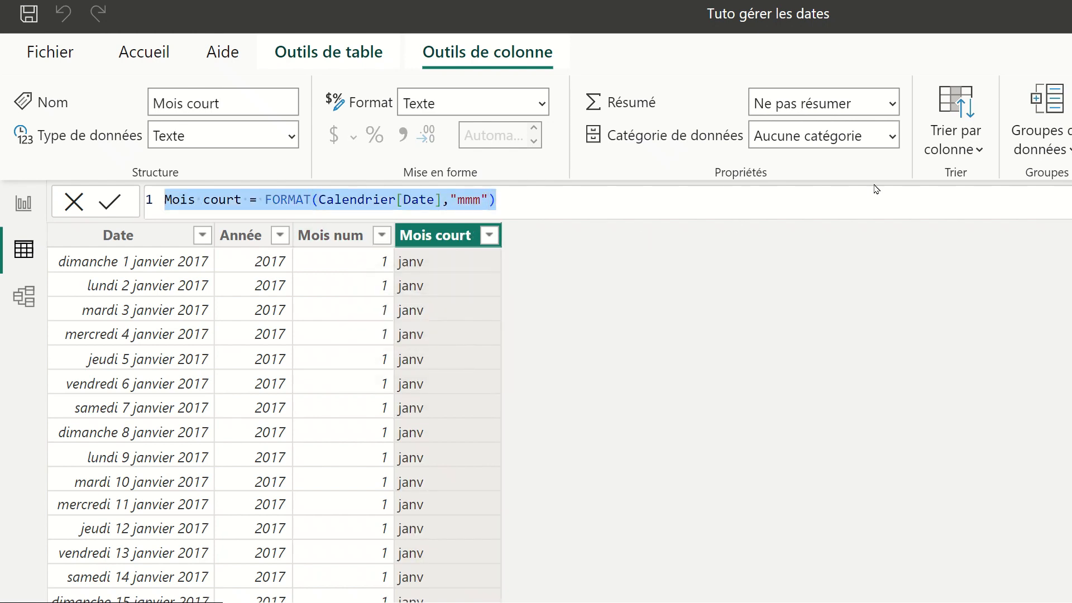
click(329, 52)
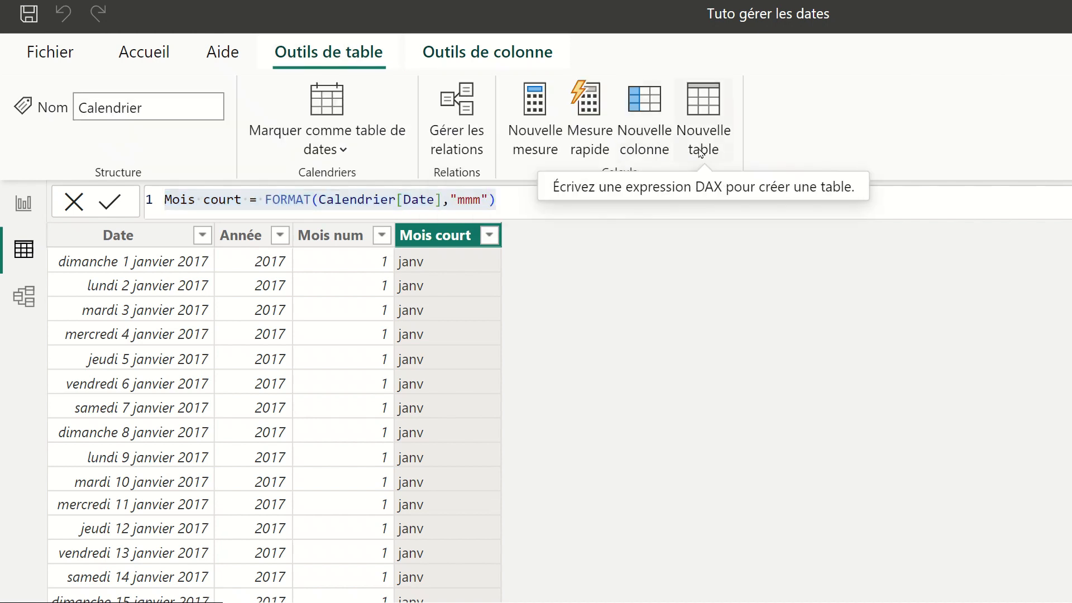
click(643, 130)
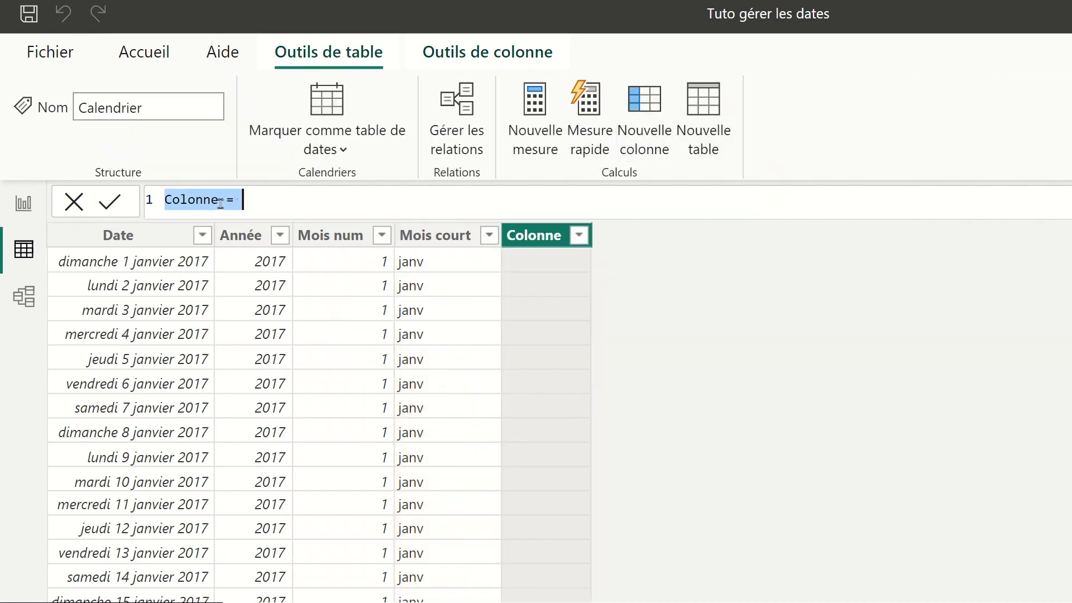
key(ctrl+v)
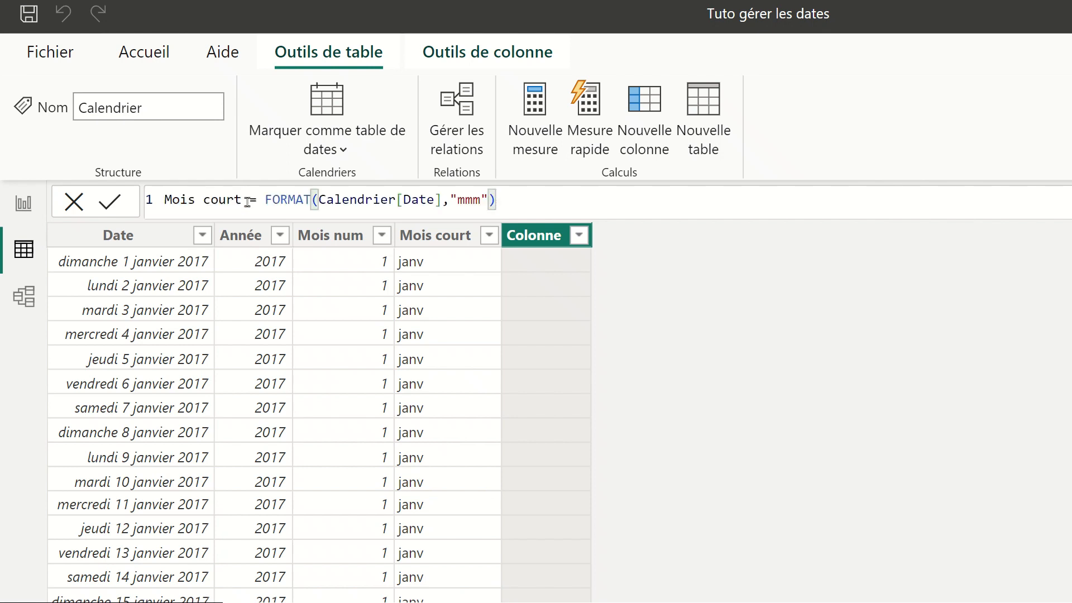
Step: Rename the copied column formula to Mois long, set its format code to "mmmm" and commit it
click(244, 199)
key(BackSpace)
key(BackSpace)
key(BackSpace)
key(BackSpace)
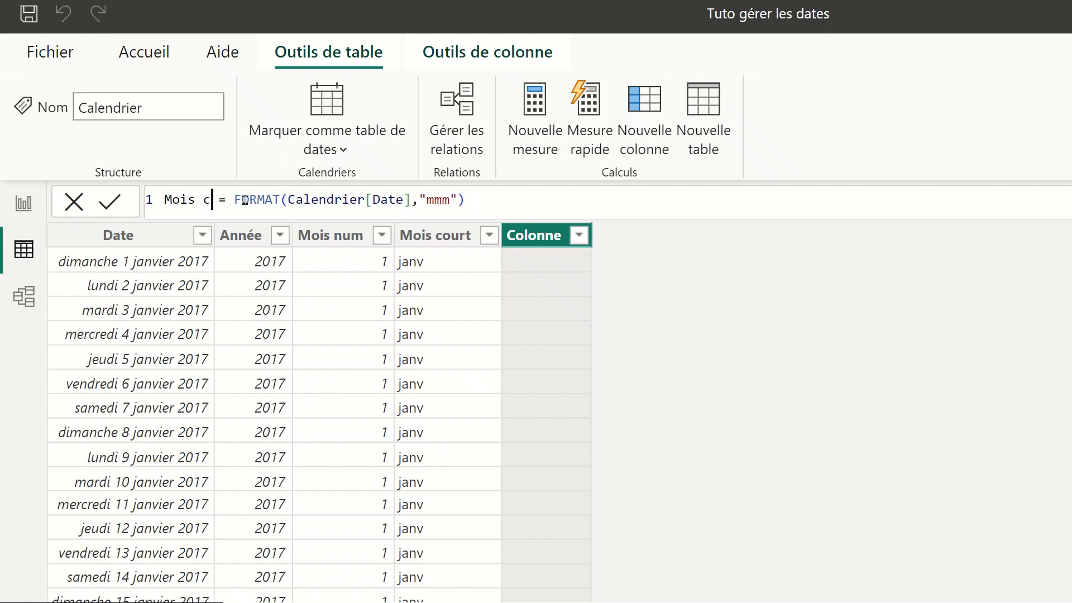
text(long)
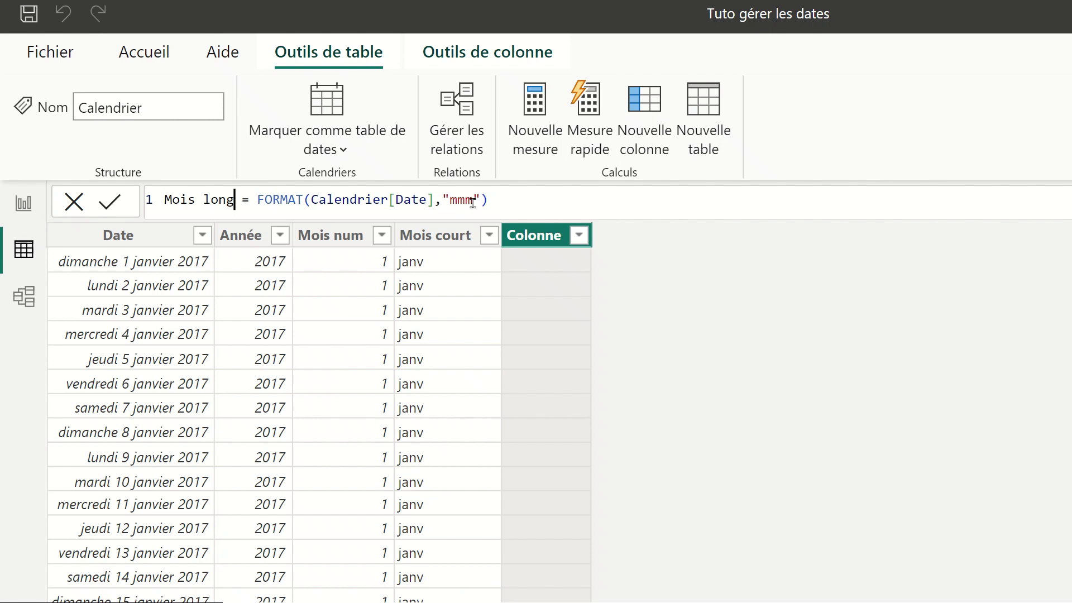
double_click(472, 201)
text(m)
key(Return)
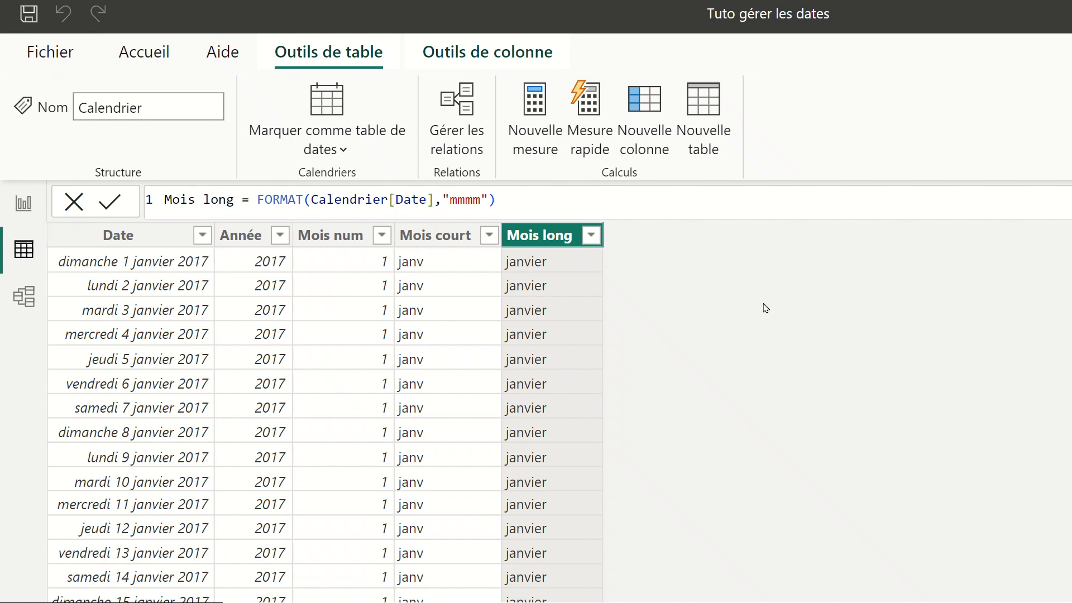
Step: Check the month order in the Mois long filter list and add Mois long to the empty table visual on Page 1
click(592, 236)
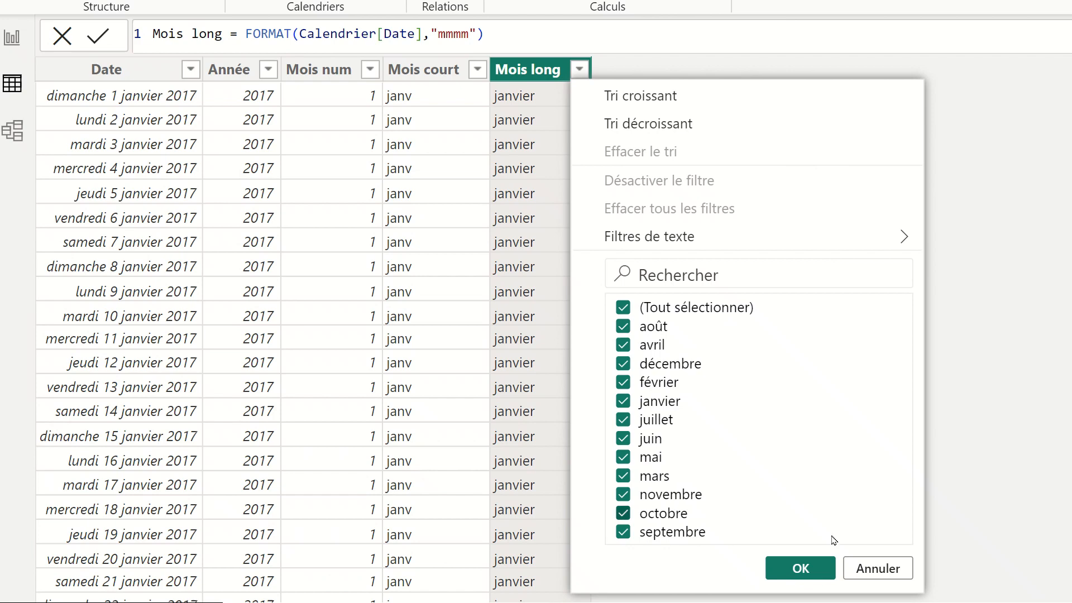
click(970, 342)
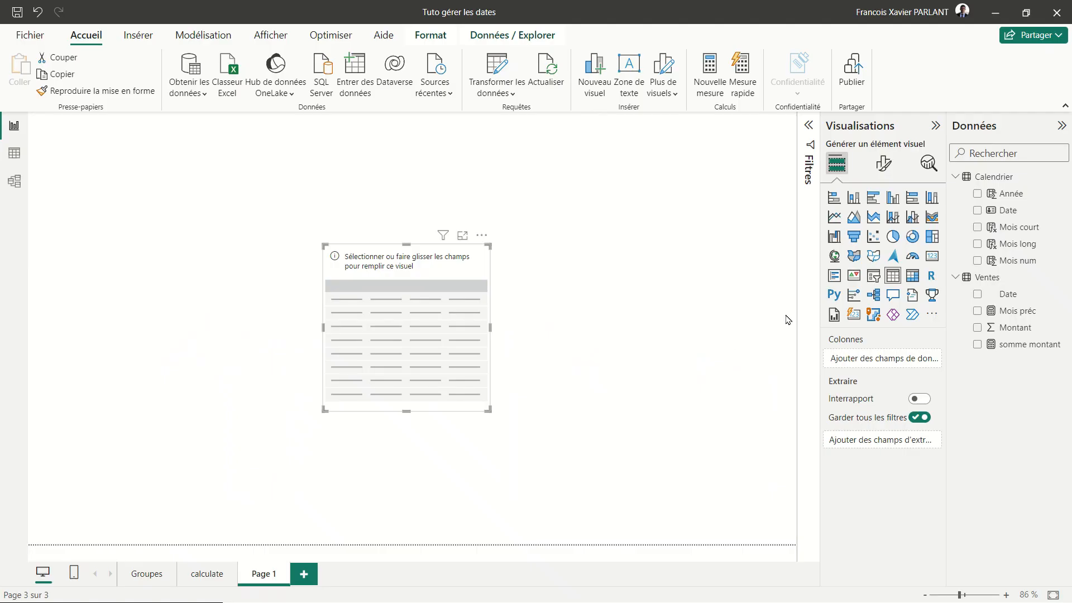
drag(1017, 243, 413, 311)
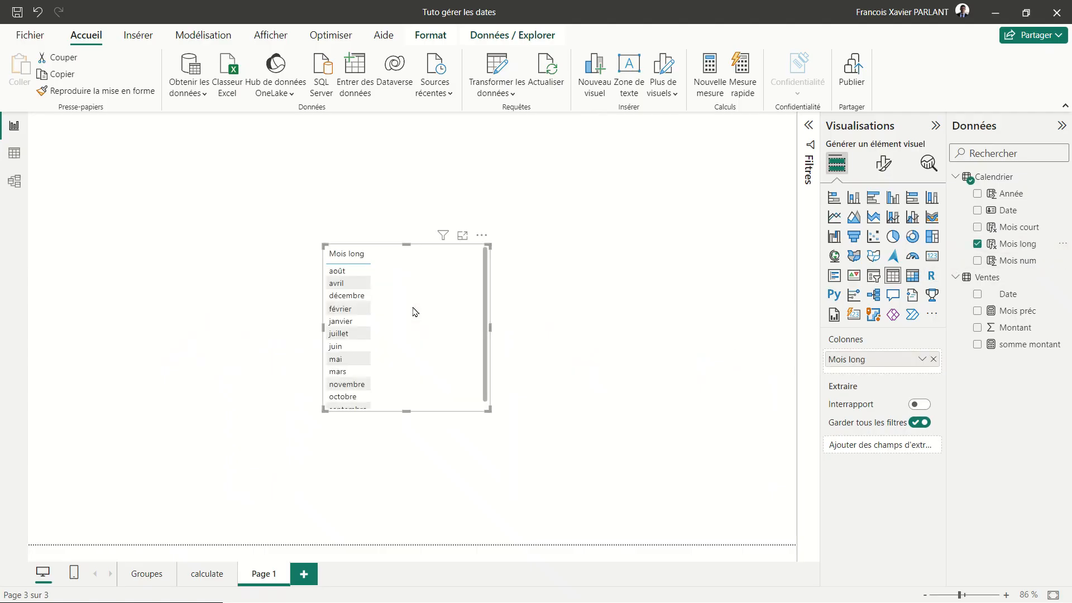
scroll(414, 311, up, 3)
scroll(414, 311, up, 2)
scroll(414, 311, down, 3)
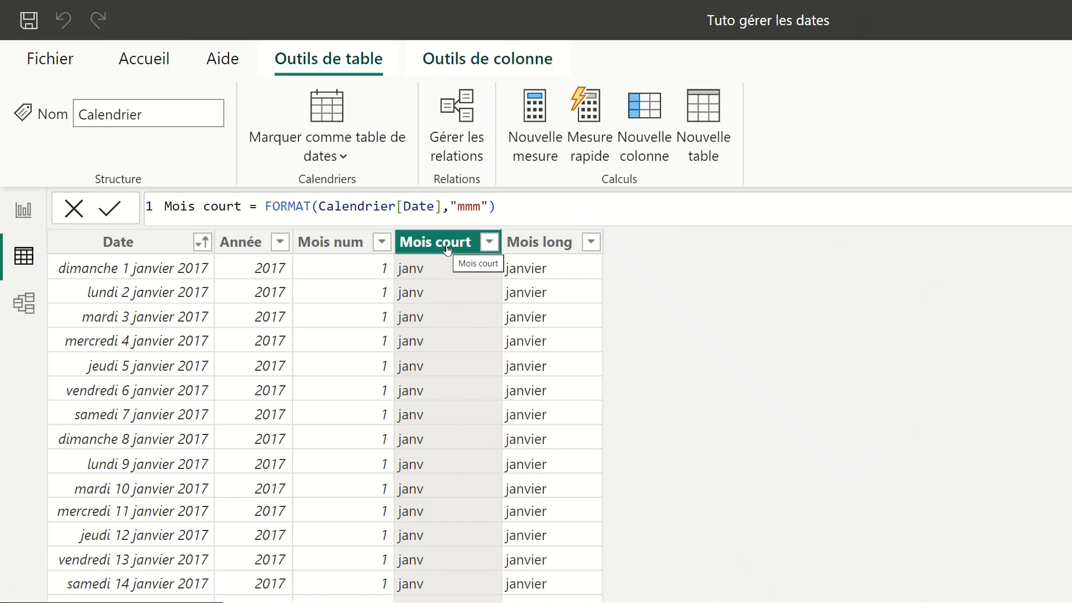
Step: Set the Mois court column to sort by Mois num
click(452, 71)
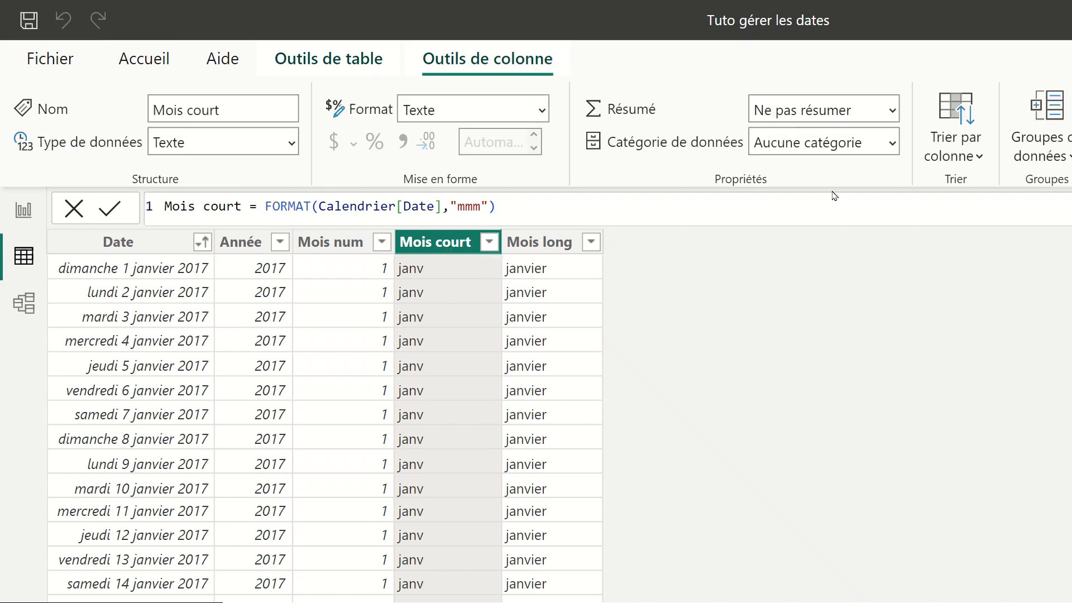
click(975, 144)
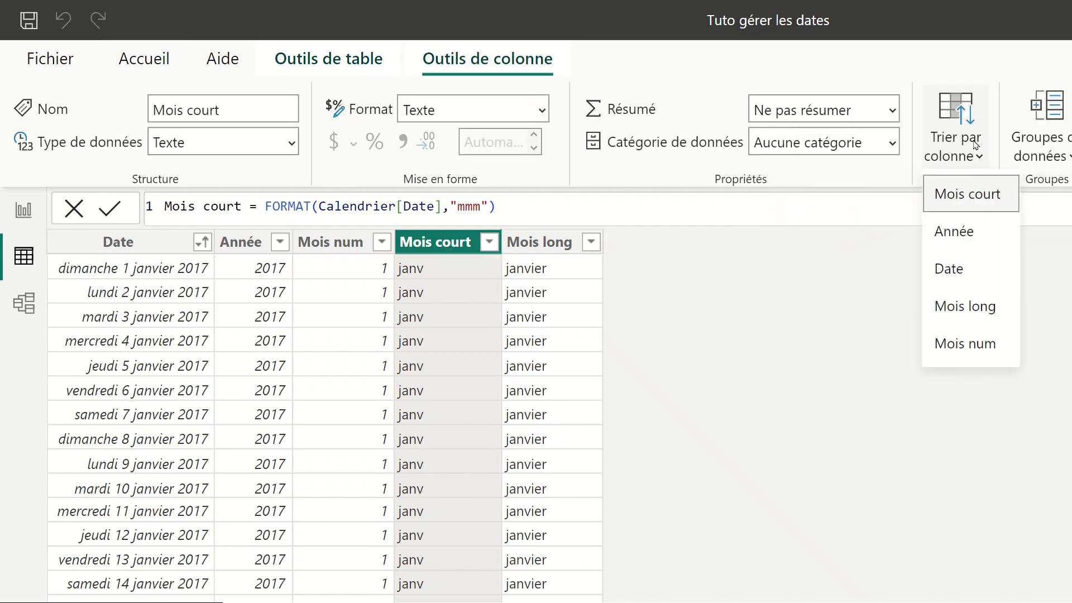
click(966, 344)
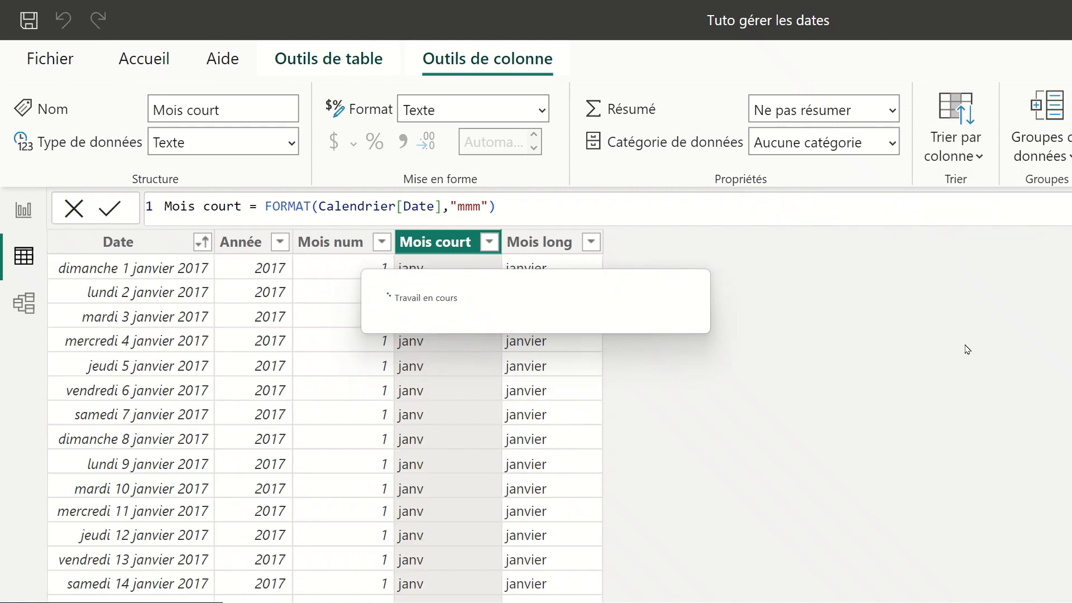
Step: Set the Mois long column to sort by Mois num
click(564, 249)
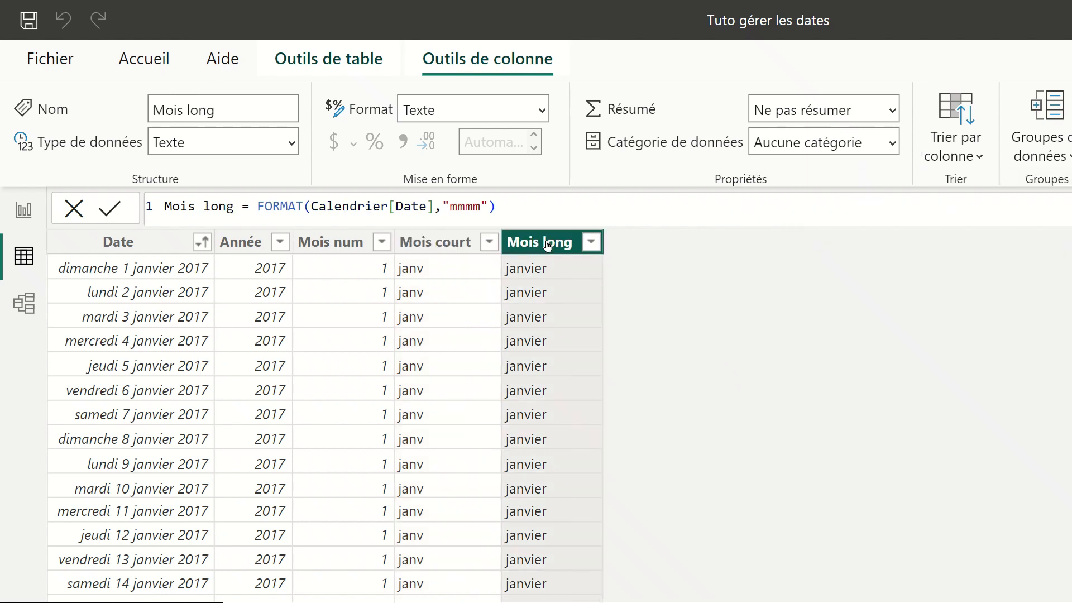
click(940, 155)
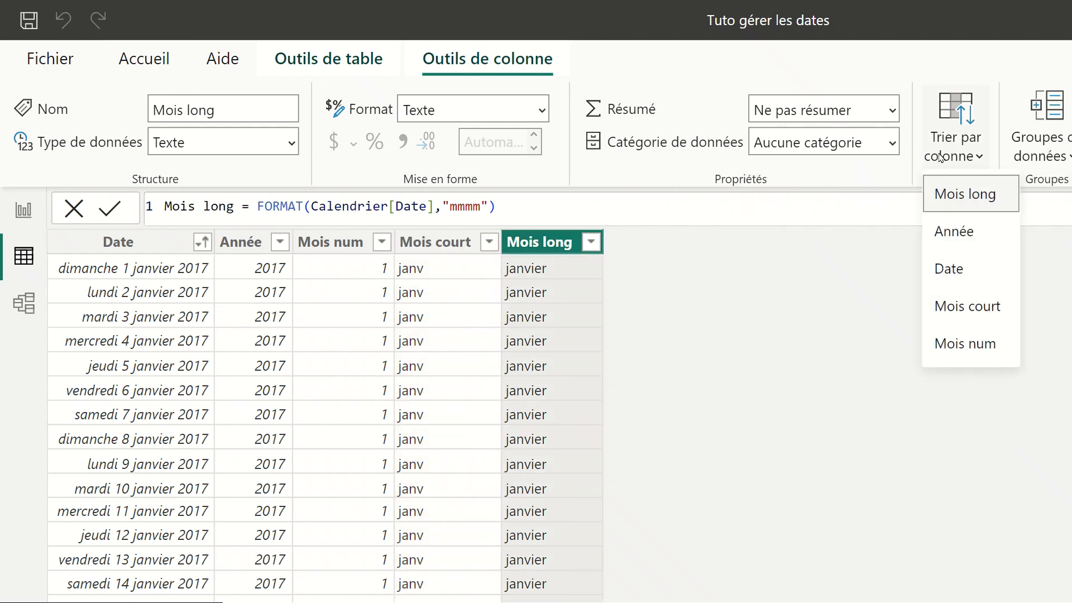
click(970, 345)
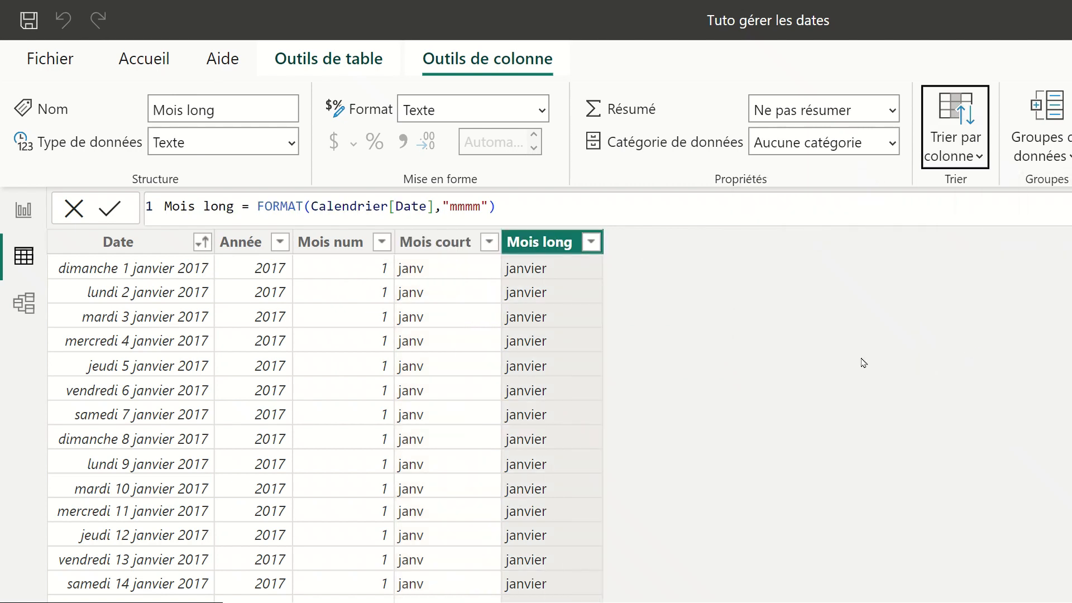
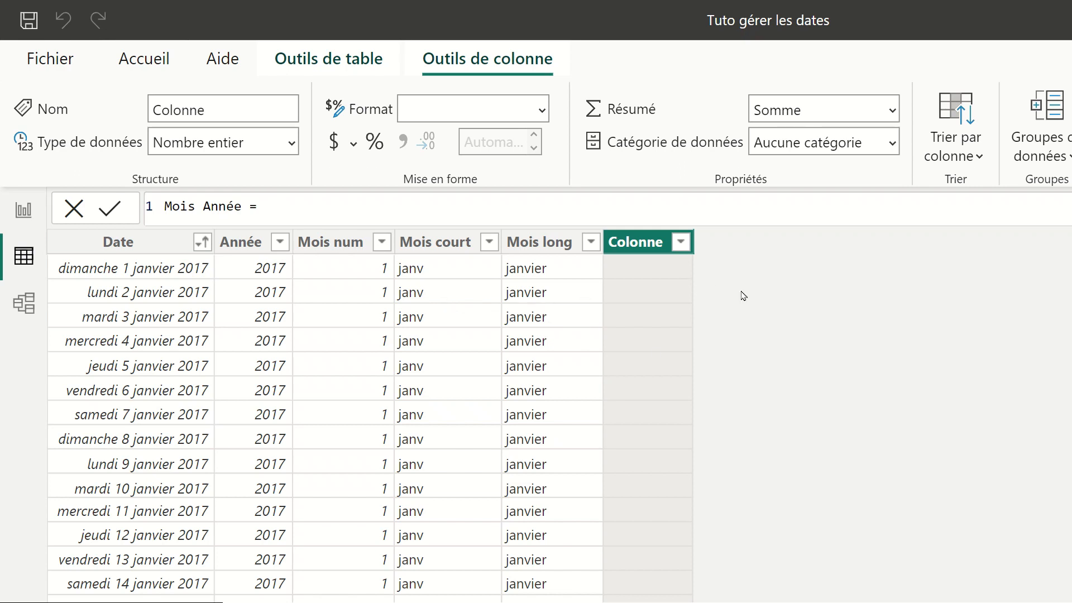
Step: Define the new Mois Année column as STARTOFMONTH(Calendrier[Date]) and commit the formula
text(STARTOFMONTH(r)
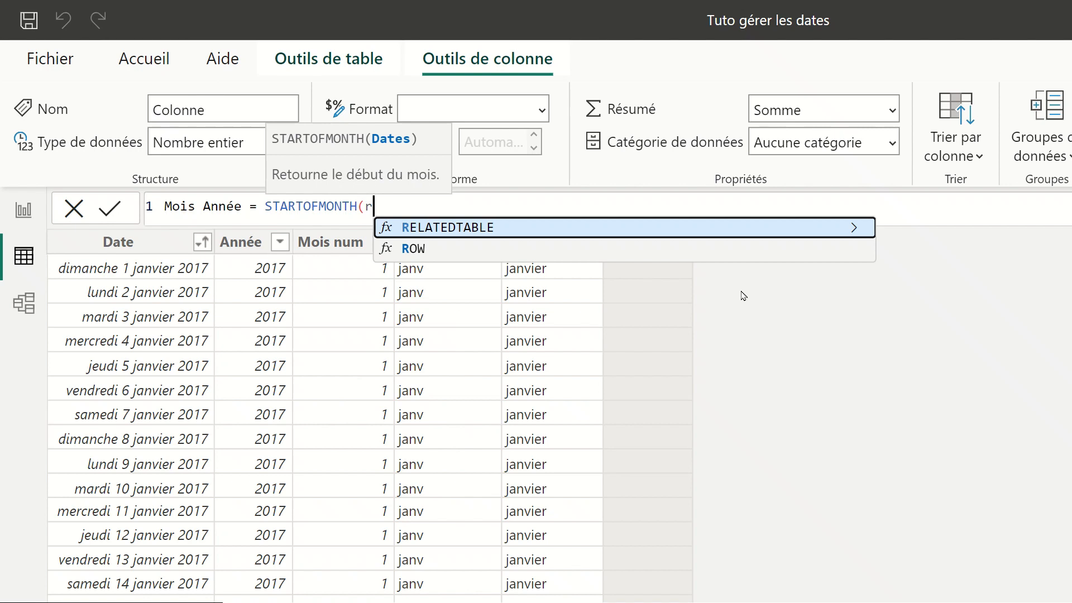
key(BackSpace)
text(date)
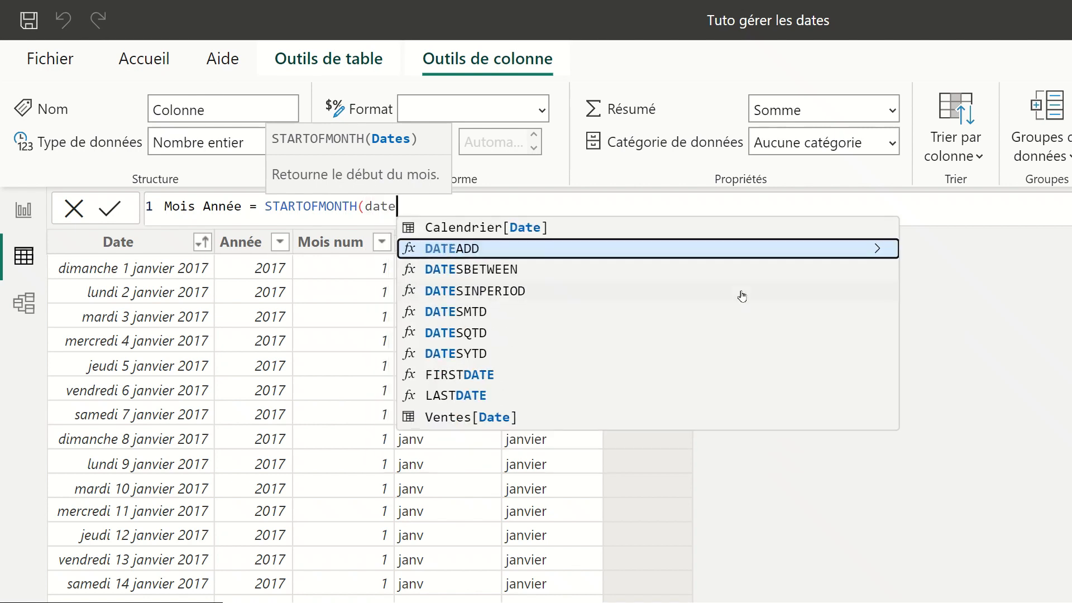
key(Up)
key(Tab)
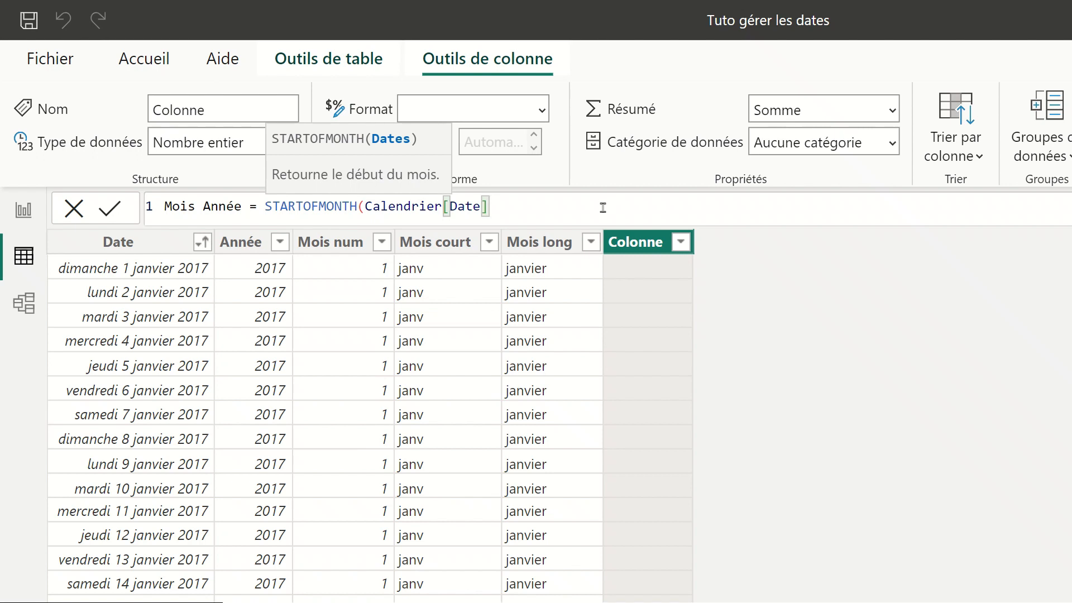
text())
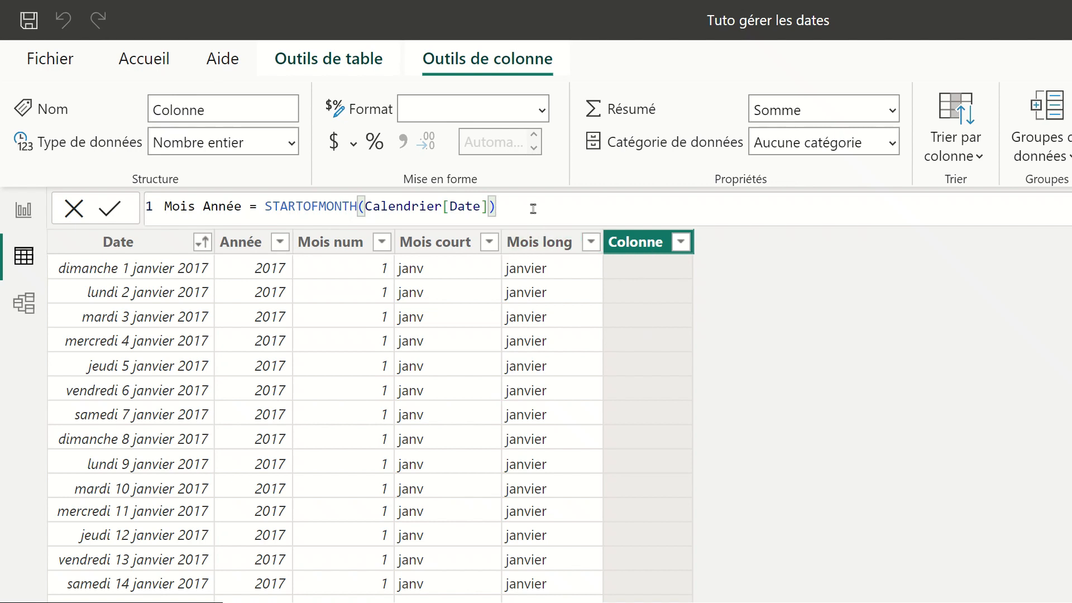
key(Return)
Step: Set the Mois Année column's display format to mars 2001 (mmmm yyyy)
click(543, 109)
scroll(553, 338, down, 6)
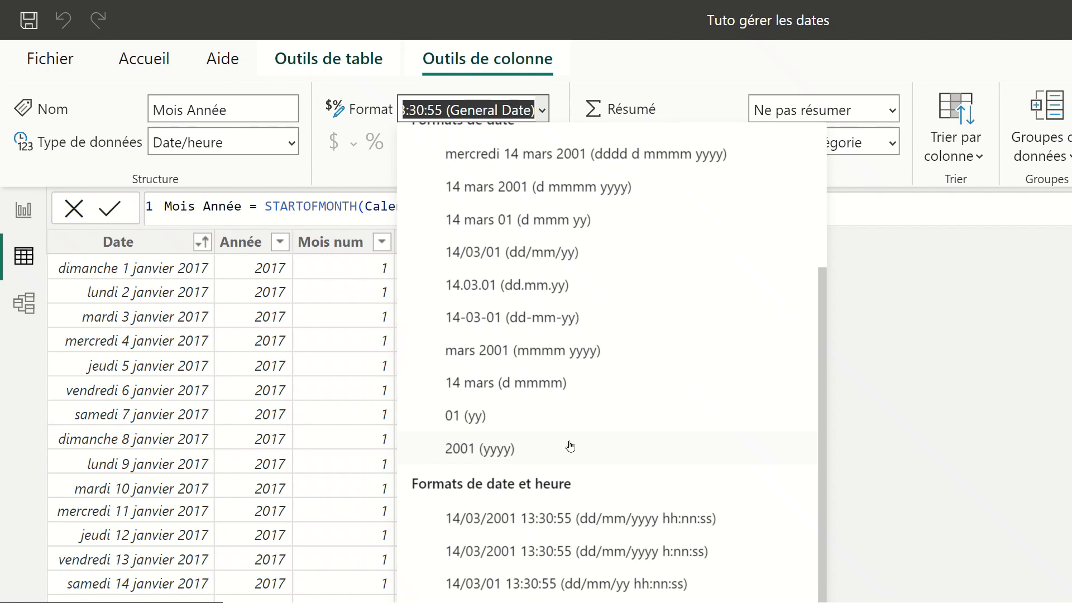
click(567, 360)
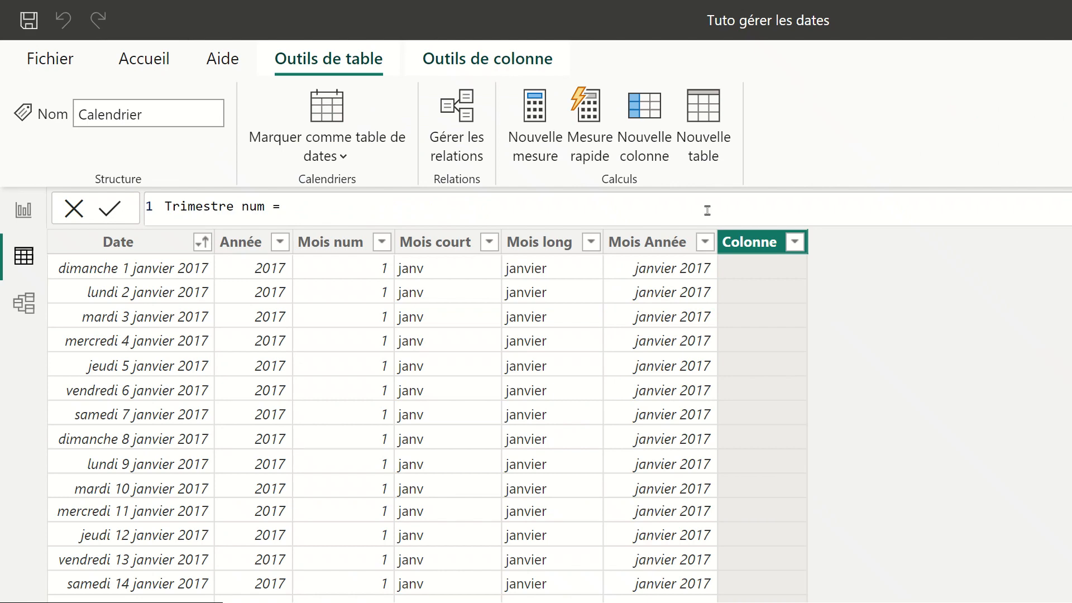
Step: Define the Trimestre num column as the QUARTER of the Calendrier table's Date column and commit the formula
text(qu)
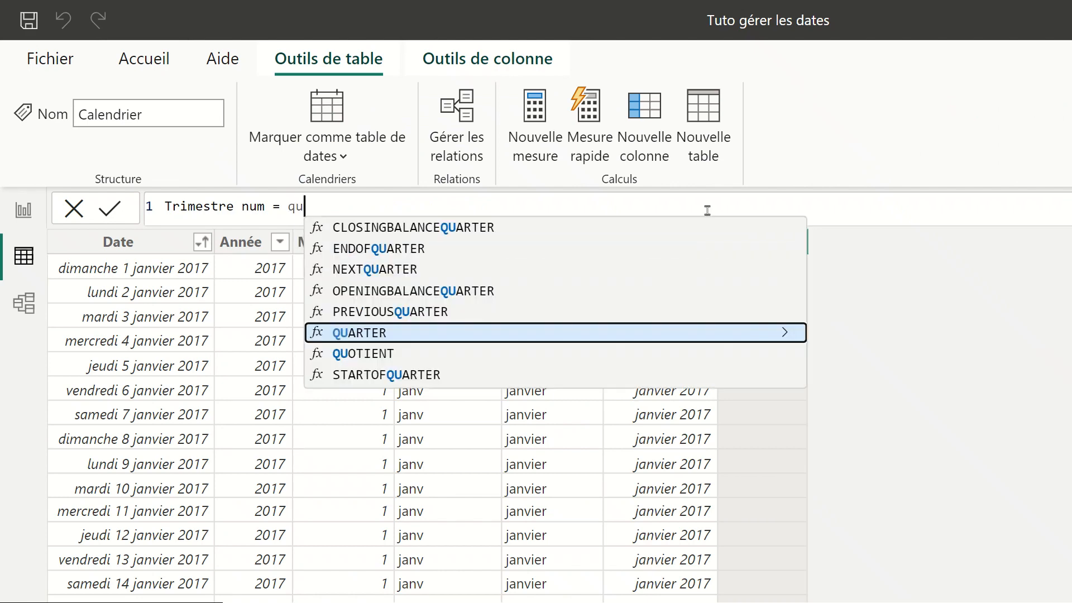
key(Tab)
text(dar)
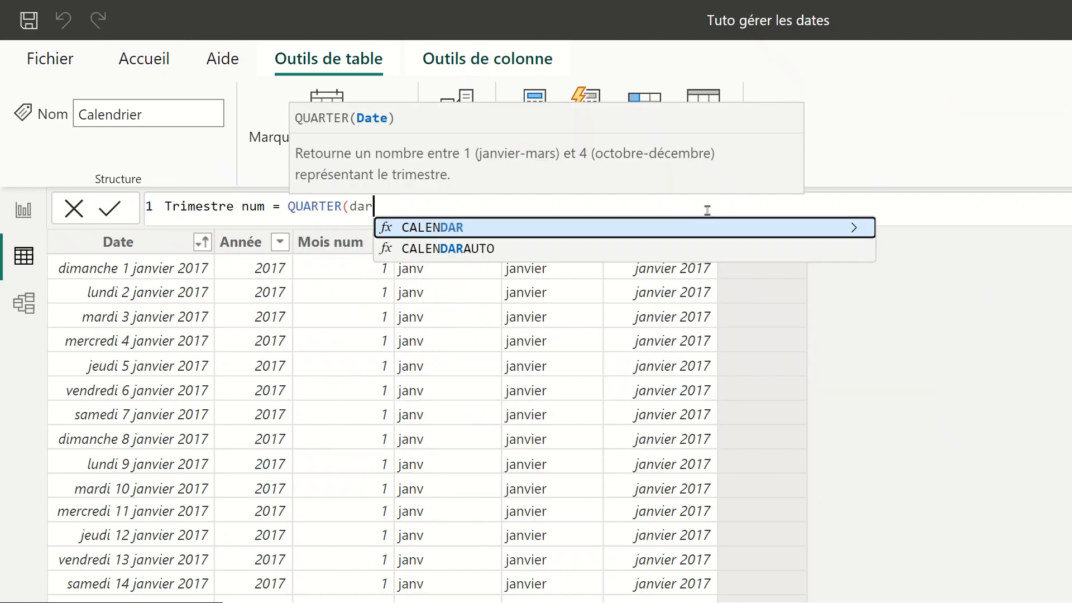
key(BackSpace)
text(te)
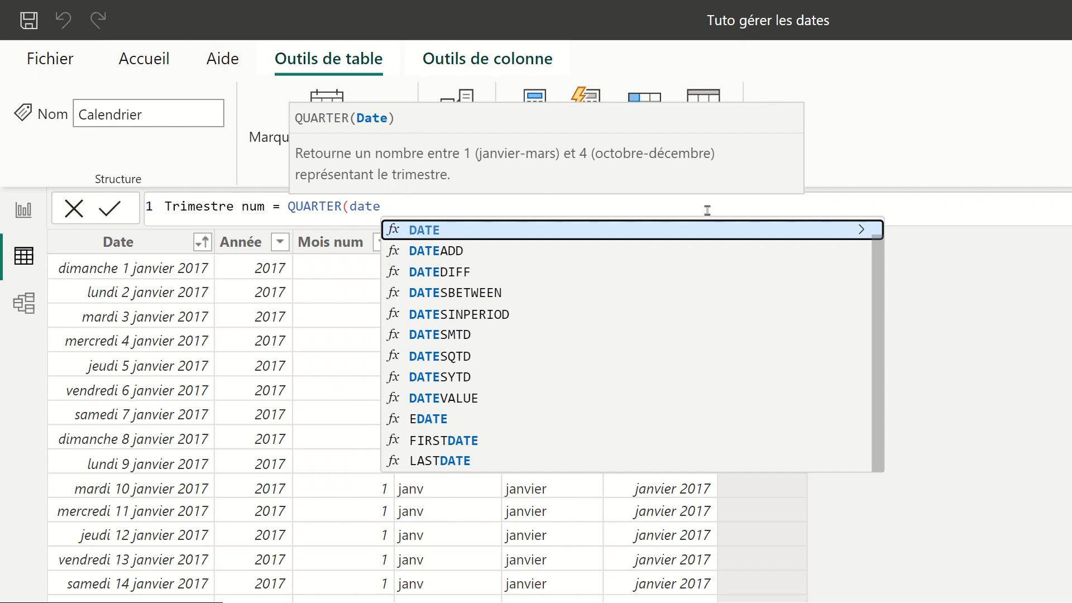
key(Tab)
text())
key(Return)
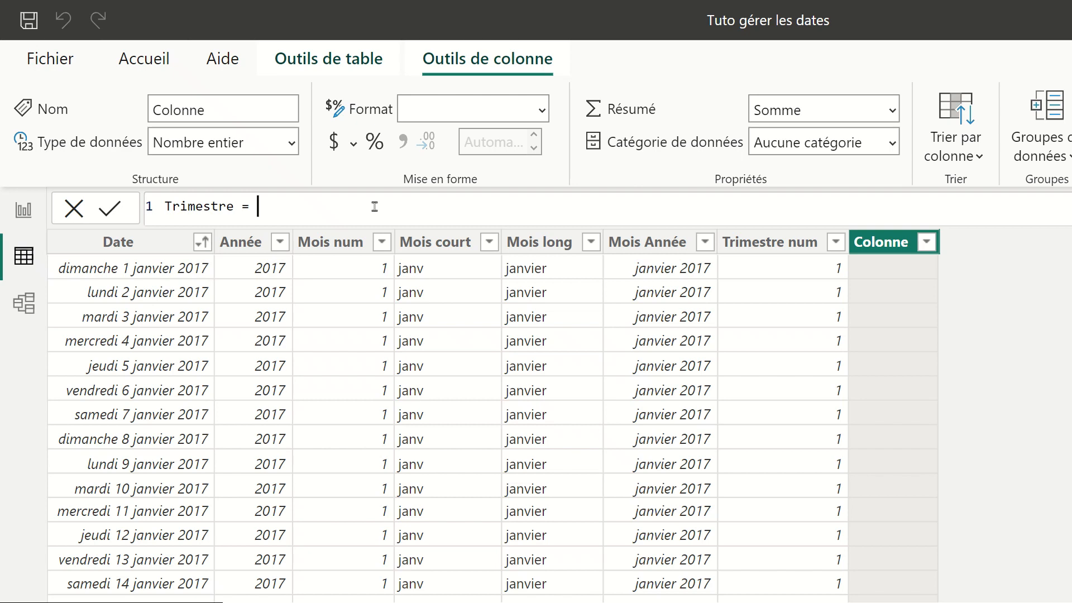
Step: Define the Trimestre column as "T"&Calendrier[Trimestre num] and commit the formula
text(")
text(T")
text(&)
text(tri)
text(m)
key(BackSpace)
text(im)
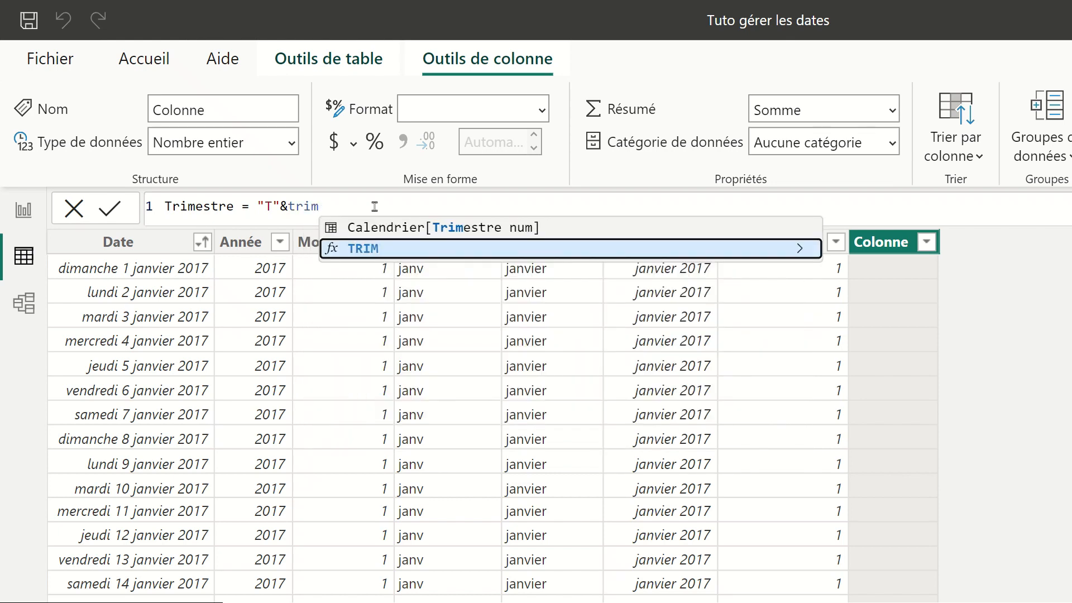
key(Up)
key(Tab)
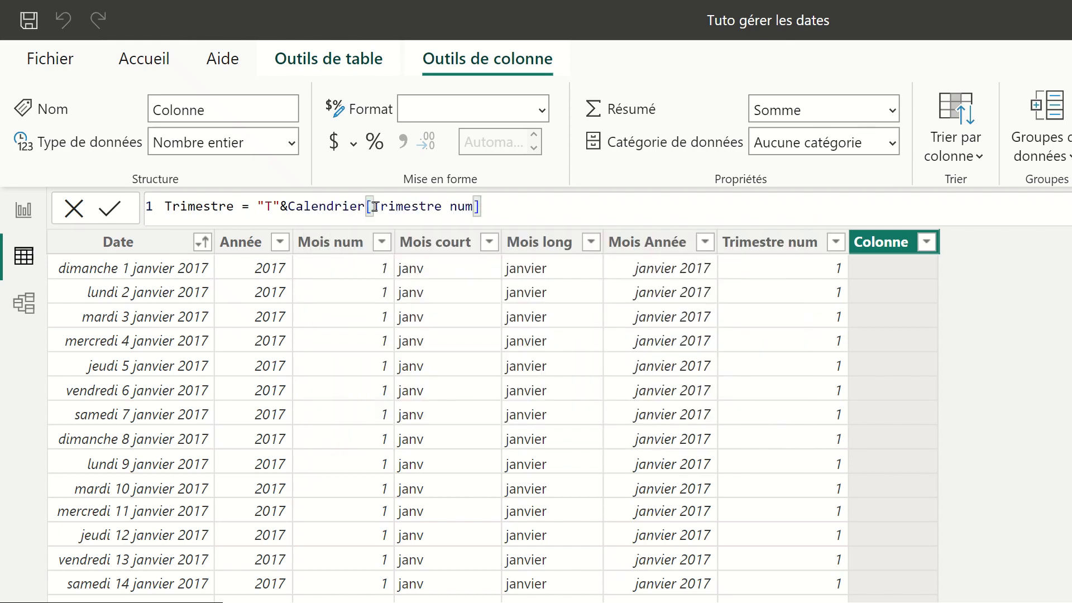
key(Return)
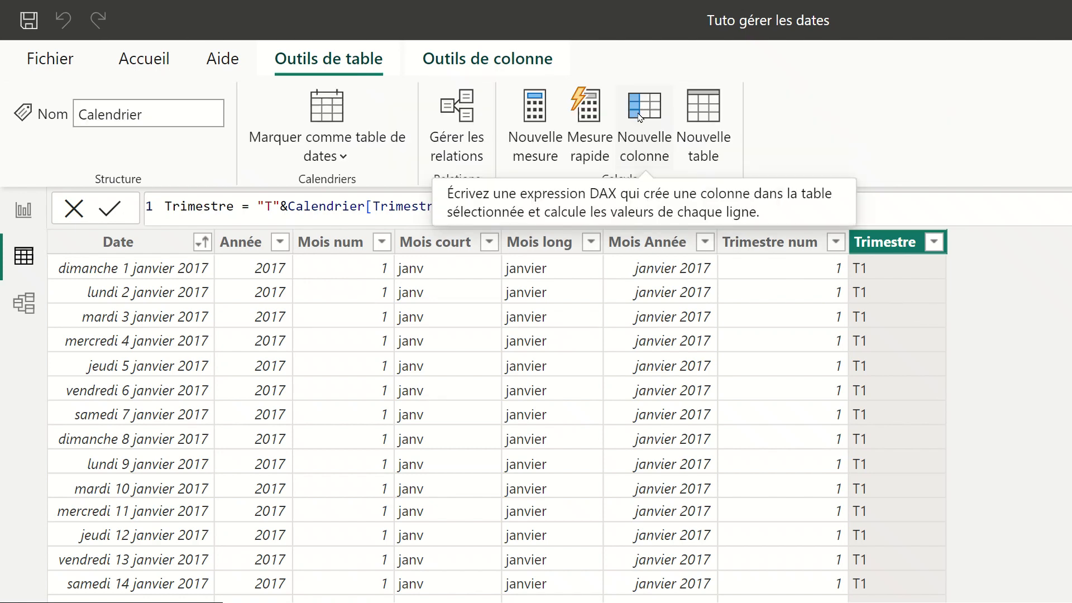
Step: Add a new calculated column to the Calendrier table and name it Trim année
click(640, 119)
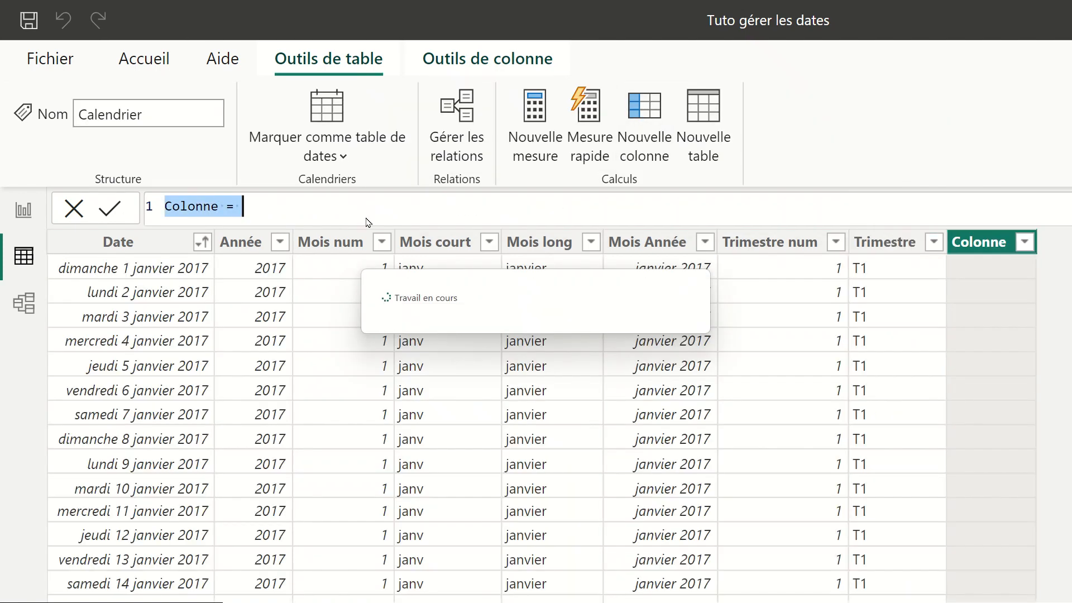
click(227, 206)
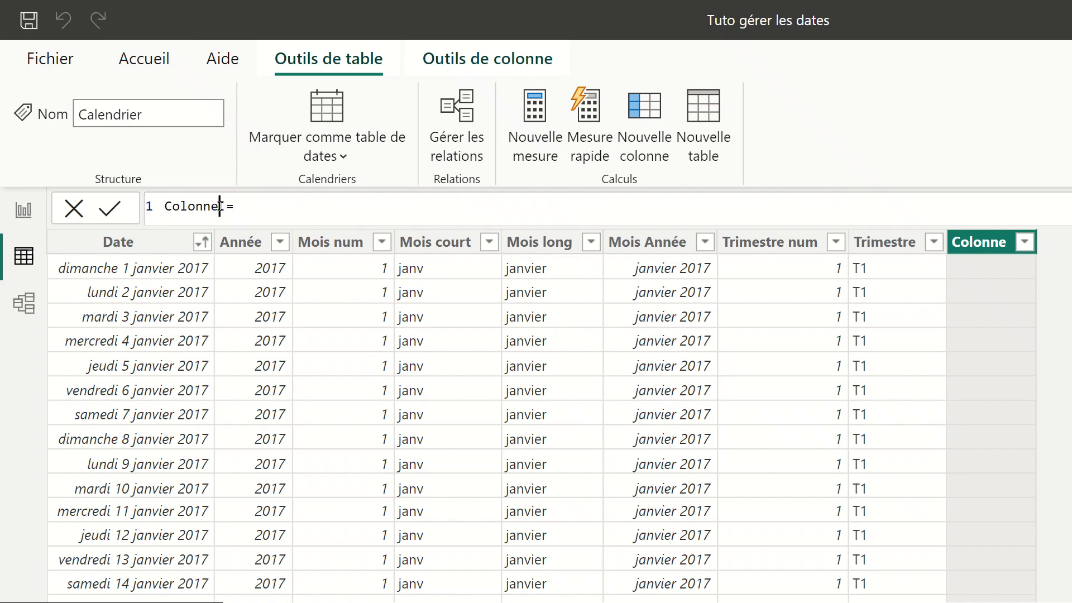
double_click(196, 206)
text(Trim année)
Step: Define Trim année as Calendrier[Trimestre]& " " &Calendrier[Année] and commit the formula
click(306, 219)
text(tri)
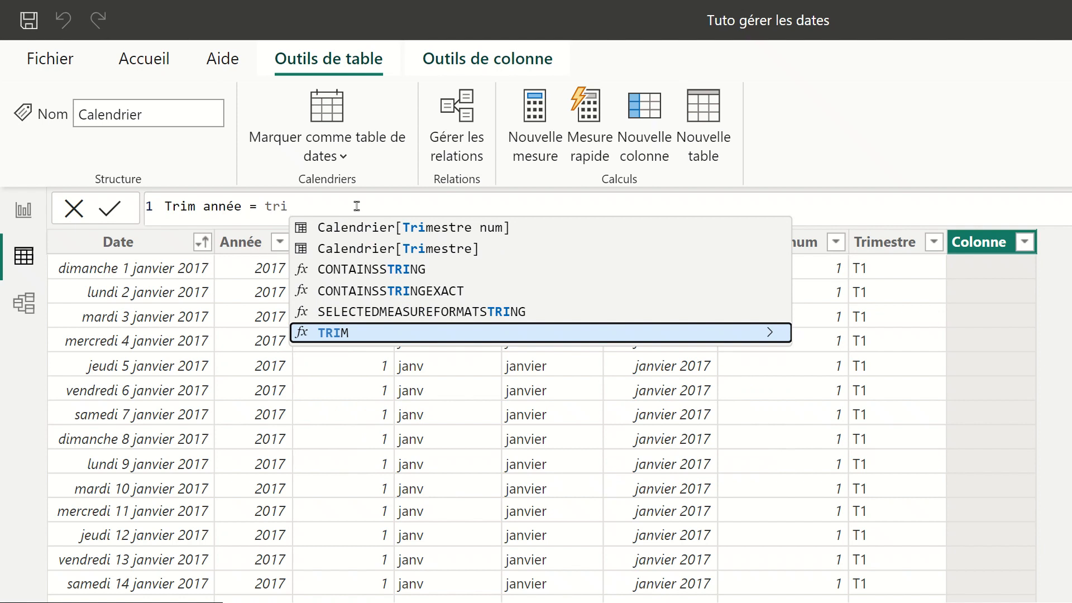
text(m)
key(Up)
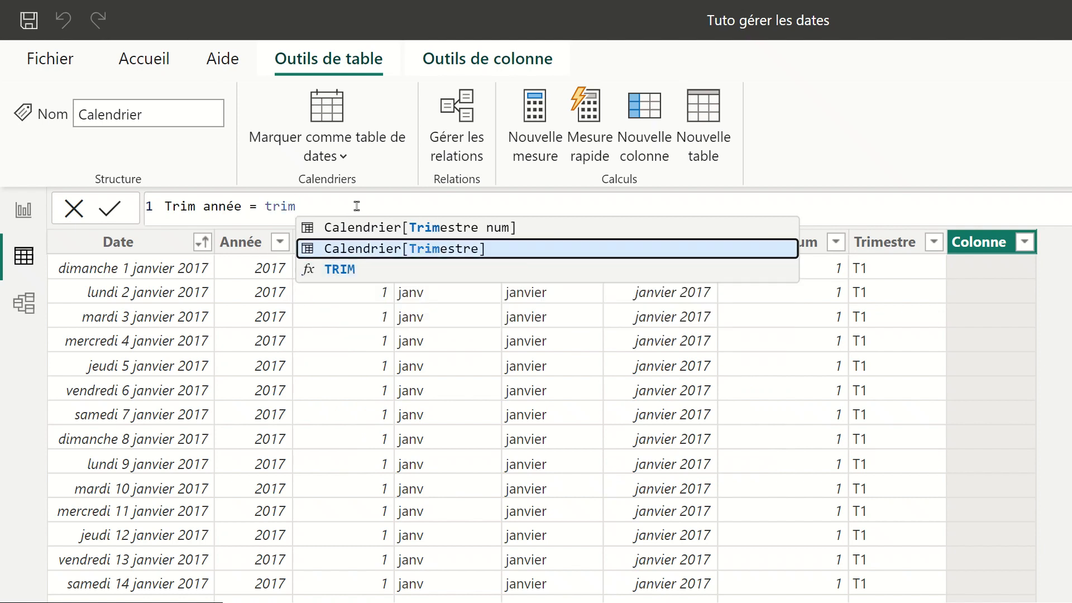
key(Tab)
text(&)
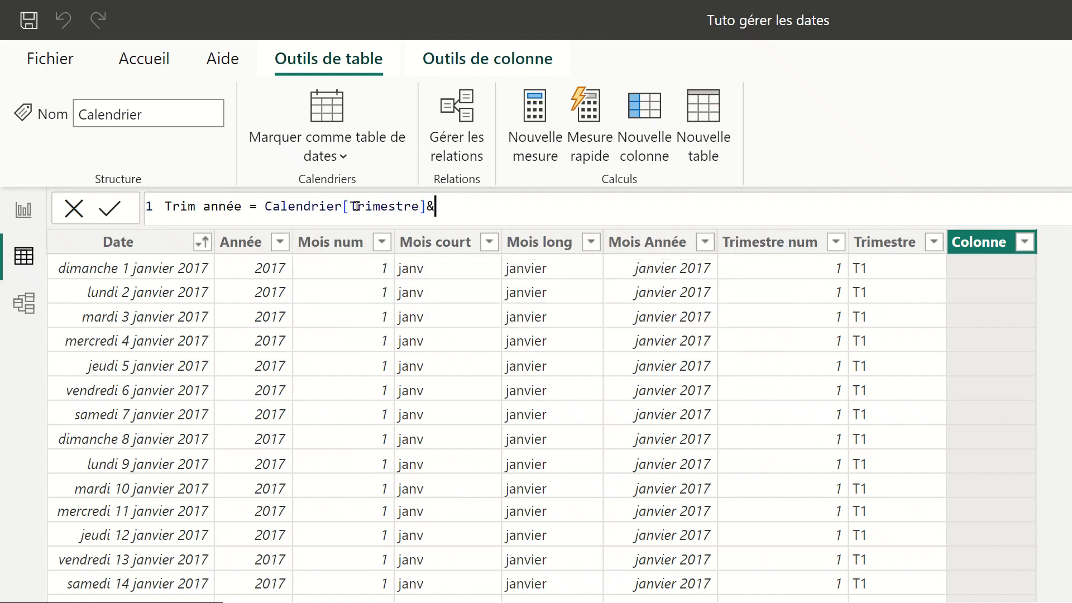
text( " " &an)
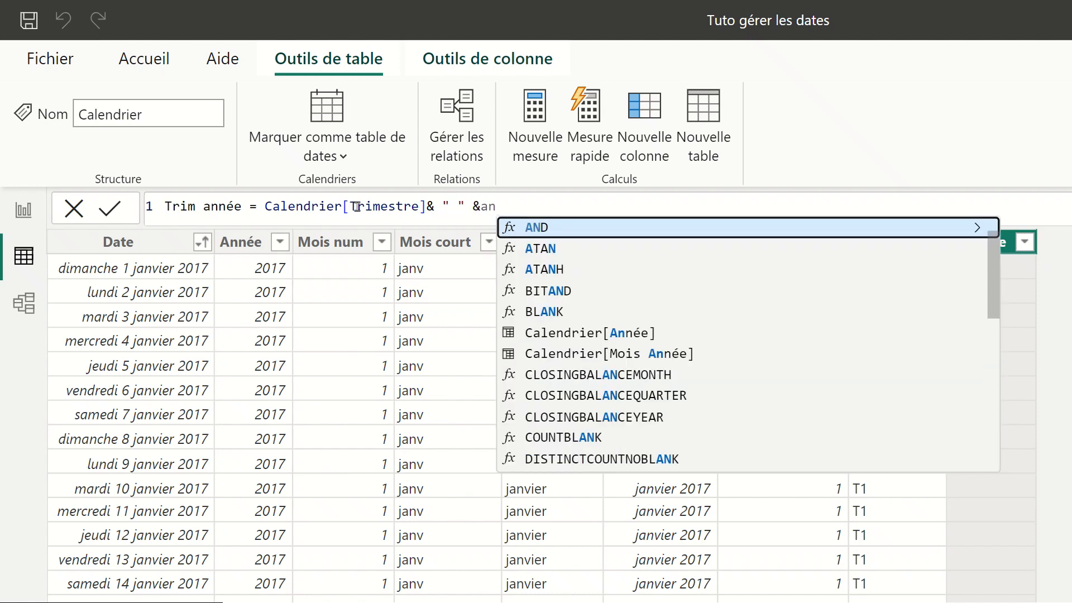
text(n)
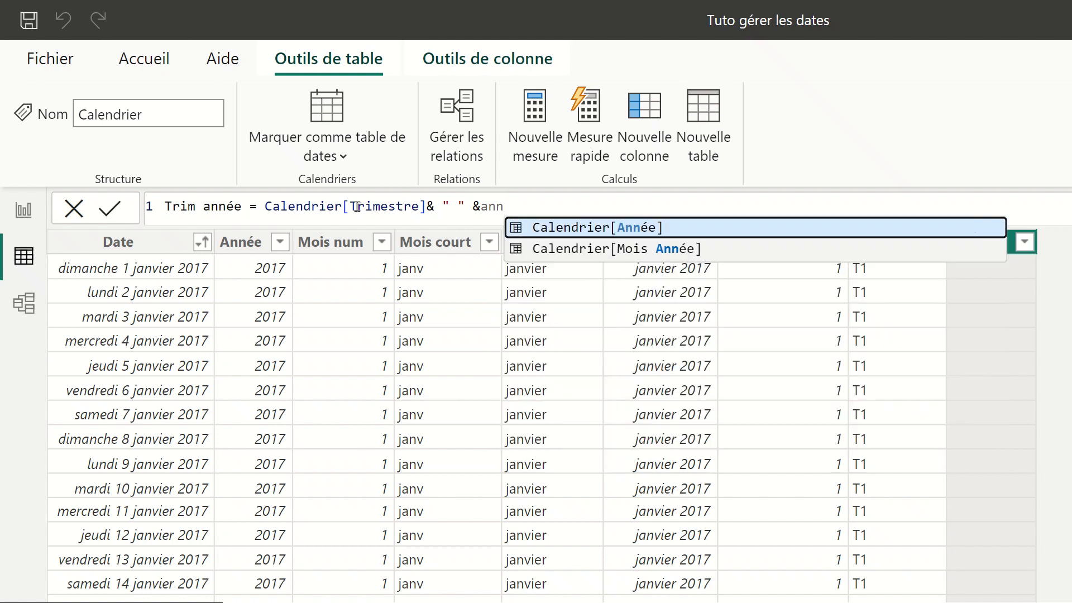
key(Tab)
key(Return)
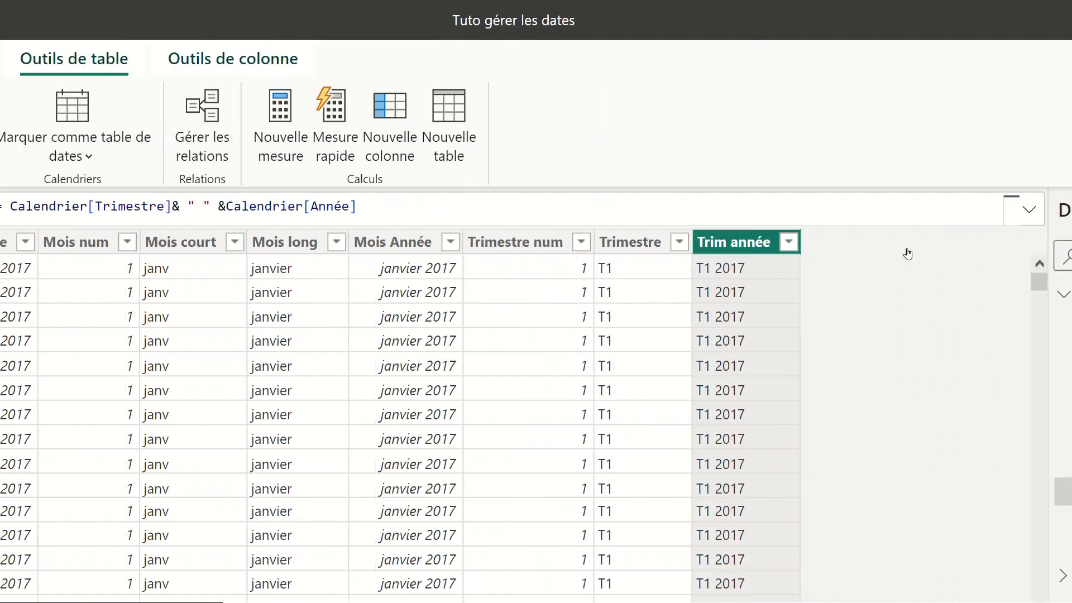
Step: Check the Trim année column's value list and define the new Année trim column as Calendrier[Année]&Calendrier[Trimestre num]
click(607, 243)
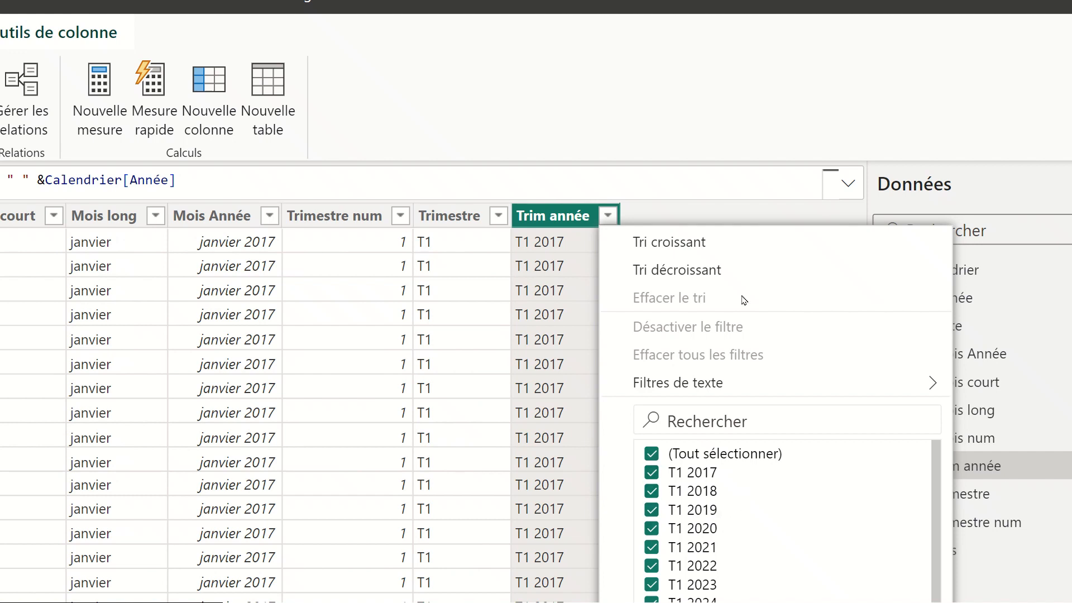
click(670, 214)
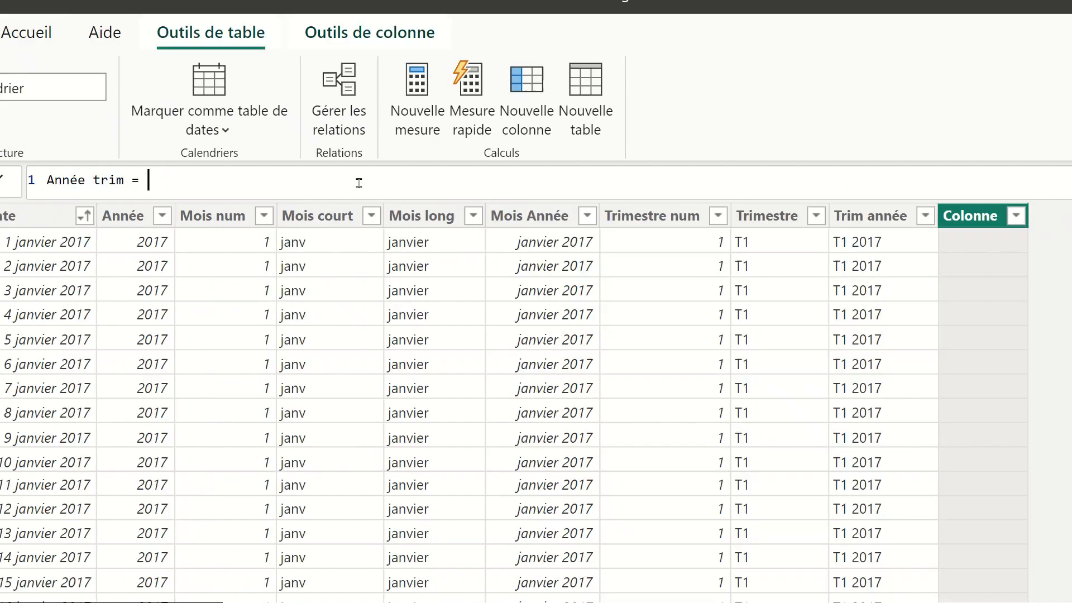
text(ann)
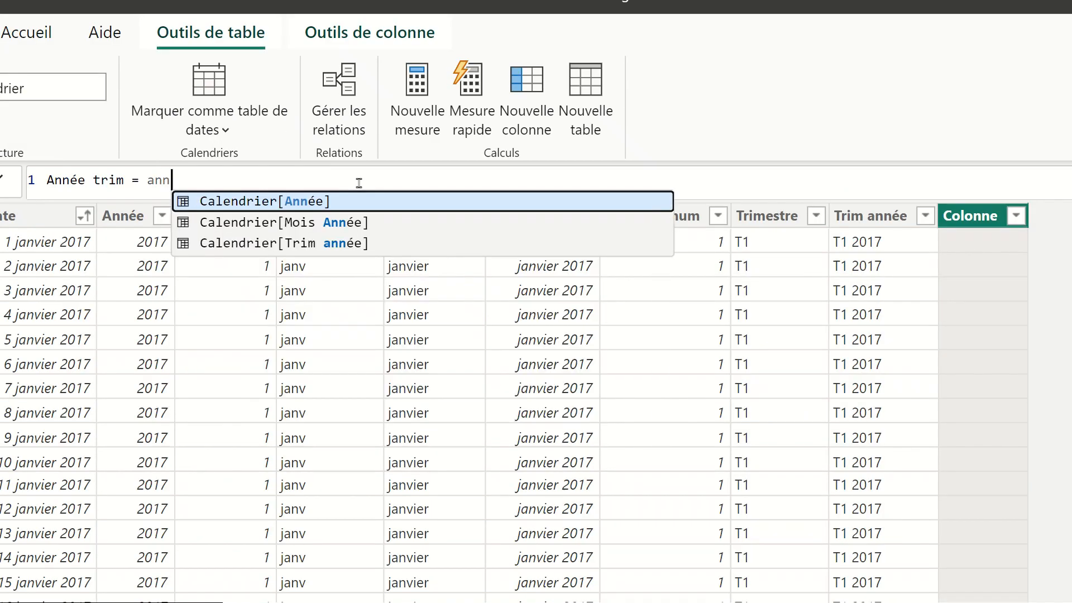
key(Tab)
text(&)
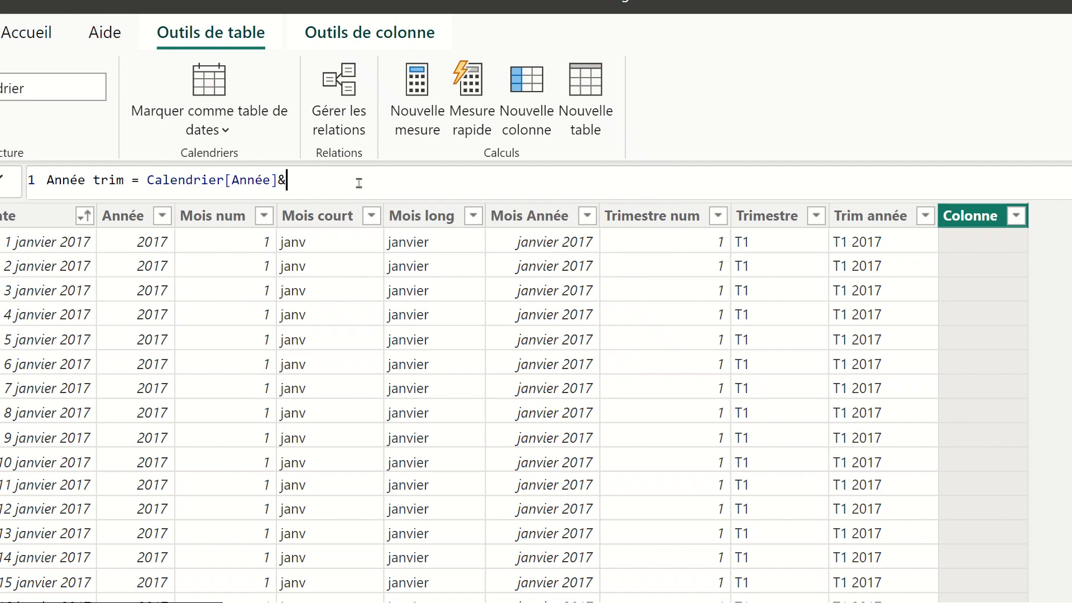
text(trim)
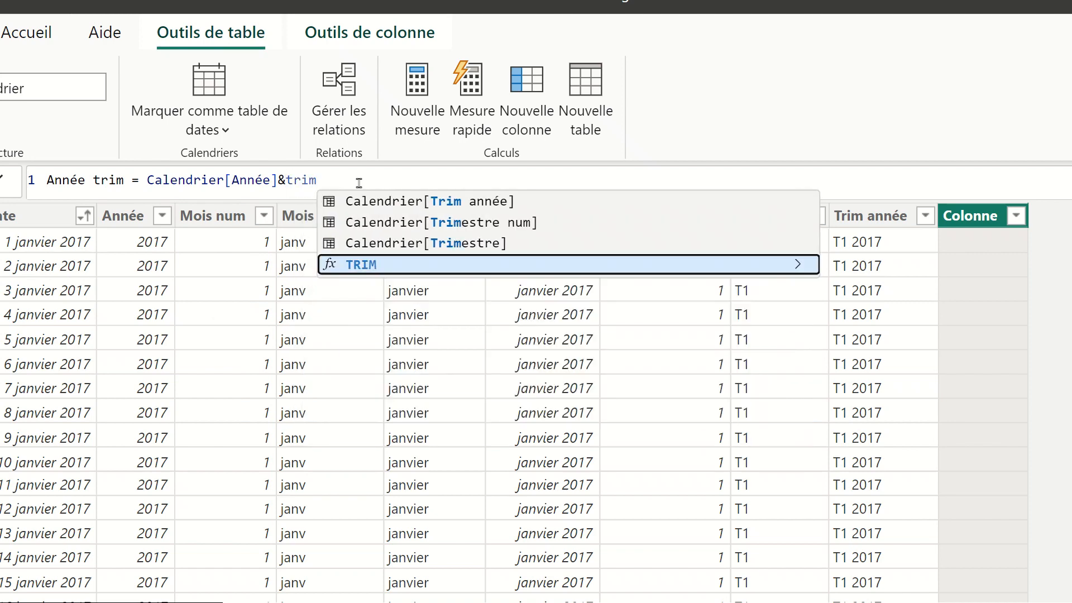
key(Up)
key(Up)
key(Tab)
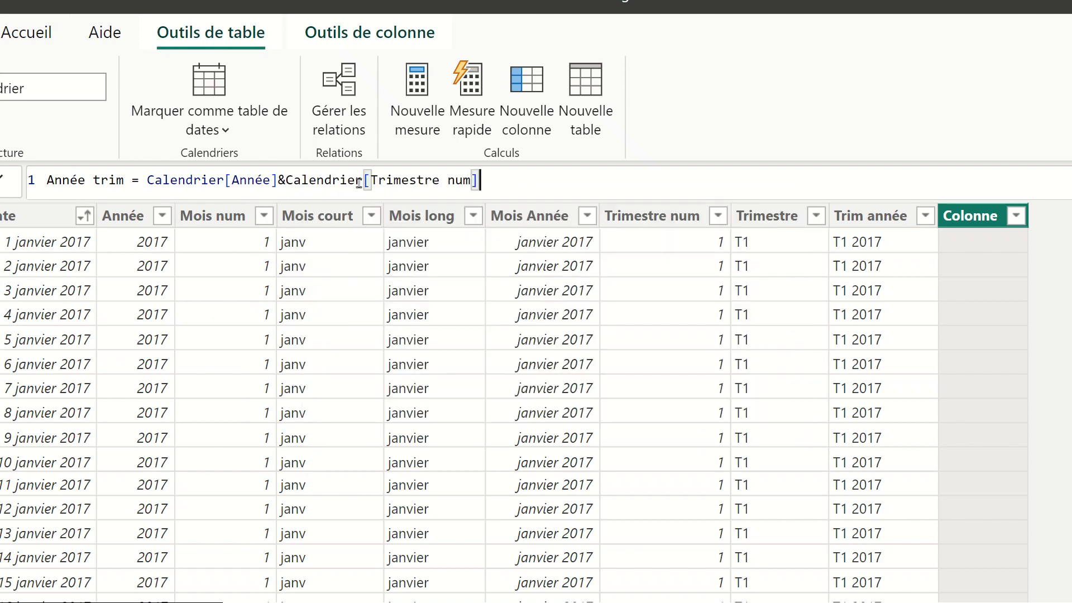
key(Return)
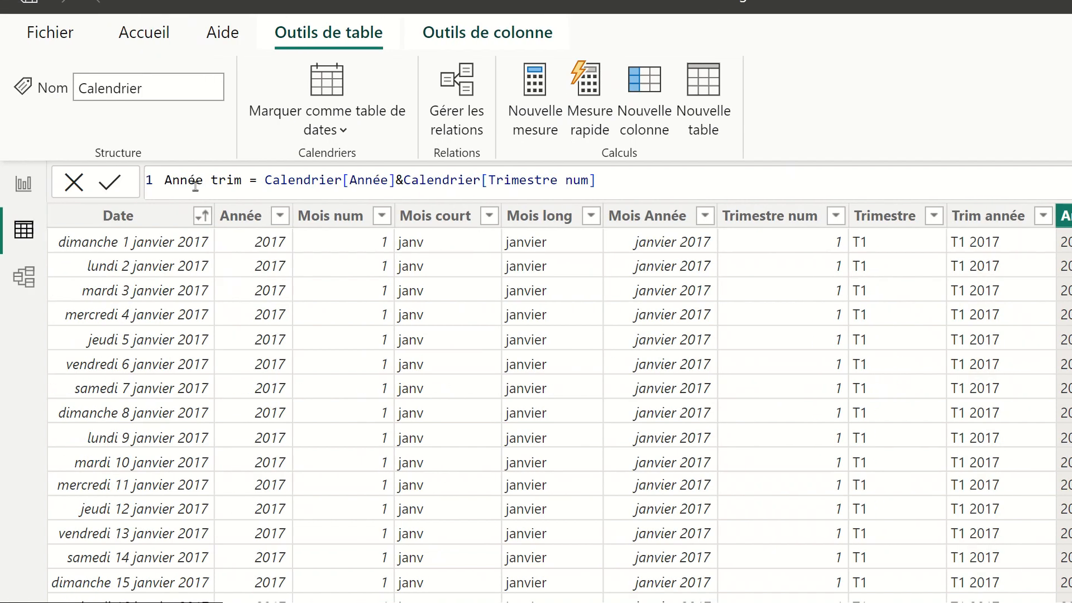
Step: Convert the Année trim column's data type to Nombre entier and check its list of values
click(441, 40)
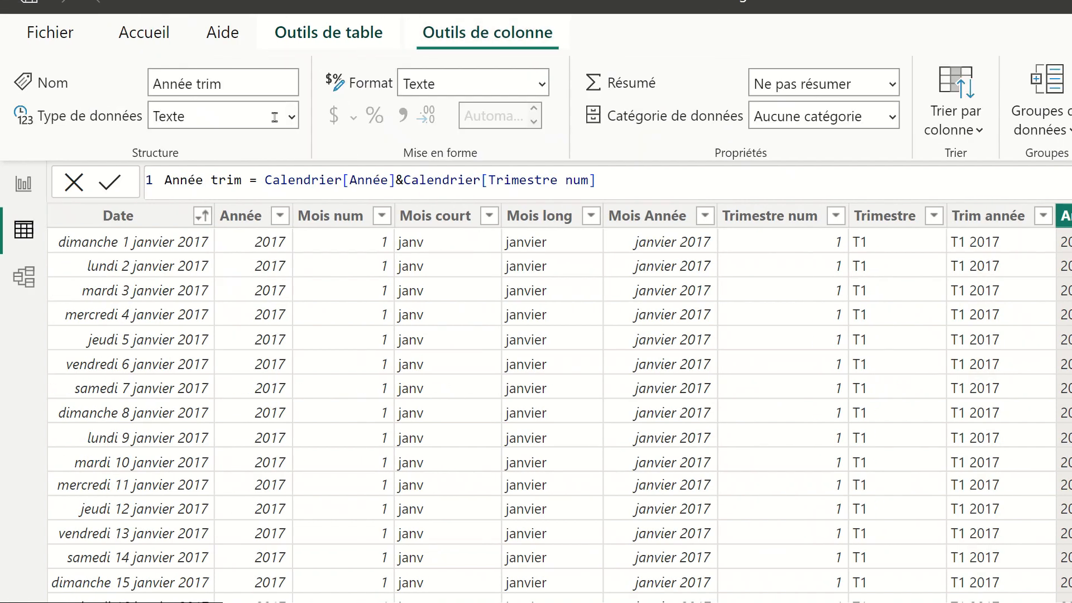
click(292, 115)
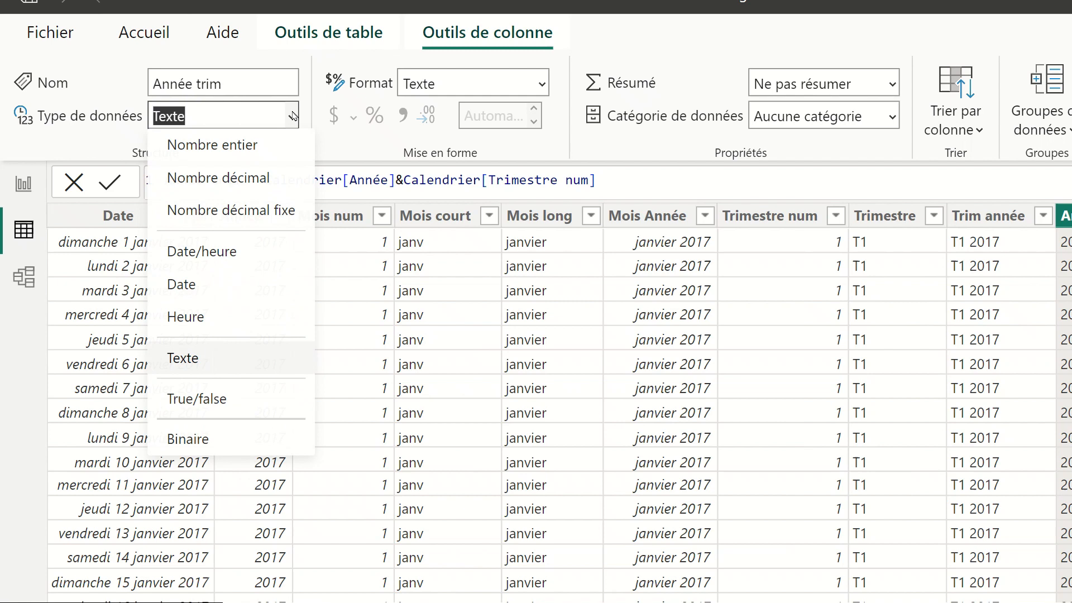
click(243, 145)
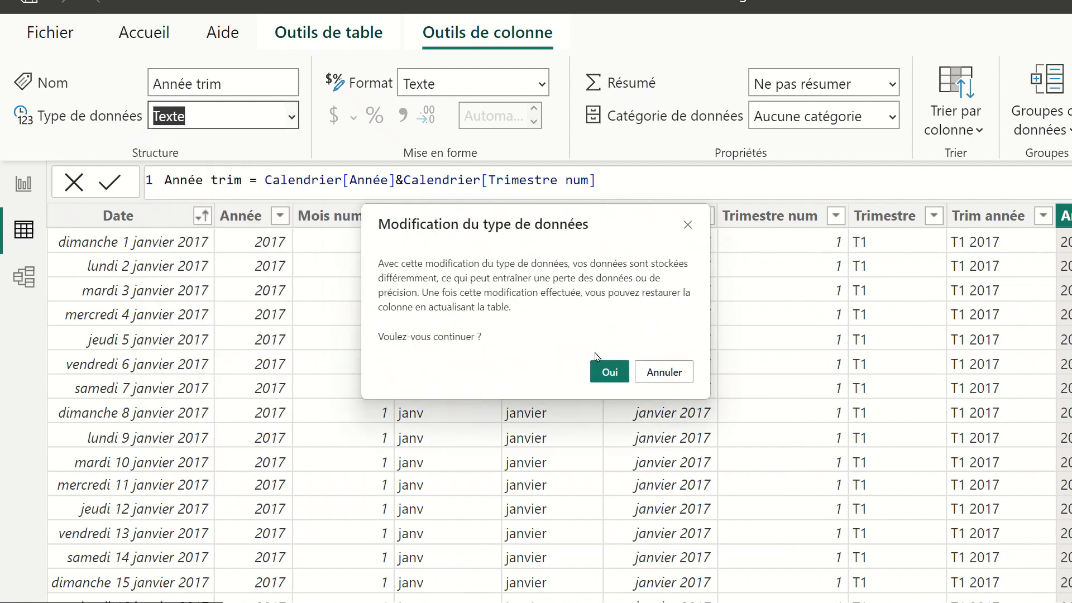
click(610, 372)
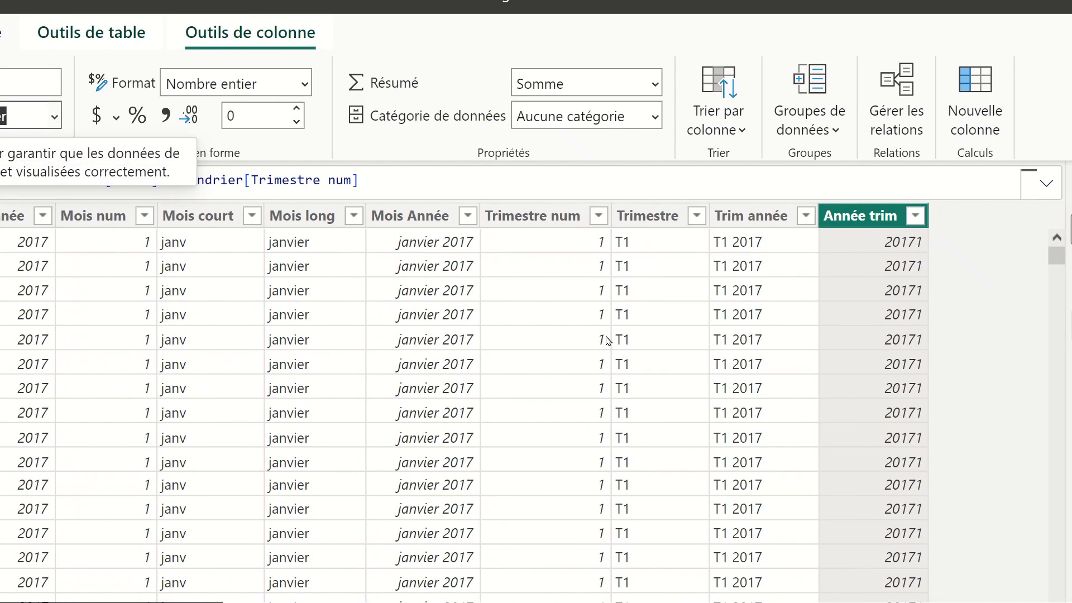
click(914, 224)
mouse_move(923, 386)
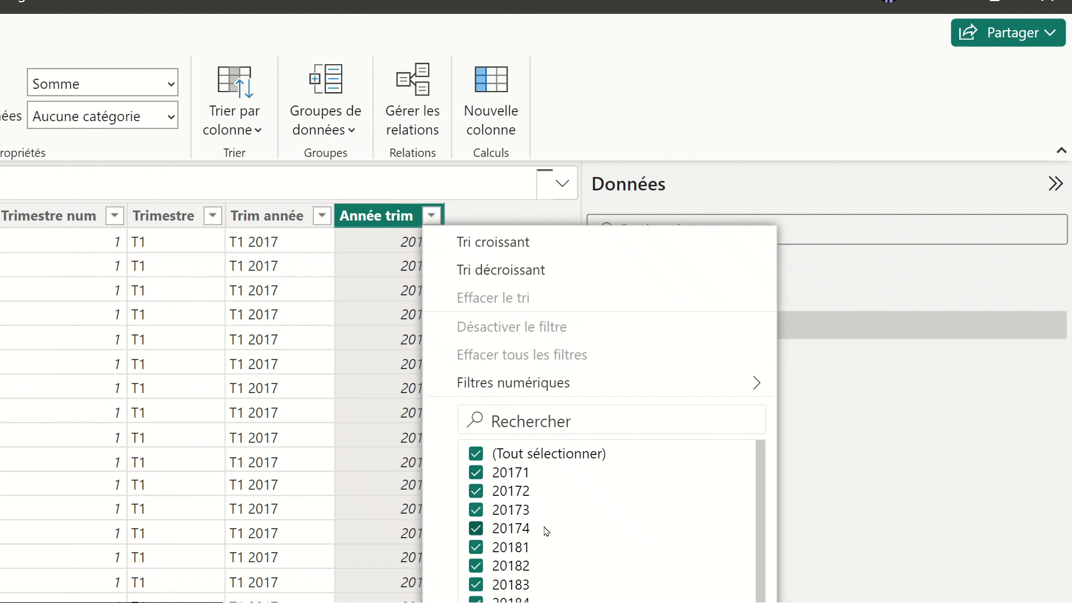
Step: Set the Trim année column to sort by Année trim
click(254, 218)
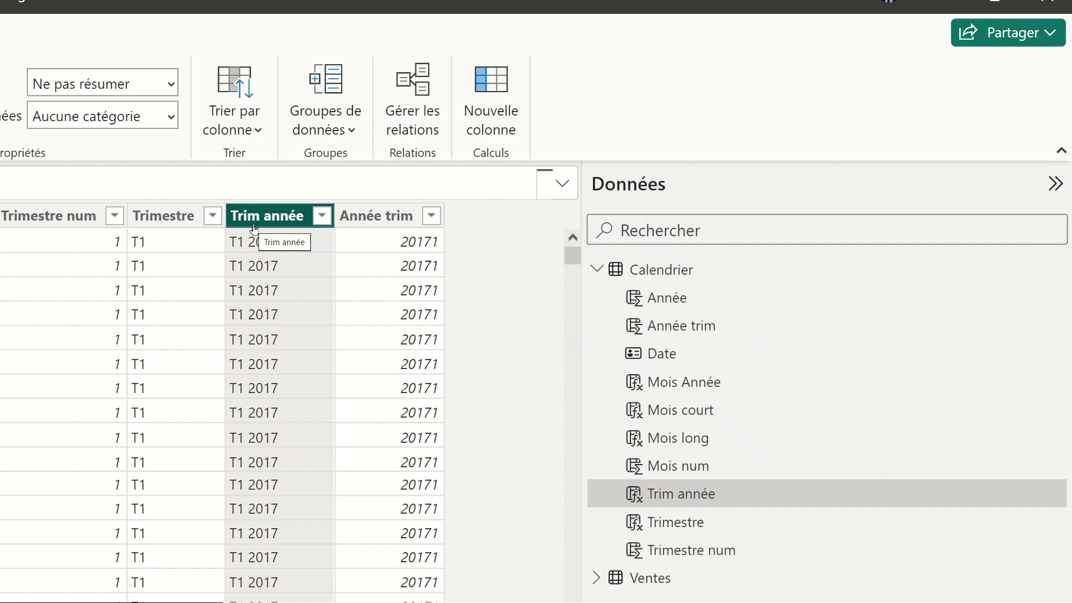
click(229, 117)
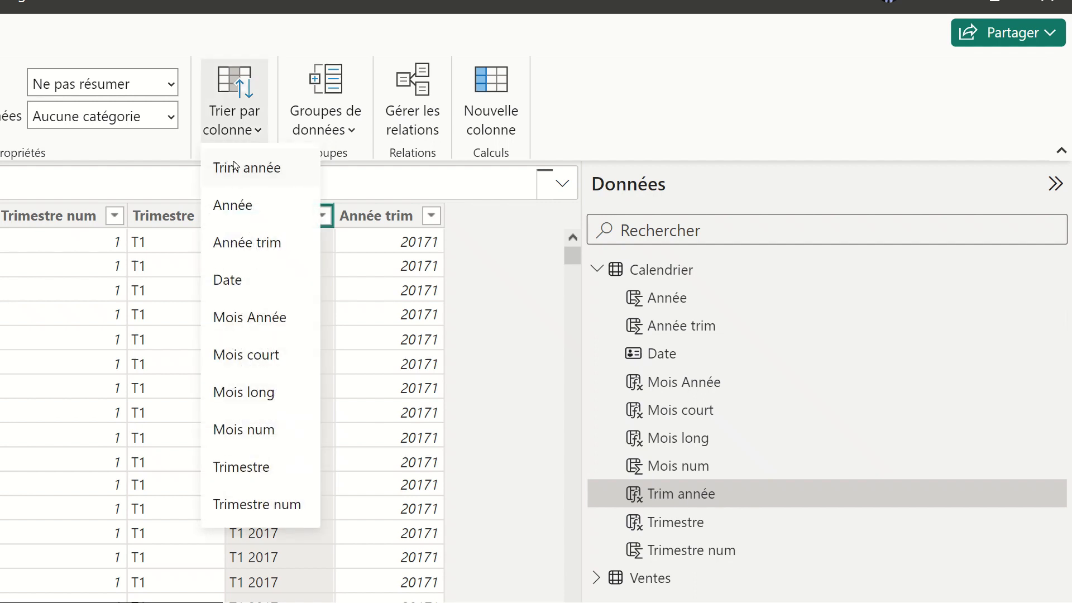
click(246, 244)
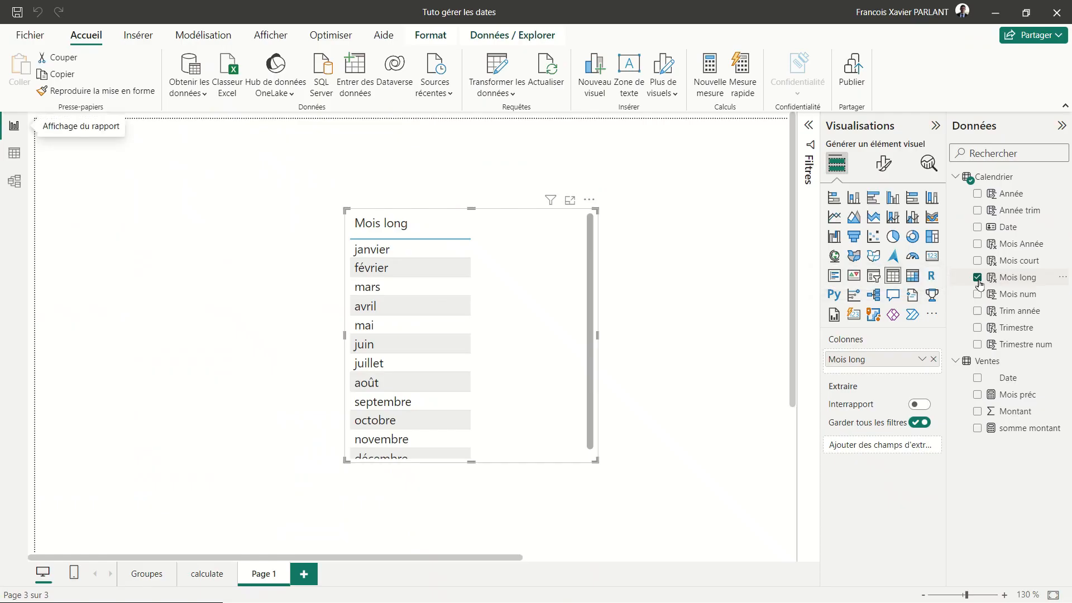
Step: Replace the Mois long field with Trim année in the table visual on Page 1
click(977, 278)
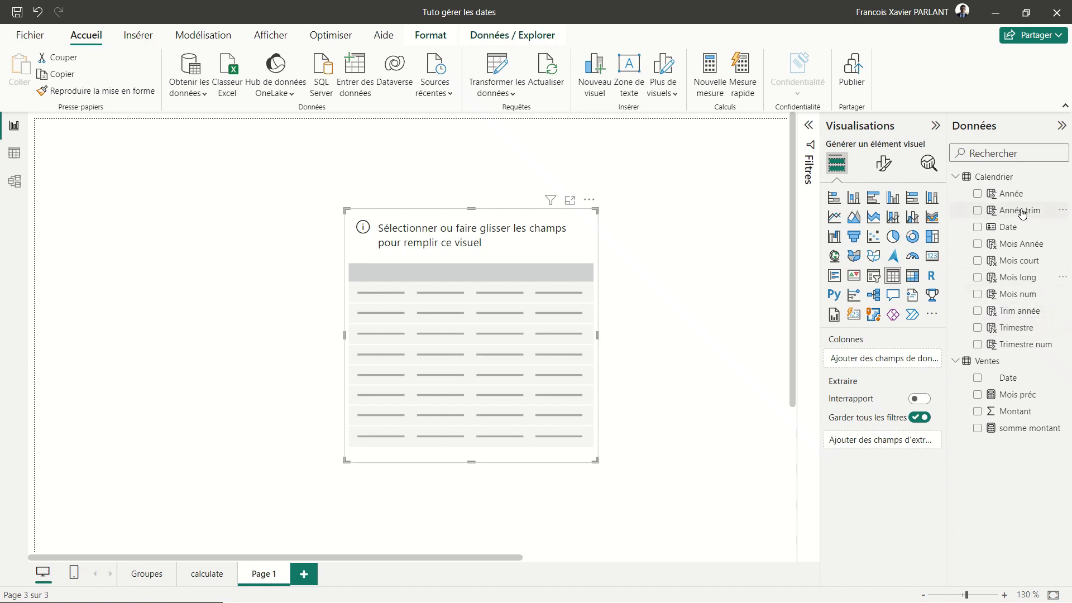
click(1027, 316)
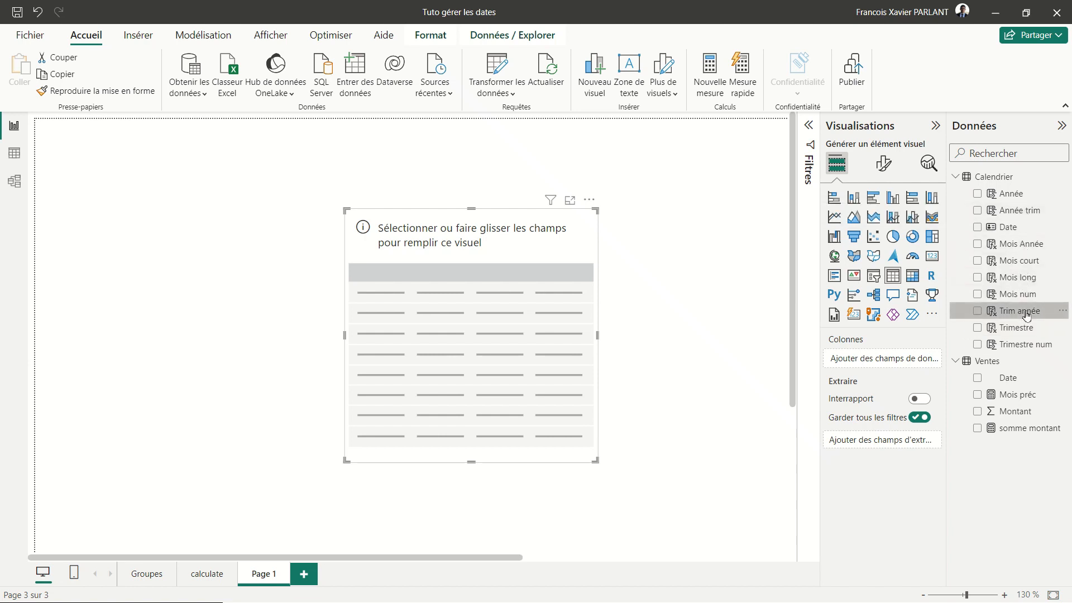
drag(1026, 316, 508, 312)
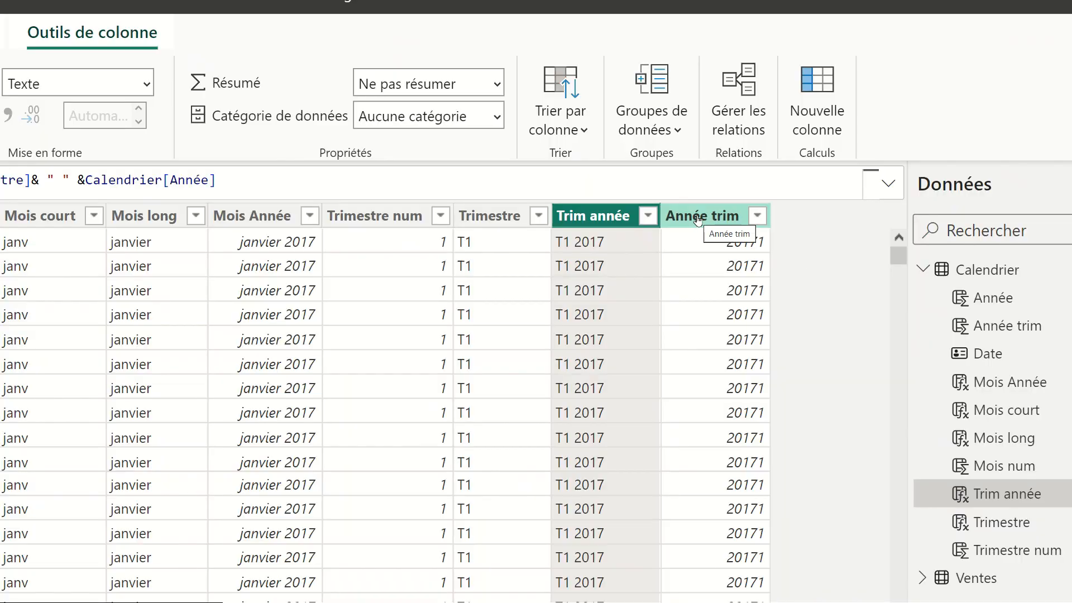
Step: Hide the Année trim column of the Calendrier table from the report view
click(698, 217)
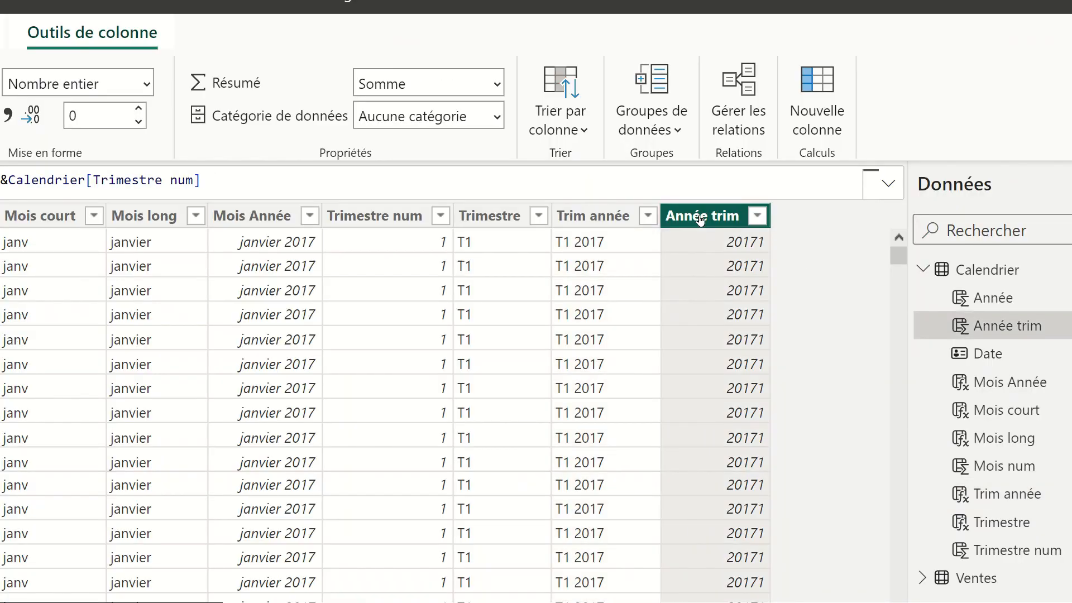
right_click(700, 219)
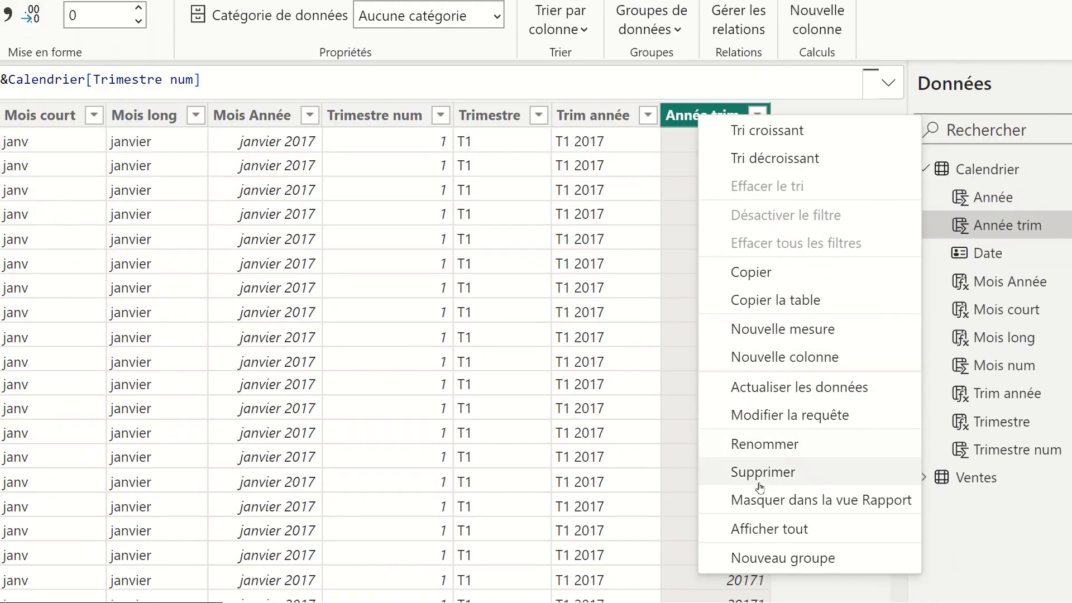
click(760, 499)
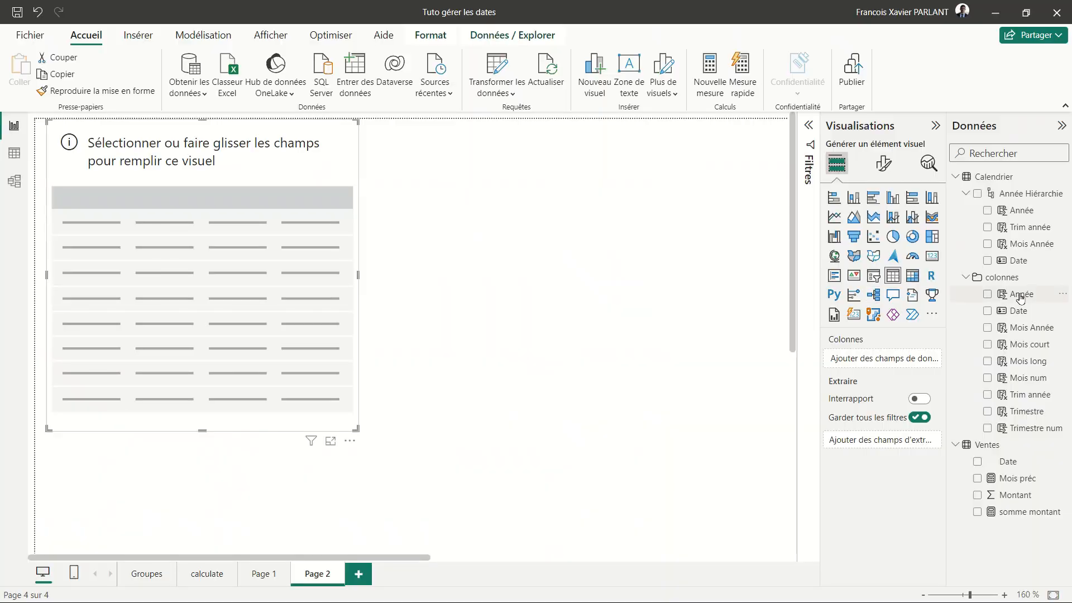
Step: Add the Année column to the empty table visual on Page 2 and set the column's default summarization to Ne pas résumer
drag(1019, 293, 257, 295)
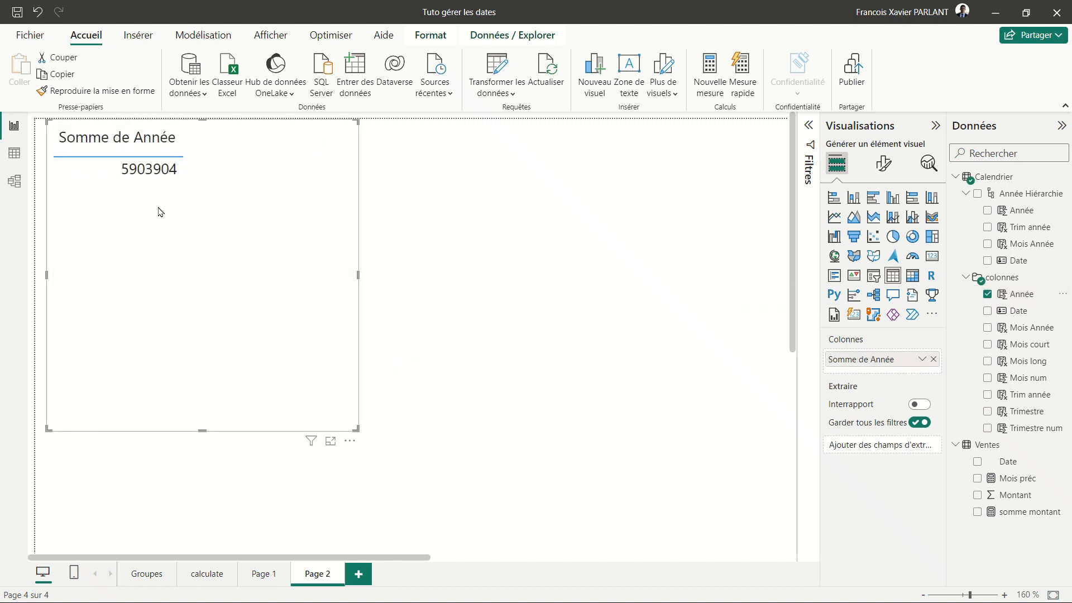
click(14, 153)
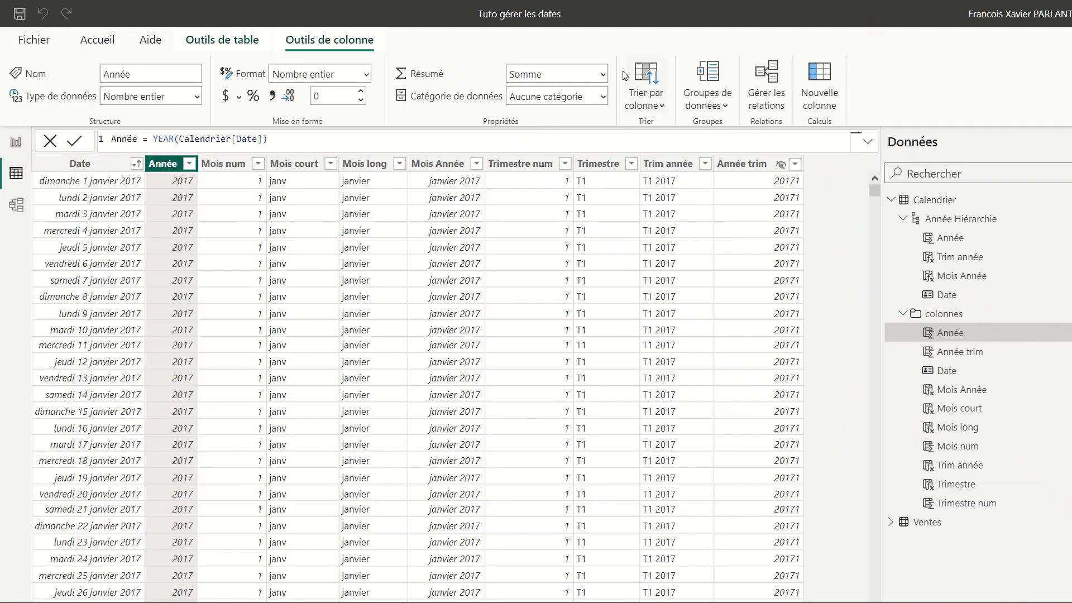
click(604, 75)
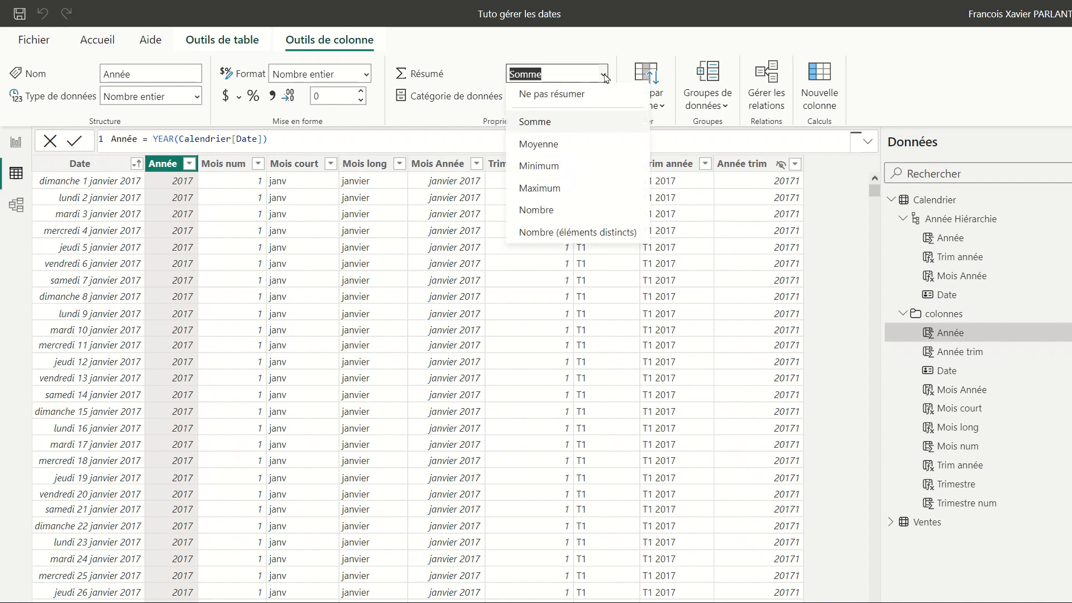
click(577, 96)
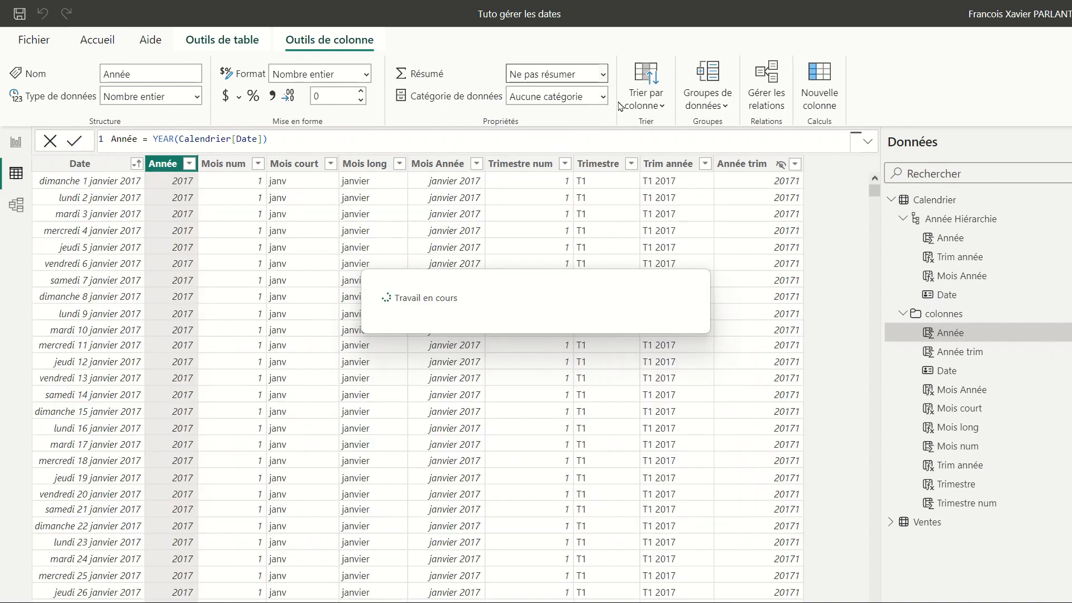
Step: Remove the summed Année field from the Page 2 table visual and add the Année column again
click(20, 147)
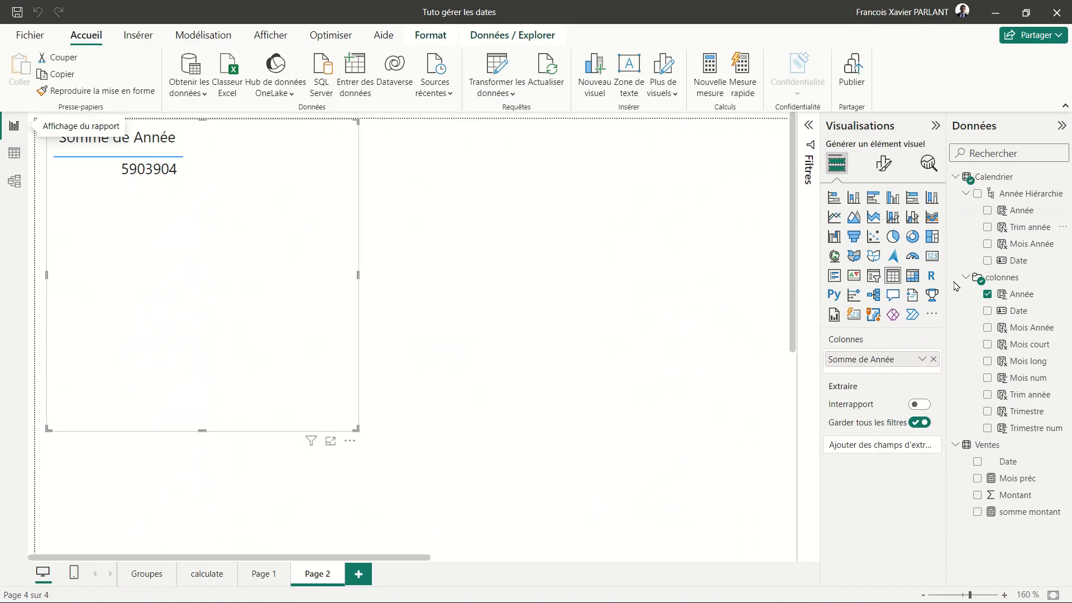
click(933, 359)
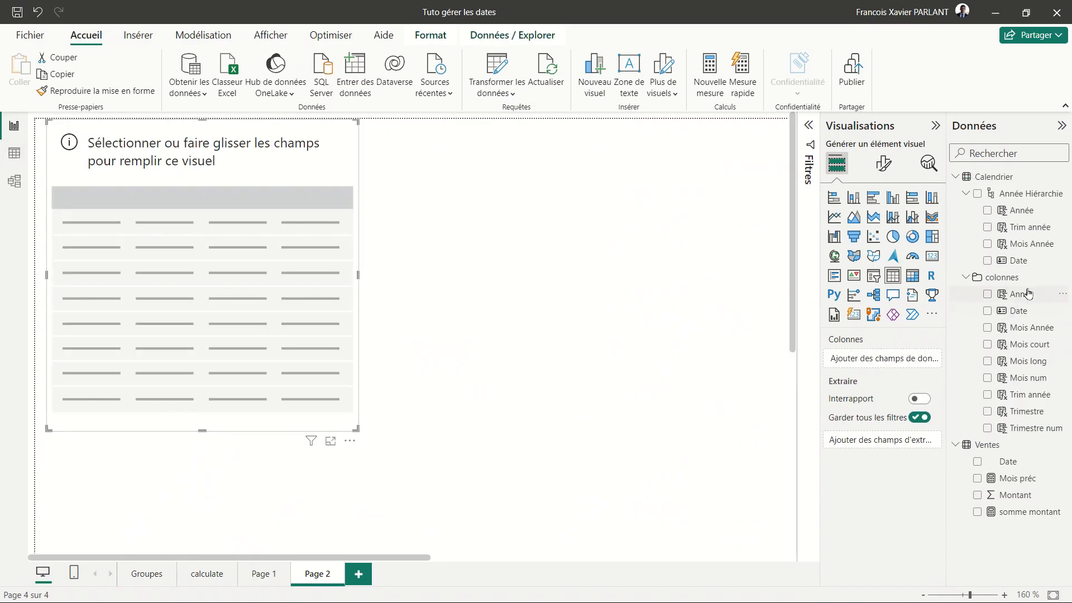
drag(1027, 298, 267, 304)
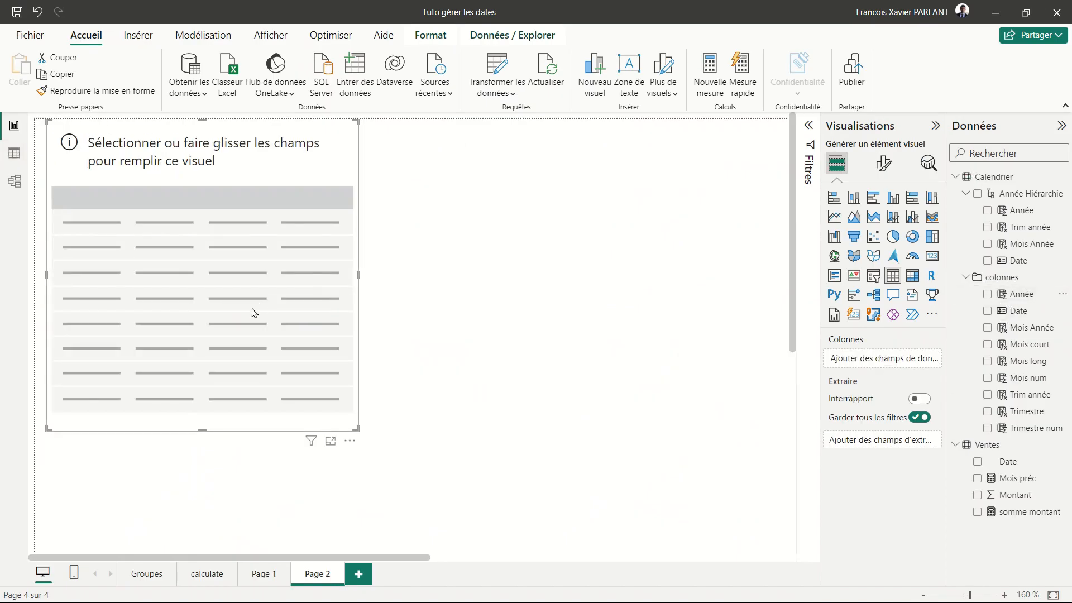
drag(1026, 294, 319, 282)
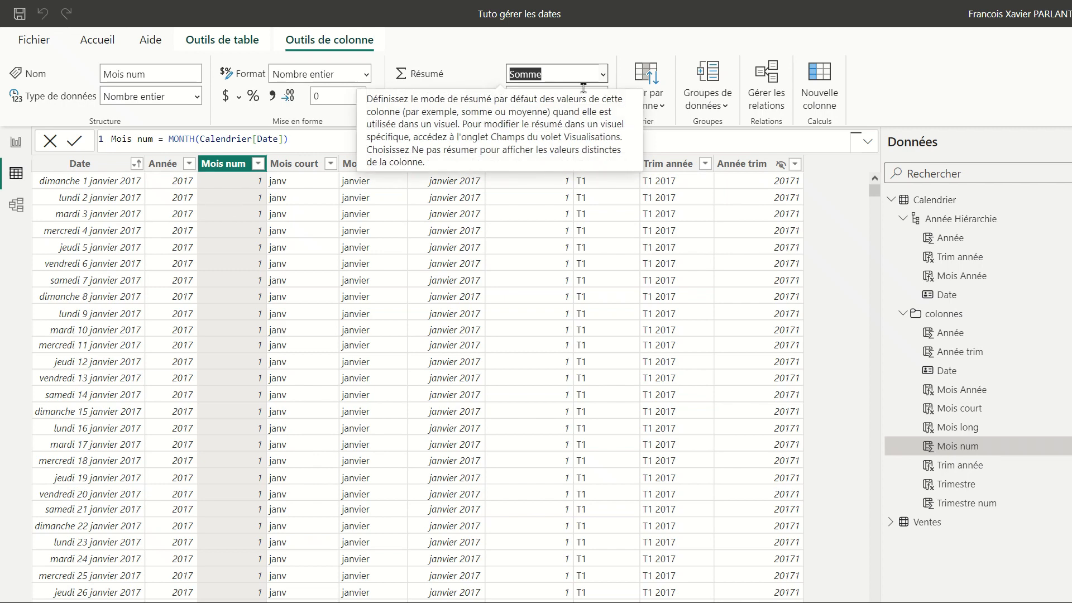
Step: Set the default summarization of the Mois num and Trimestre num columns to Ne pas résumer, and select the Année trim column
click(604, 76)
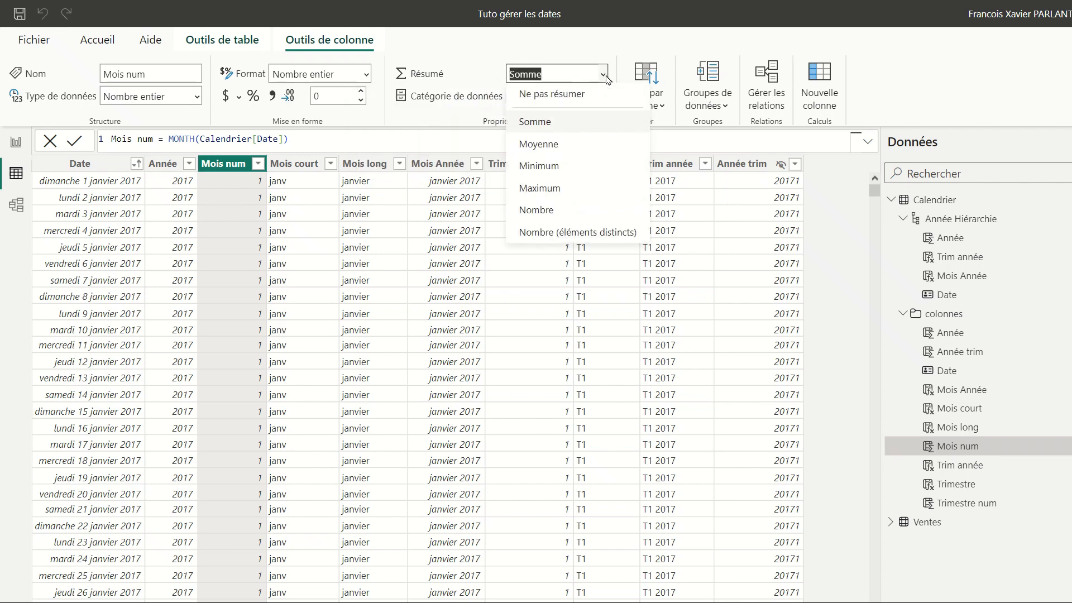
click(565, 101)
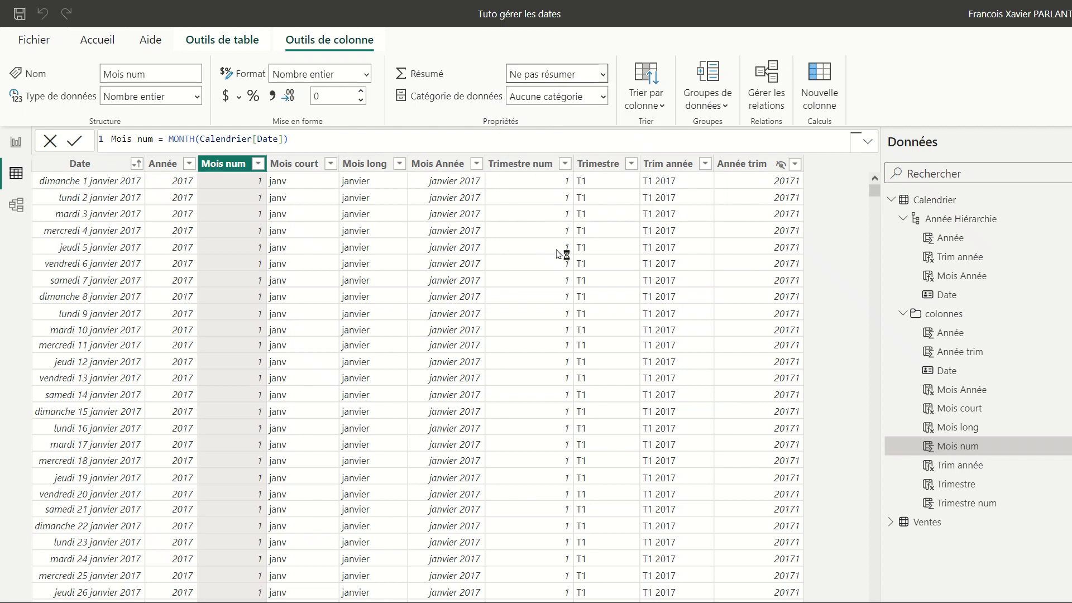
click(535, 163)
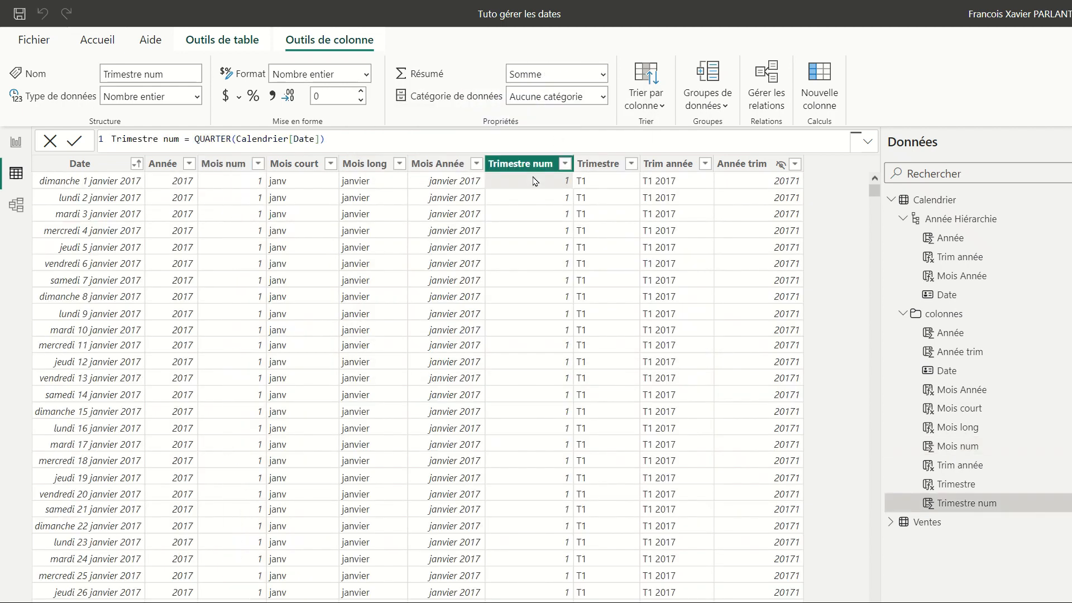
click(604, 73)
click(569, 93)
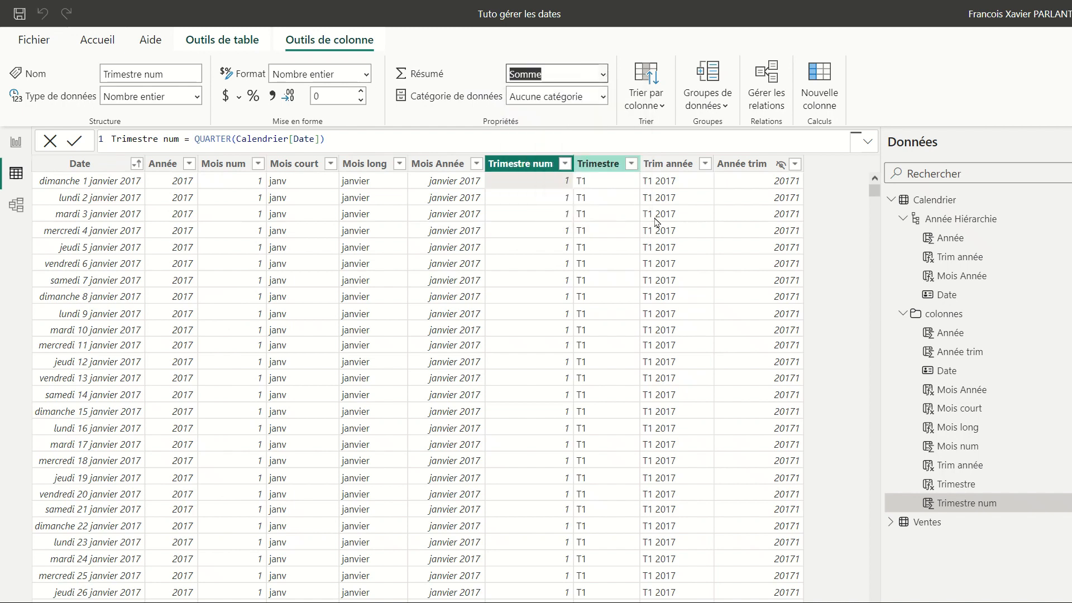
click(740, 163)
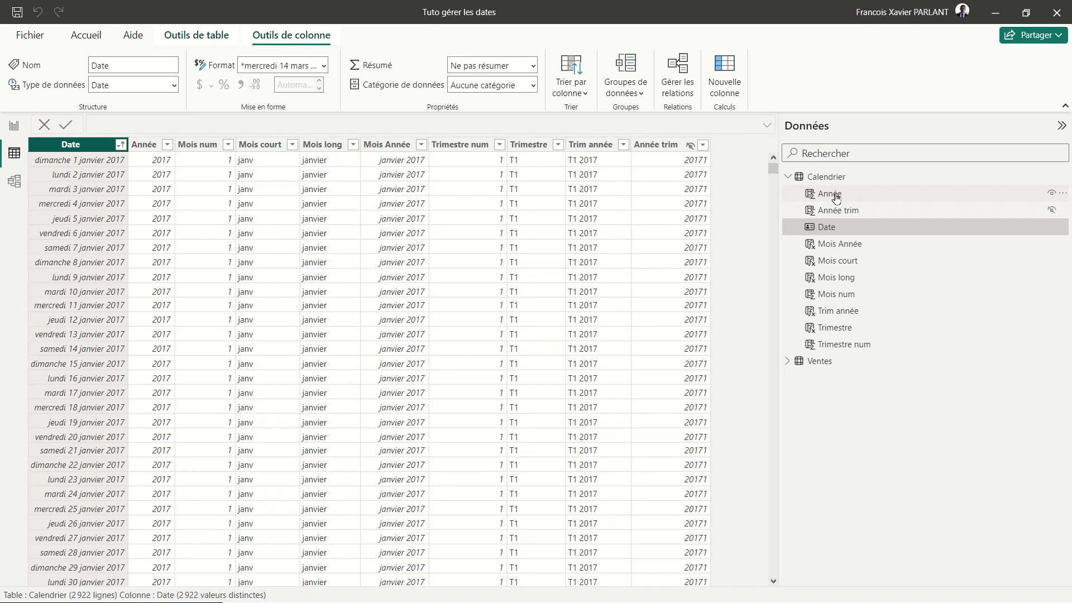
Step: Create a hierarchy from the Année column of the Calendrier table
right_click(835, 199)
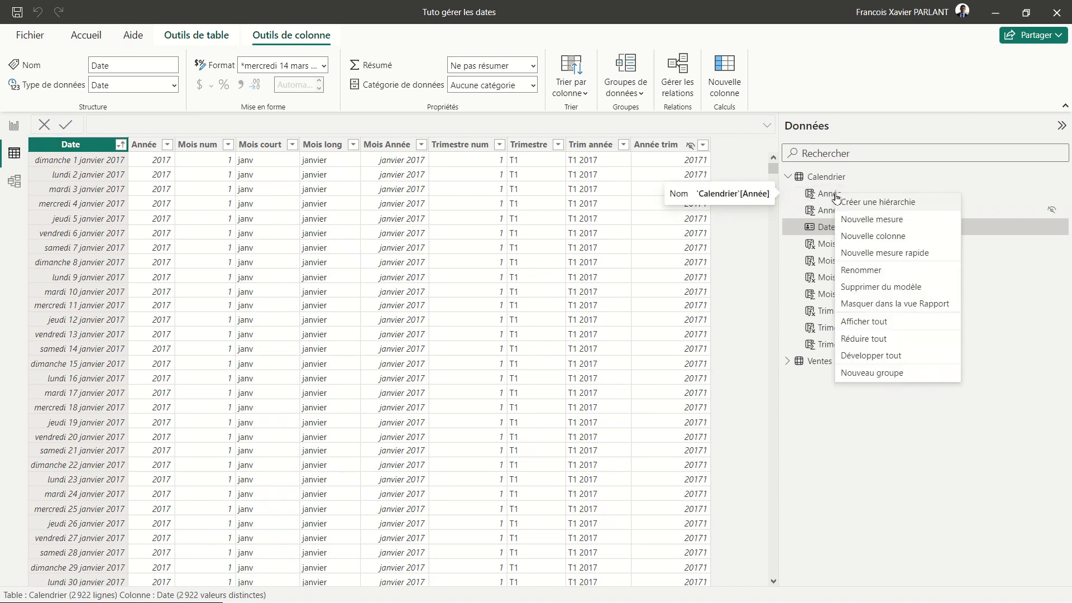
Step: Create a hierarchy from the Année column of the Calendrier table and add Trim année as its second level
click(879, 204)
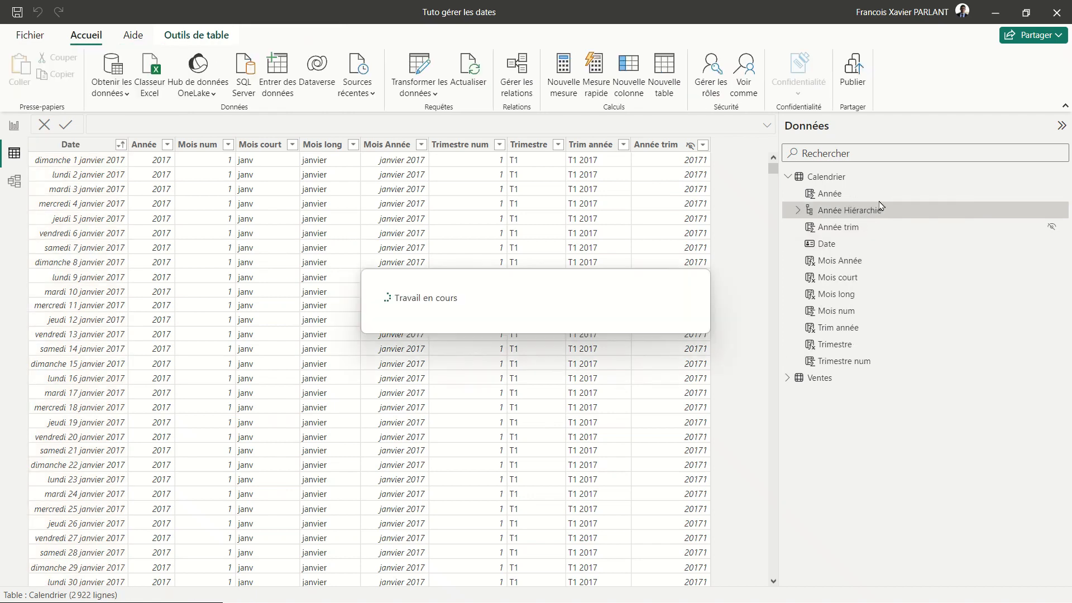
click(797, 210)
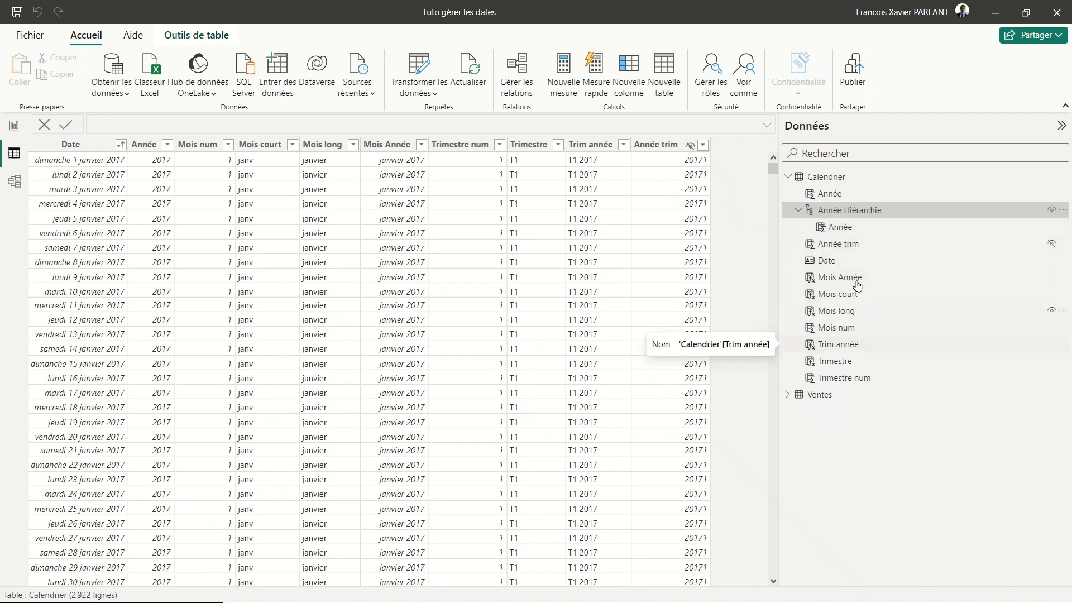
right_click(851, 346)
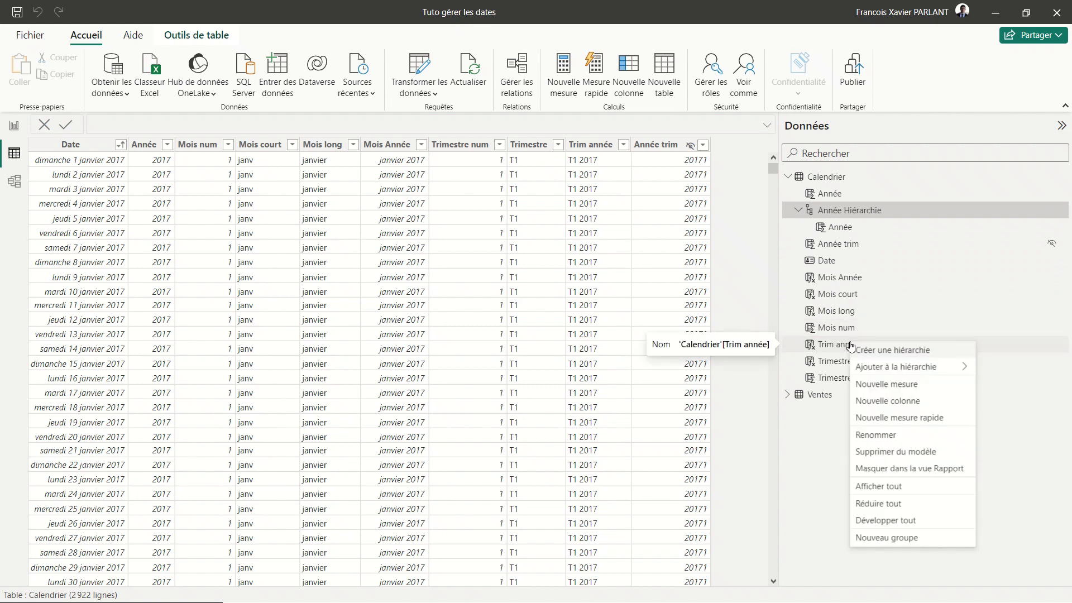
mouse_move(880, 370)
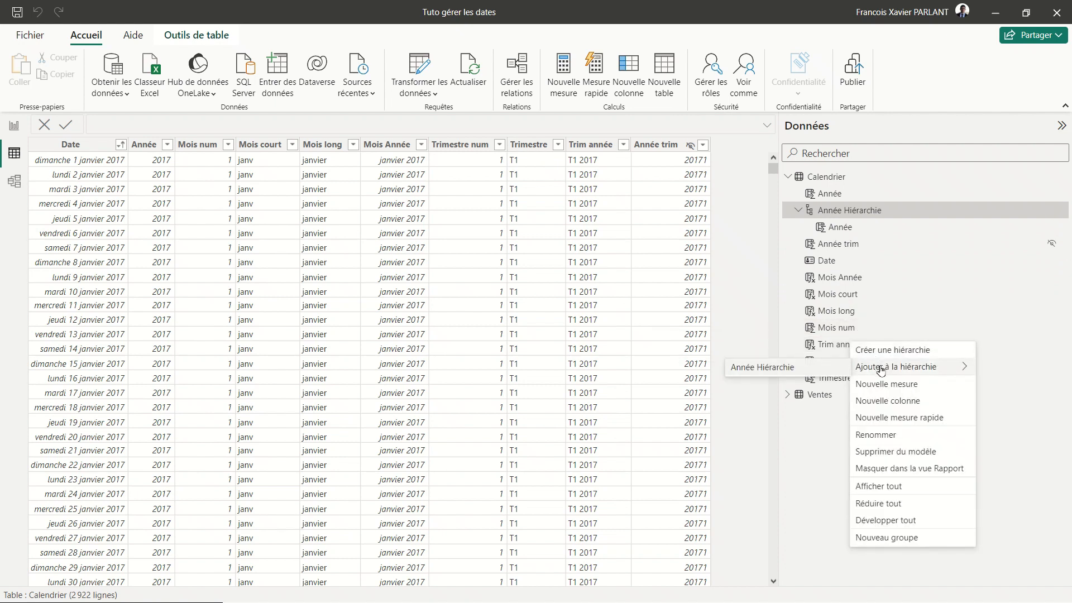
click(799, 369)
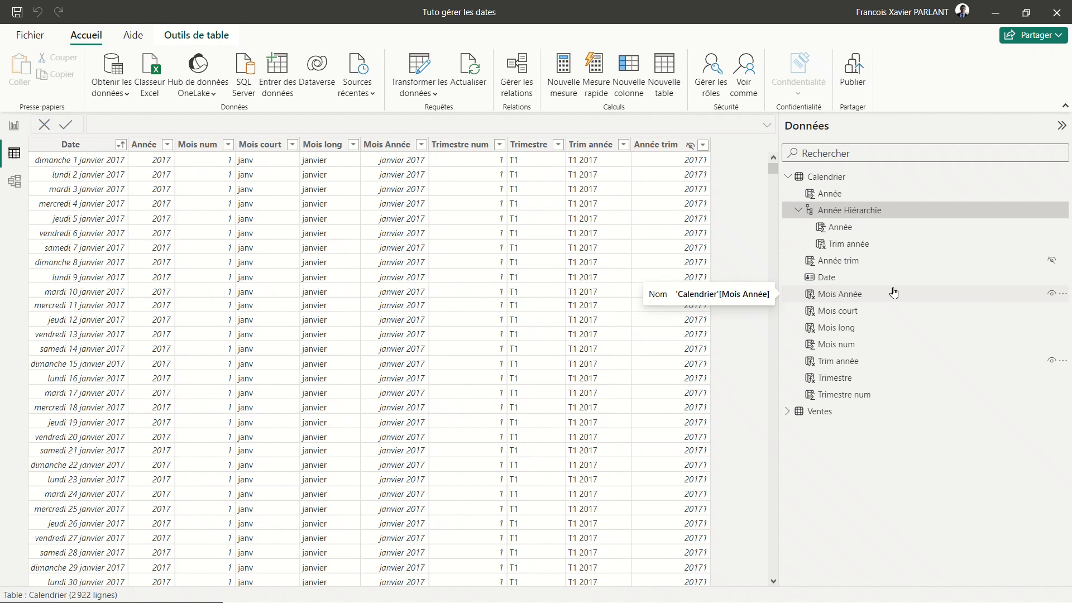
Step: Add the Mois Année and Date columns to Année Hiérarchie as its lowest levels
right_click(856, 296)
mouse_move(891, 329)
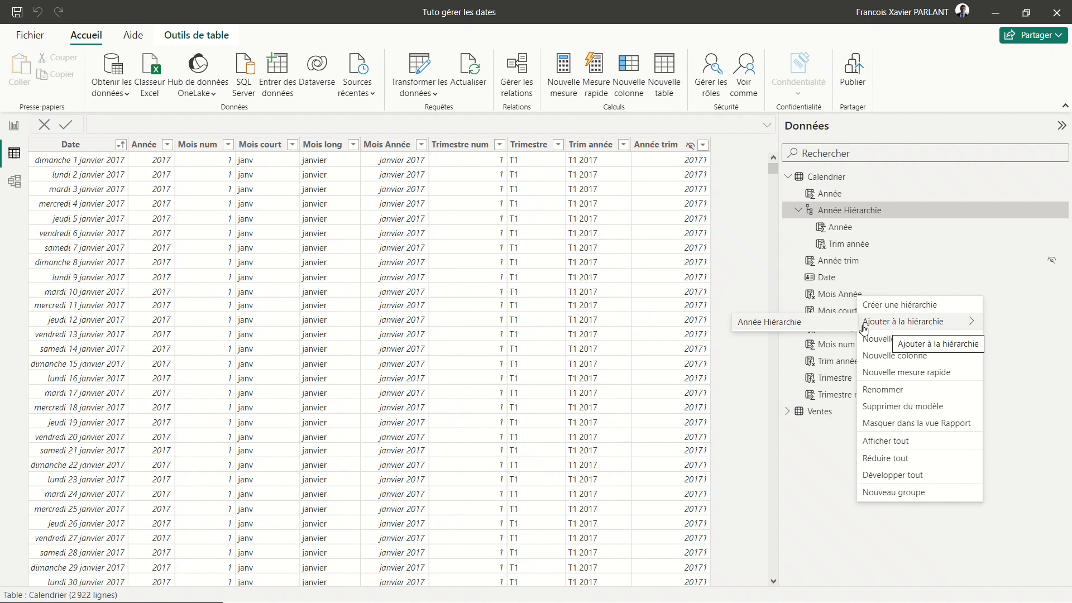
click(776, 322)
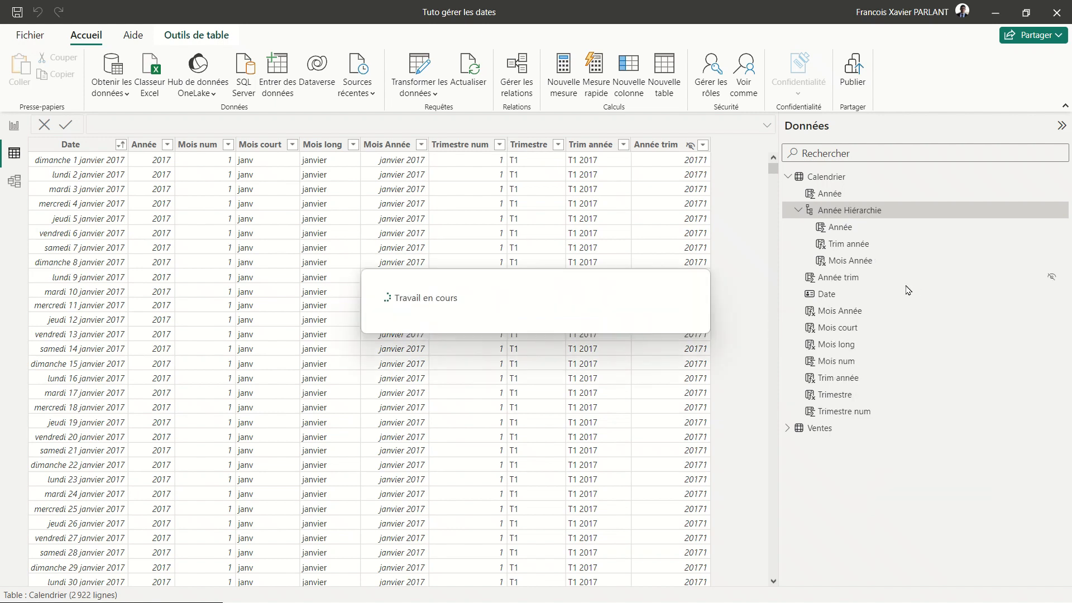
right_click(845, 264)
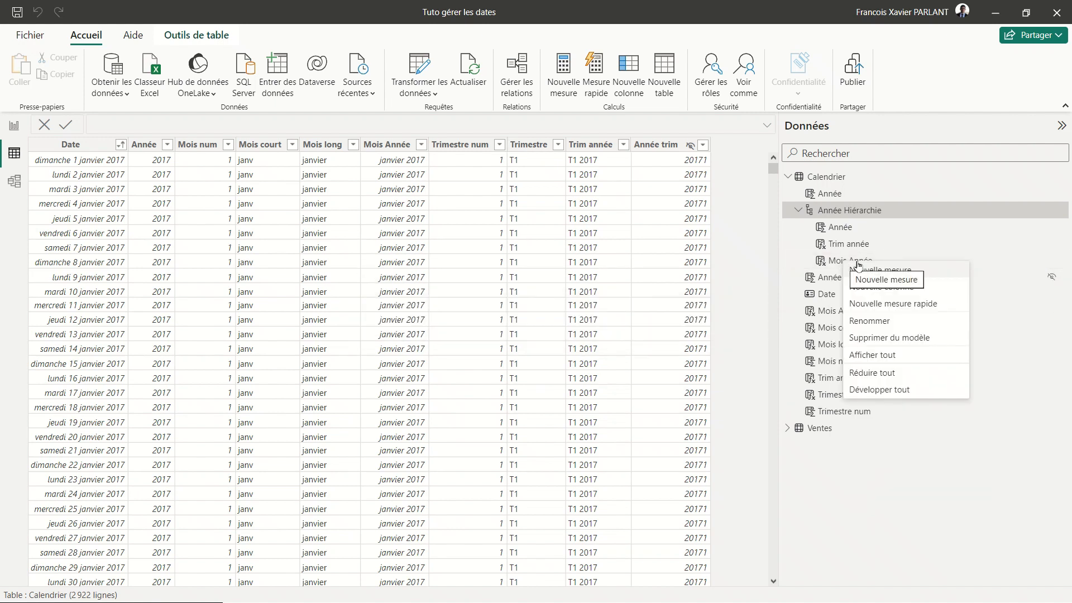
click(885, 441)
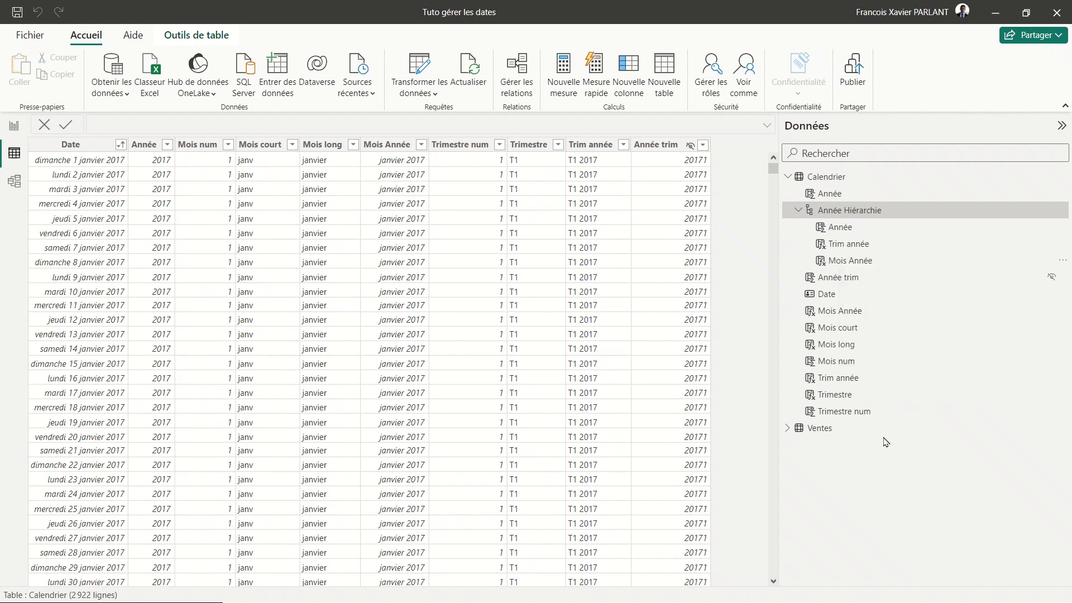
right_click(832, 302)
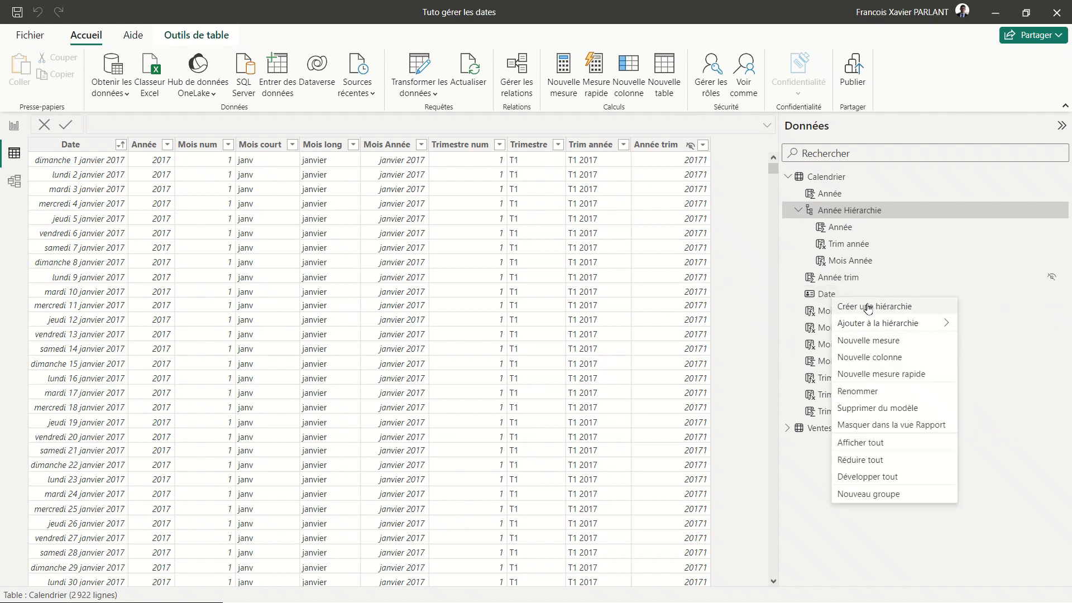
mouse_move(868, 323)
click(787, 323)
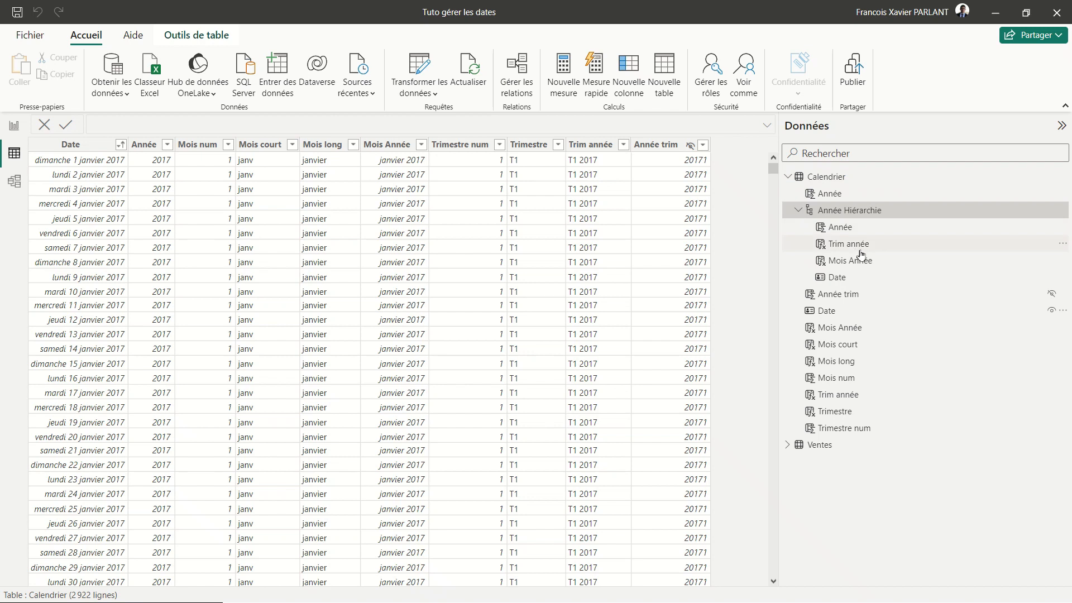
Step: Examine the levels of Année Hiérarchie and its properties in the model view
drag(841, 248, 841, 233)
click(15, 186)
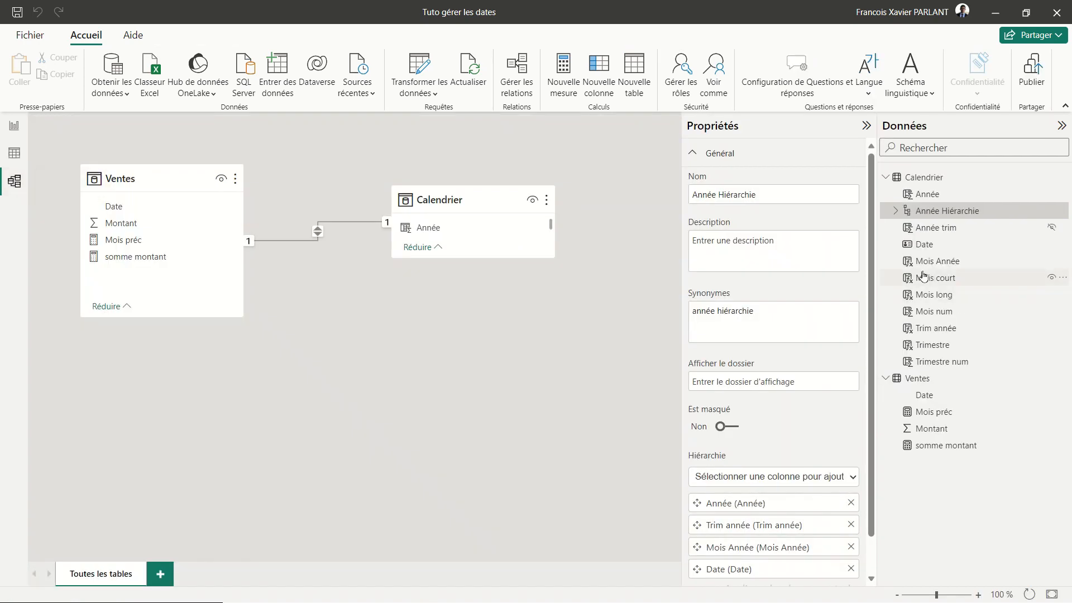
click(897, 211)
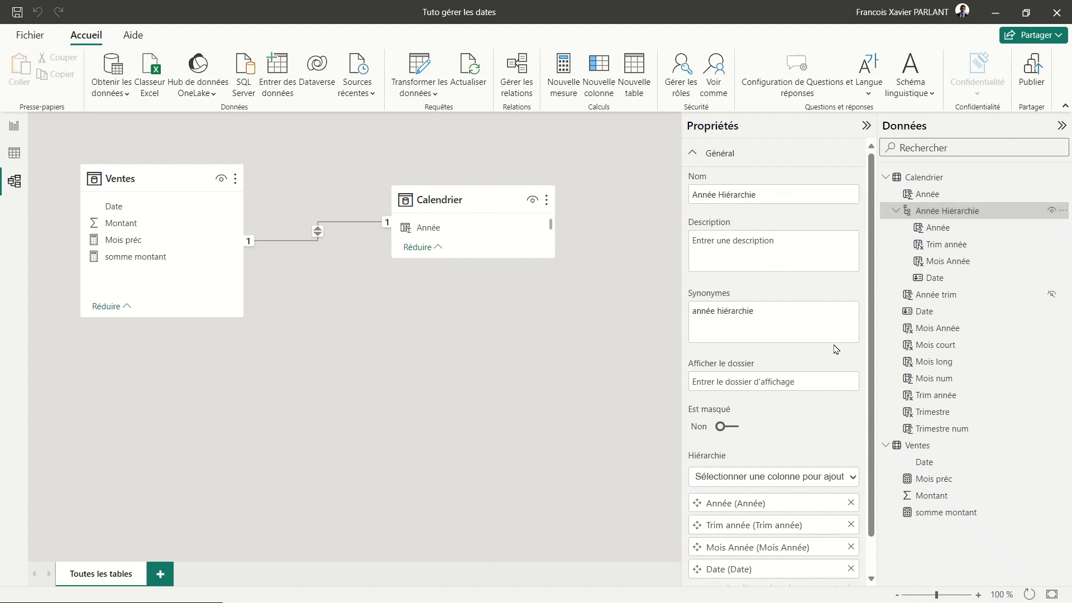
scroll(836, 349, down, 1)
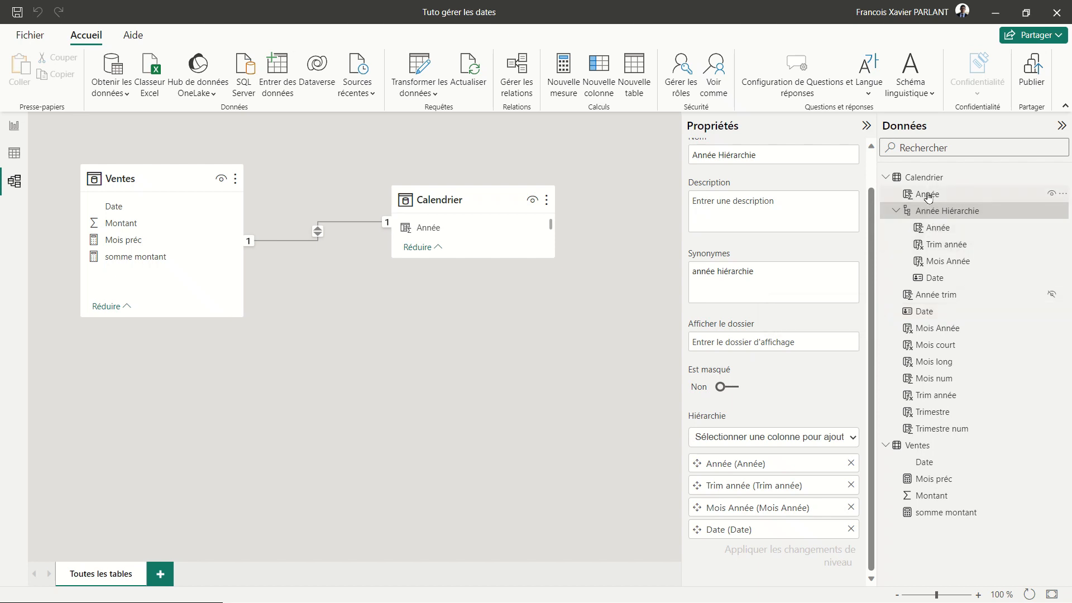
Step: Group all Calendrier columns outside the hierarchy into a display folder named "colonnes"
click(907, 195)
ctrl+click(943, 295)
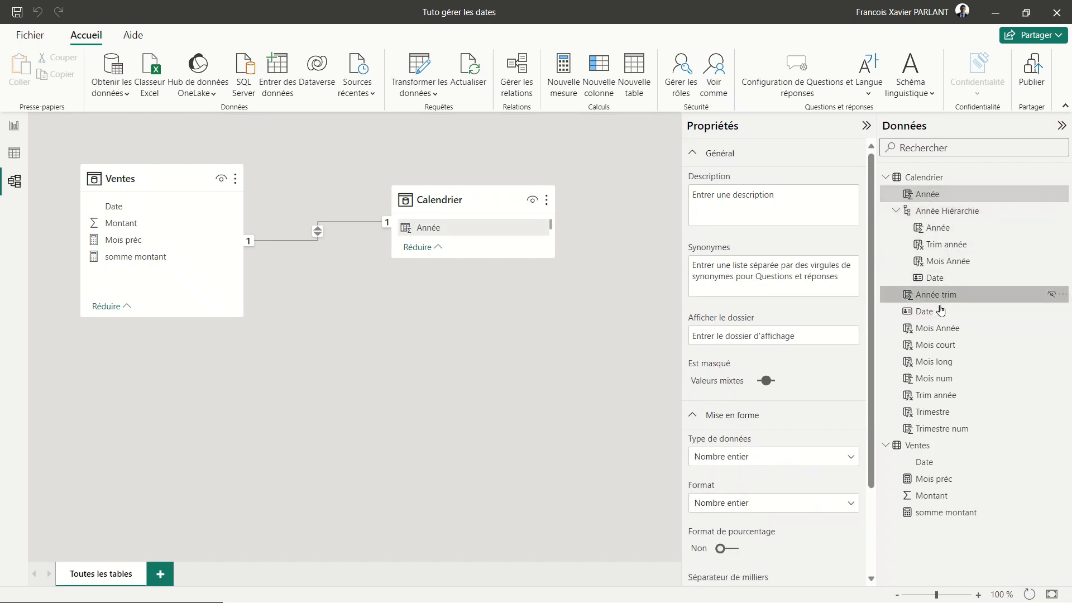
shift+click(943, 431)
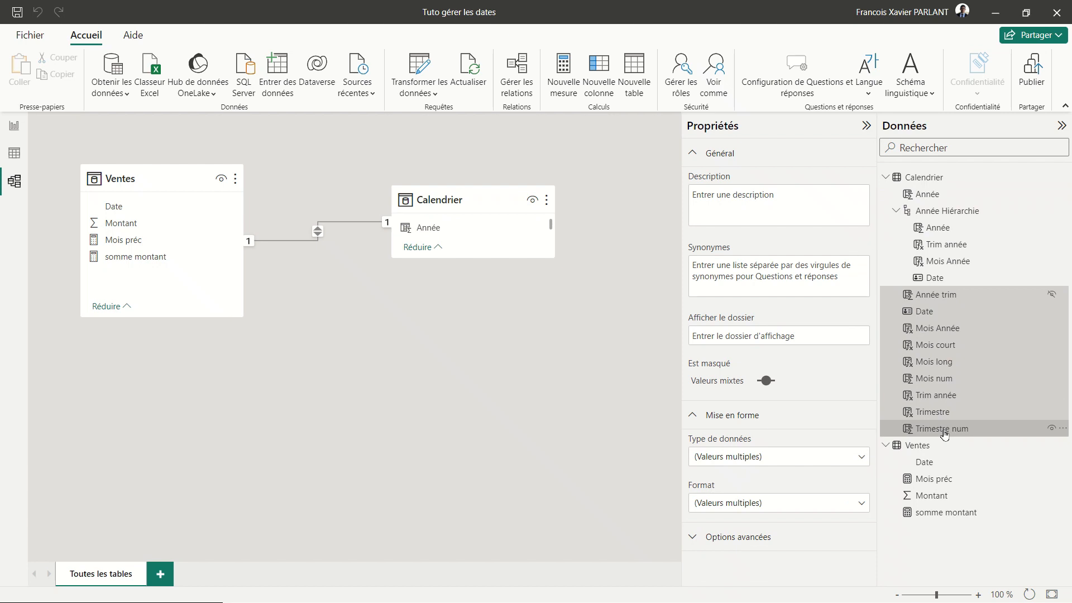
ctrl+click(937, 196)
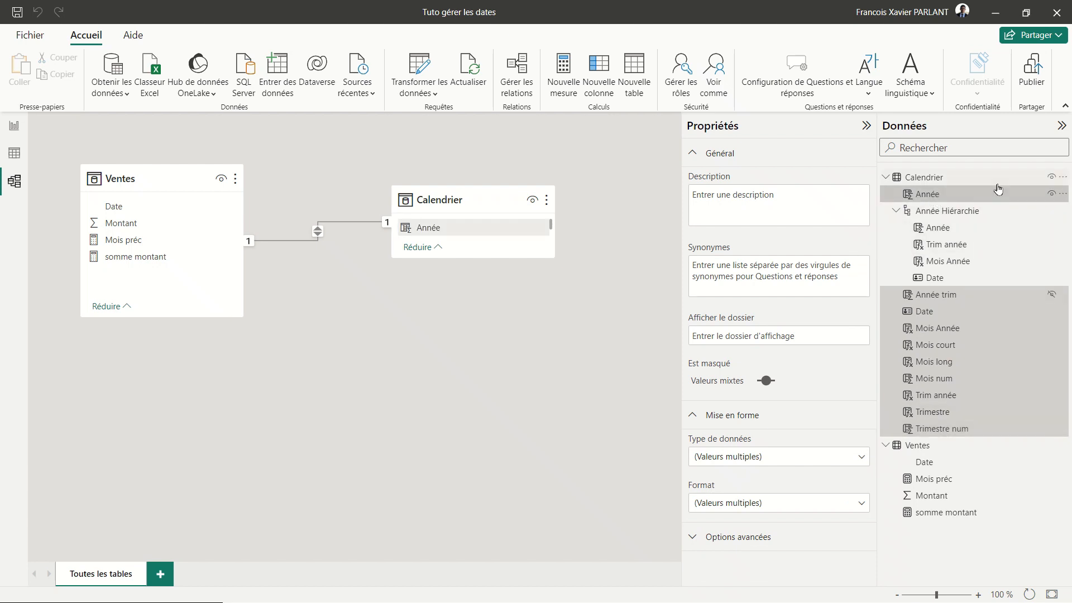
click(775, 337)
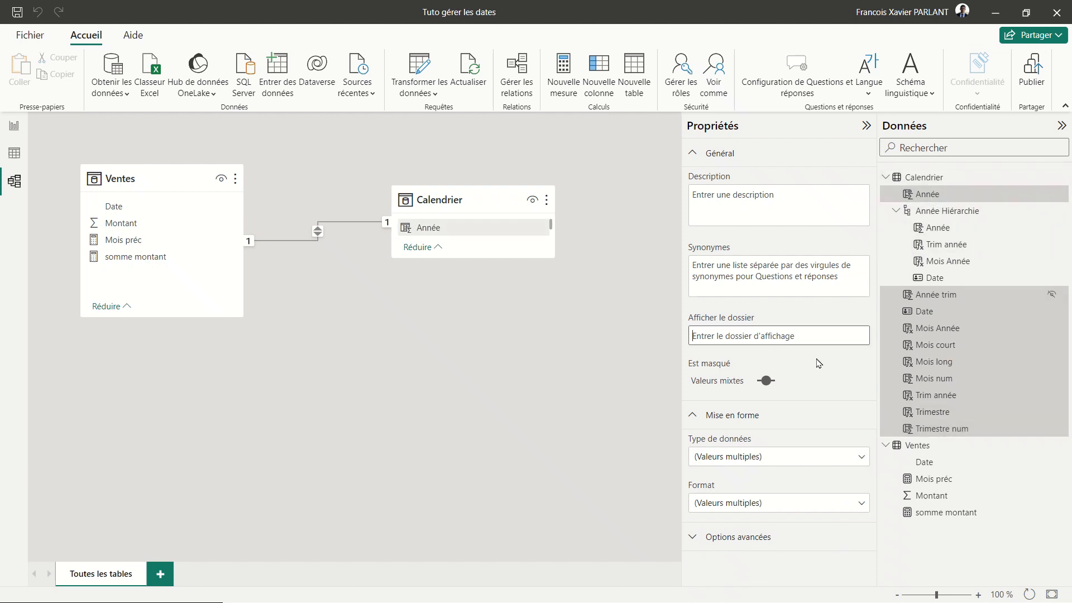
text(colonnes)
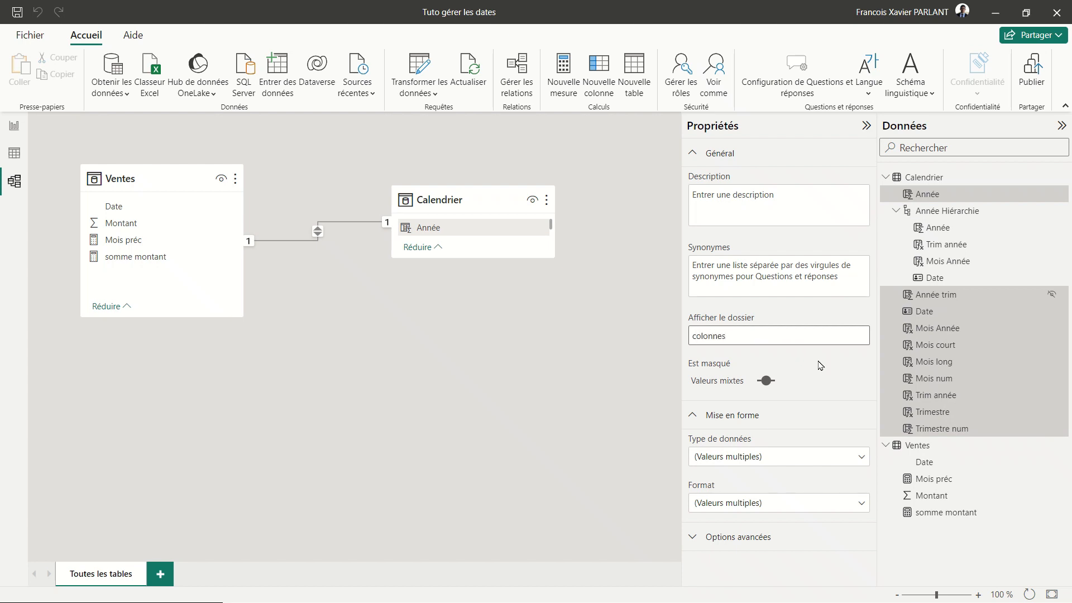
key(Return)
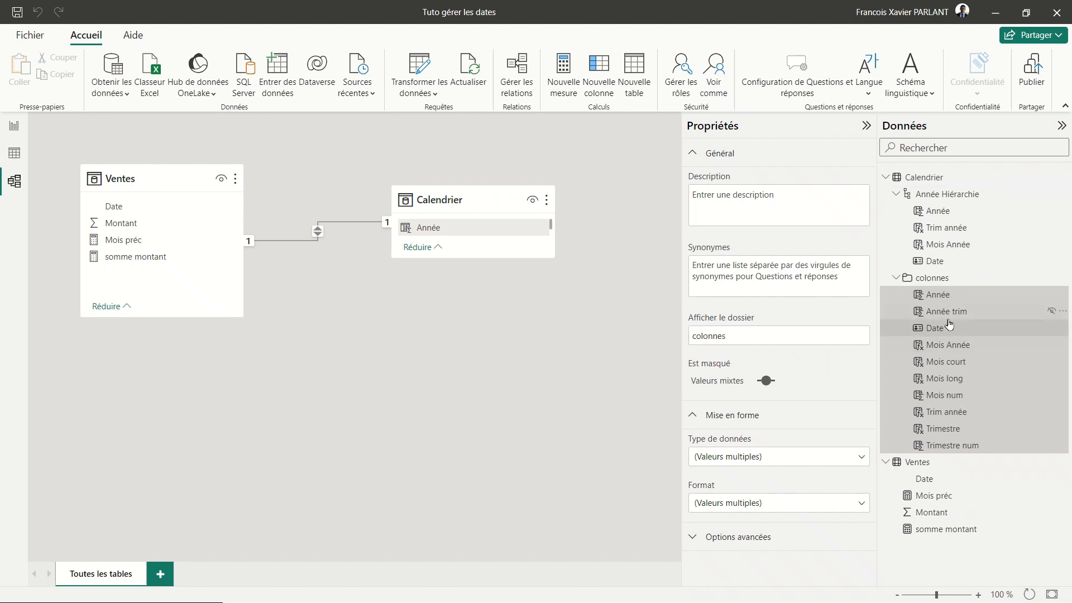
click(896, 279)
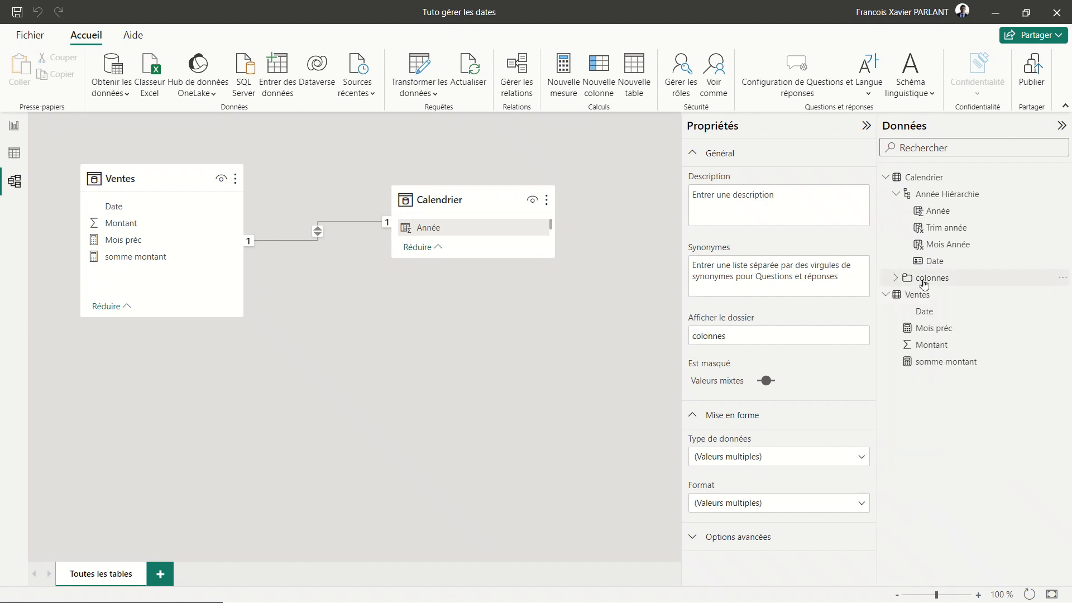
click(895, 278)
click(894, 280)
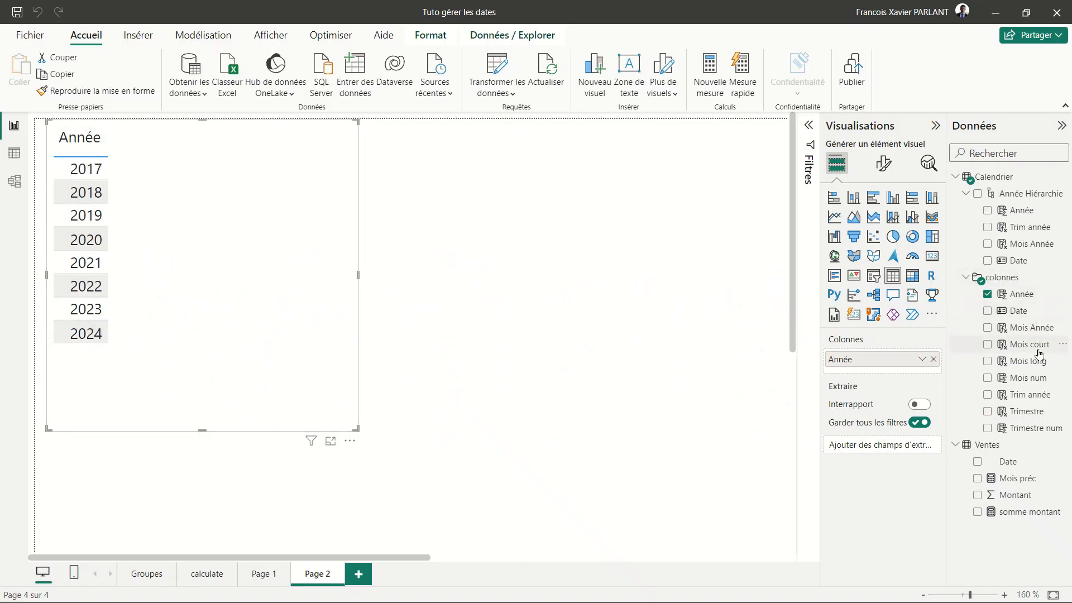
Step: Add the Mois long and Montant fields to the Année table visual on Page 2 and enlarge the visual
drag(1030, 361, 313, 287)
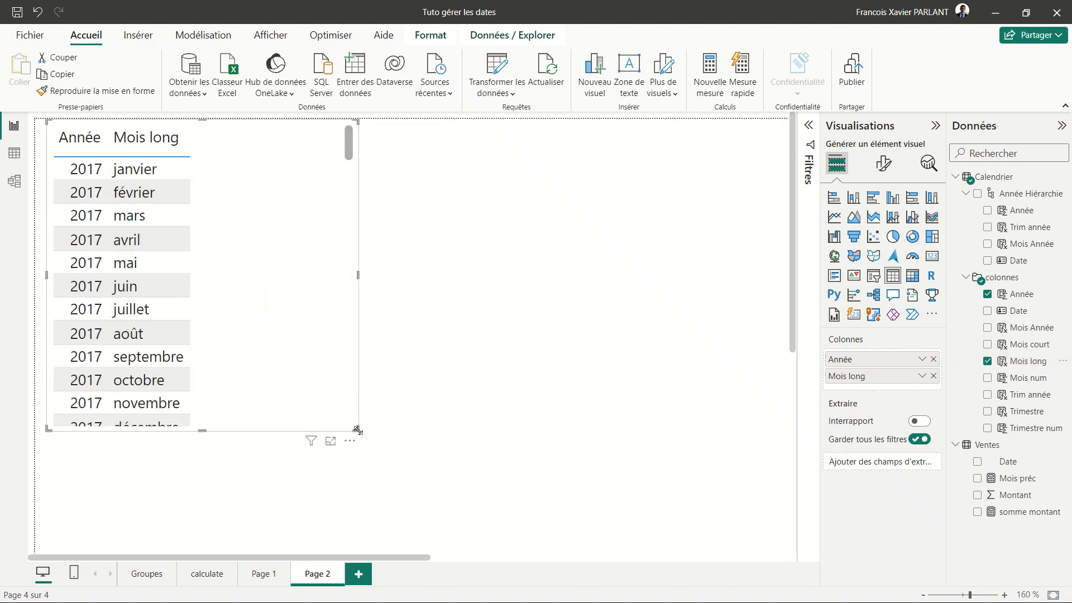
drag(357, 430, 392, 519)
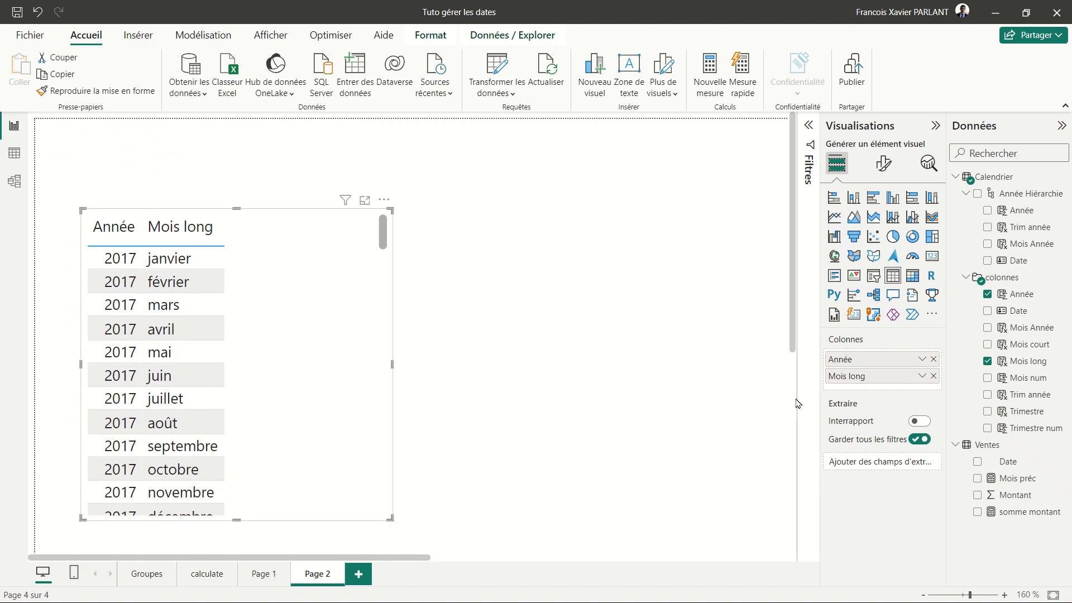
drag(1015, 495, 360, 398)
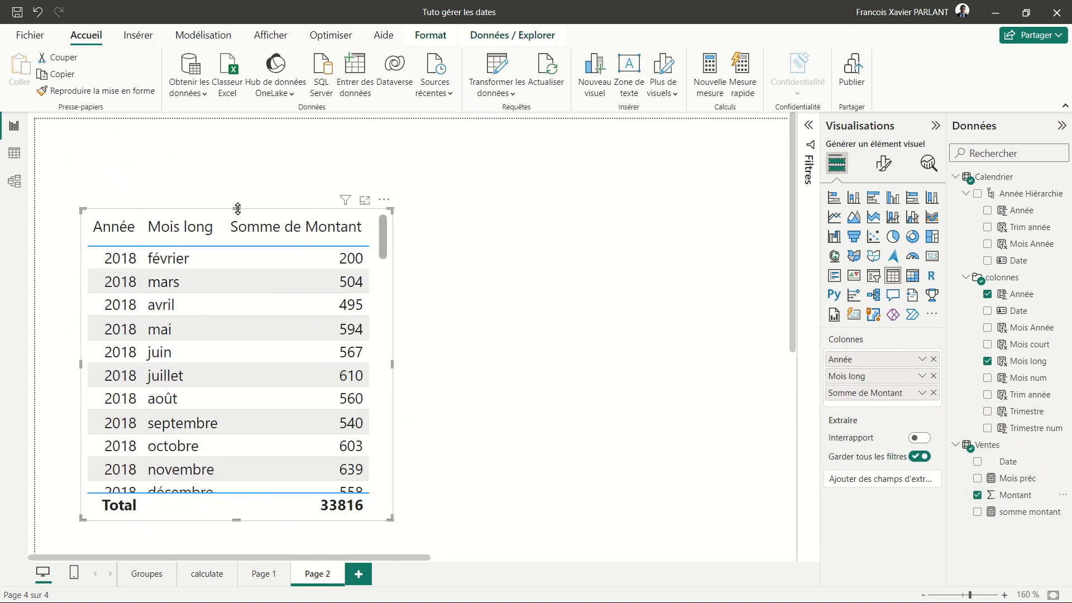
drag(237, 208, 213, 120)
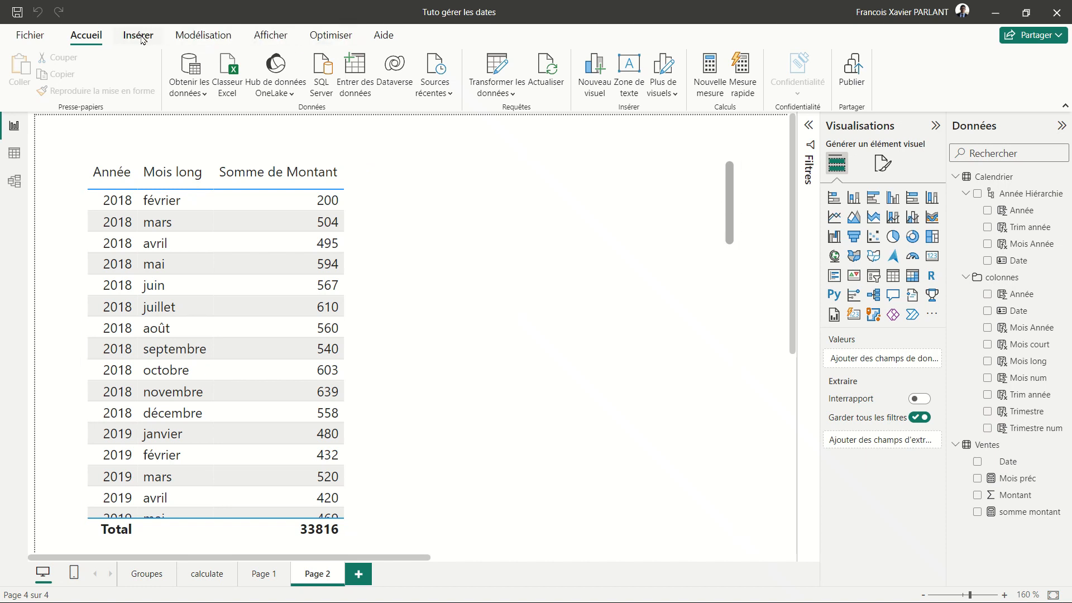
Step: Create a new calculated table named "_mesures" for storing measures
click(208, 38)
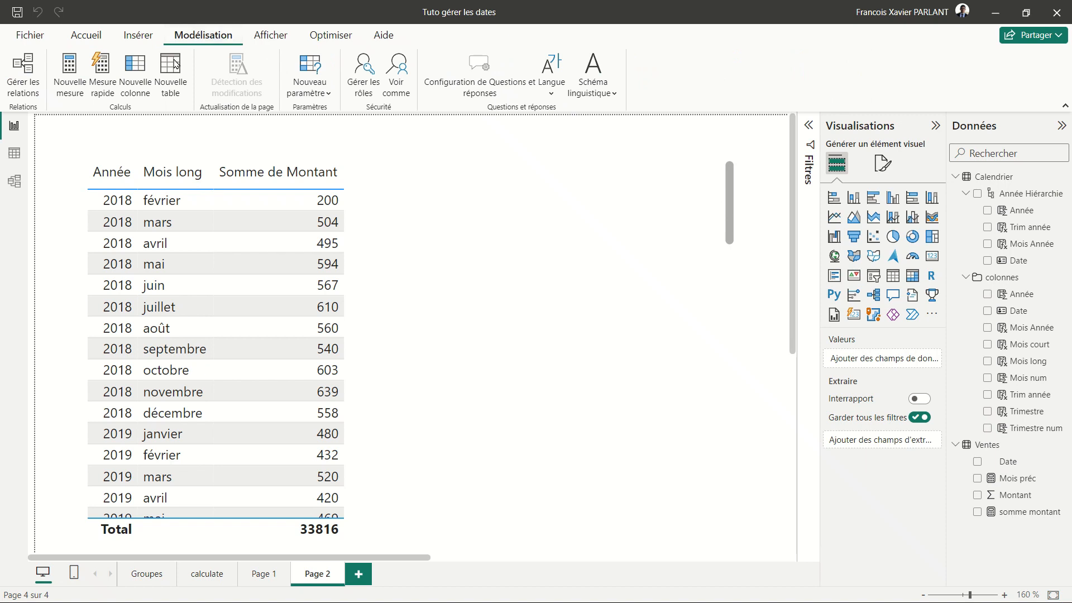
click(170, 75)
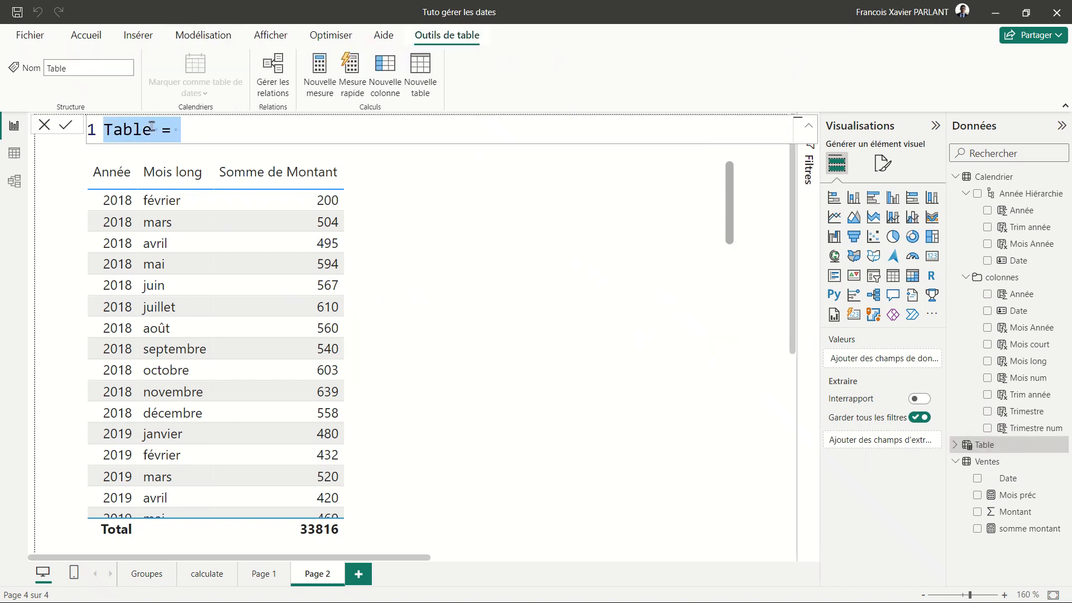
drag(153, 128, 87, 137)
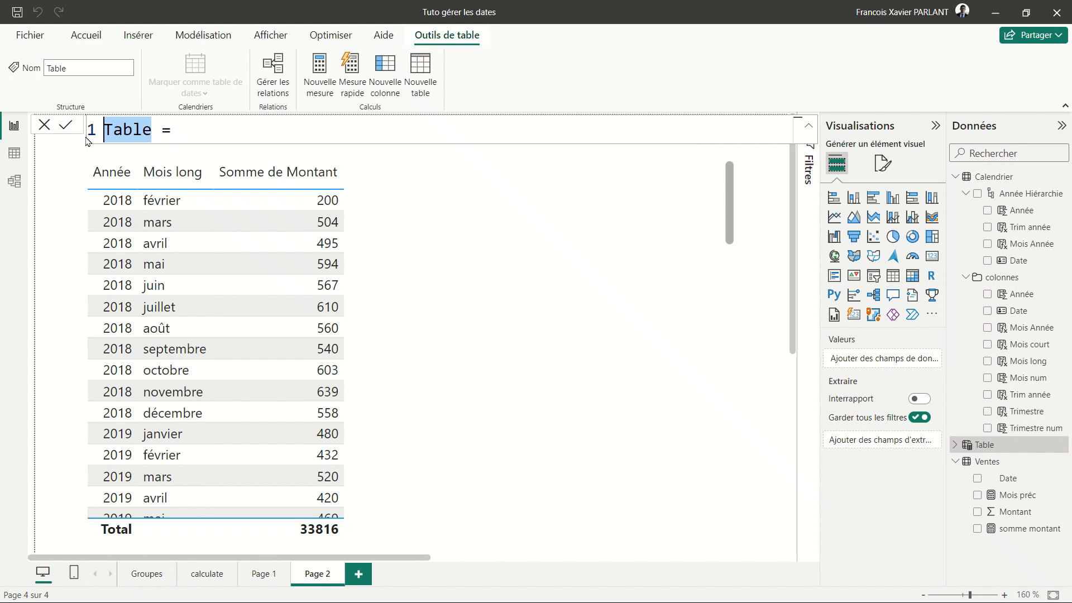
text(_mesures)
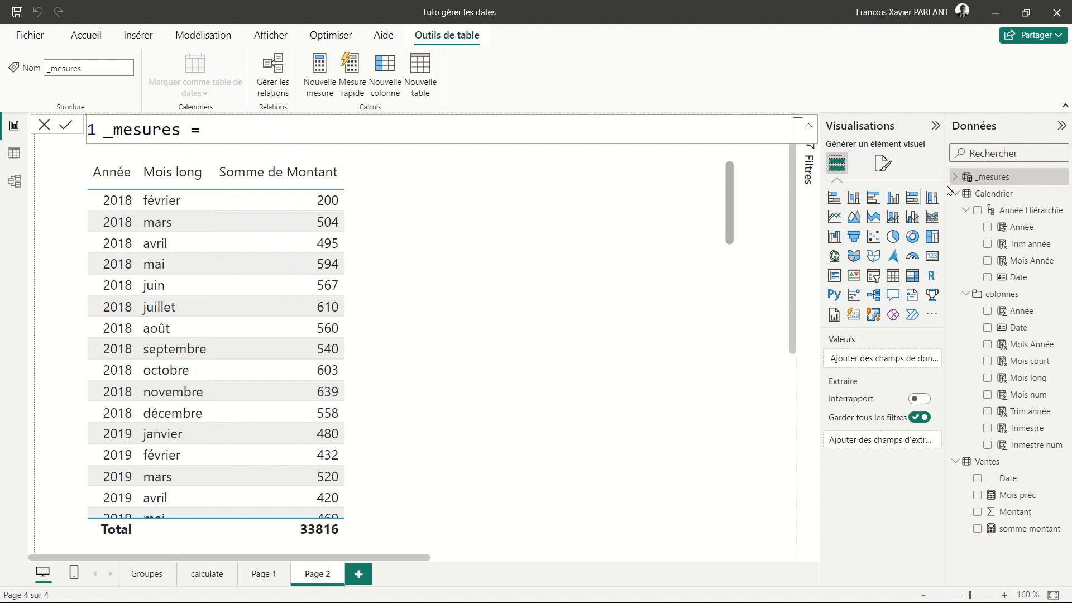
mouse_move(1000, 177)
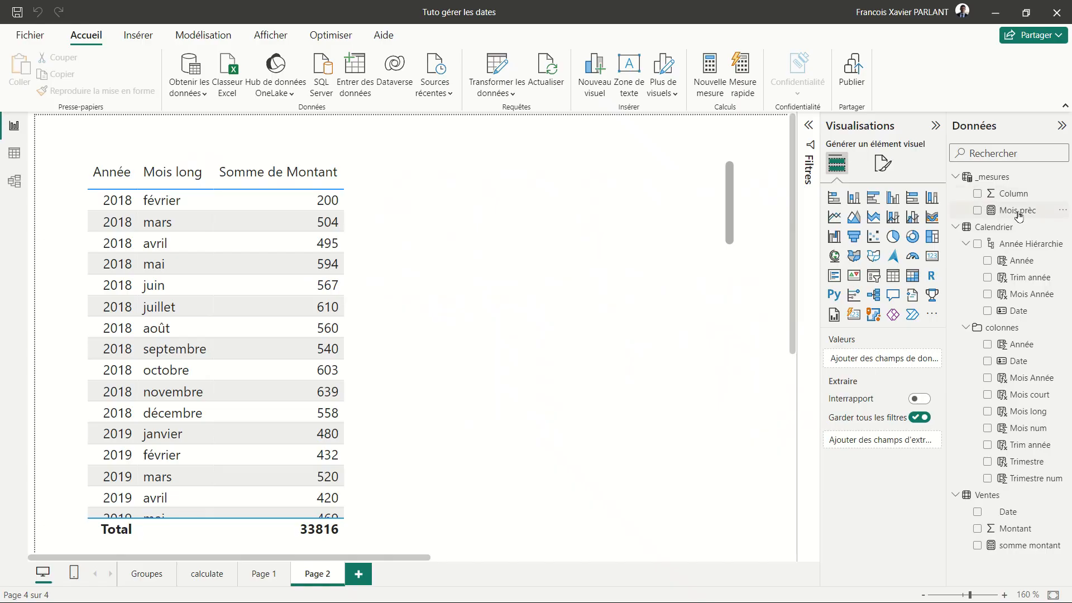
Step: Add the Mois prèc measure to the table visual on Page 2
drag(1015, 210, 290, 307)
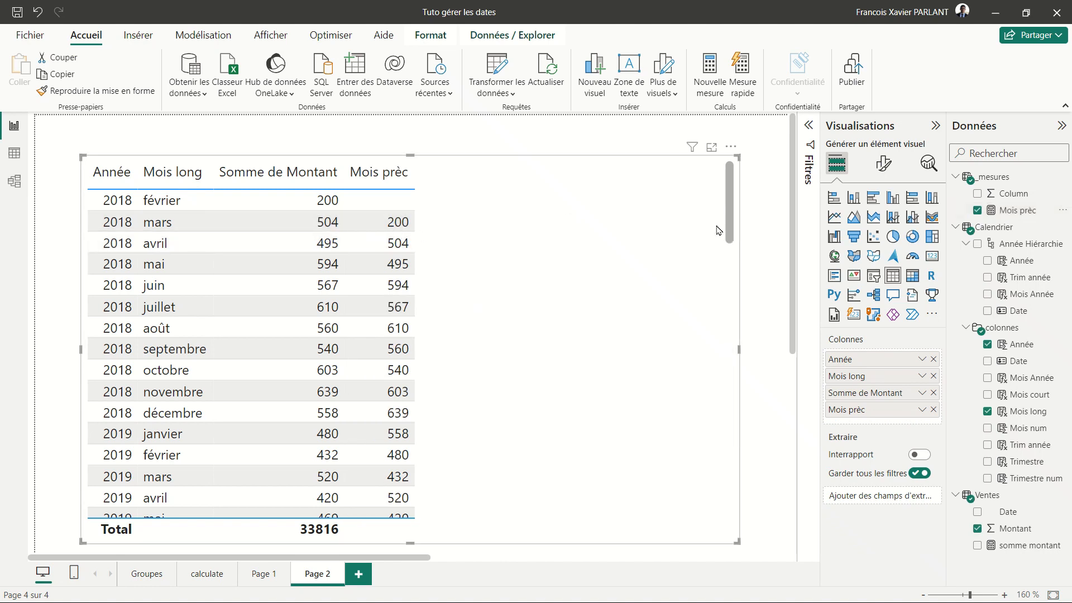
Step: Start a new measure "% mois préc" in _mesures with the numerator (SUM(Ventes[Montant])-[Mois prèc])
right_click(1003, 182)
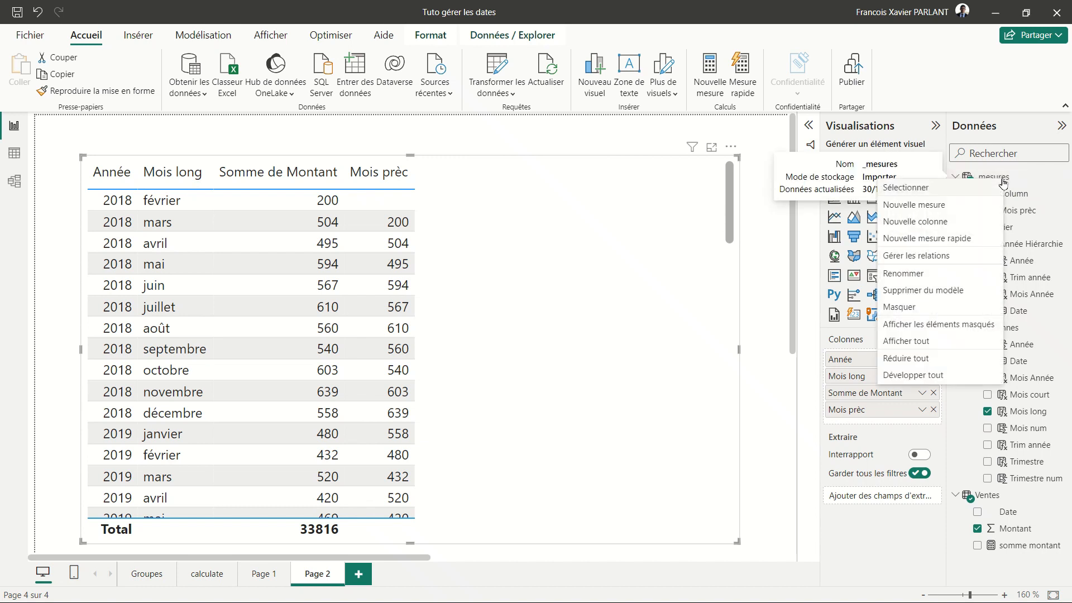
click(943, 210)
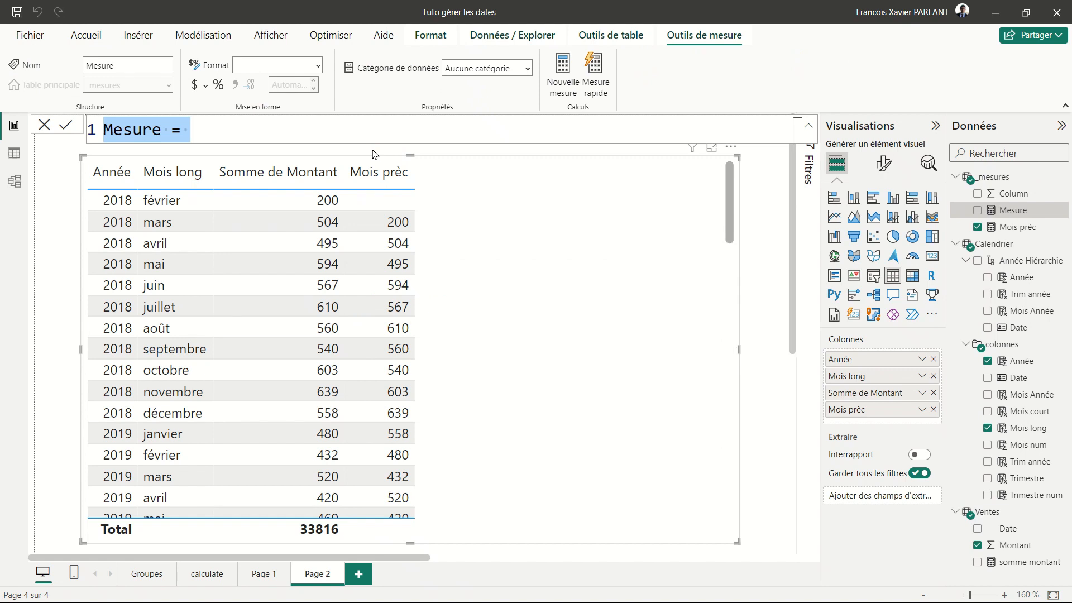
text(% mois préc =)
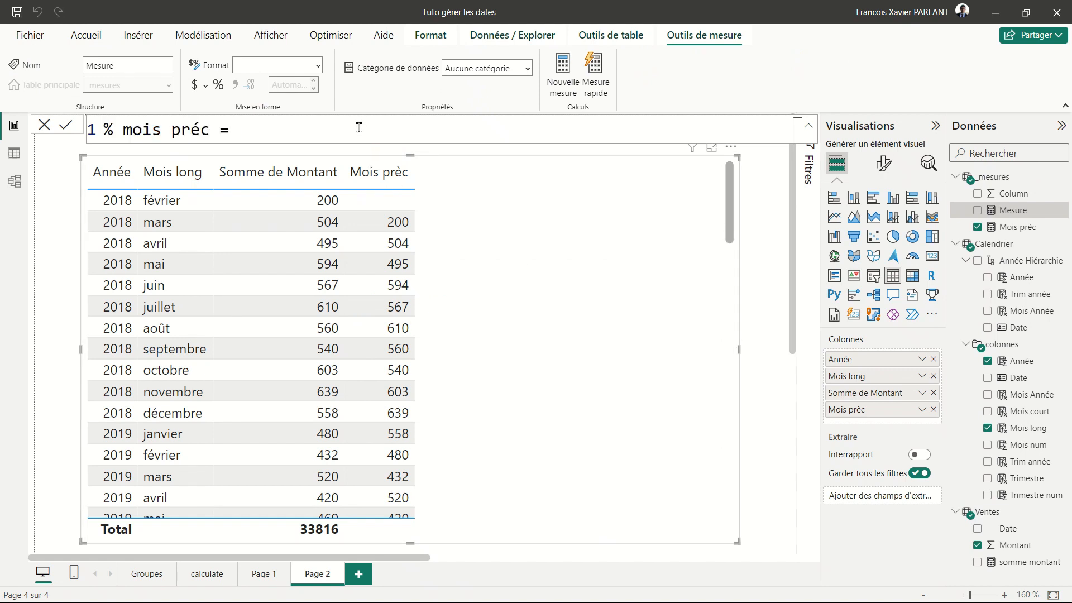
text((so)
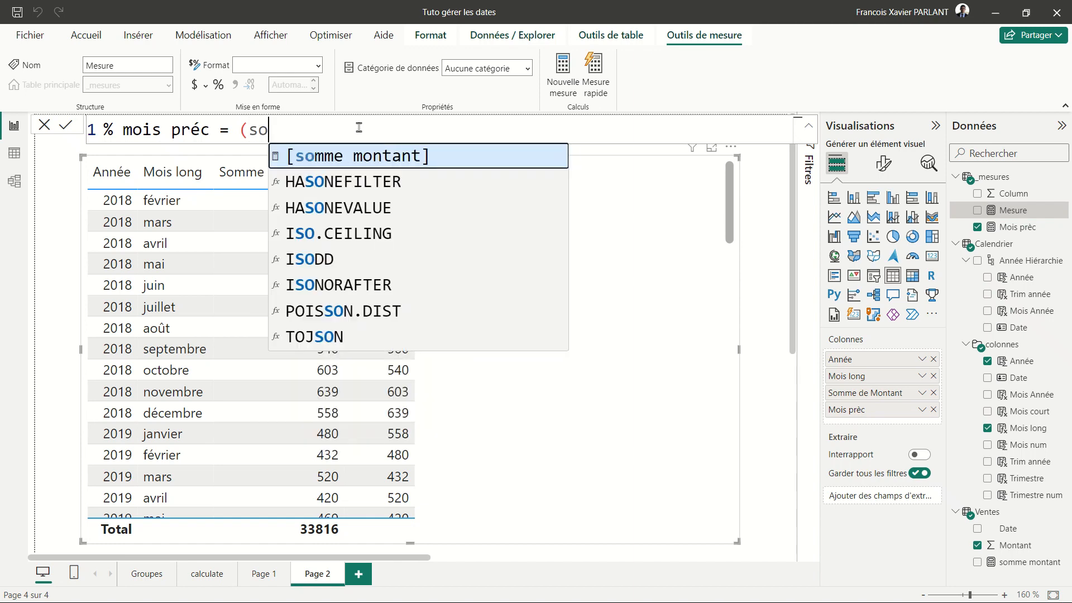
key(BackSpace)
text(um)
key(Tab)
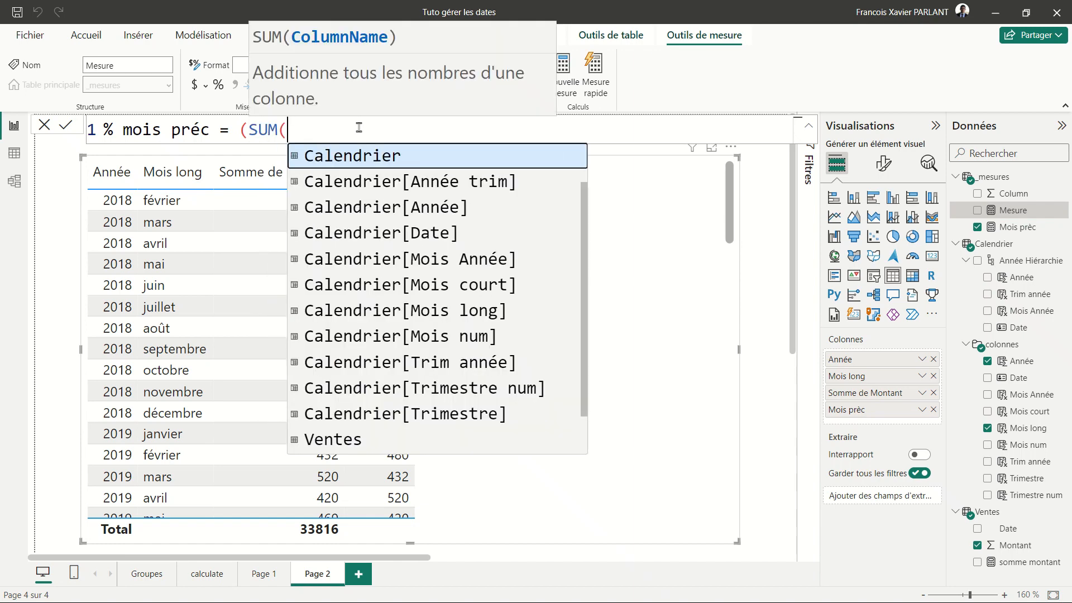
text(mon)
key(Tab)
text())
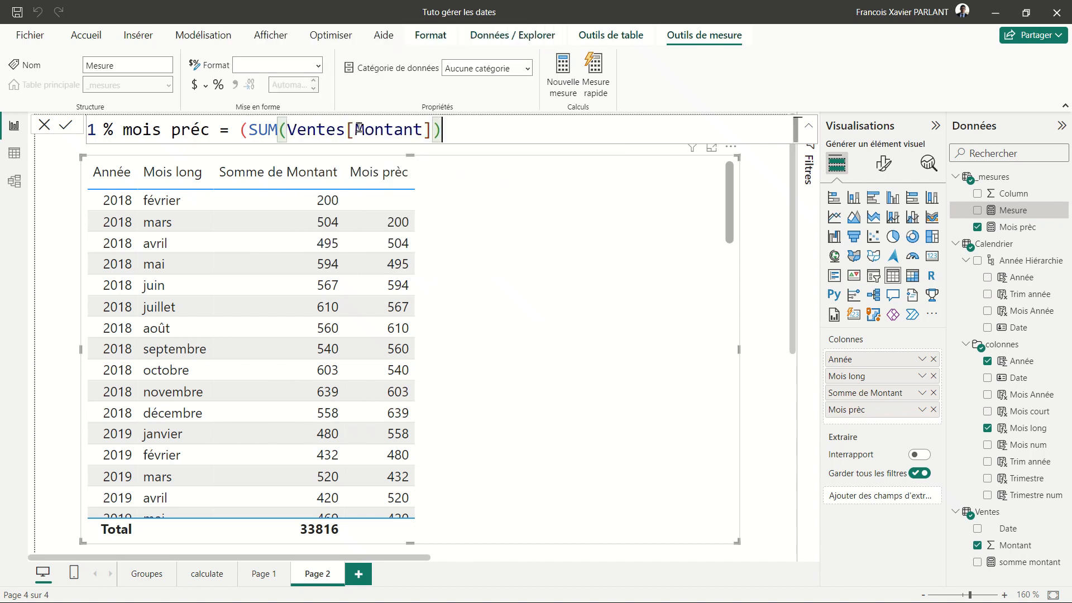
text(-)
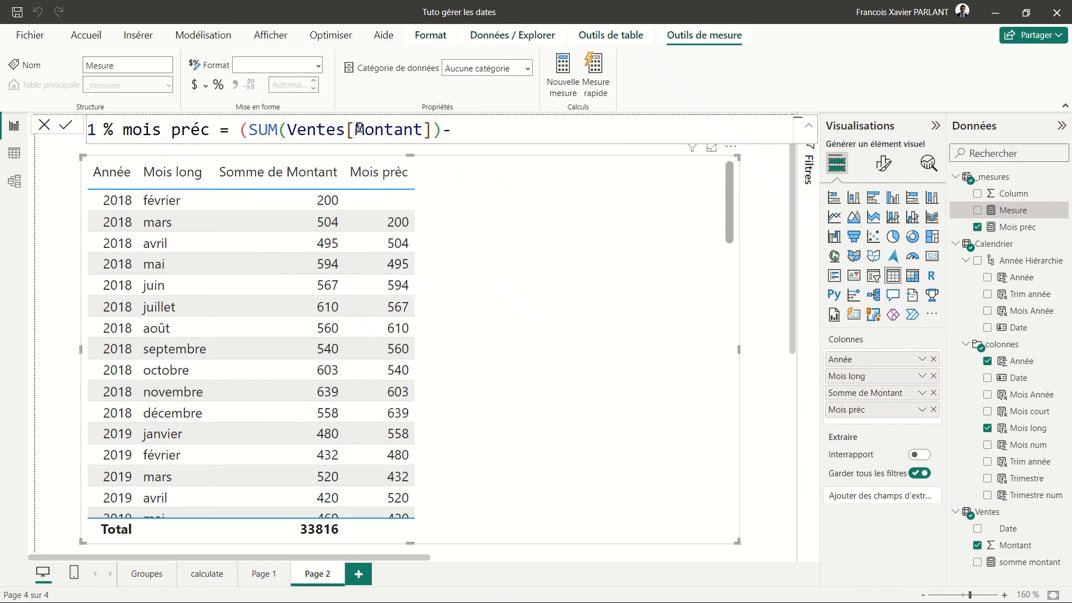
text(moi)
key(Tab)
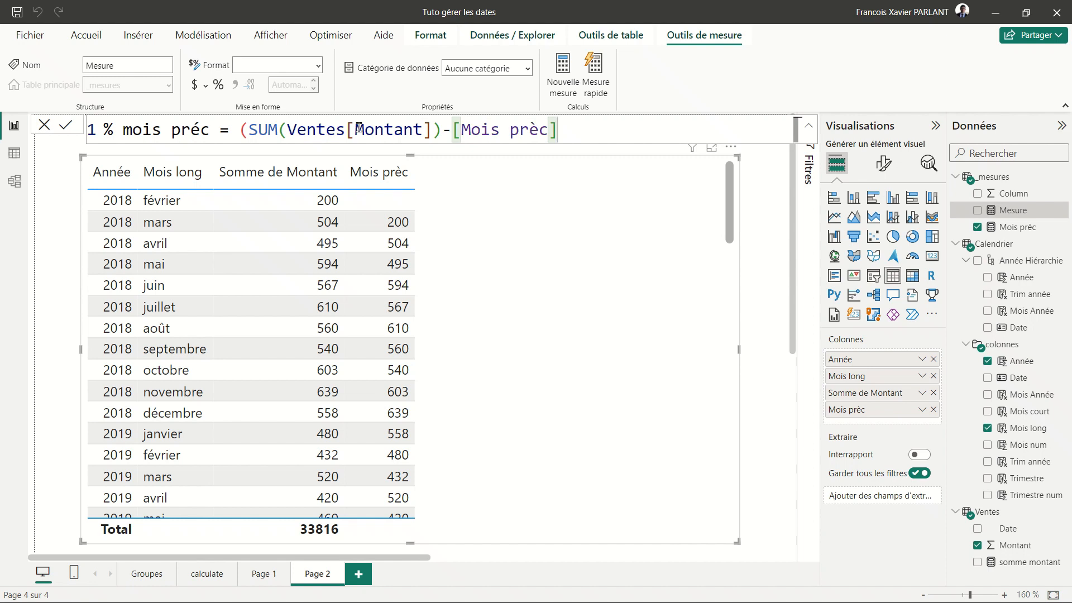
text())
Step: Complete the % mois préc formula by dividing by [Mois prèc], and format the measure as a percentage
text(/moi)
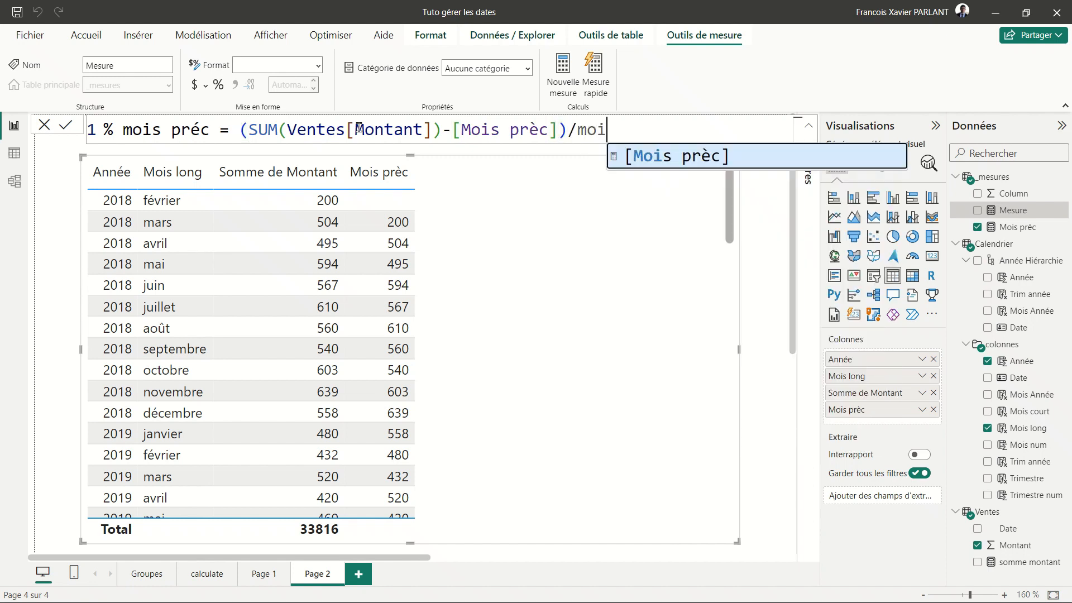
key(Tab)
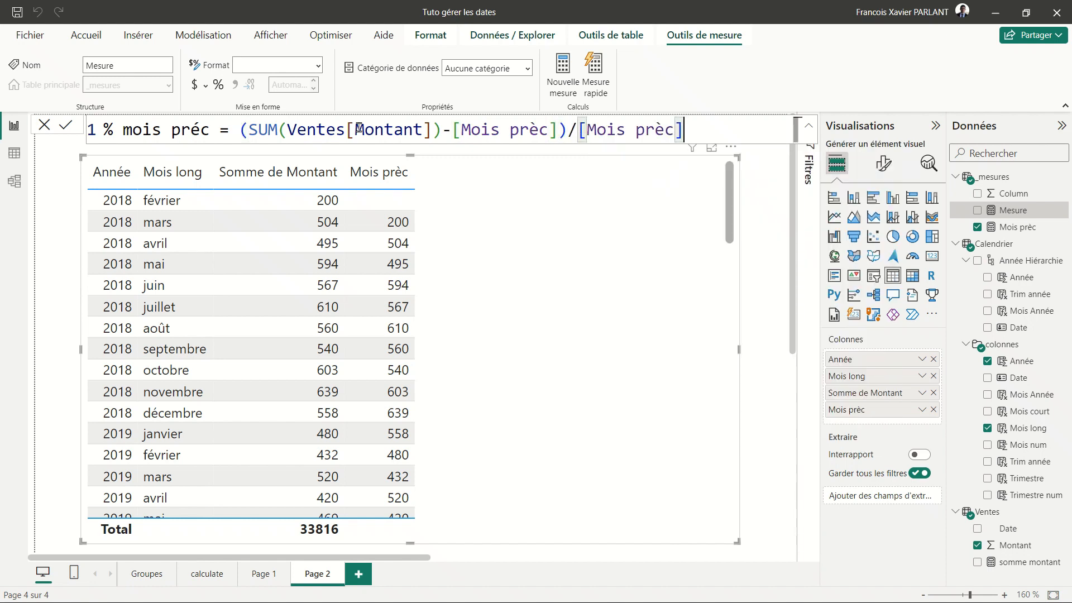
key(Return)
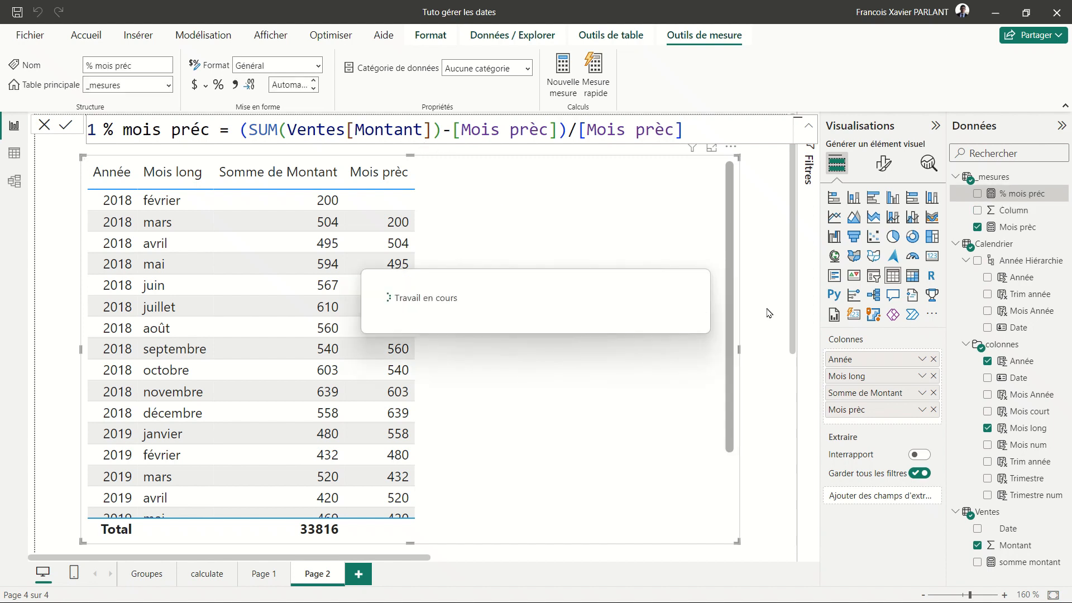
click(219, 86)
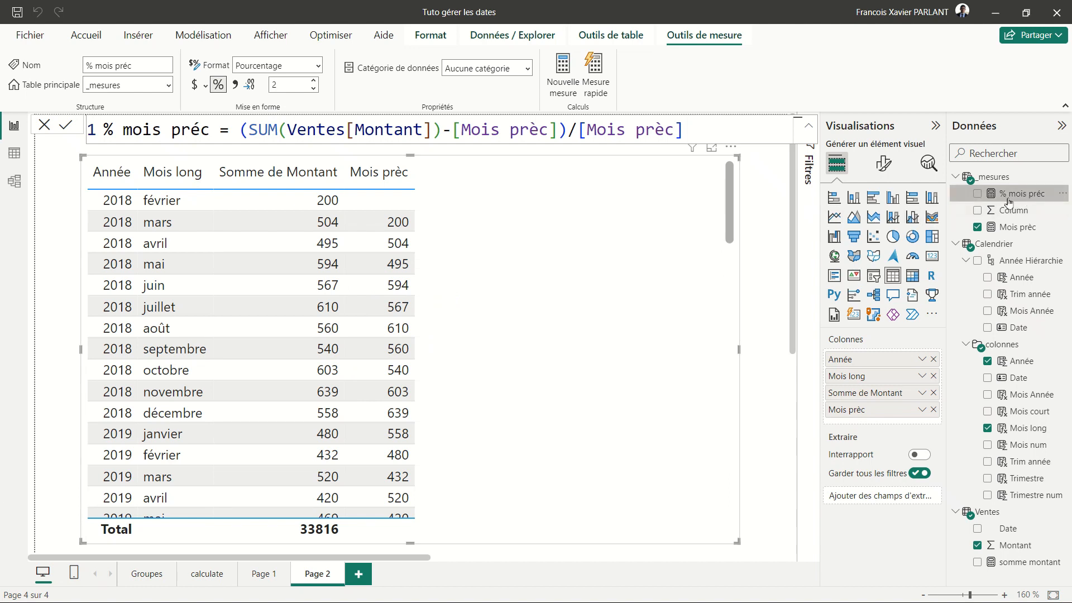
Step: Add % mois préc to the table visual and remove the Mois prèc column from it
drag(1010, 202, 541, 275)
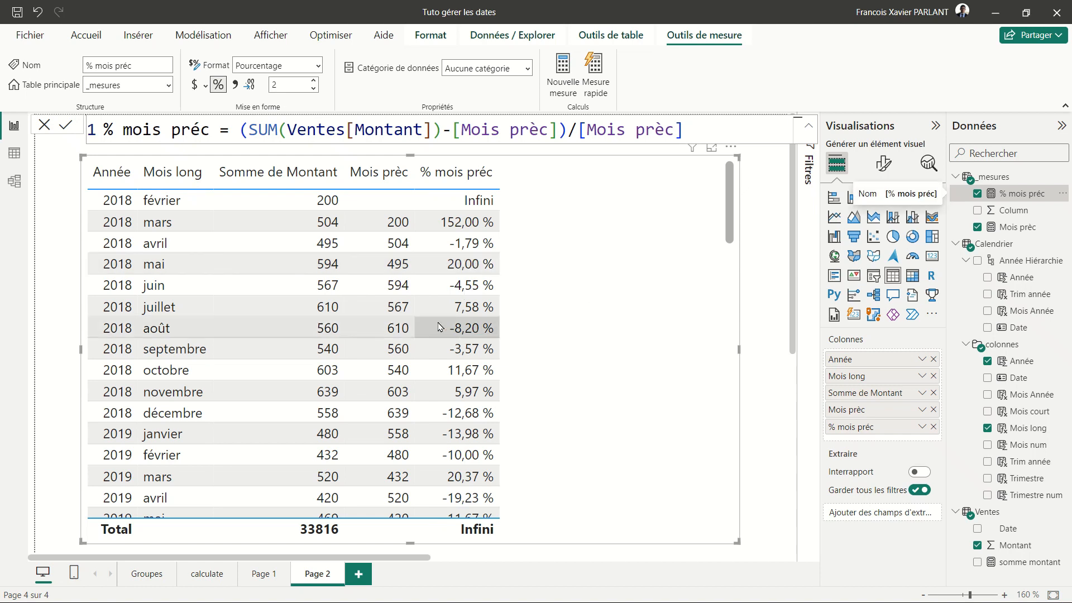
click(933, 411)
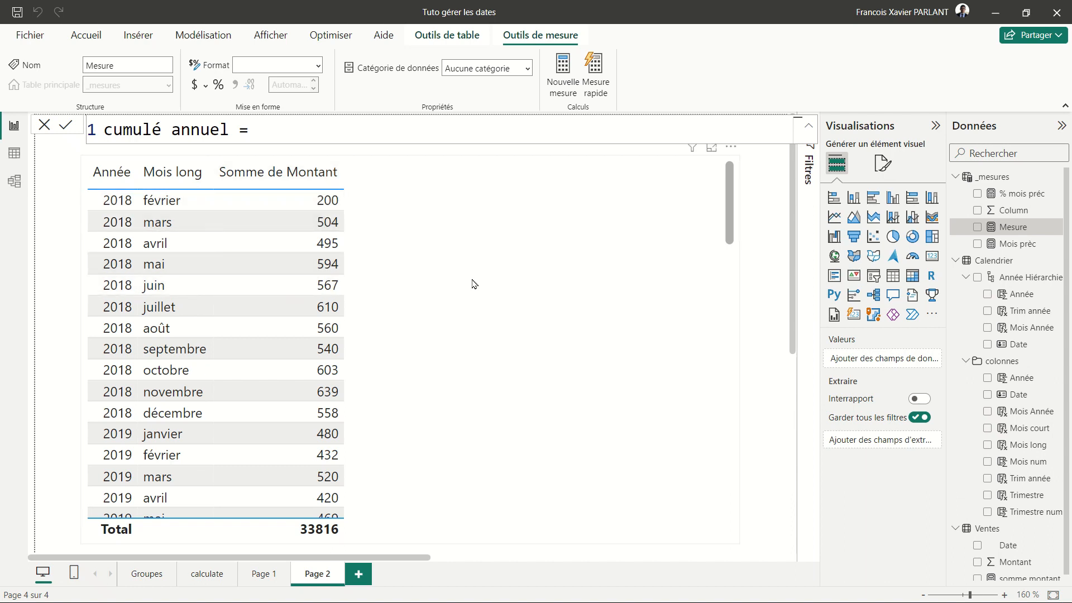
Step: Begin the cumulé annuel formula with TOTALYTD, using SUM(Ventes[Montant]) as its expression
text(y)
key(BackSpace)
text(tot)
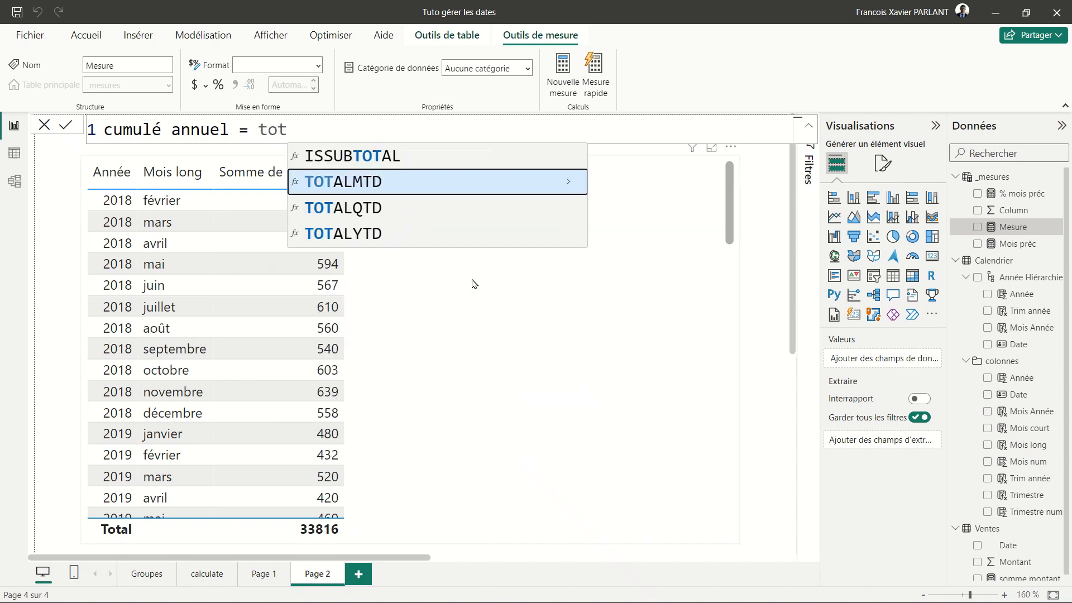
key(Down)
key(Down)
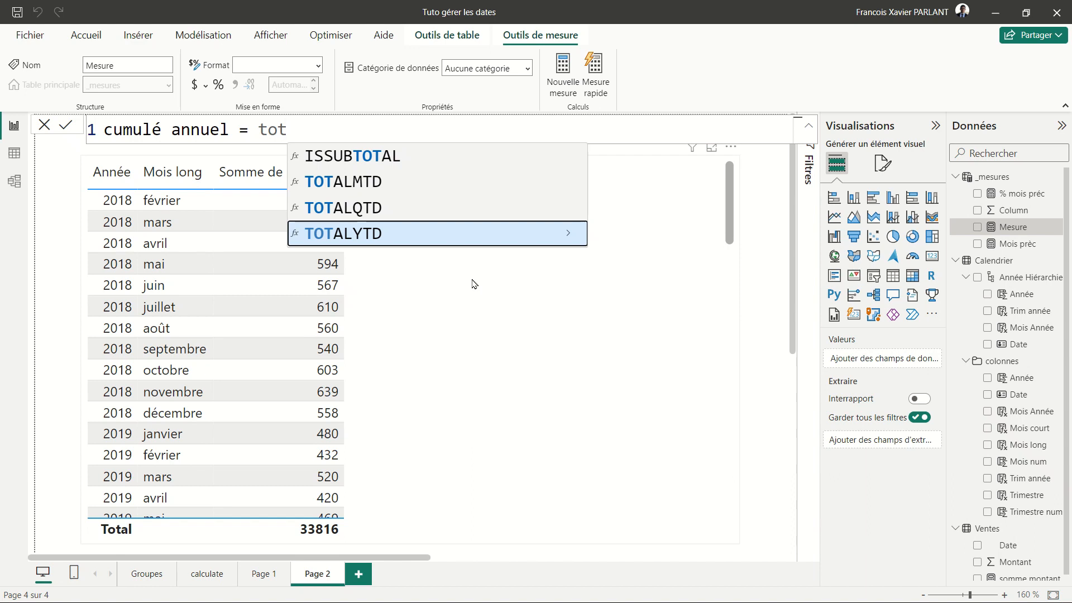
key(Tab)
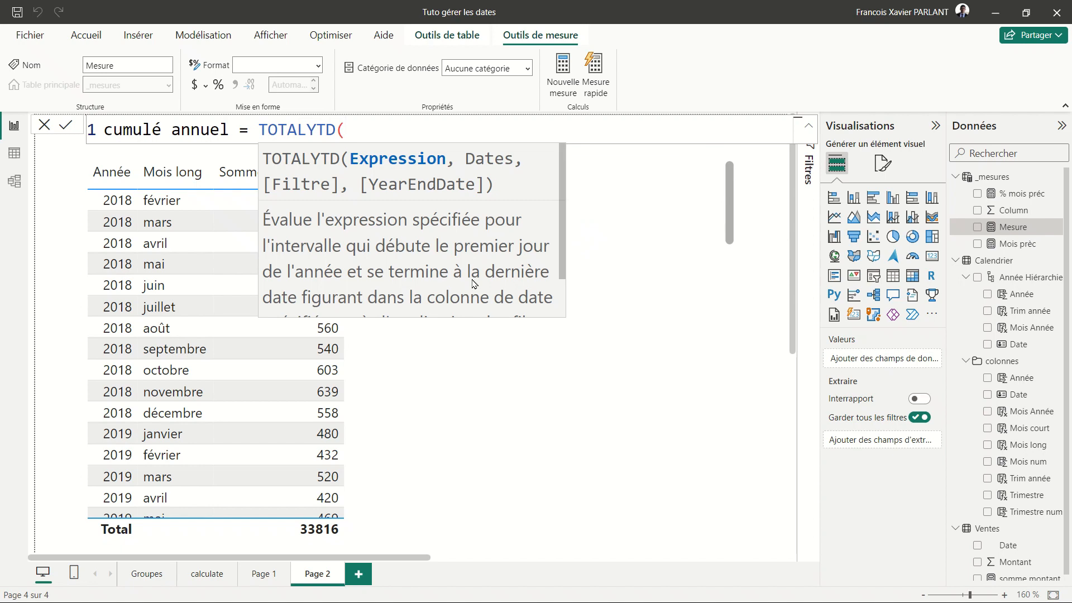
text(sum)
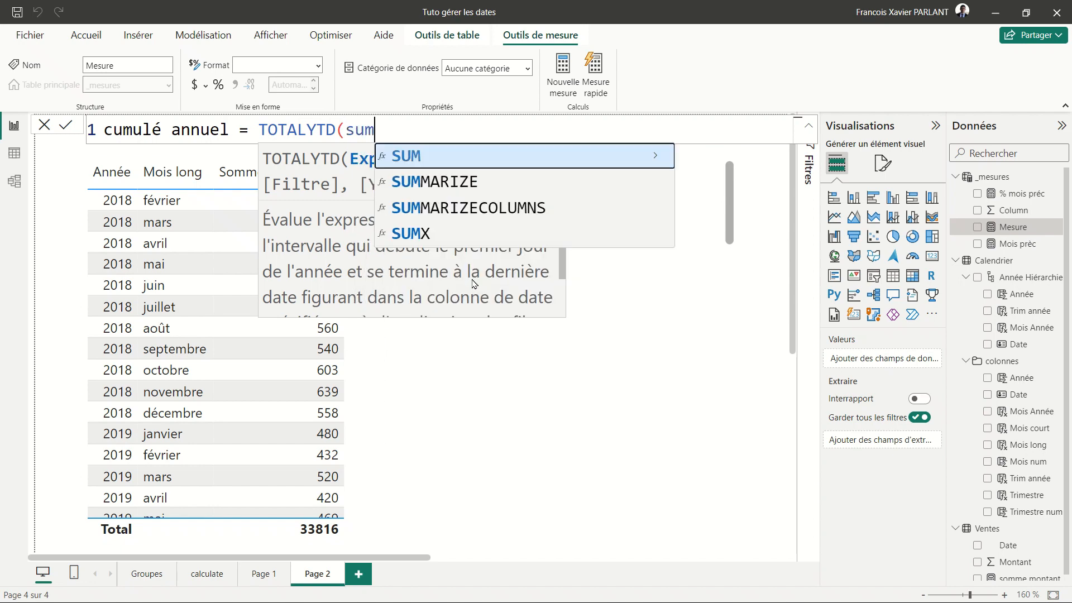
key(Tab)
text(mon)
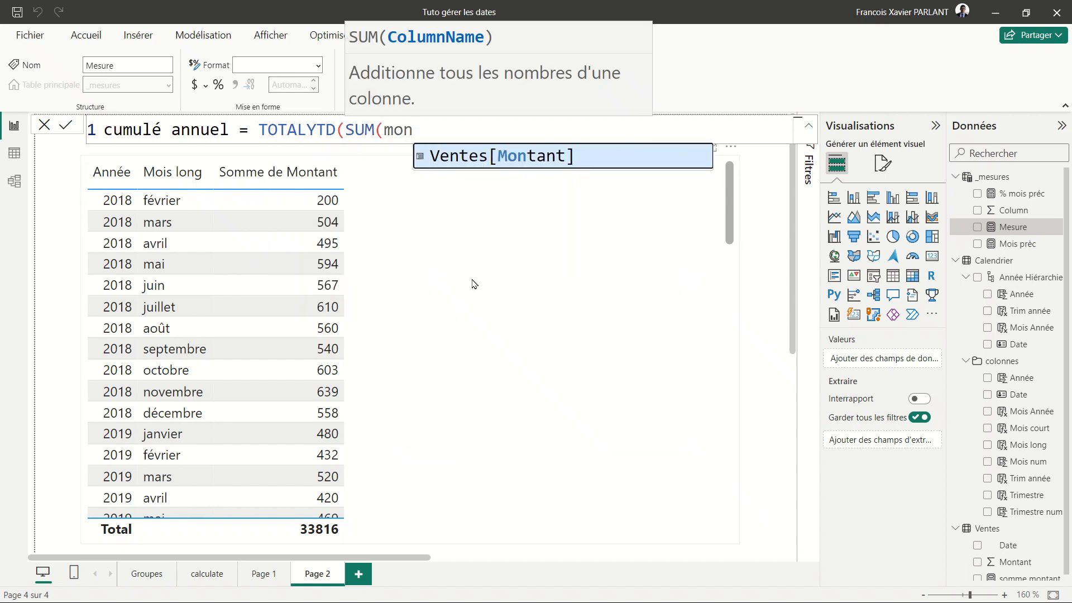
key(Tab)
text())
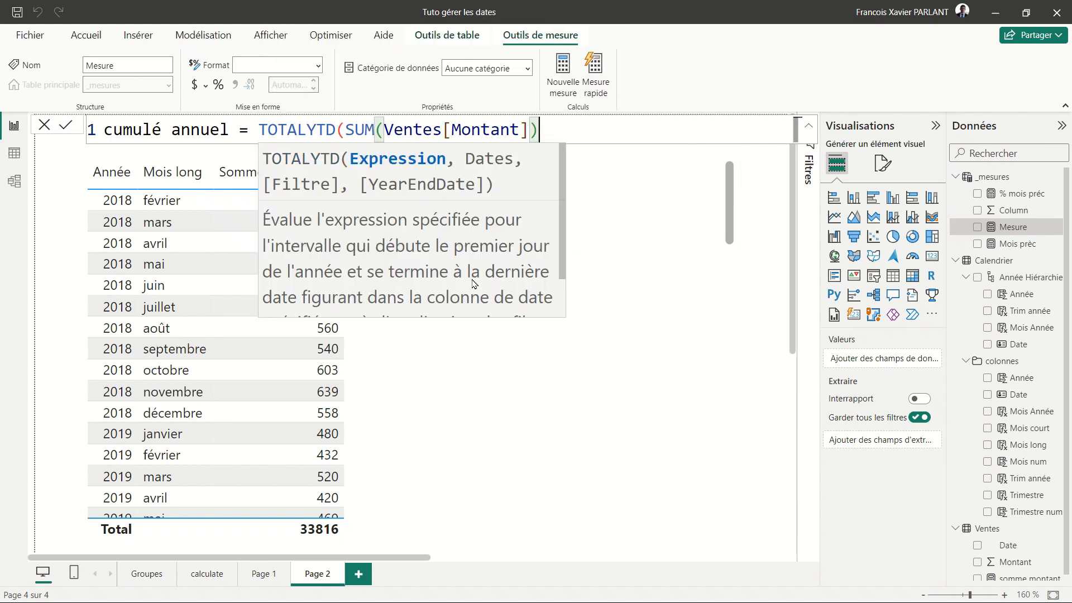
Step: Set Calendrier[Date] as the dates argument of the cumulé annuel measure and commit the formula
text(,)
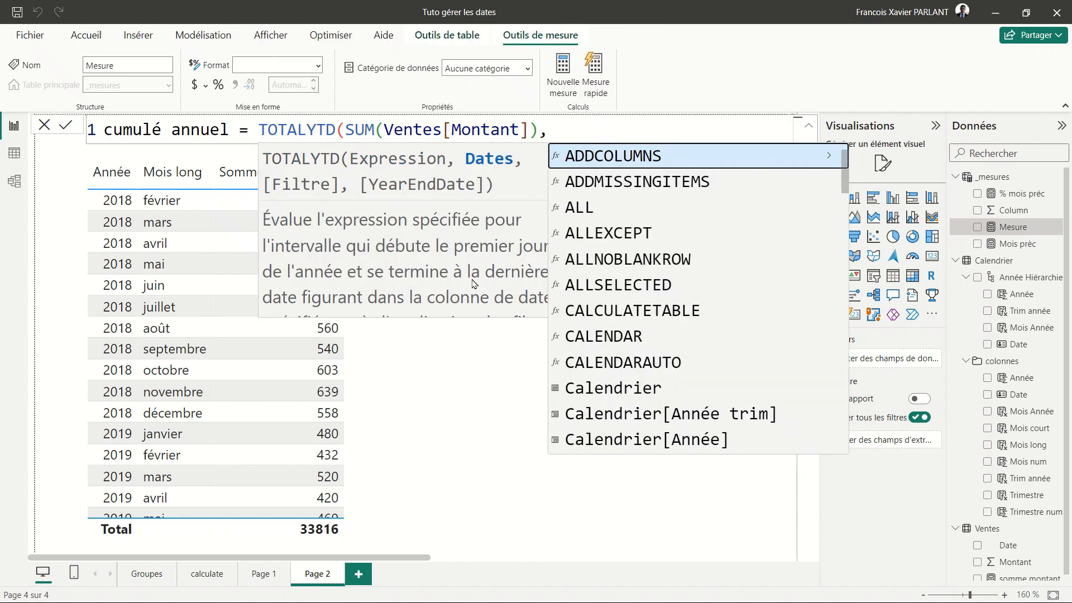
text(ca)
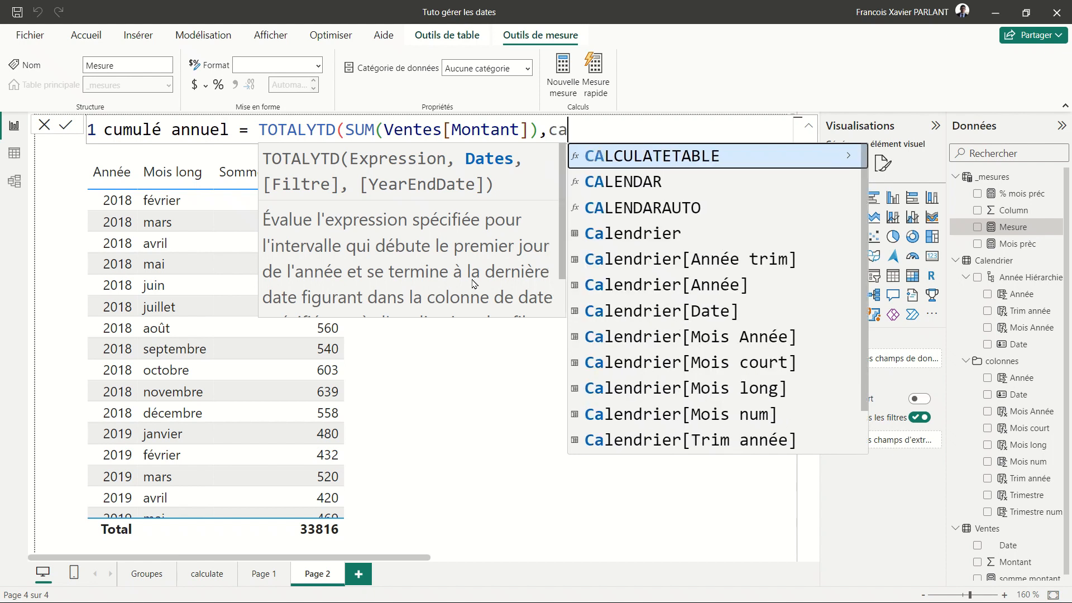
text(len)
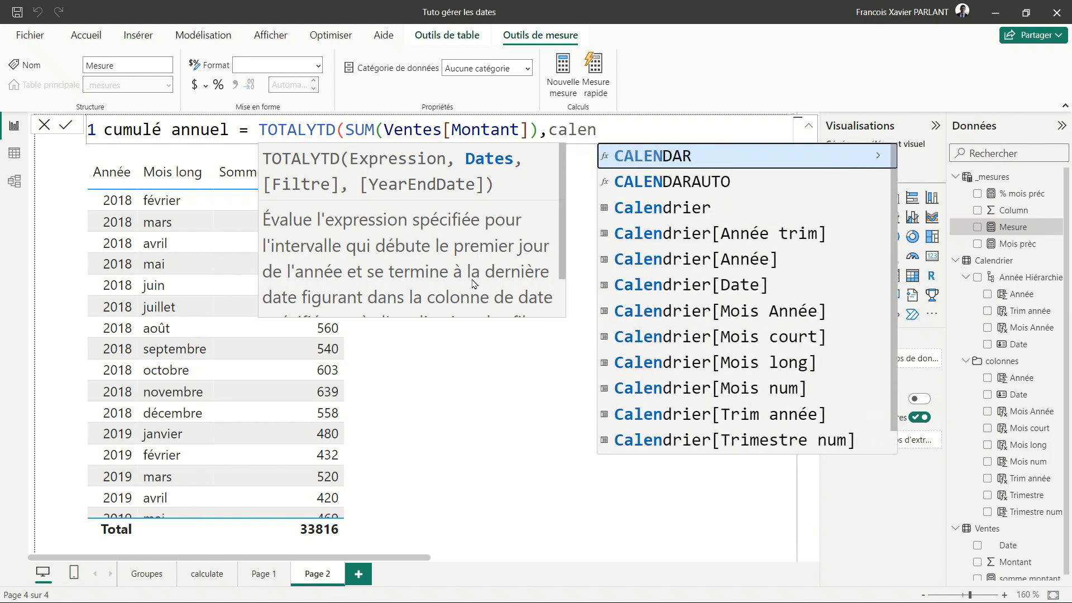
key(Down)
key(Down)
key(Down)
key(Down)
key(Down)
key(Tab)
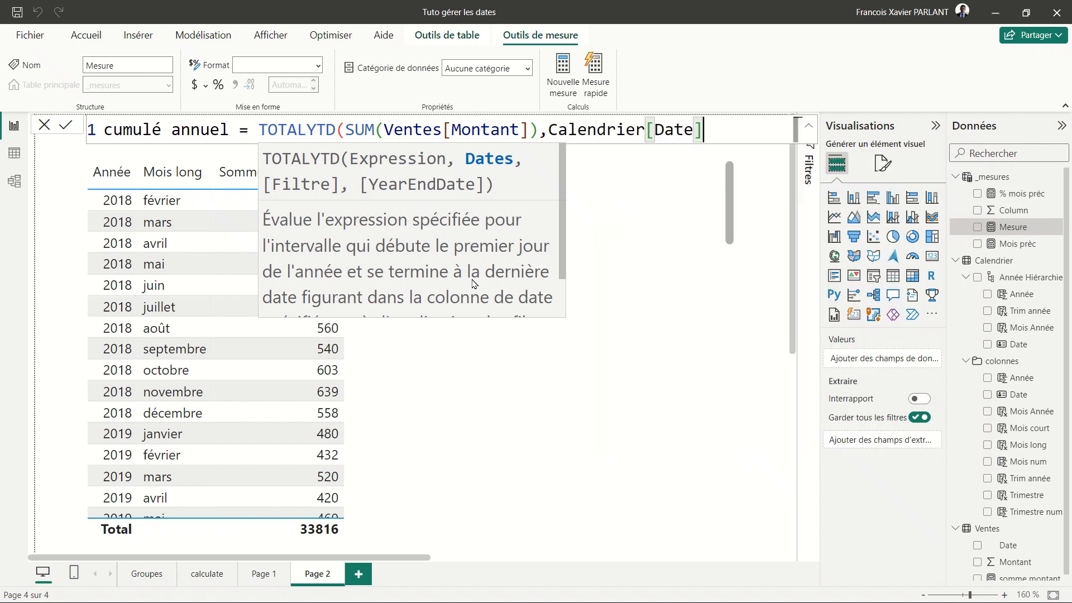
text(,)
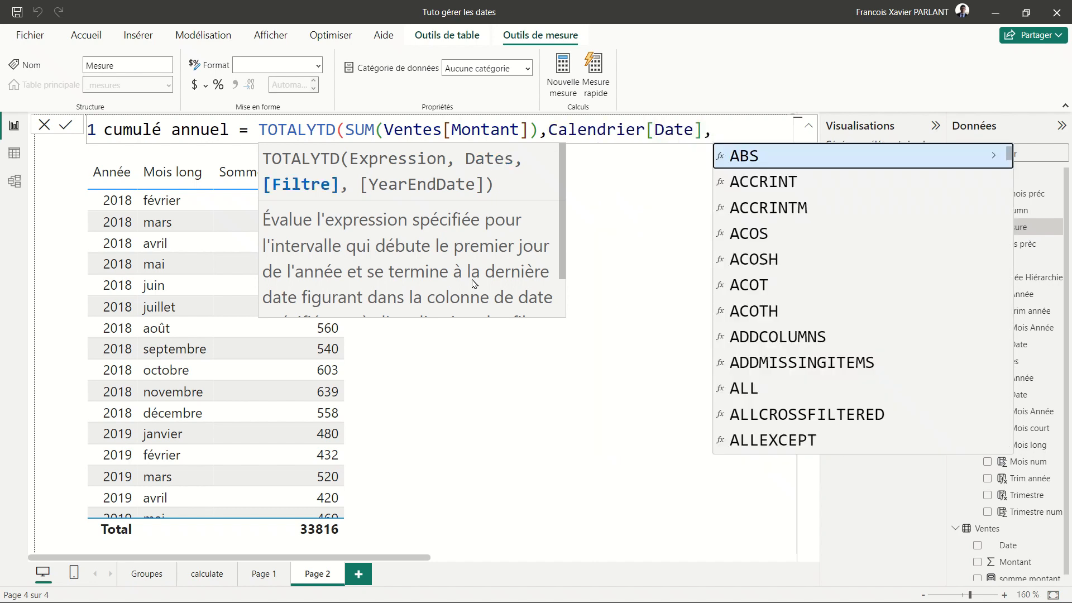
key(BackSpace)
text())
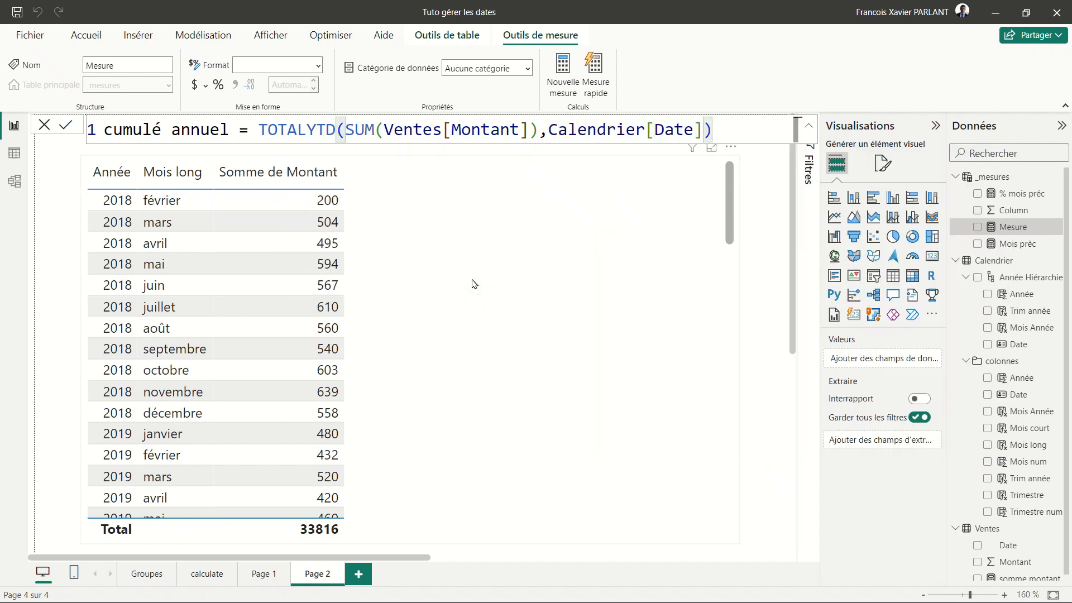
key(Return)
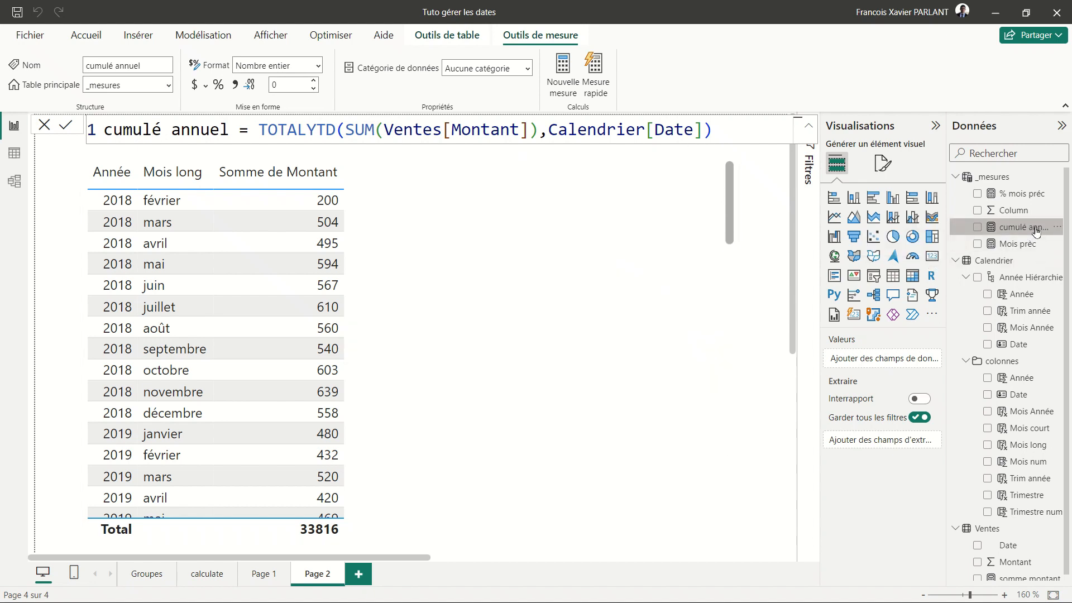
Step: Add the cumulé annuel measure to the table visual and review its values across the years
drag(1037, 226, 490, 310)
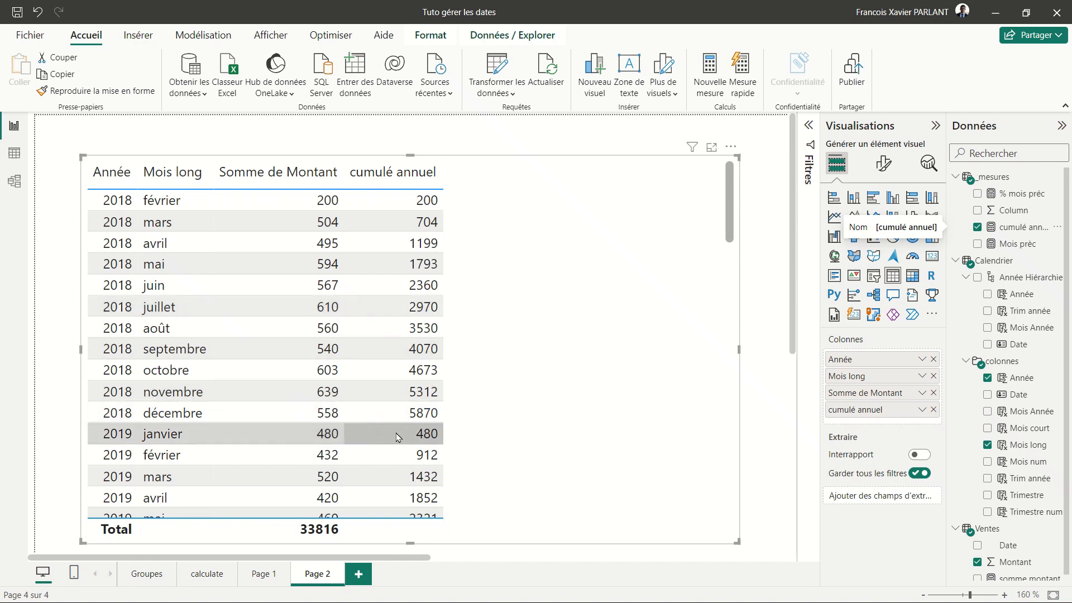
scroll(405, 438, down, 3)
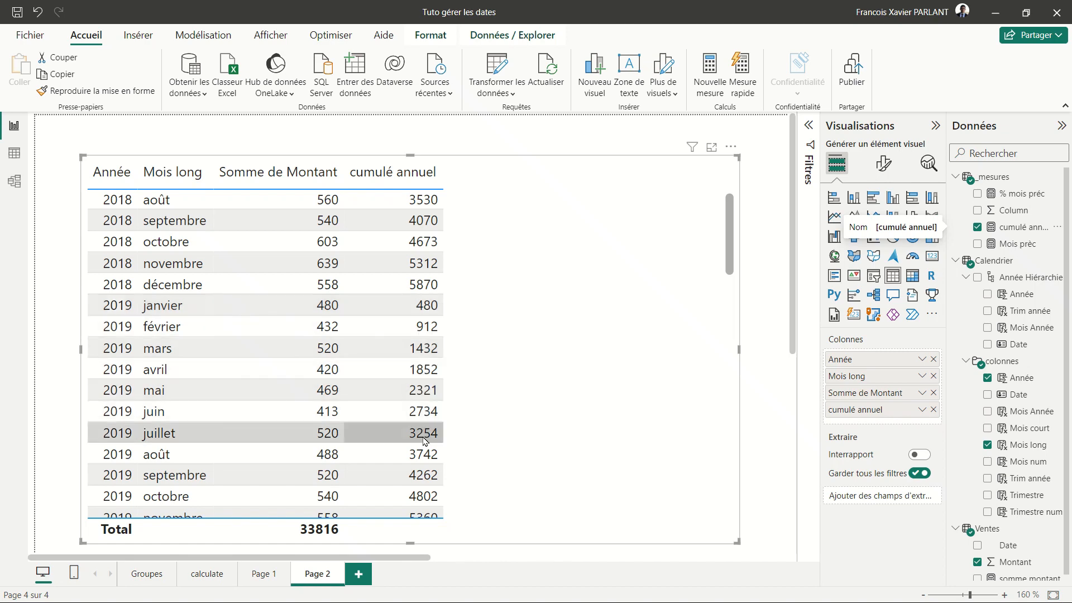
scroll(426, 441, down, 5)
scroll(426, 442, up, 8)
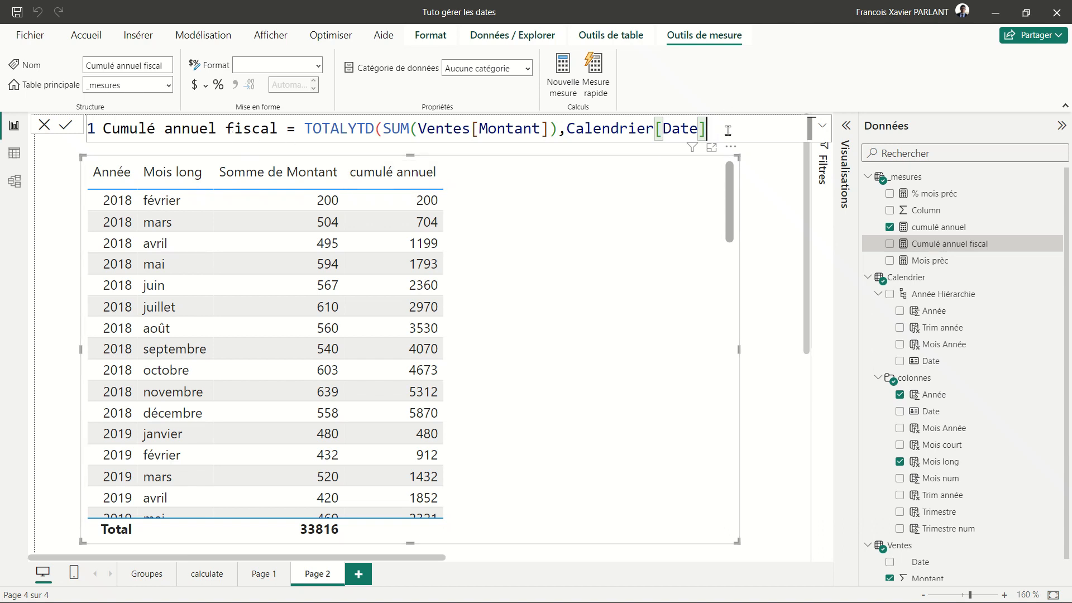
Step: Complete the Cumulé annuel fiscal formula with the year-end date "03/31" and add the measure to the table visual
text(,")
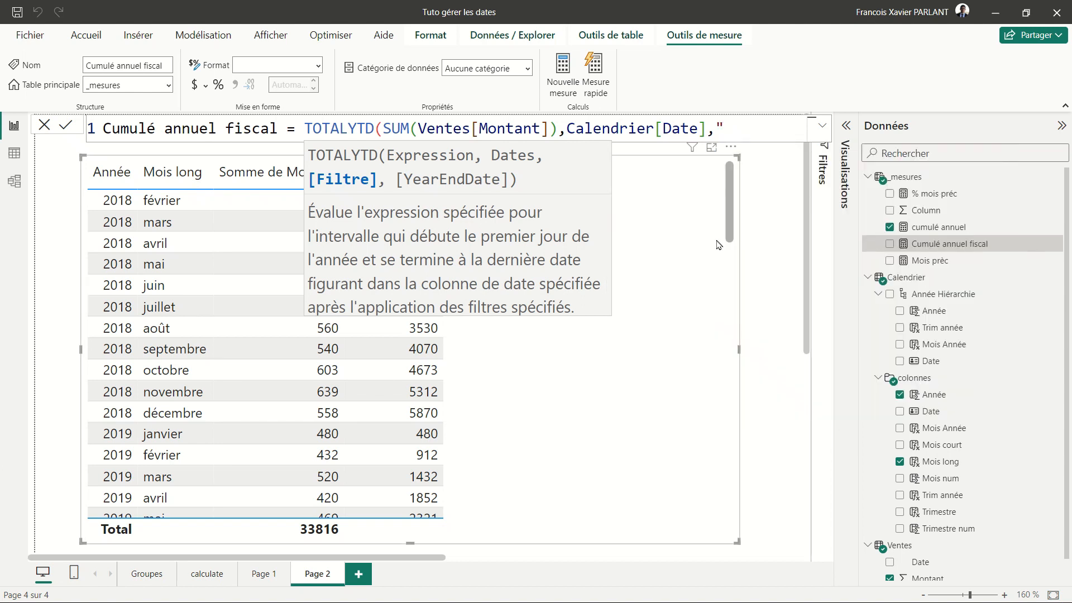
text(03/31"))
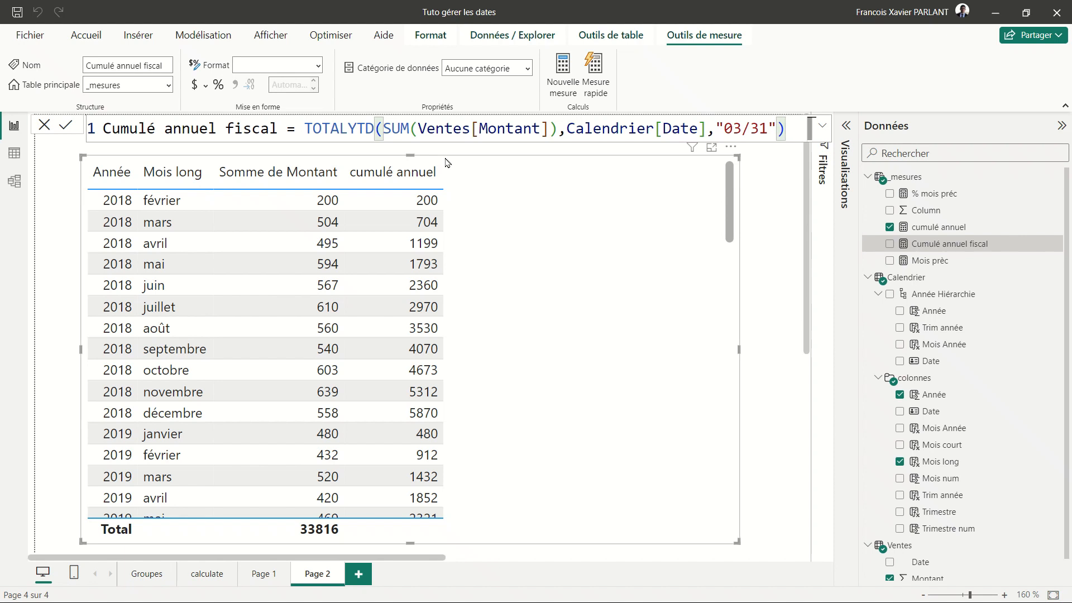
key(Return)
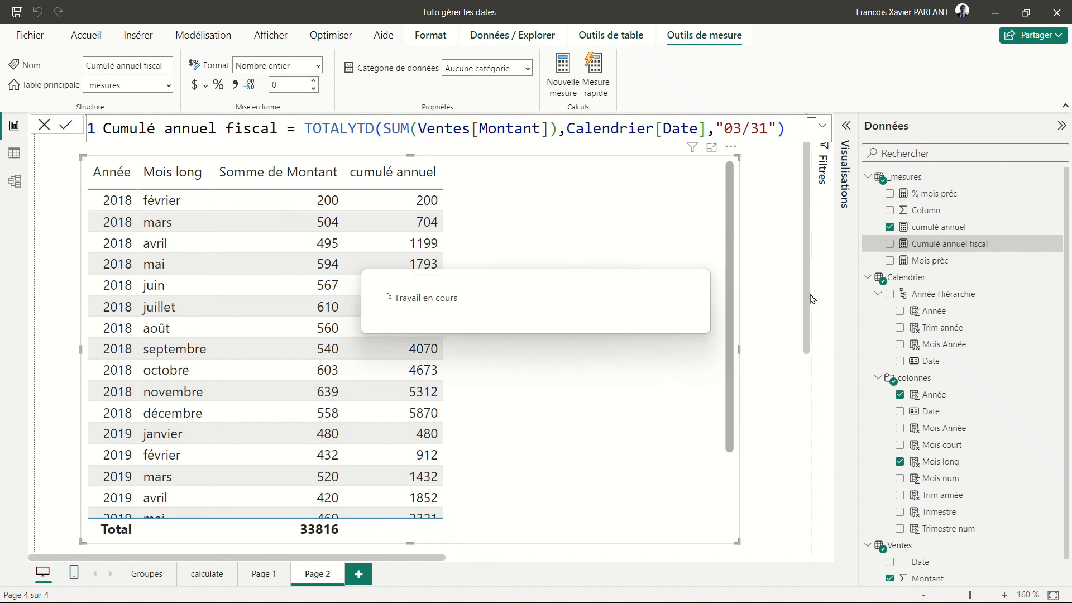
drag(974, 255, 603, 289)
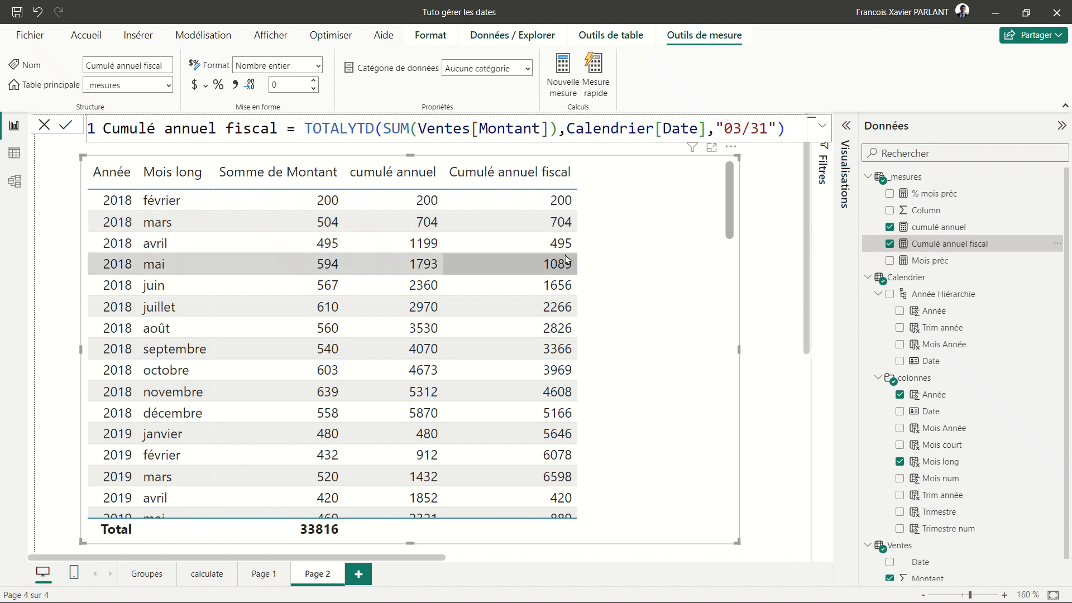
Step: Review the Cumulé annuel fiscal values in the table visual across the 2018 and 2019 months
scroll(540, 416, down, 5)
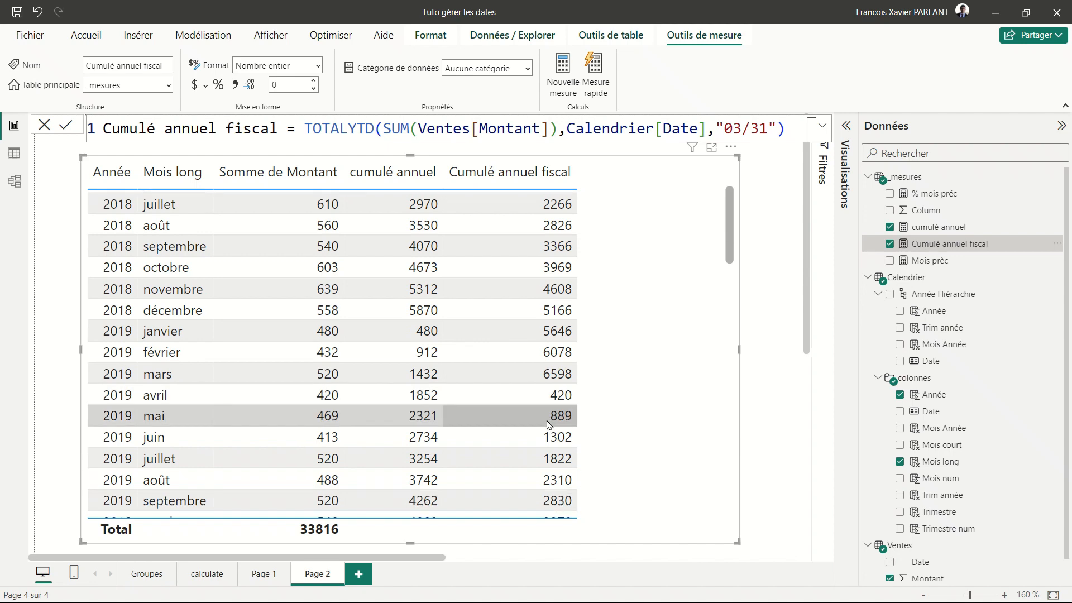
scroll(539, 416, up, 5)
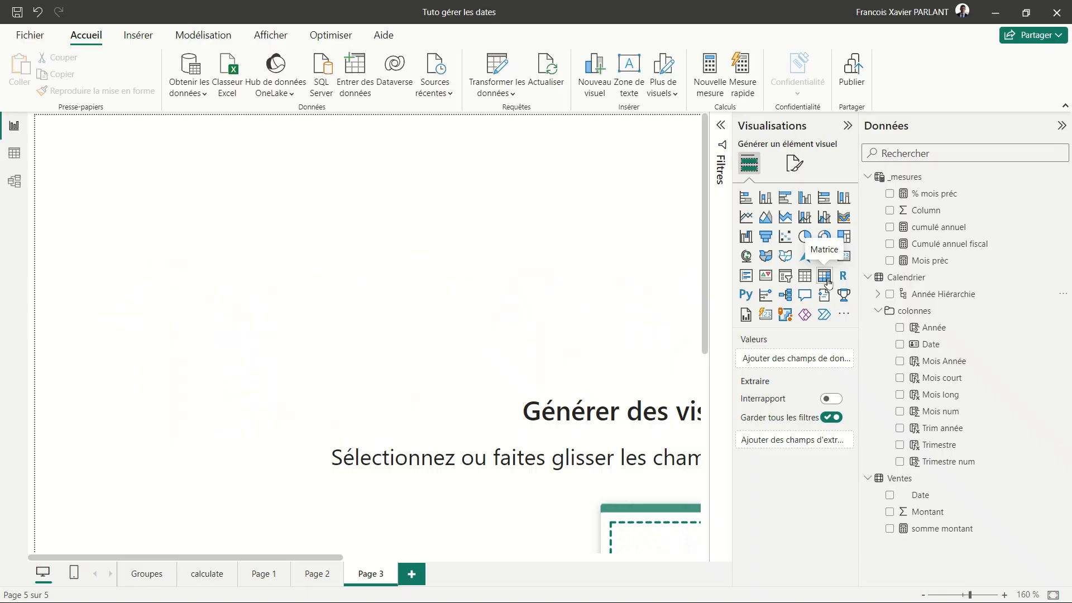
Step: Build a matrix on Page 3 with Année and Trimestre as rows, expanded to the quarter level, and Montant as values
click(826, 277)
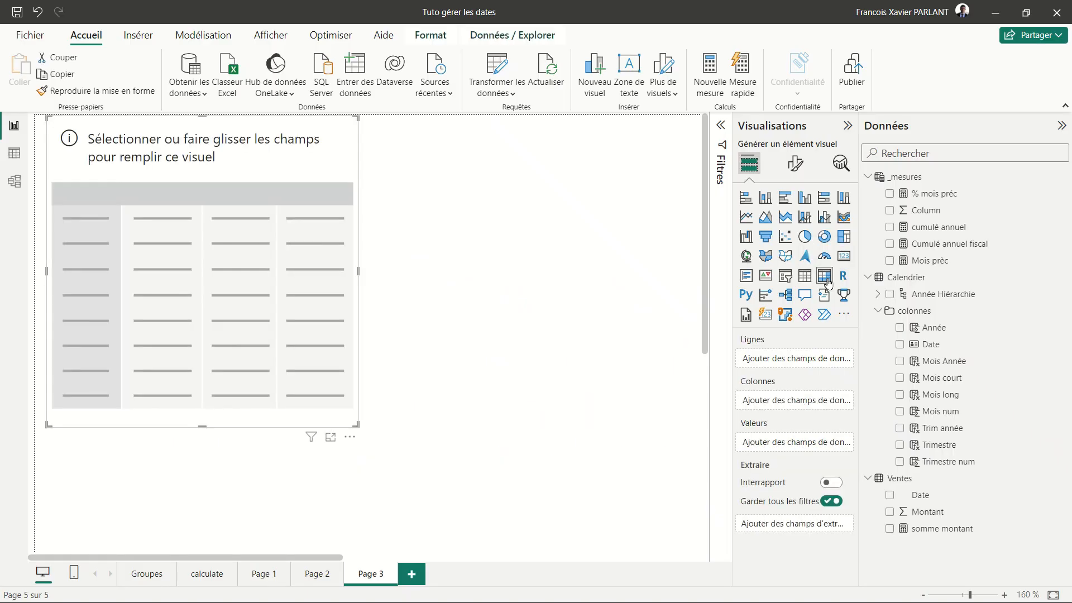
drag(930, 330, 98, 356)
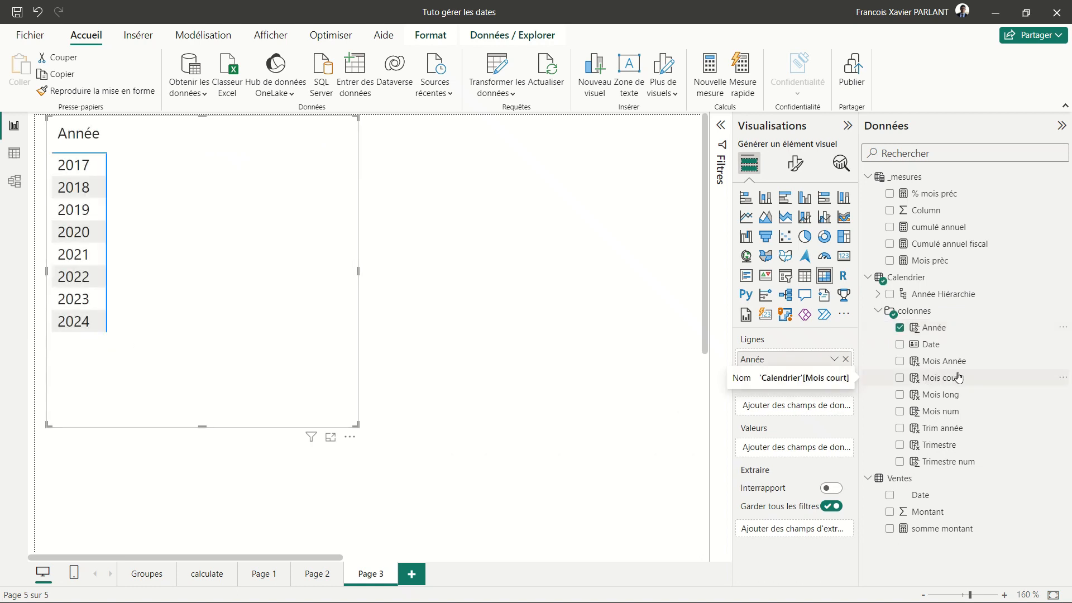
drag(940, 445, 818, 373)
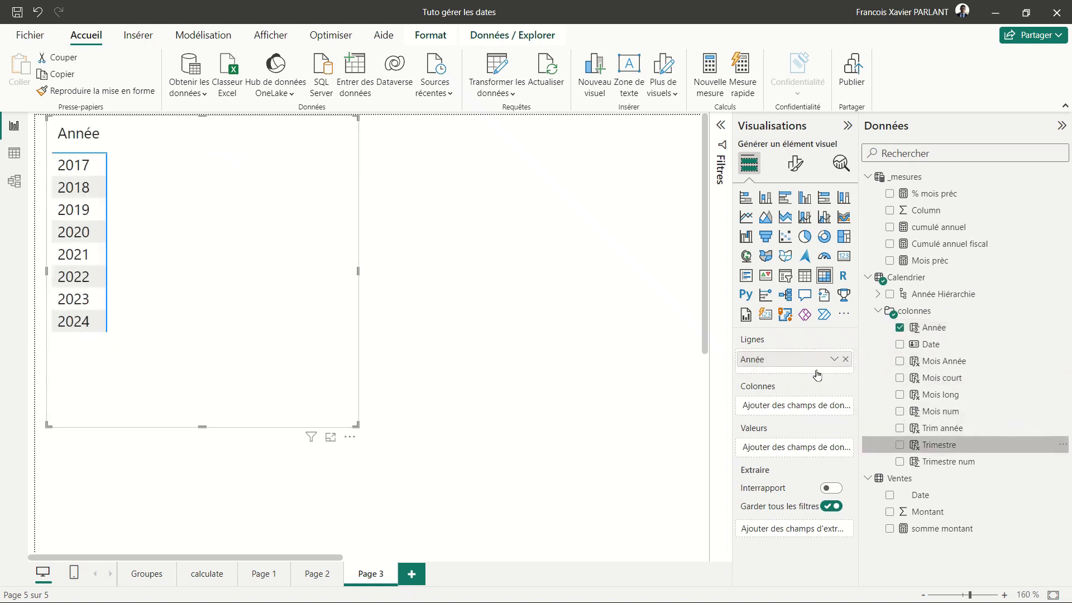
right_click(78, 151)
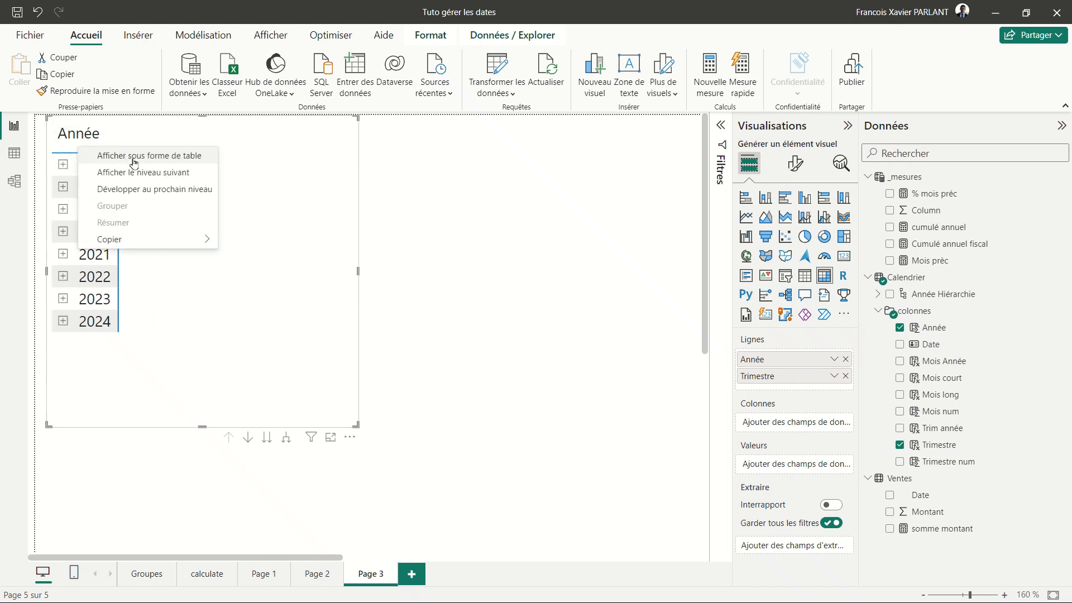
click(134, 190)
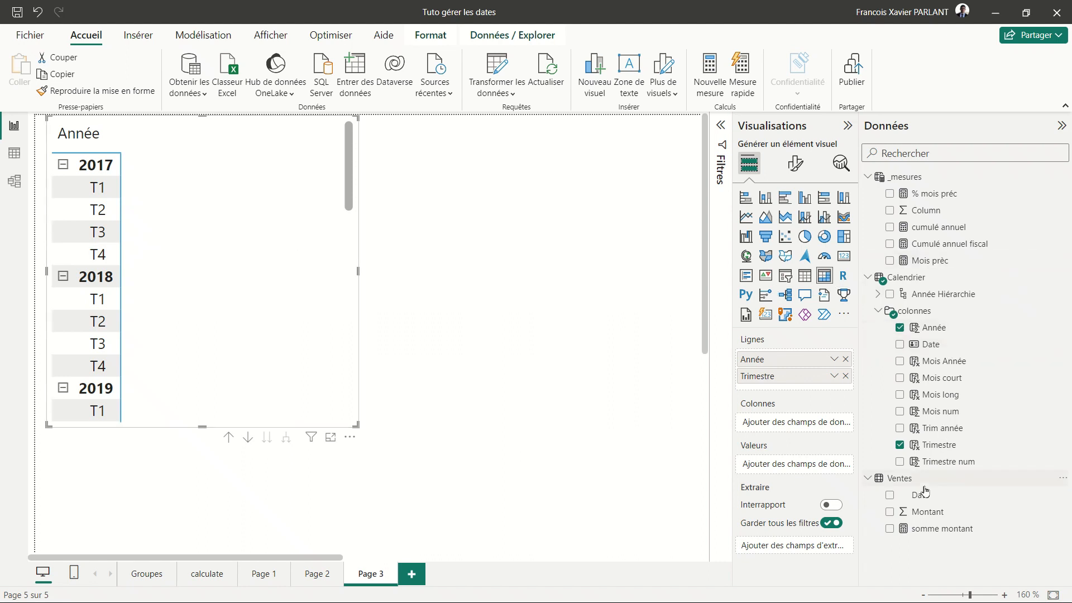
click(924, 515)
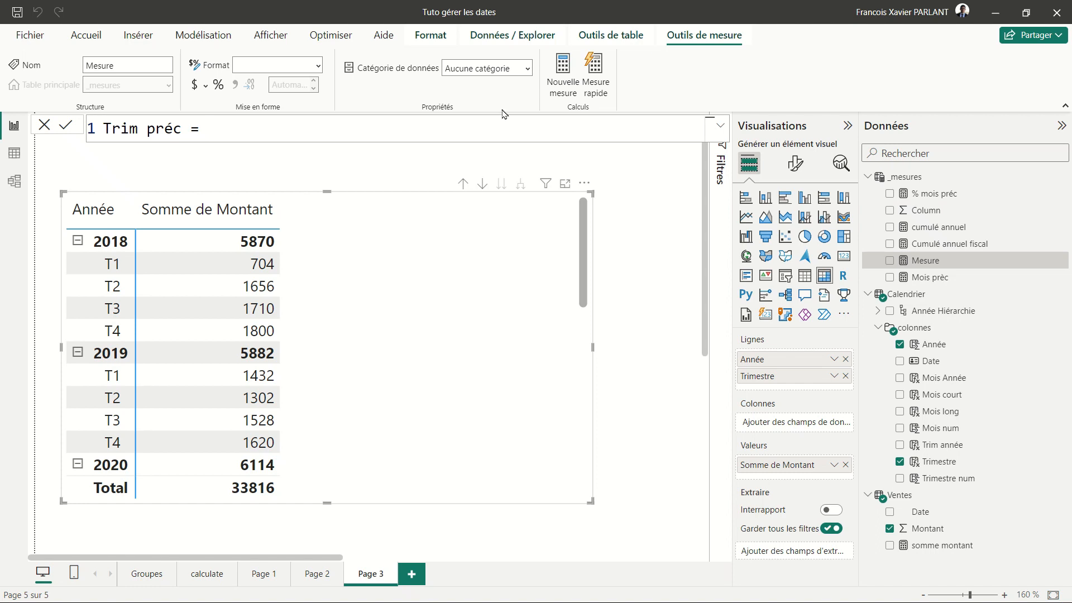
Step: Begin the Trim préc formula with CALCULATE, using SUM(Ventes[Montant]) as its expression
text(c)
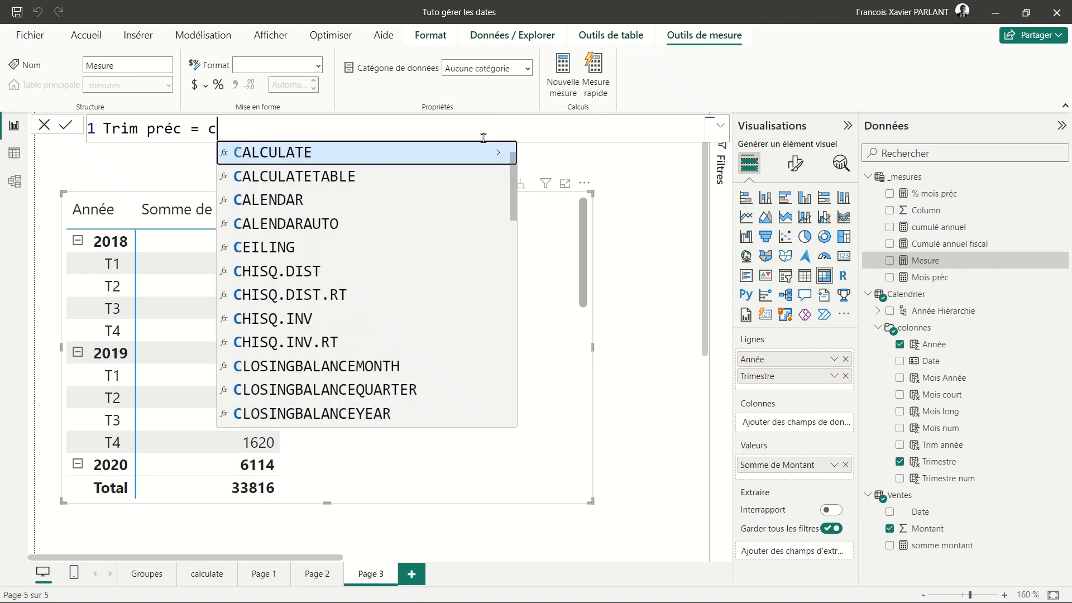
text(al)
key(Tab)
text(sum)
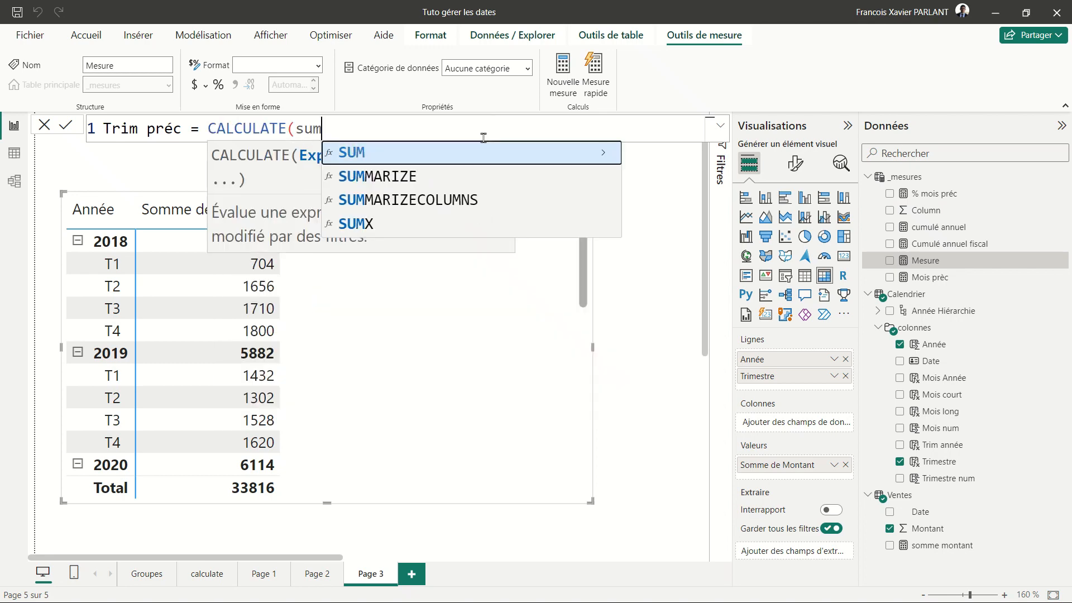
key(Tab)
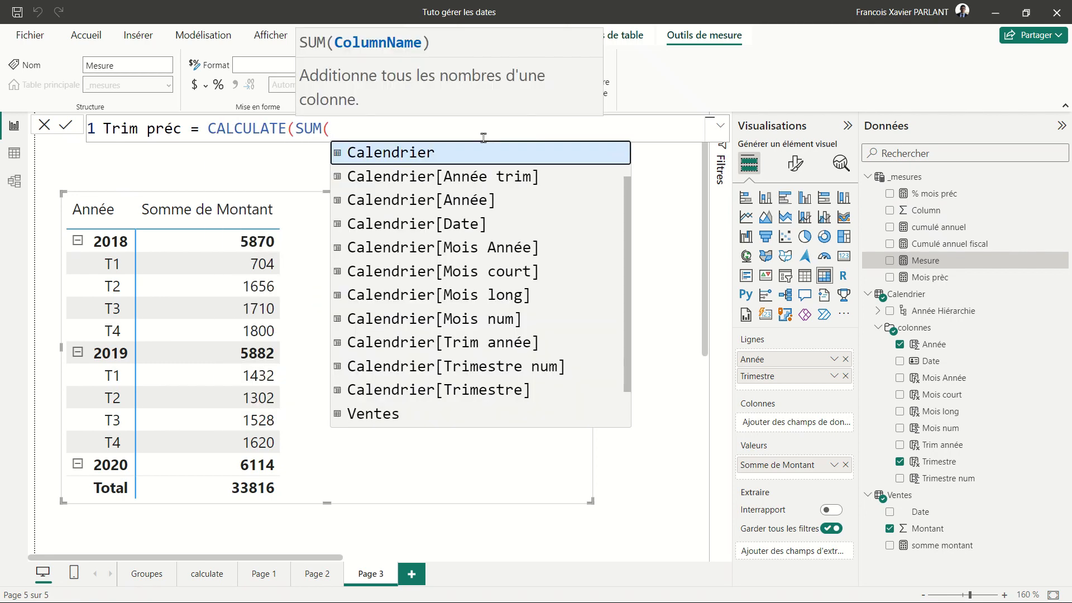
text(mon)
key(Tab)
text())
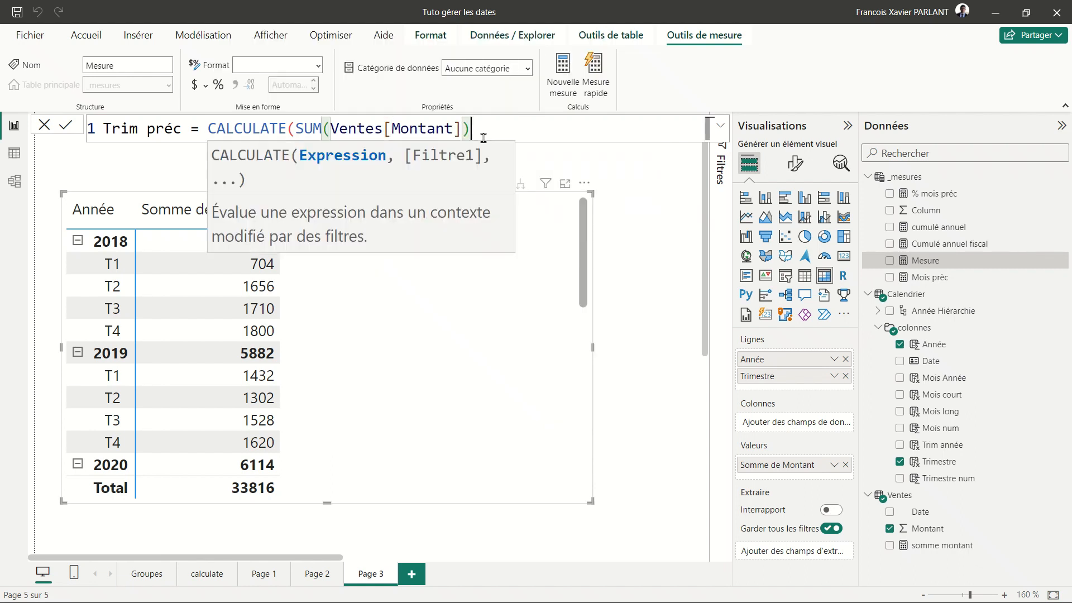
Step: Add PREVIOUSQUARTER as the filter argument of CALCULATE in the Trim préc formula
text(,)
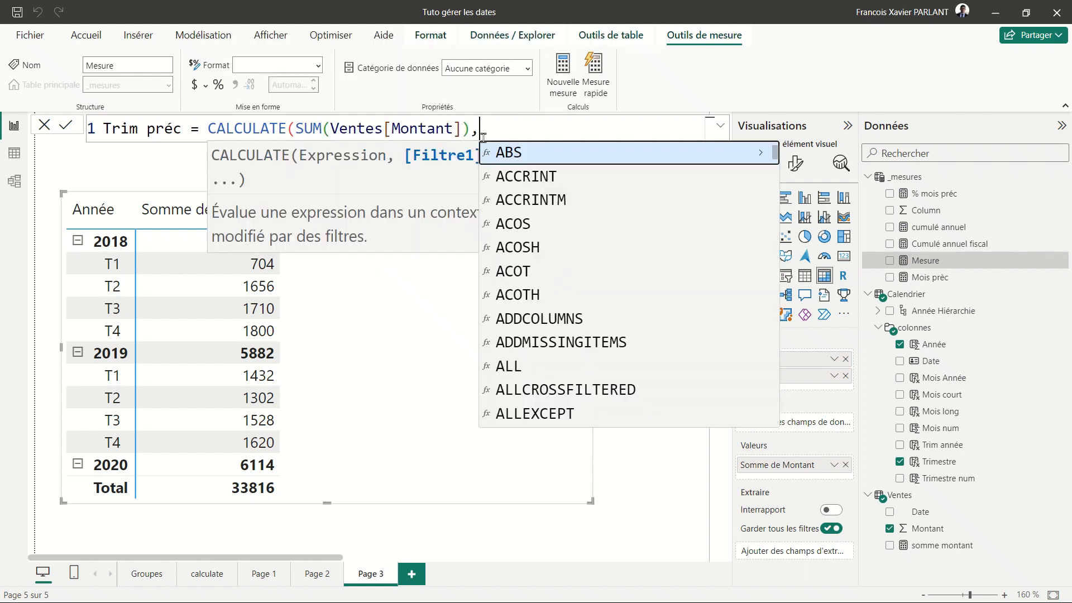
text(pre)
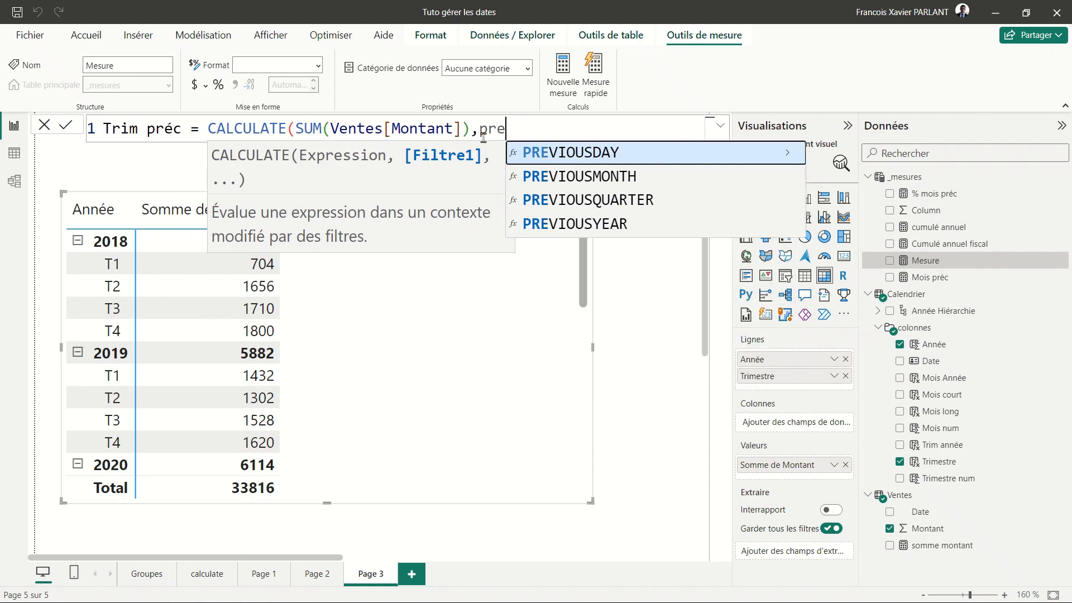
key(Down)
key(Down)
key(Tab)
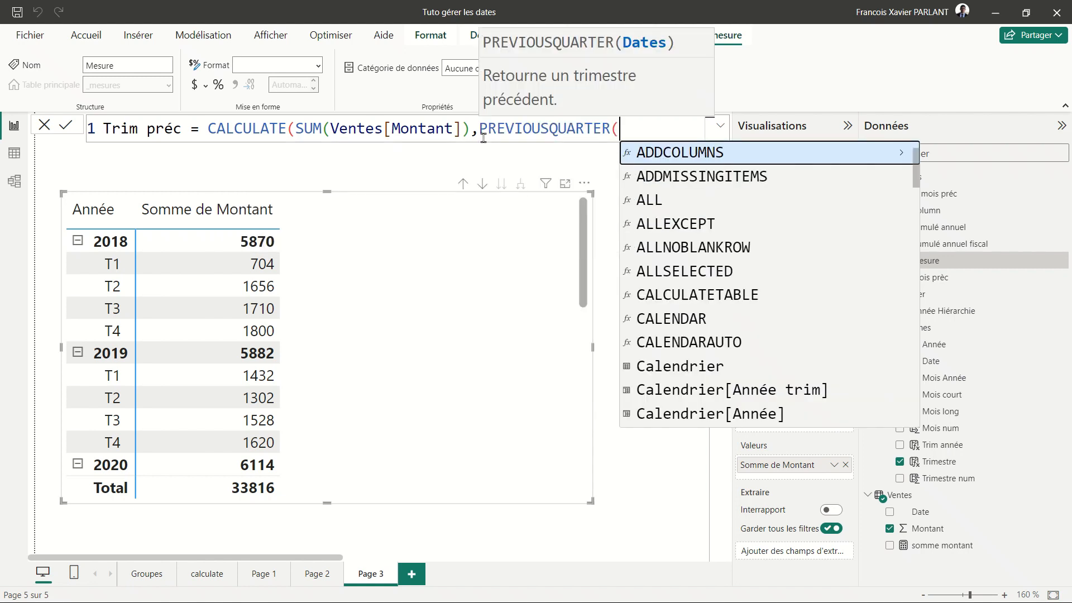
Step: Complete the Trim préc formula with Calendrier[Date] as the PREVIOUSQUARTER dates and add the measure to the matrix
text(cal)
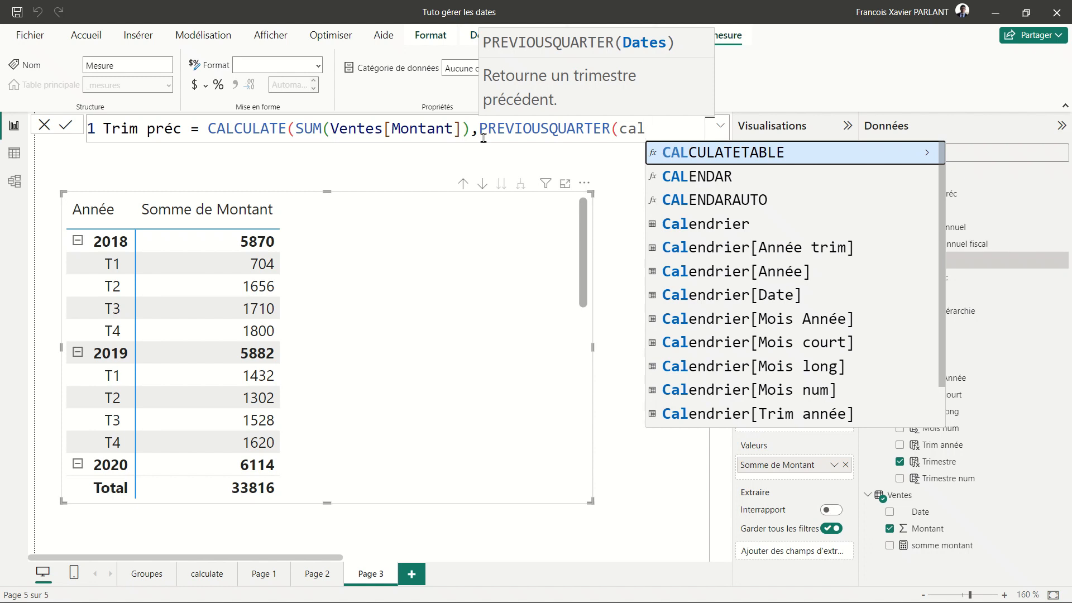
key(Down)
key(Down)
key(Down)
key(Down)
key(Down)
key(Down)
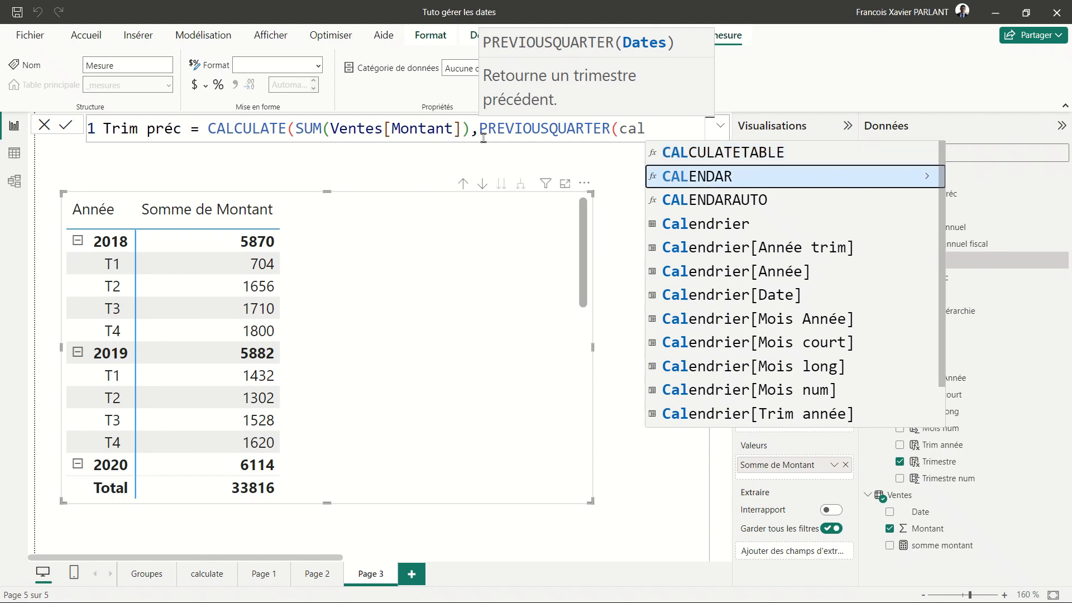
key(Tab)
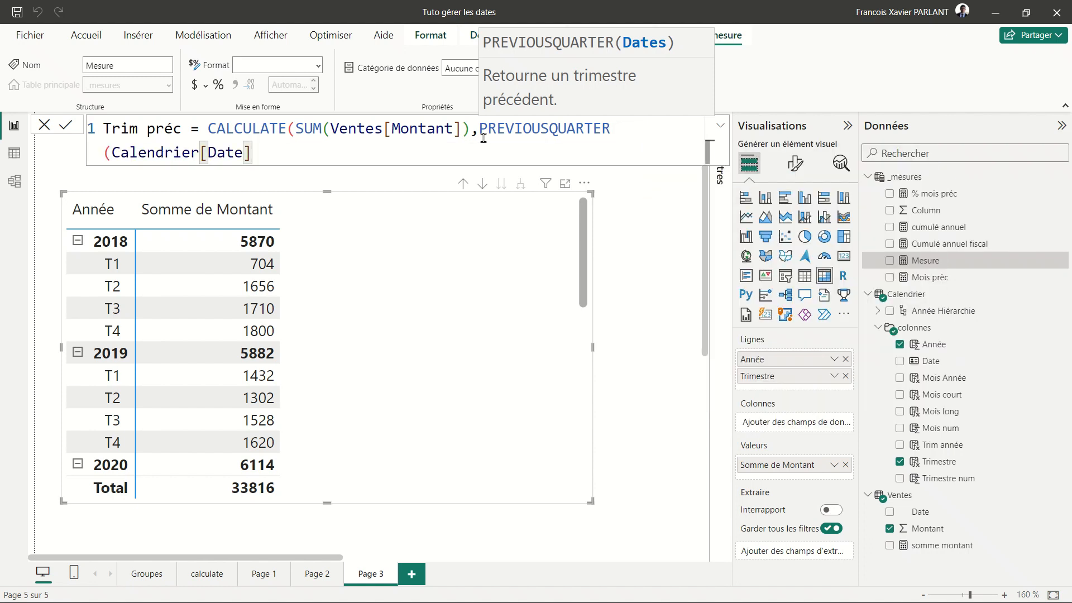
text()))
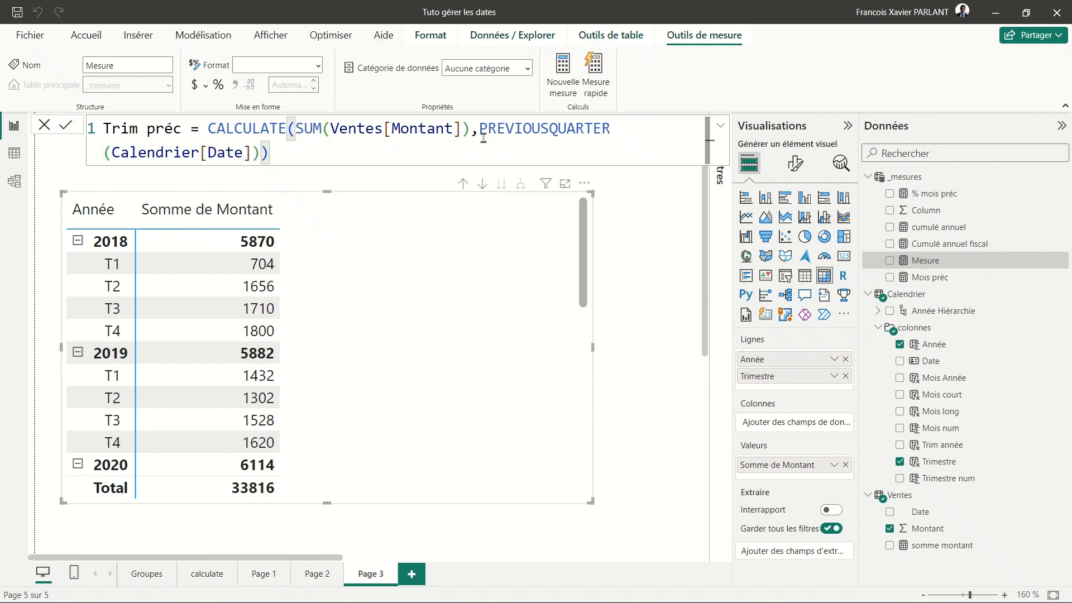
key(Return)
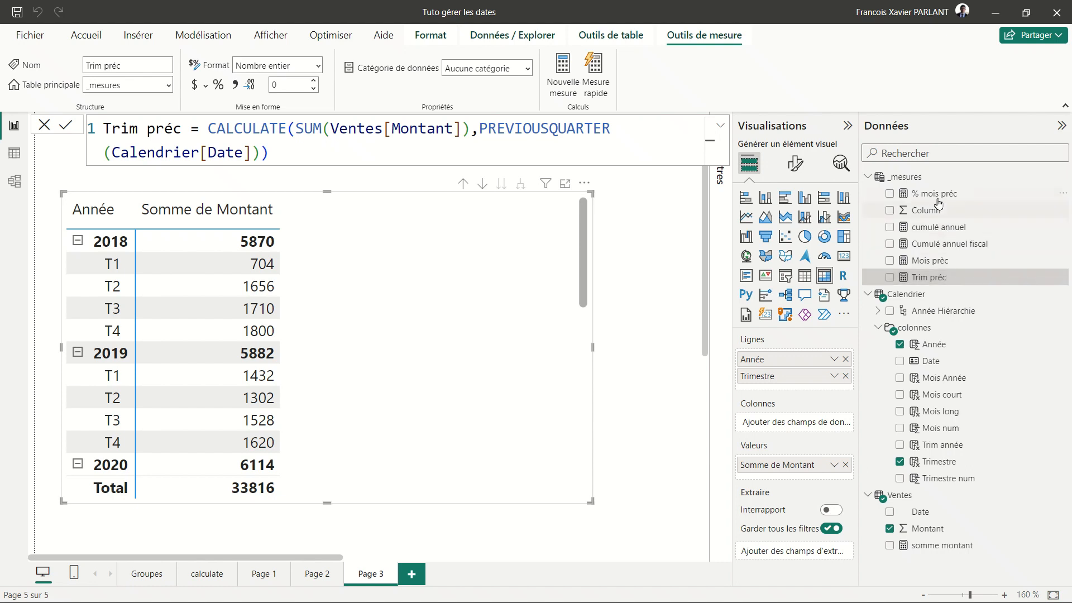
click(933, 277)
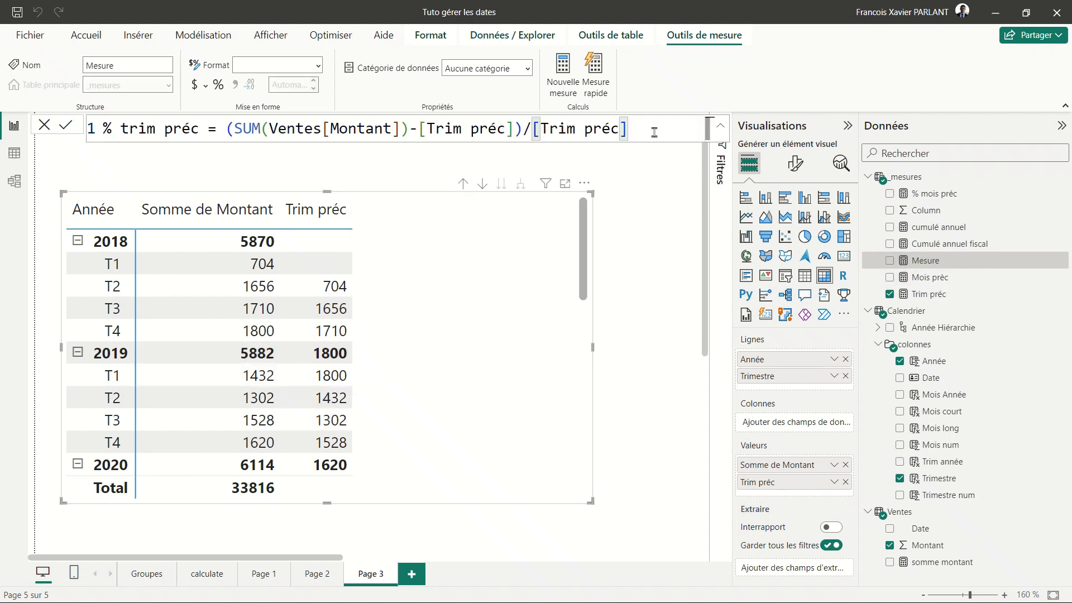
Step: Commit the % trim préc measure and show it in the matrix in percentage format
key(Return)
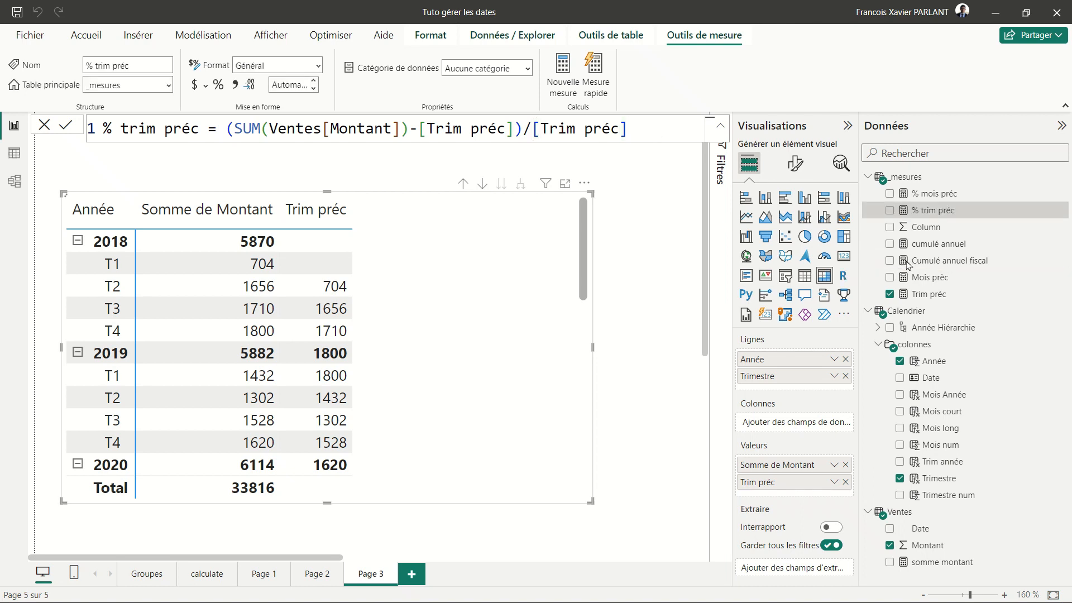
click(889, 210)
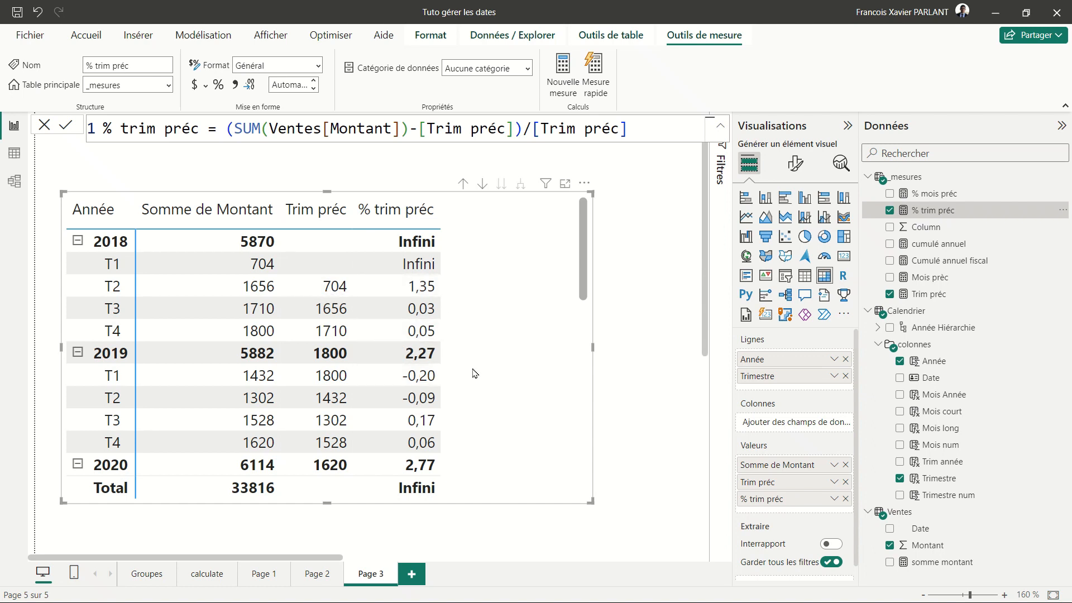
click(217, 86)
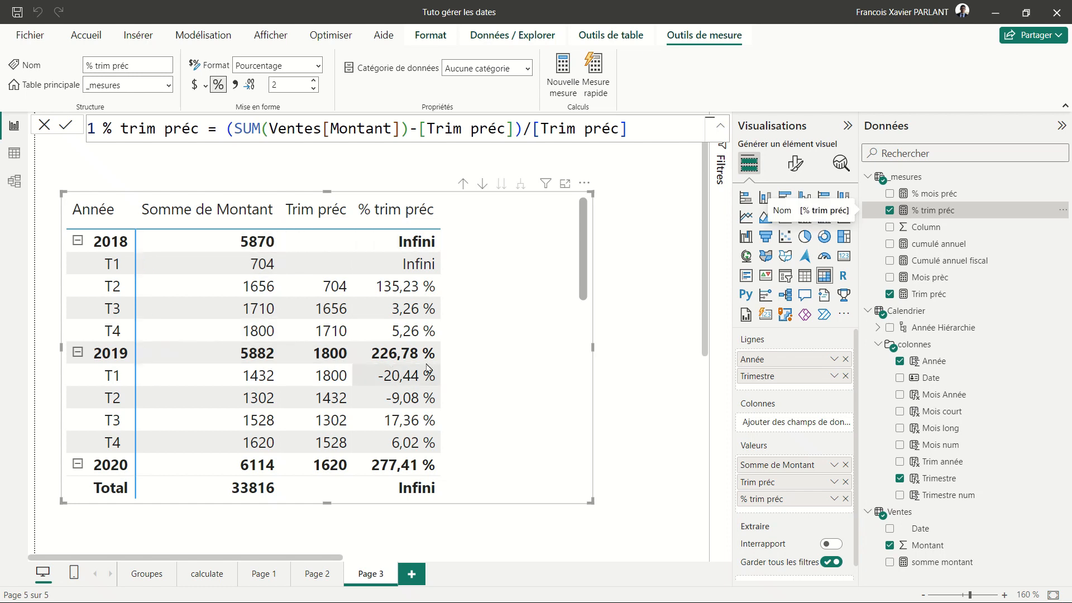
Step: Turn off the row subtotals in the matrix formatting
click(797, 167)
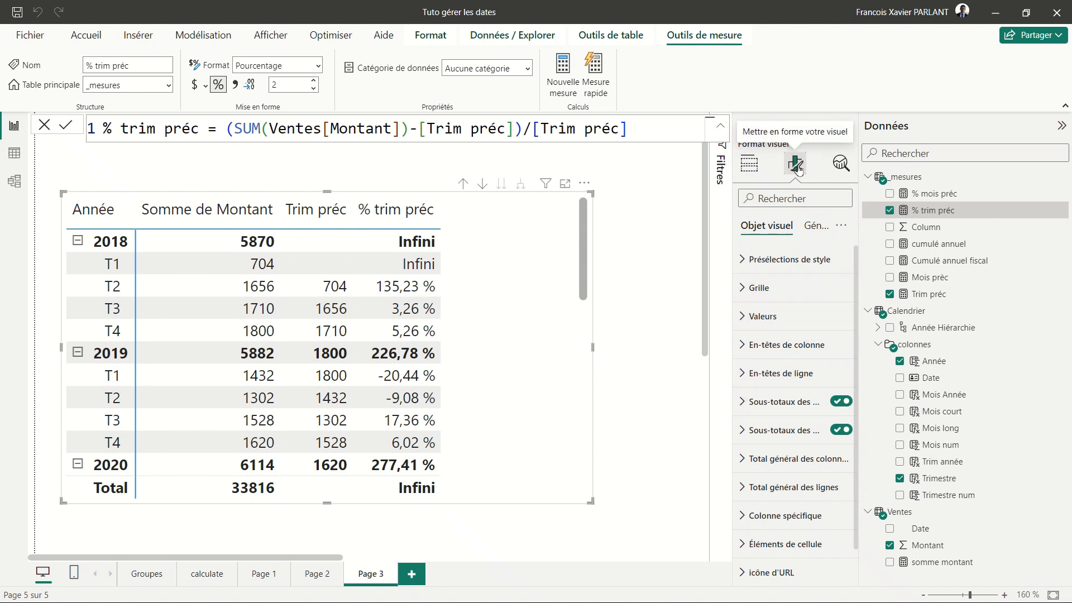
click(840, 430)
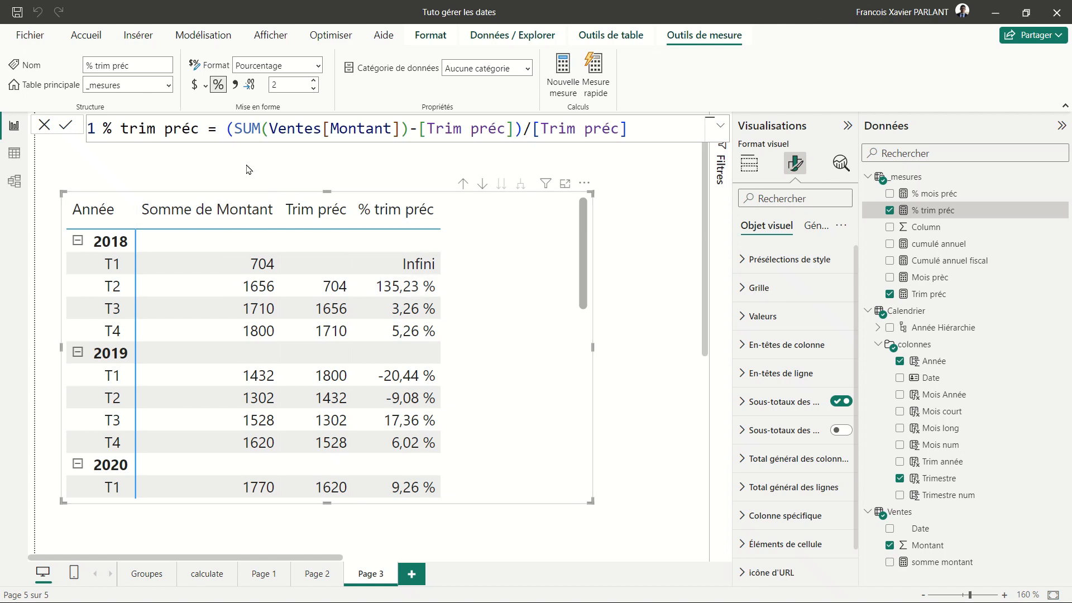
Step: Wrap the % trim préc calculation in IFERROR with an empty string "" as the error value and commit the formula
click(227, 130)
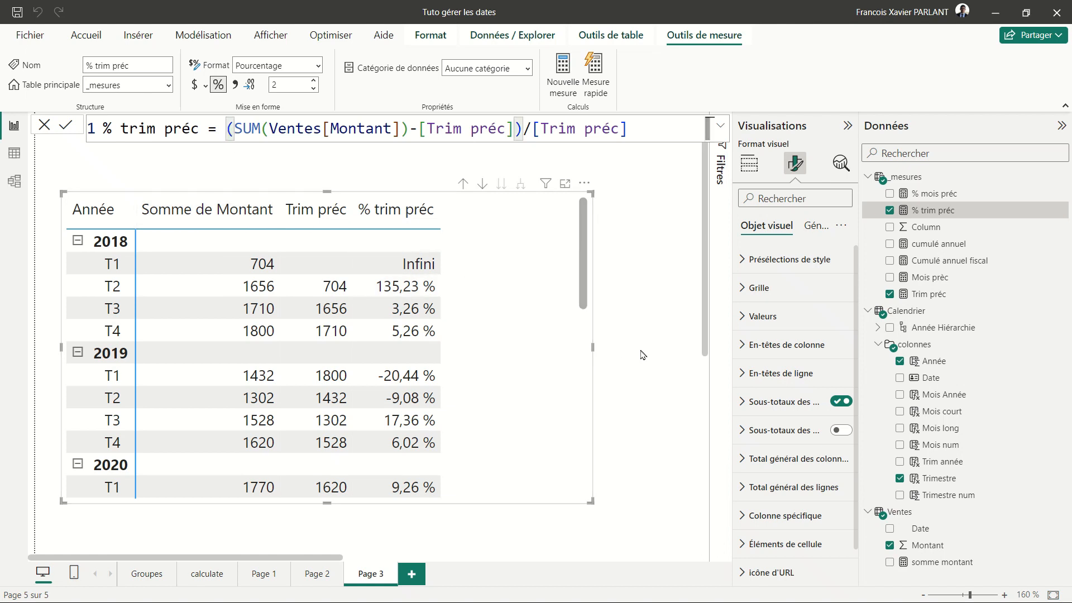
text(iferro)
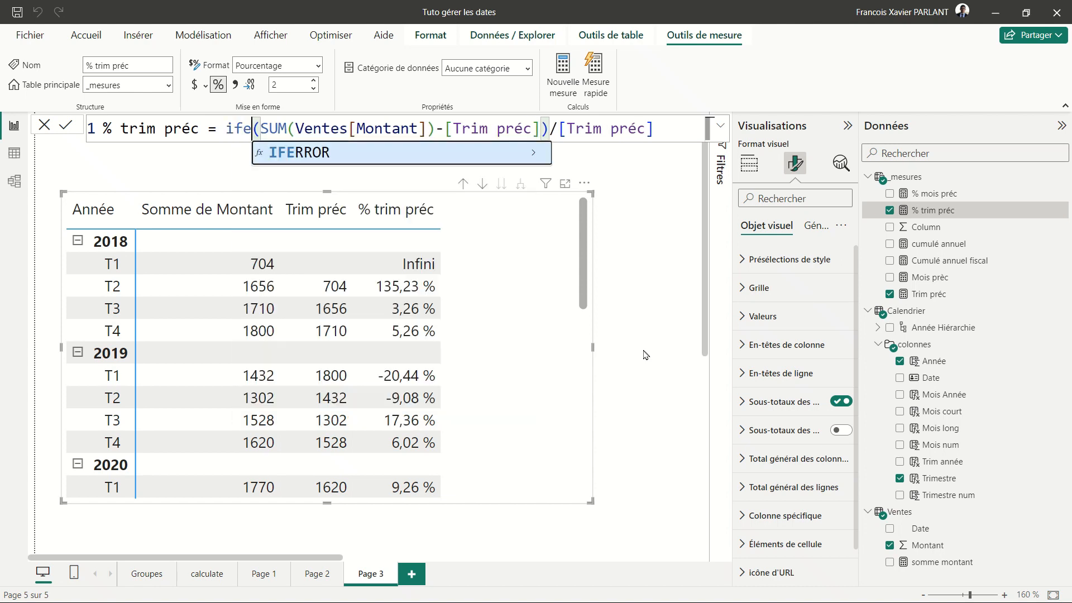
text(r)
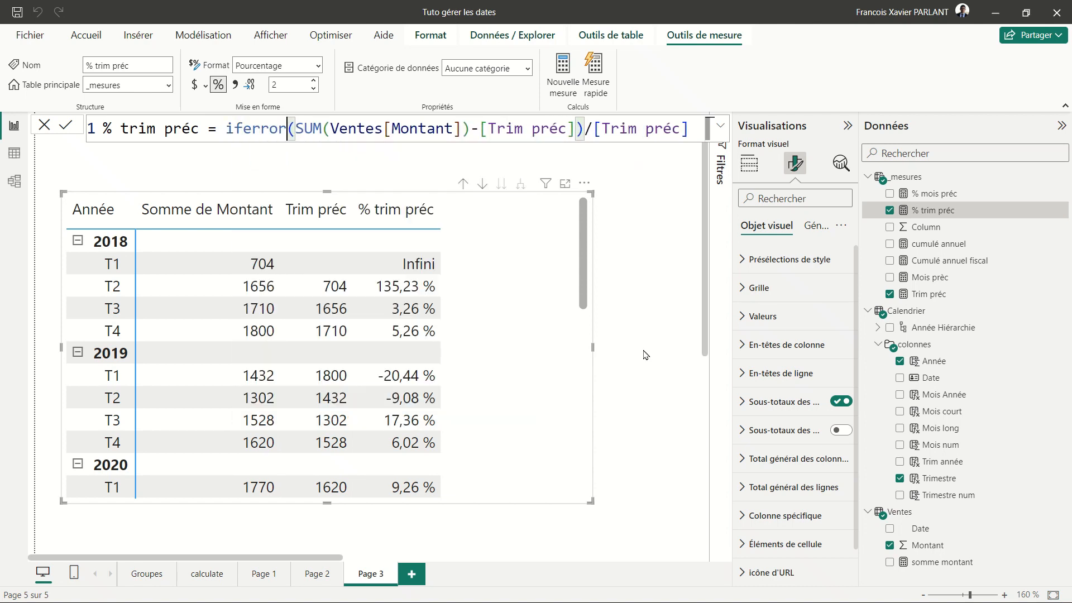
text(()
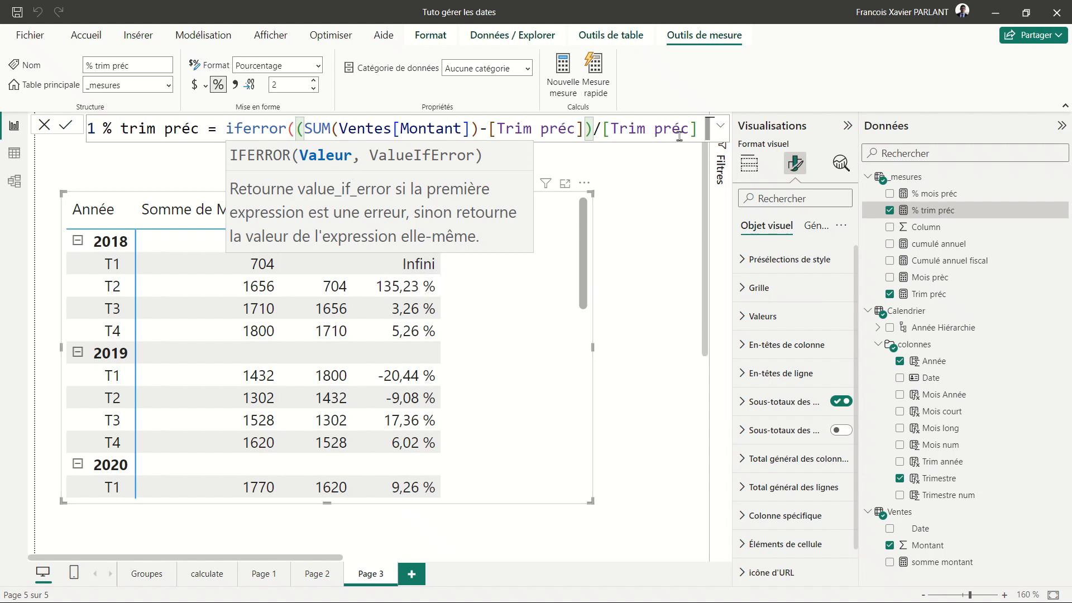
click(697, 133)
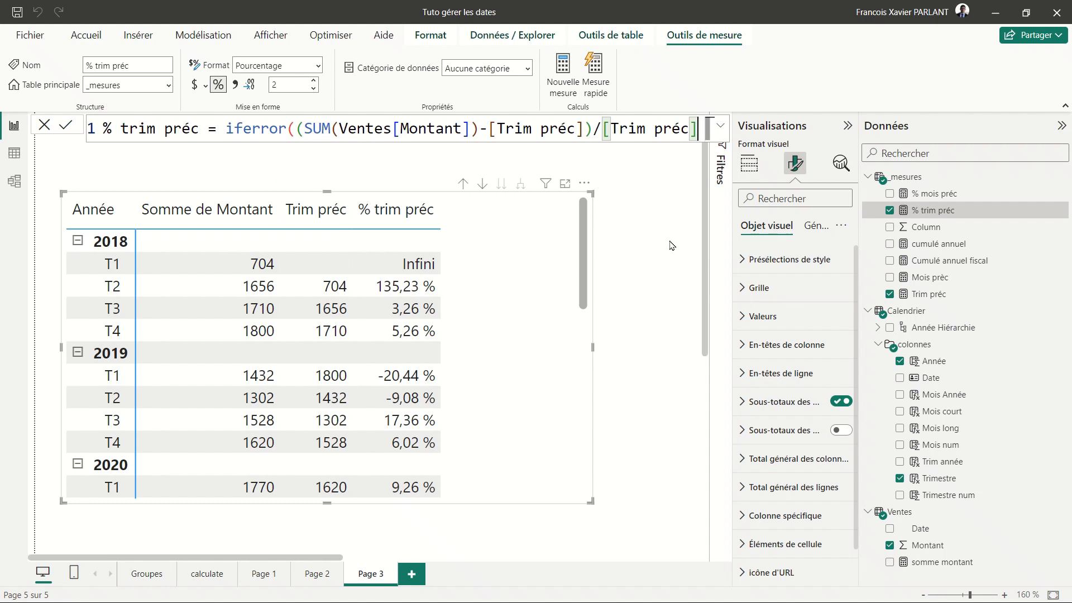
text(,)
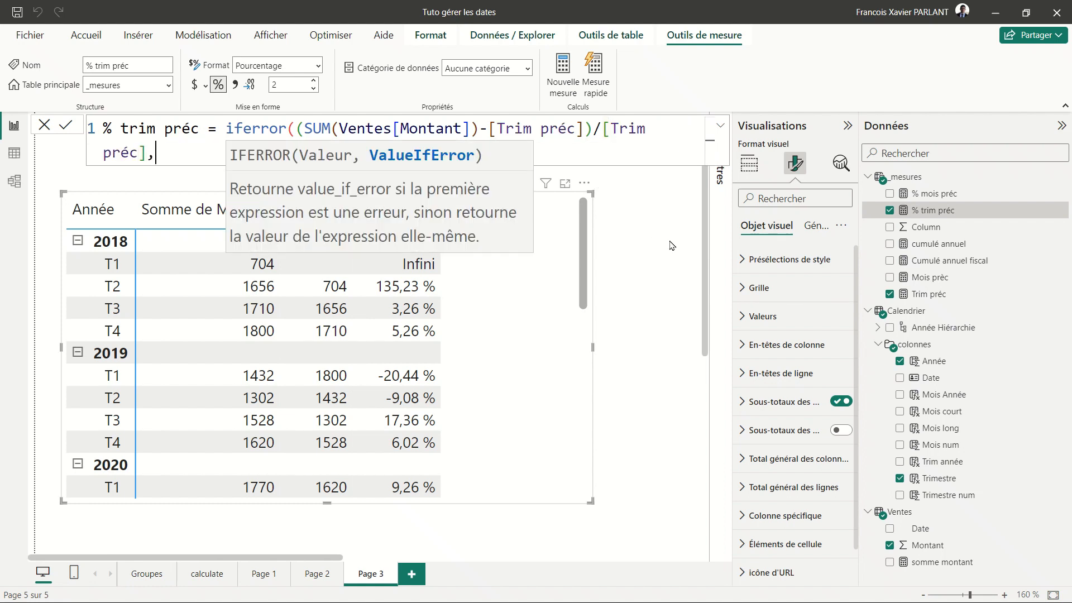
text(""))
key(Return)
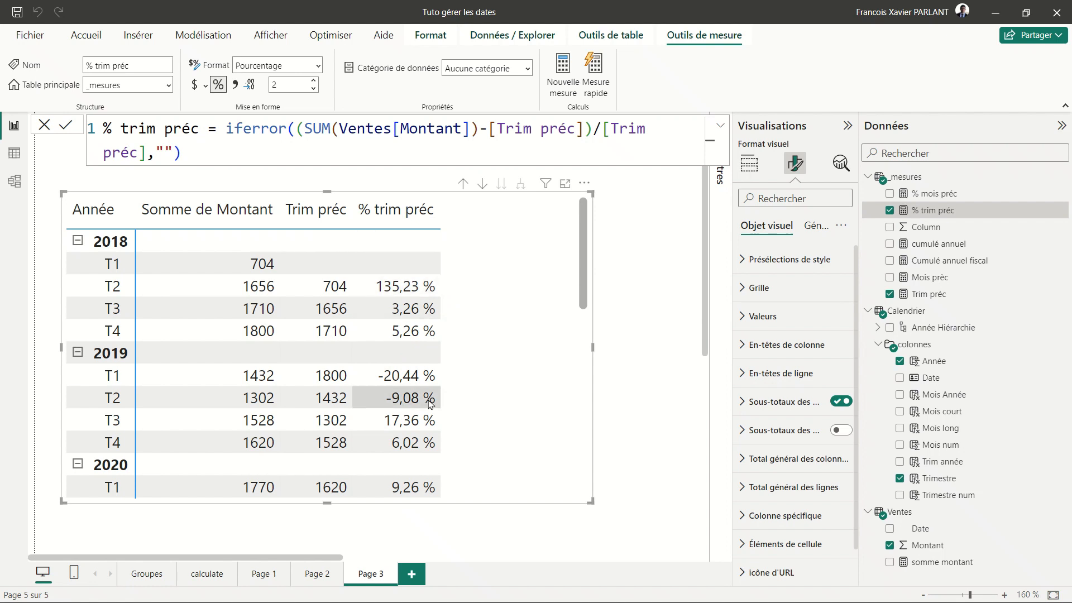
Step: Review the quarterly amounts and % trim préc values across the years in the matrix
scroll(429, 408, down, 4)
scroll(429, 410, down, 3)
scroll(429, 410, up, 8)
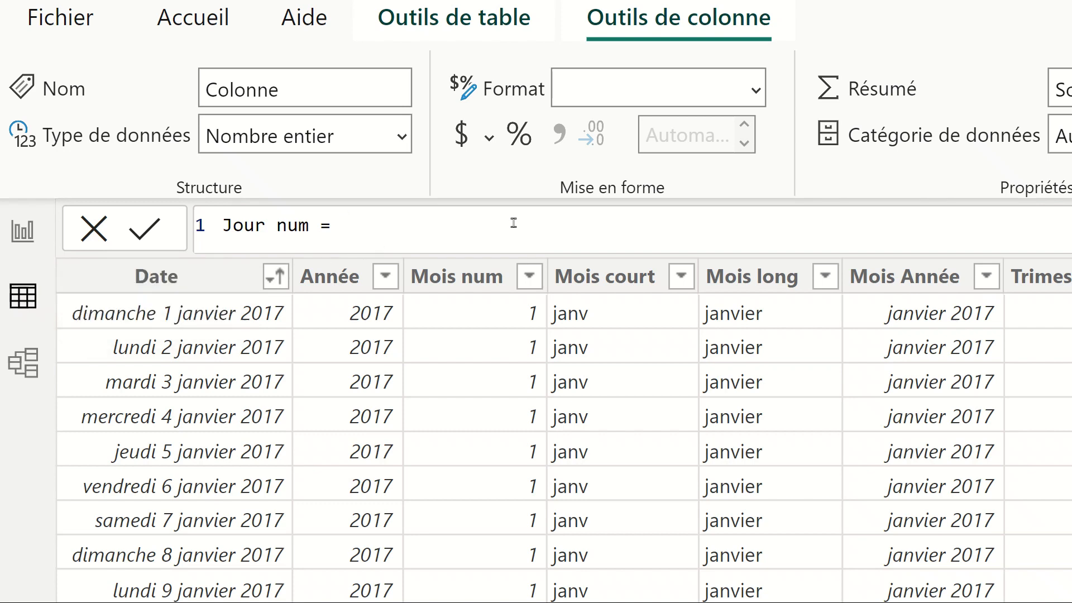
Step: Define the Jour num column in Calendrier as Calendrier[Date] and commit the formula
text(cal)
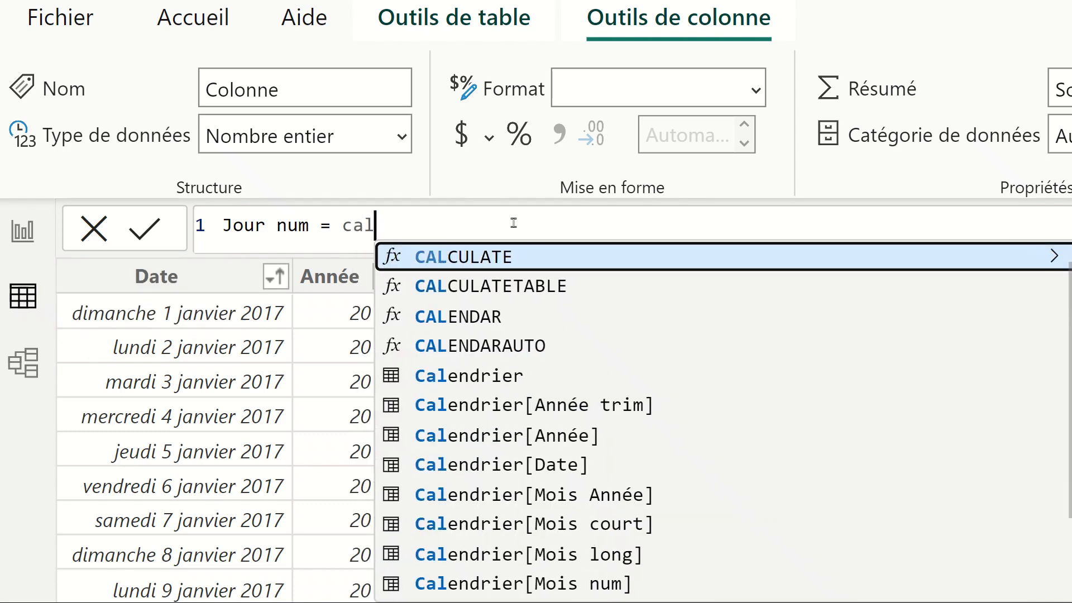
key(Down)
key(Down)
key(Down)
key(Down)
key(Down)
key(Down)
key(Down)
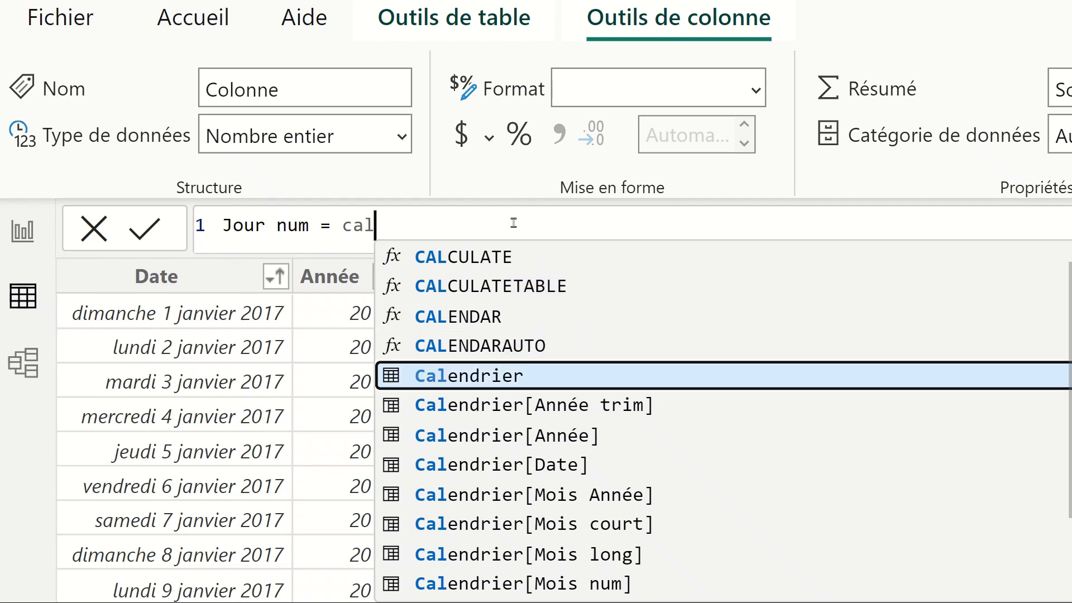
key(Tab)
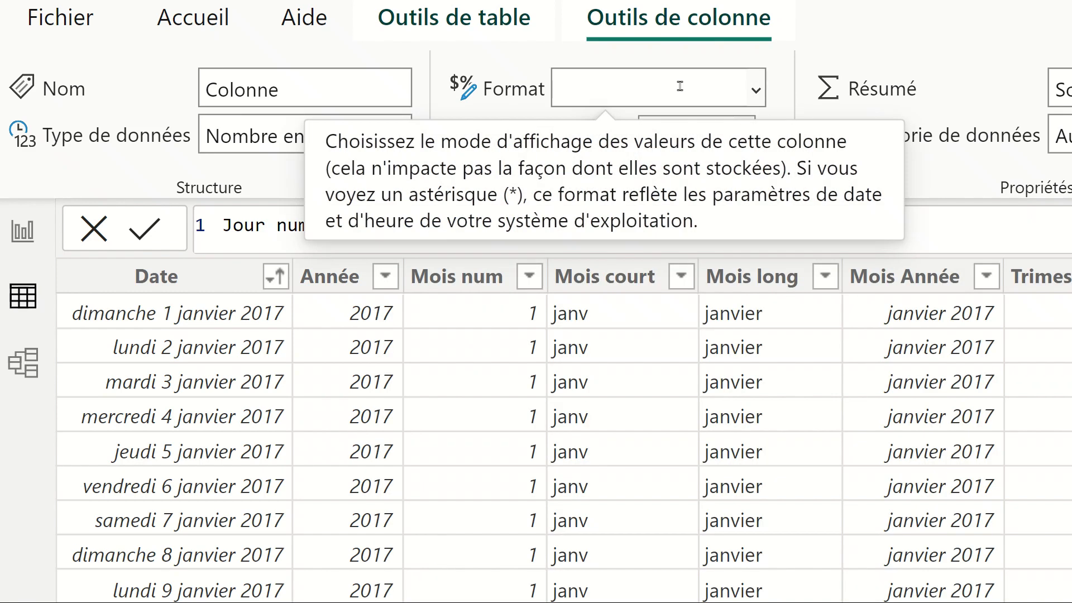
key(Return)
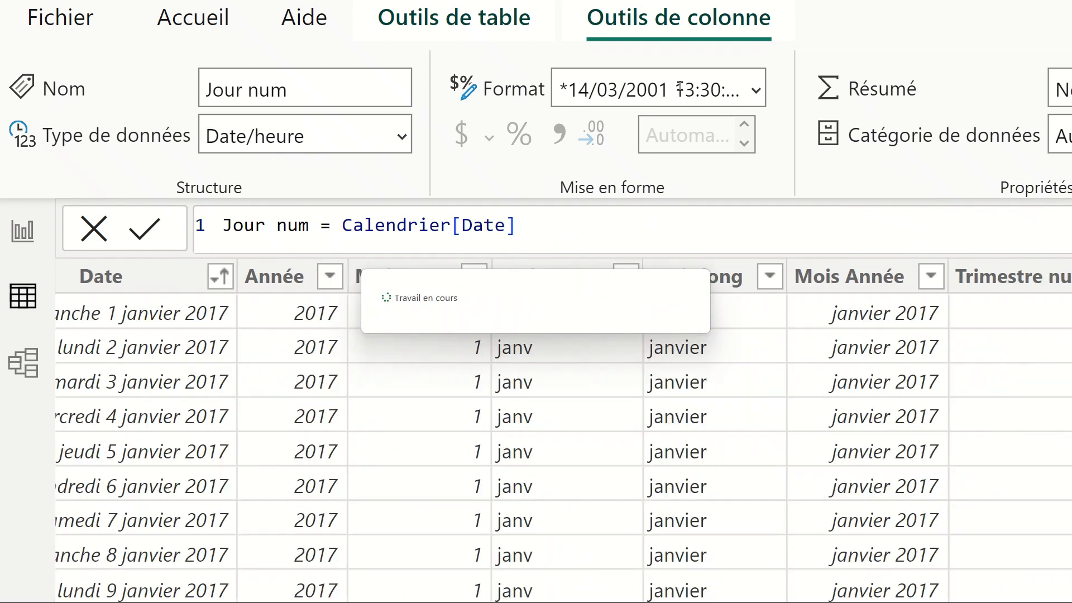
Step: Set the display format of the Jour num column to the custom day code dd
click(668, 90)
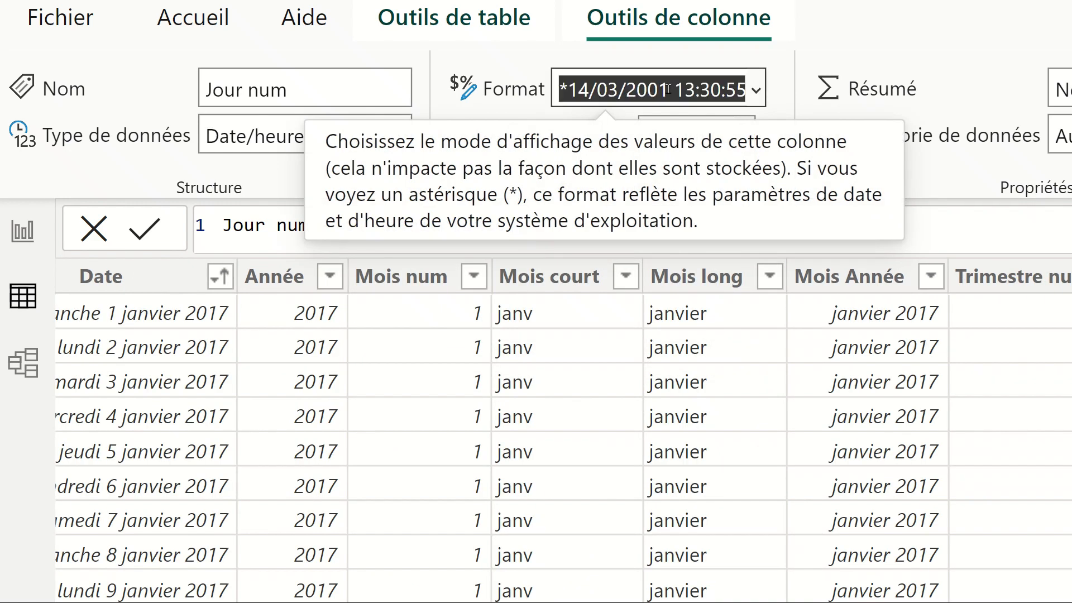
text(dd)
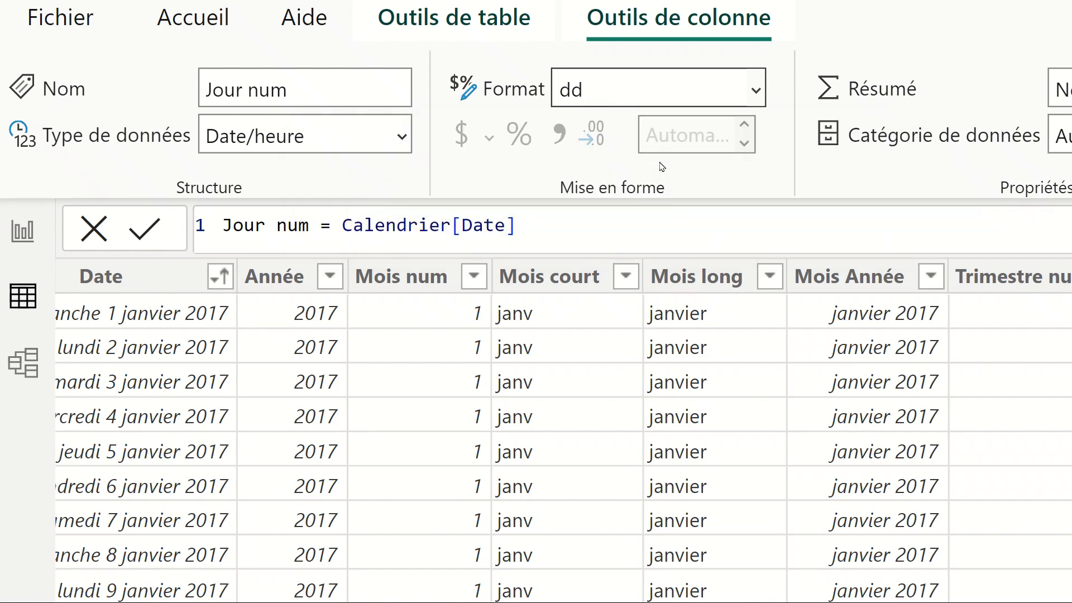
key(Return)
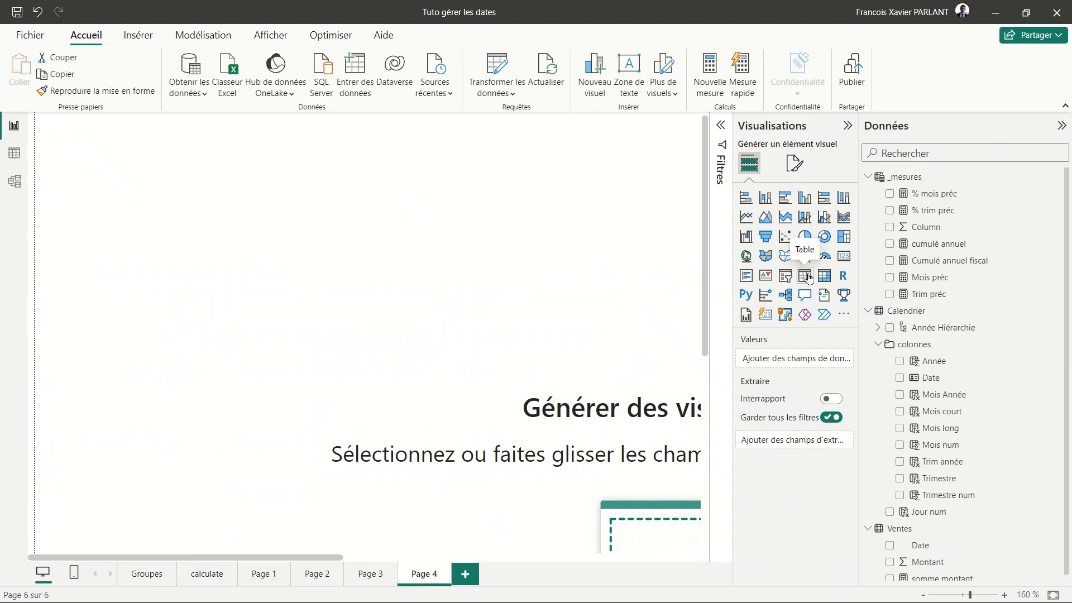
Step: Insert a table visual on Page 4 and add the Jour num field to it
click(806, 276)
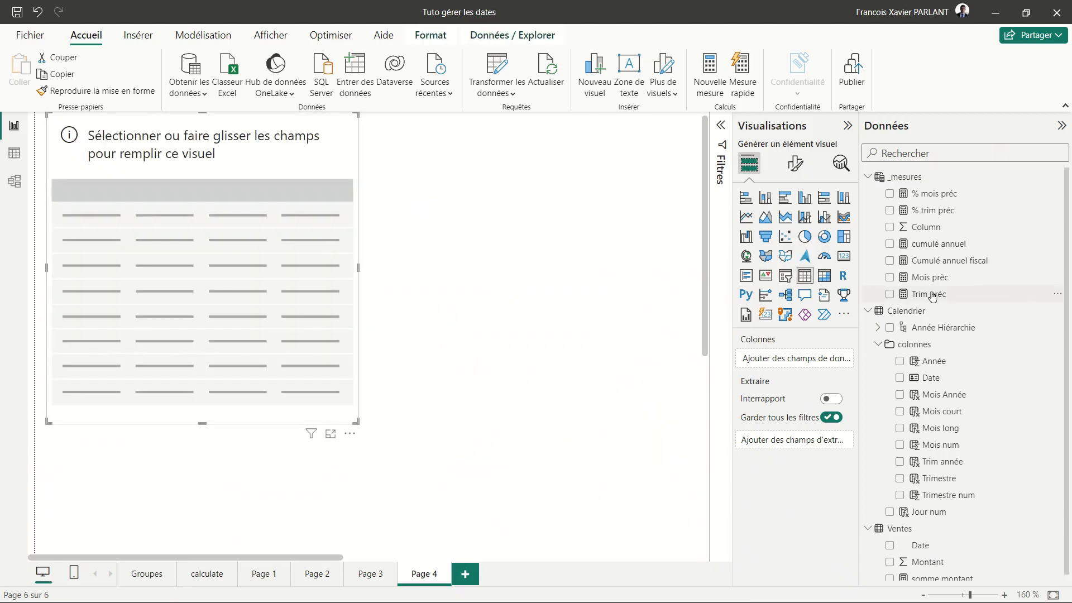
scroll(954, 329, down, 1)
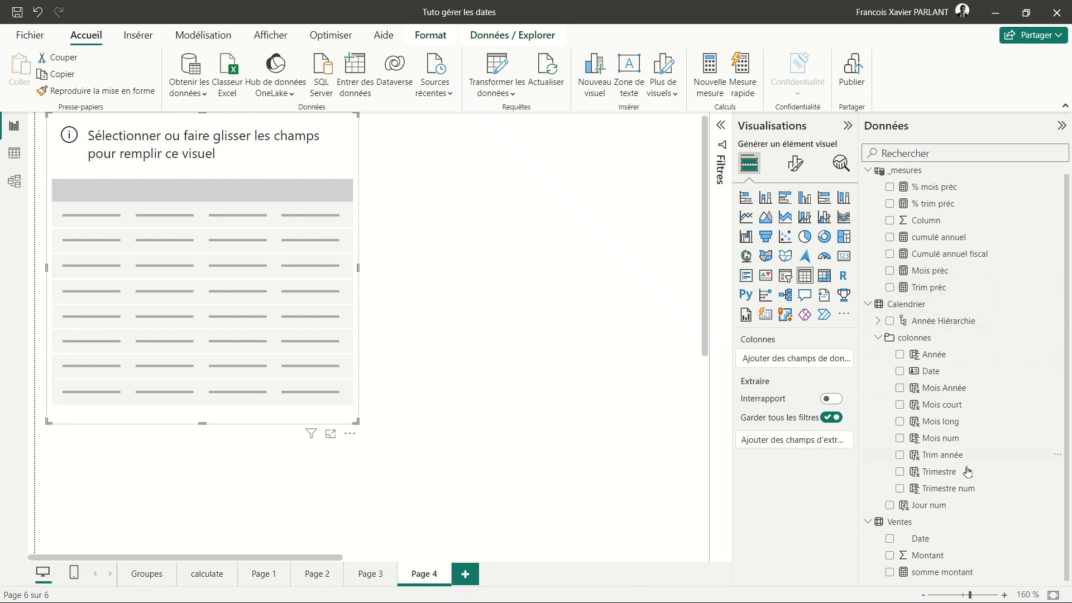
drag(927, 506, 151, 270)
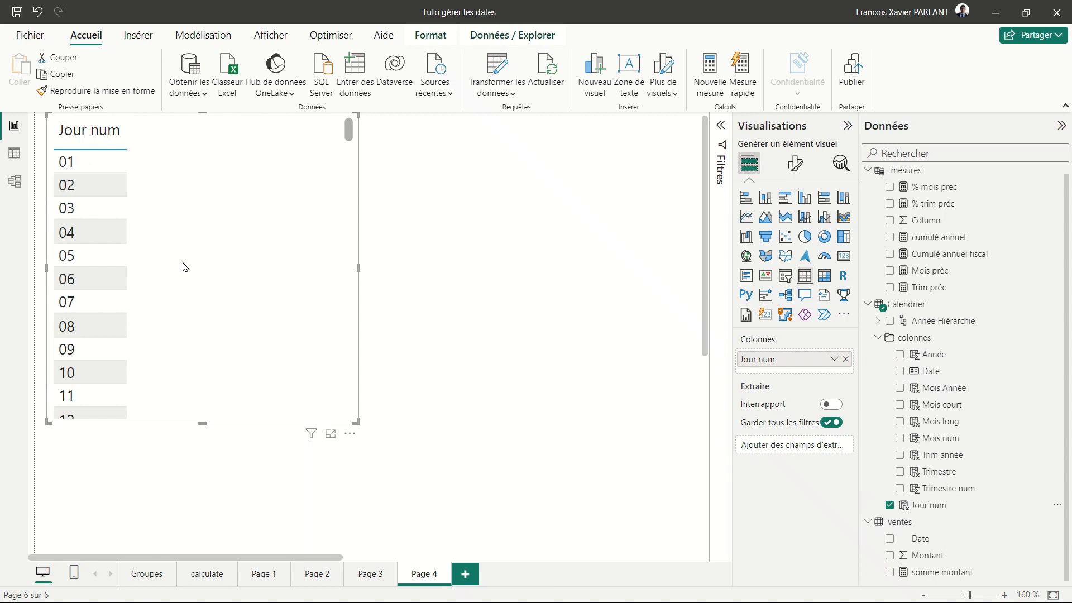
Step: Create a slicer from Année and Mois long beside the Jour num table and expand the year 2018
click(555, 400)
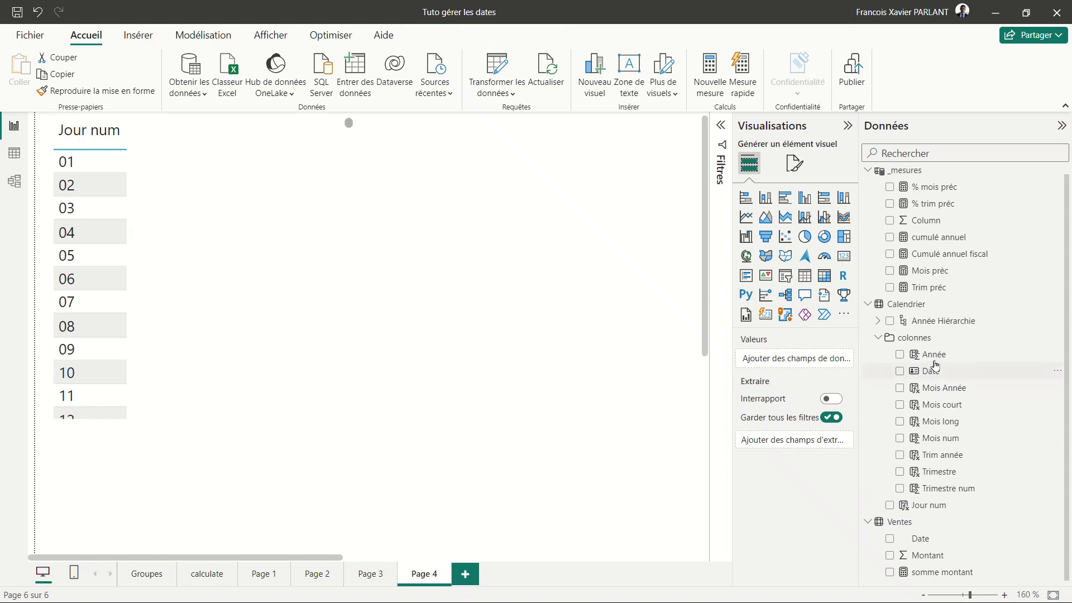
drag(933, 355, 705, 330)
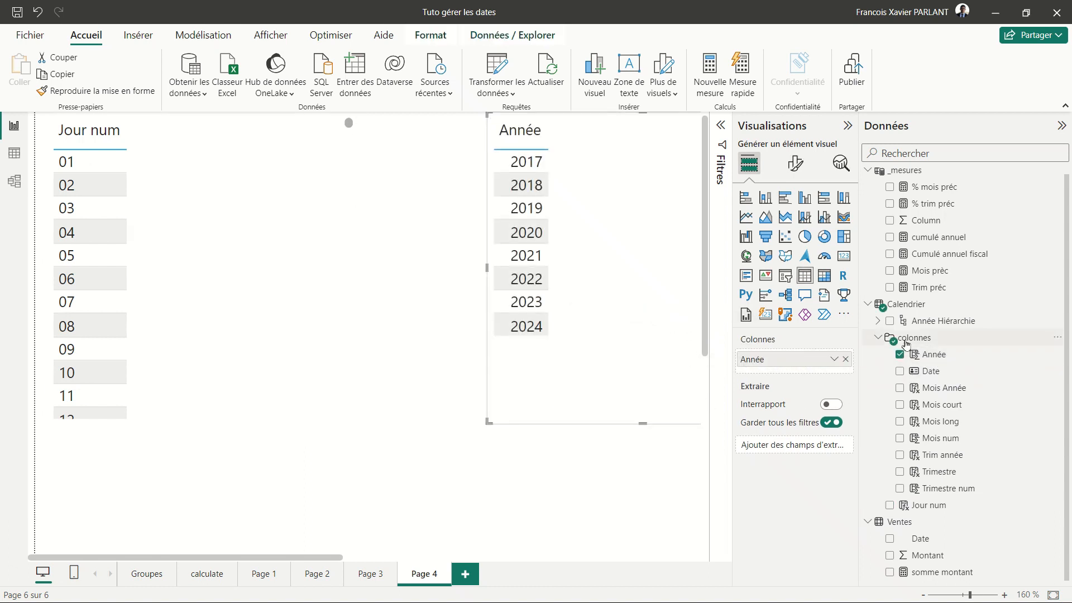
drag(957, 426, 614, 346)
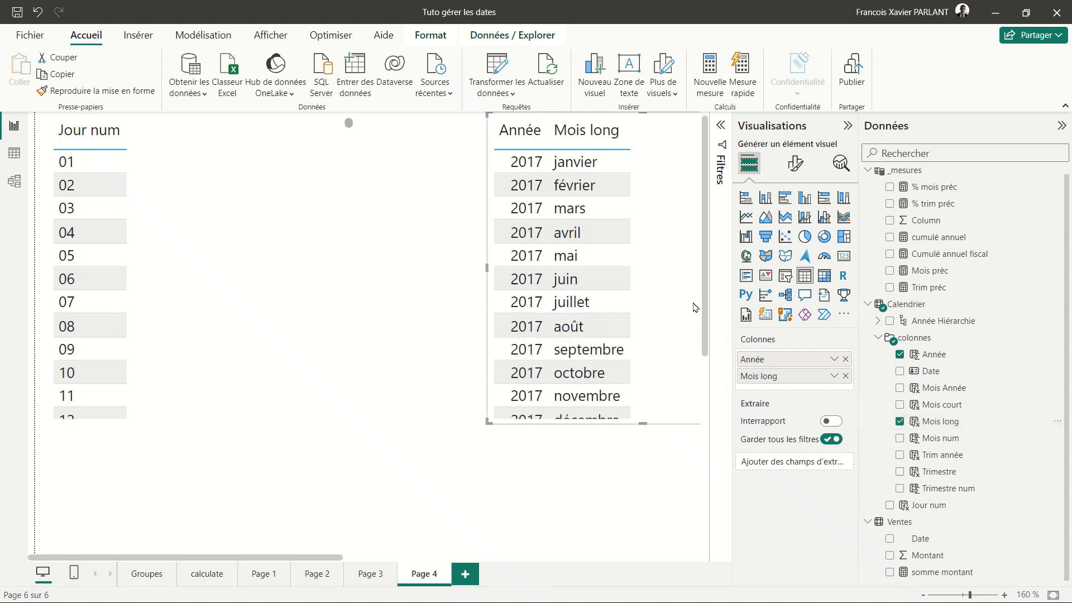
click(785, 275)
click(511, 187)
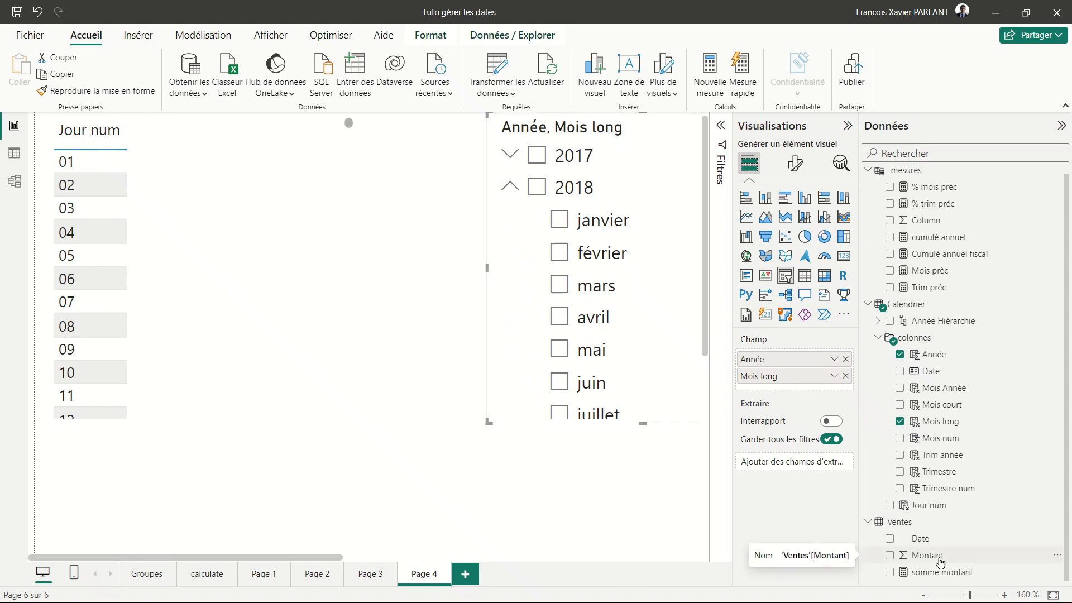
Step: Add the Ventes Montant field to the Jour num table and filter the page to février 2018
drag(927, 555, 212, 297)
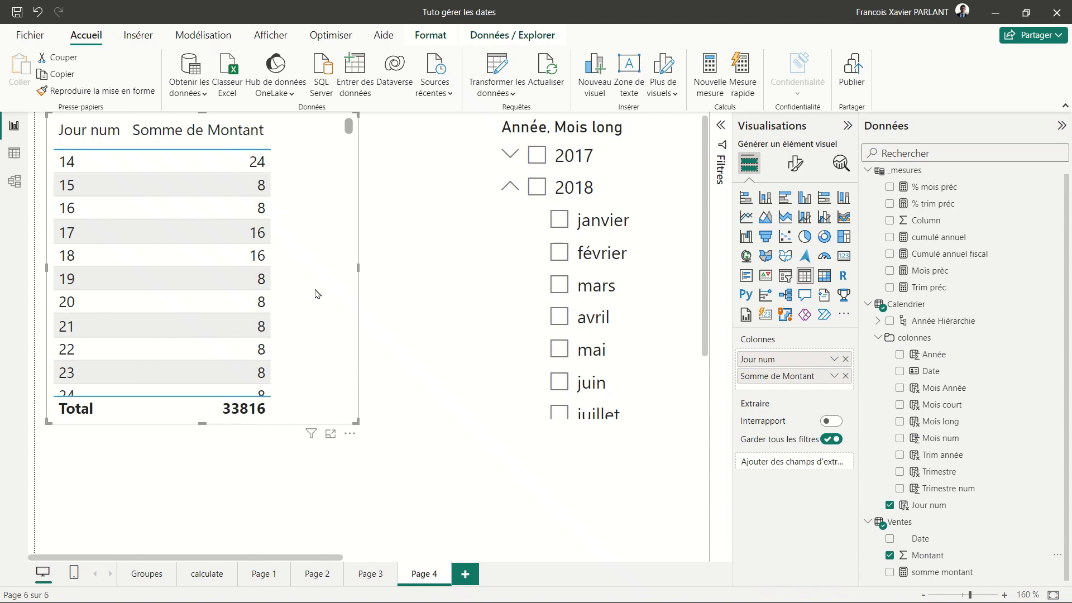
click(560, 254)
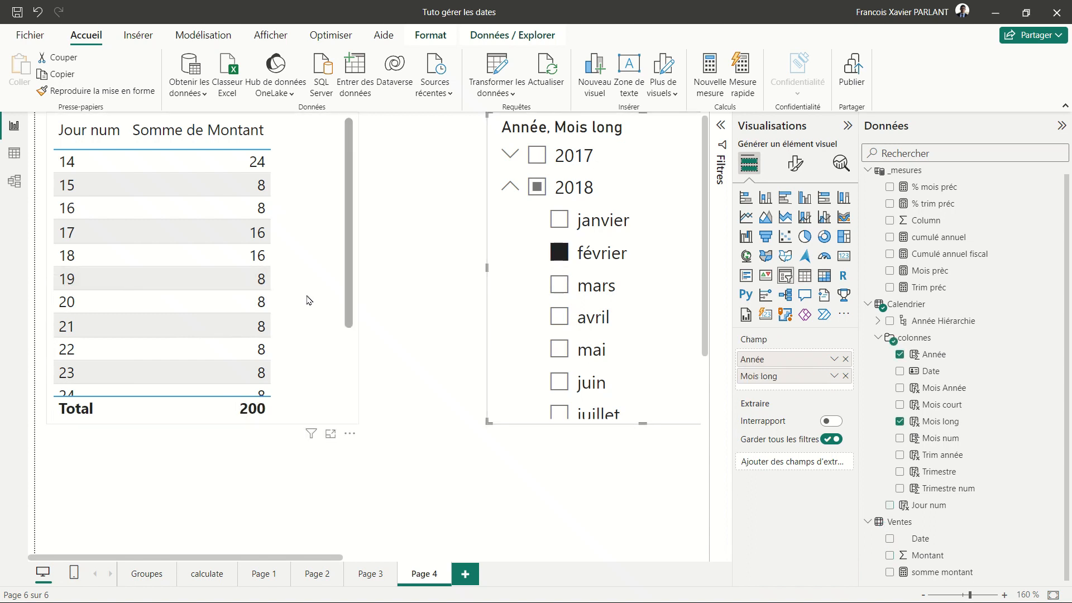
scroll(308, 301, up, 1)
scroll(315, 300, down, 3)
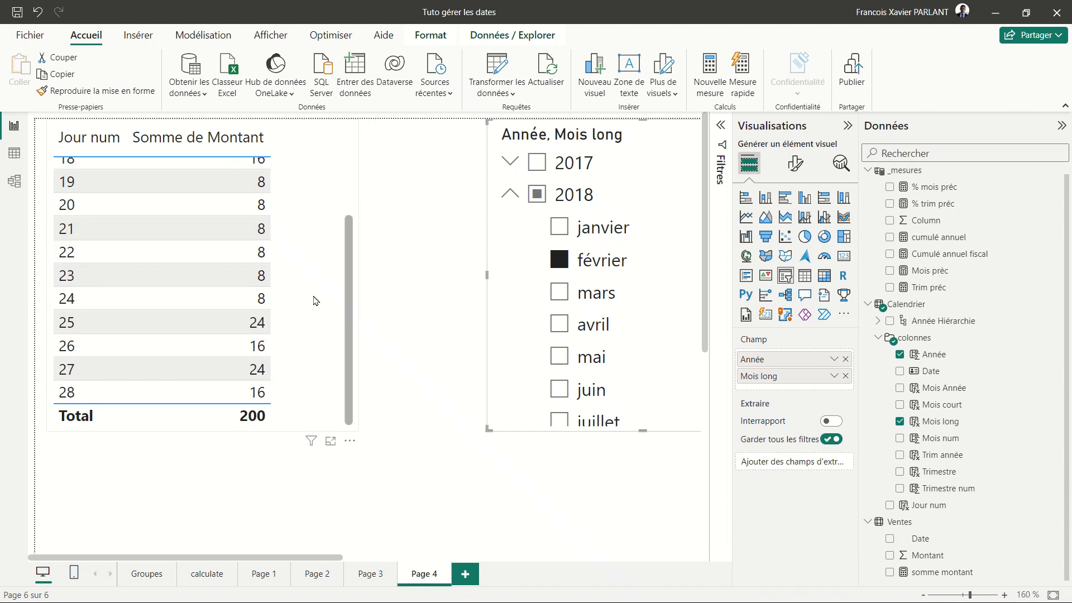
scroll(316, 300, up, 2)
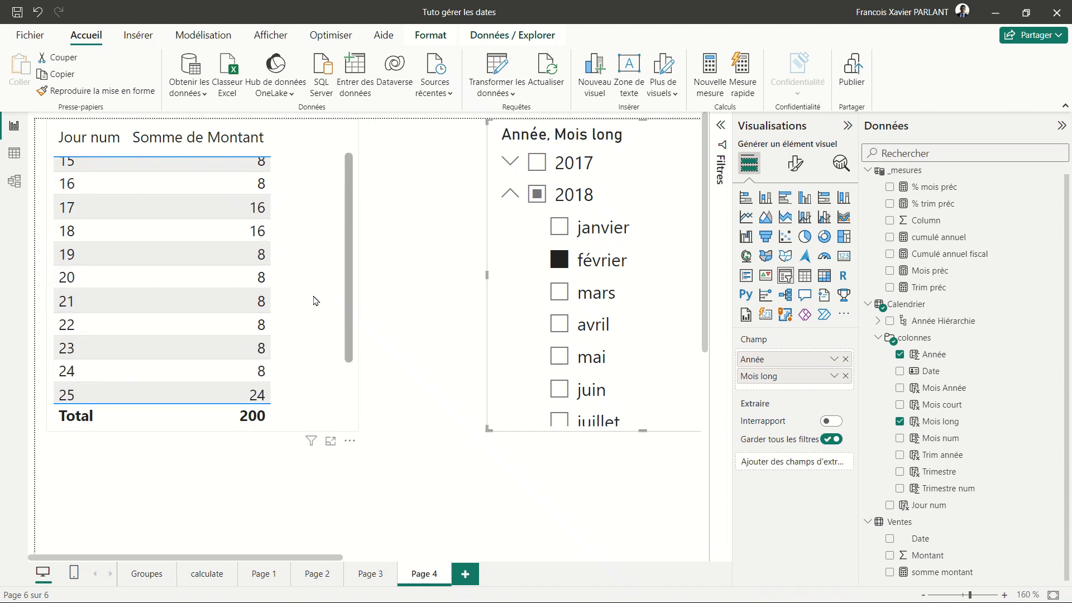
Step: Extend the height of the daily amounts table and switch the month filter through mars, avril and mai 2018
click(212, 428)
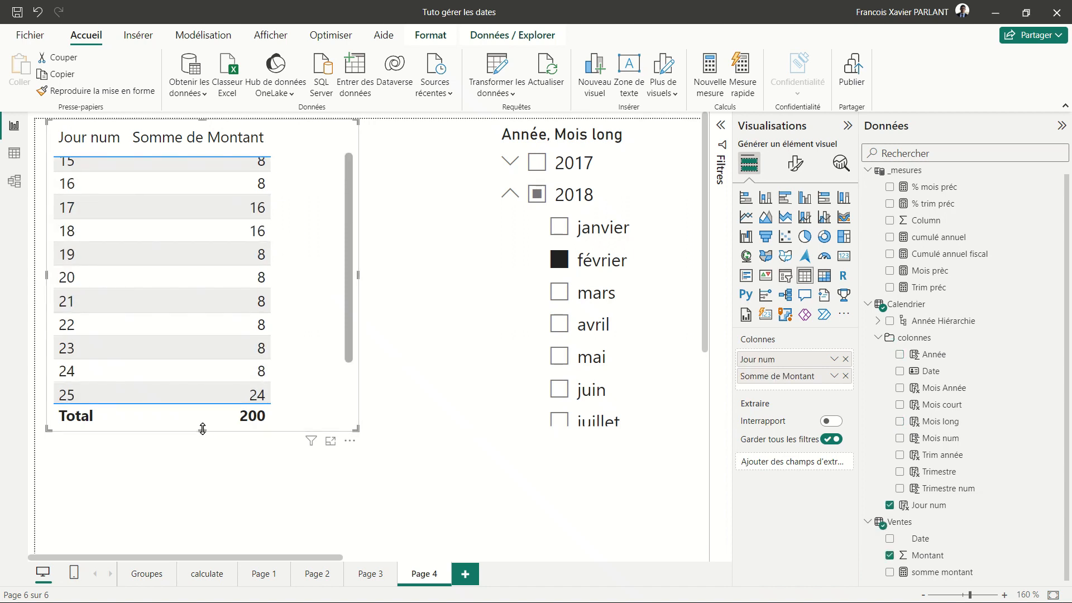
drag(203, 430, 202, 548)
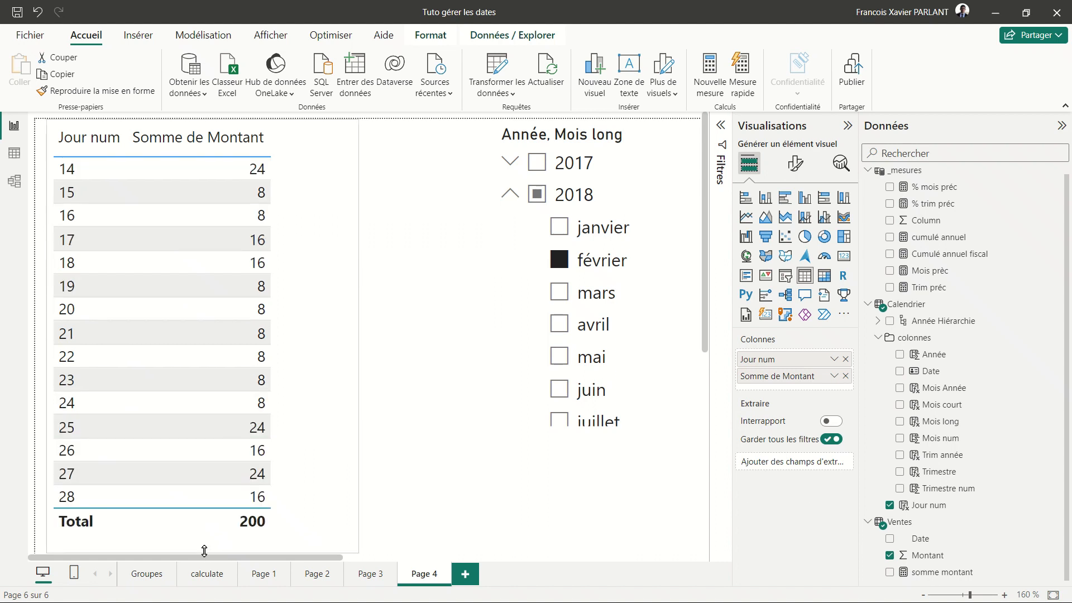
click(559, 287)
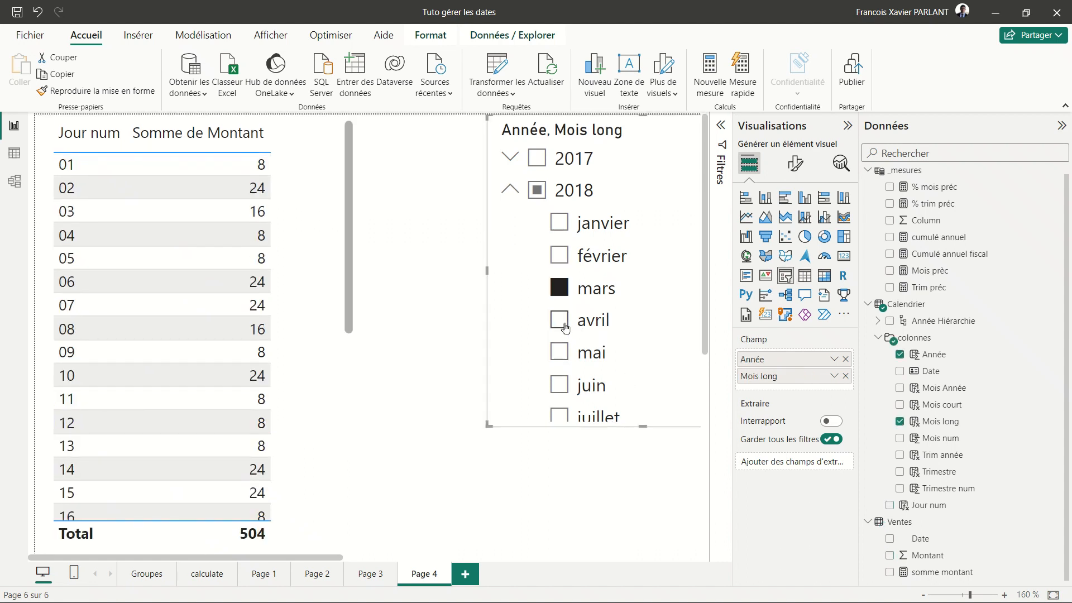
click(562, 320)
click(560, 360)
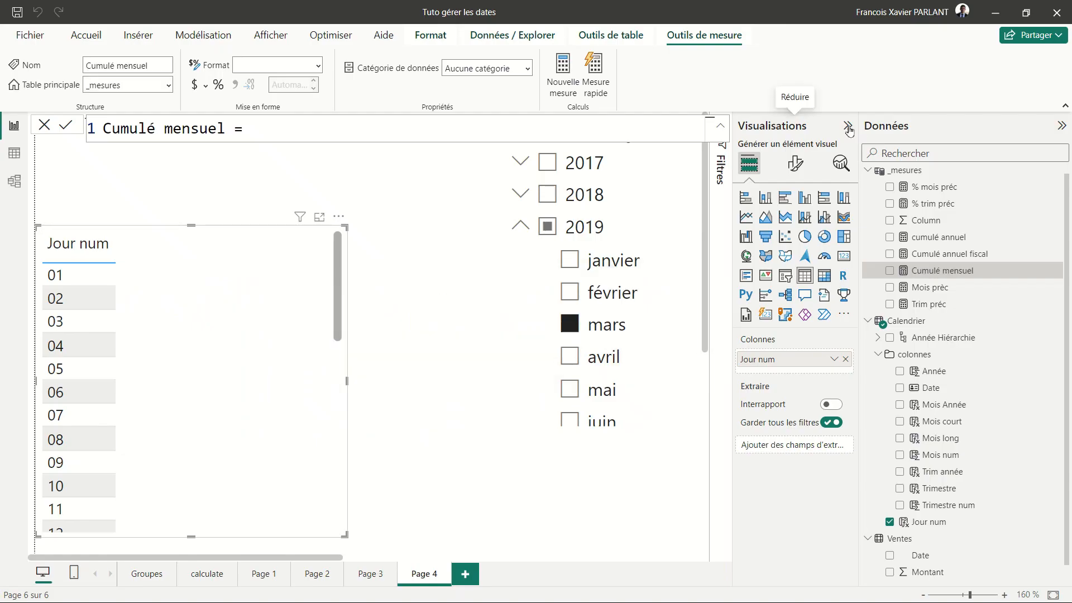
Step: Start the Cumulé mensuel measure with CALCULATE and SUM(Ventes[Montant]) as its expression
click(849, 129)
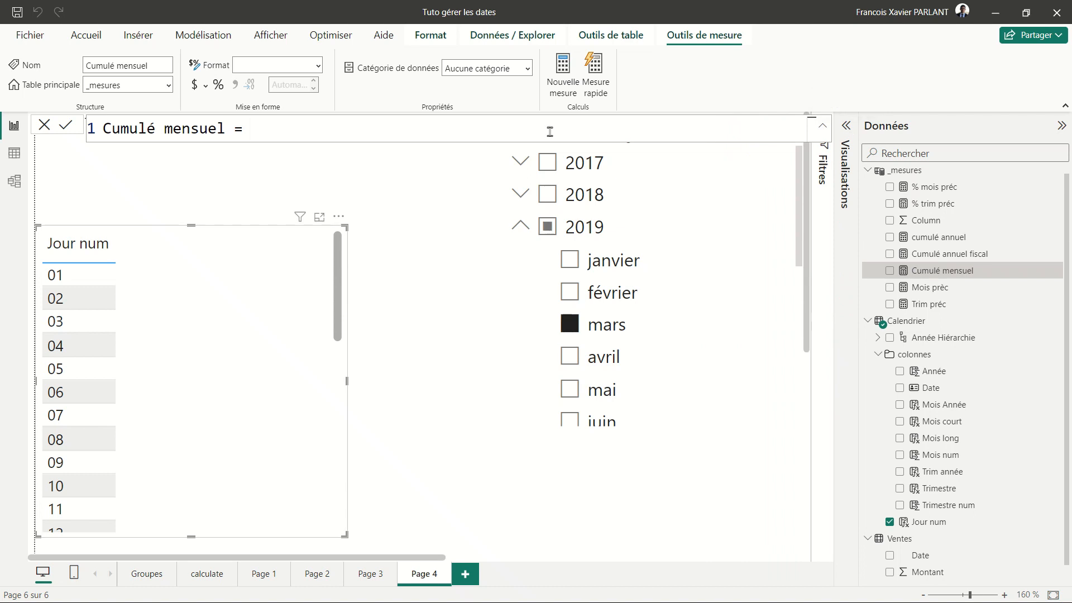
text(cal)
key(Tab)
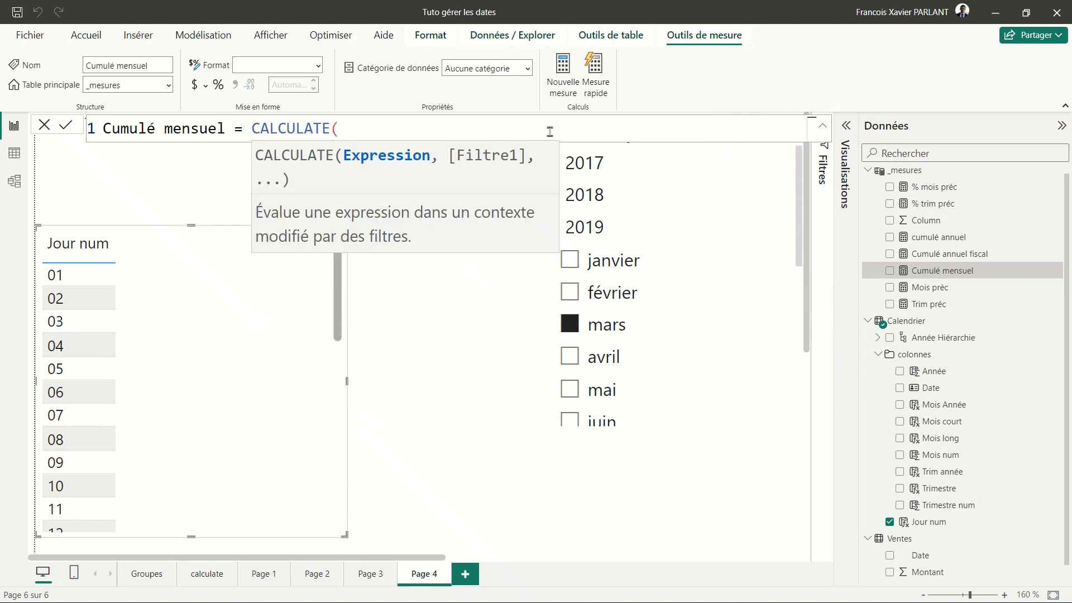
text(sum)
key(Tab)
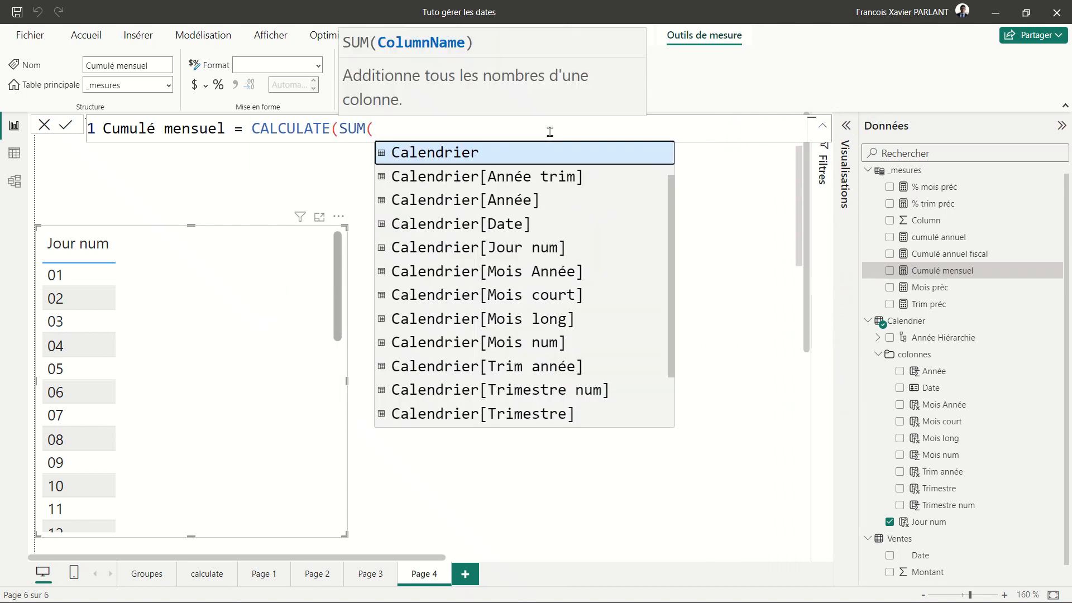
text(mon)
key(Tab)
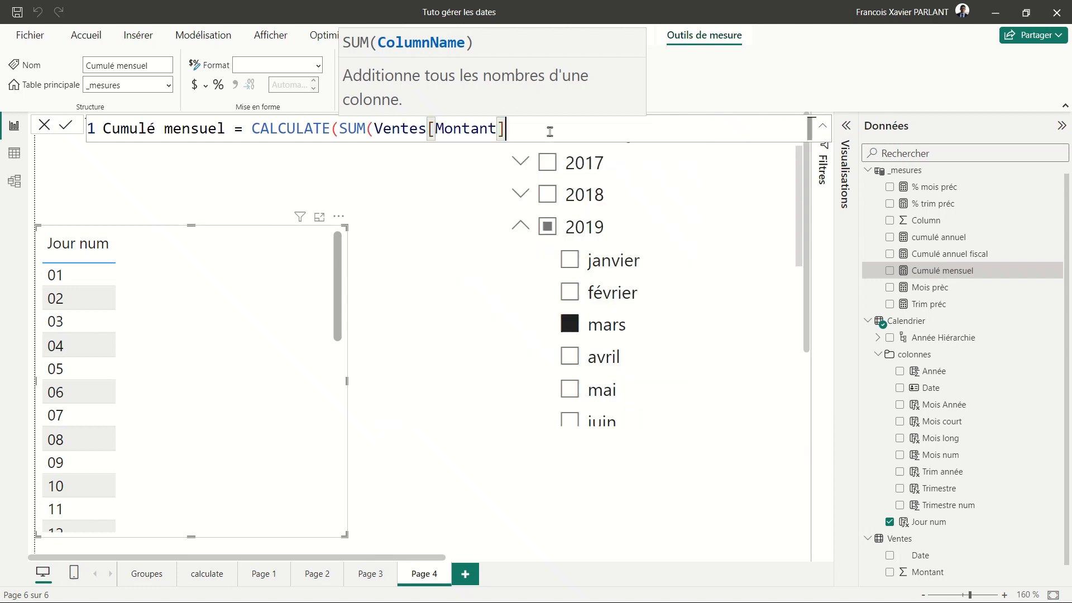
text(),)
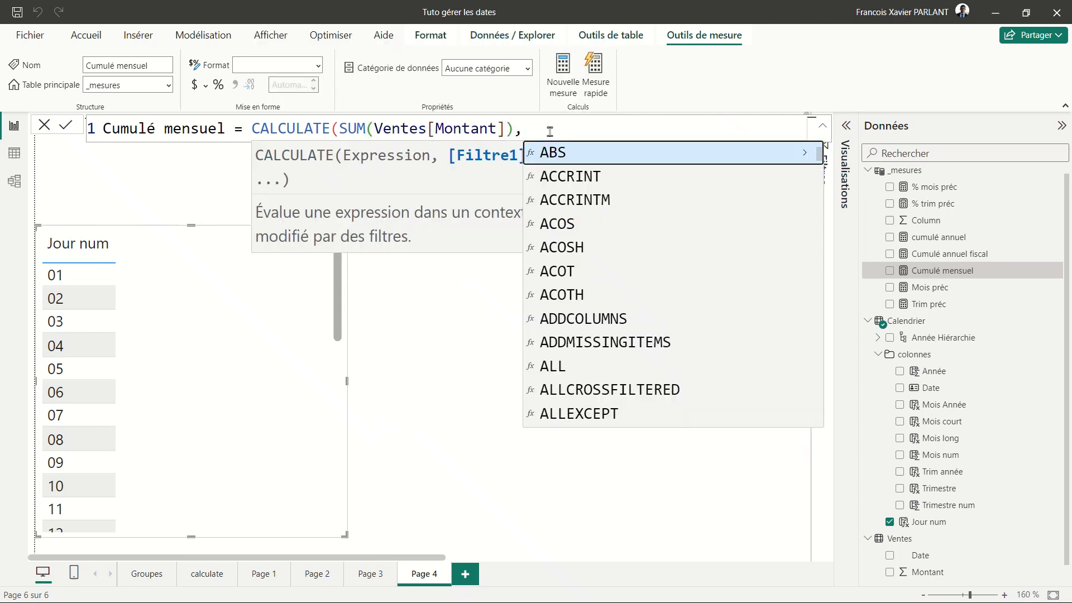
Step: Complete the Cumulé mensuel formula with DATESMTD(Calendrier[Date]) as the CALCULATE filter
text(dat)
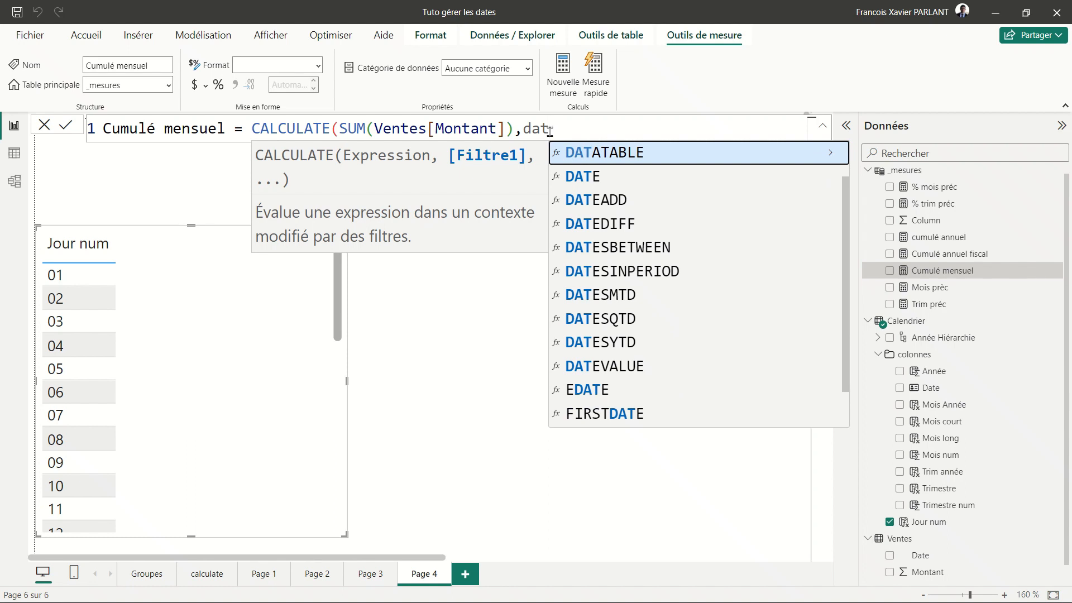
key(Down)
key(Down)
key(Down)
key(Down)
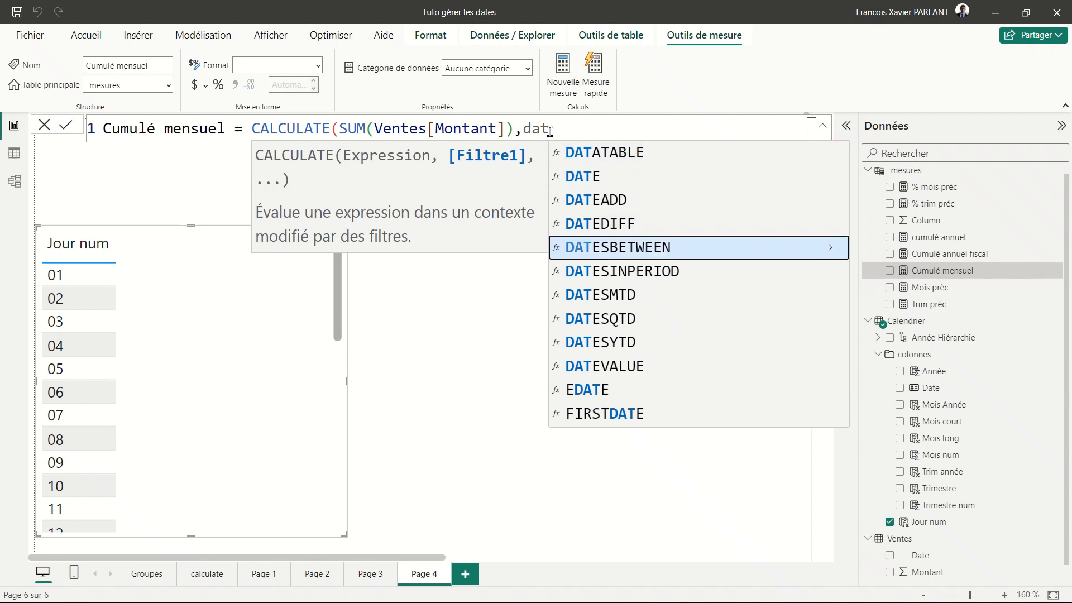
key(Down)
key(Down)
key(Tab)
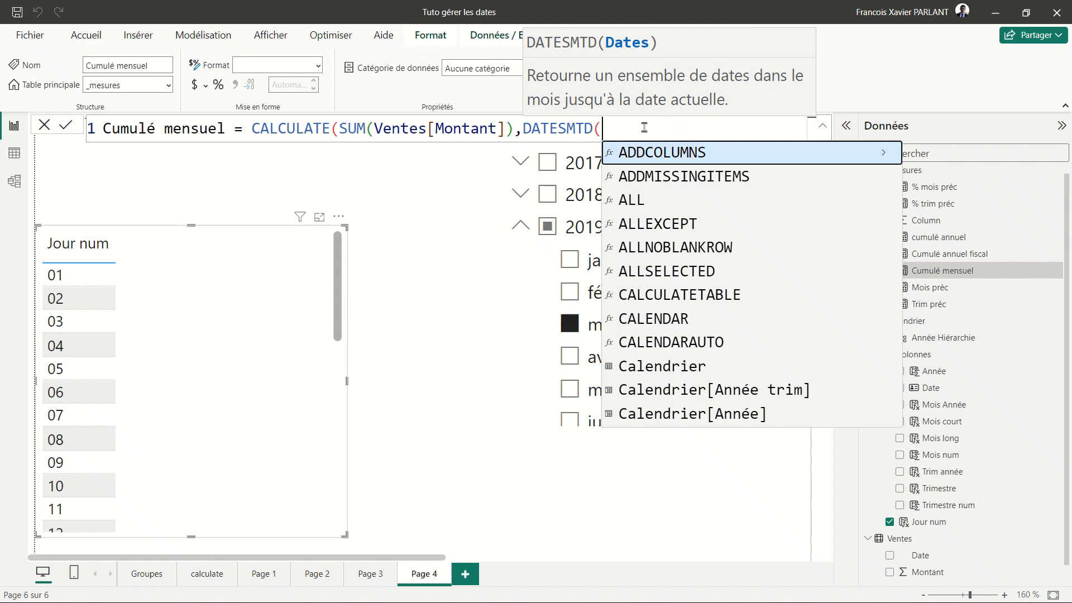
text(cal)
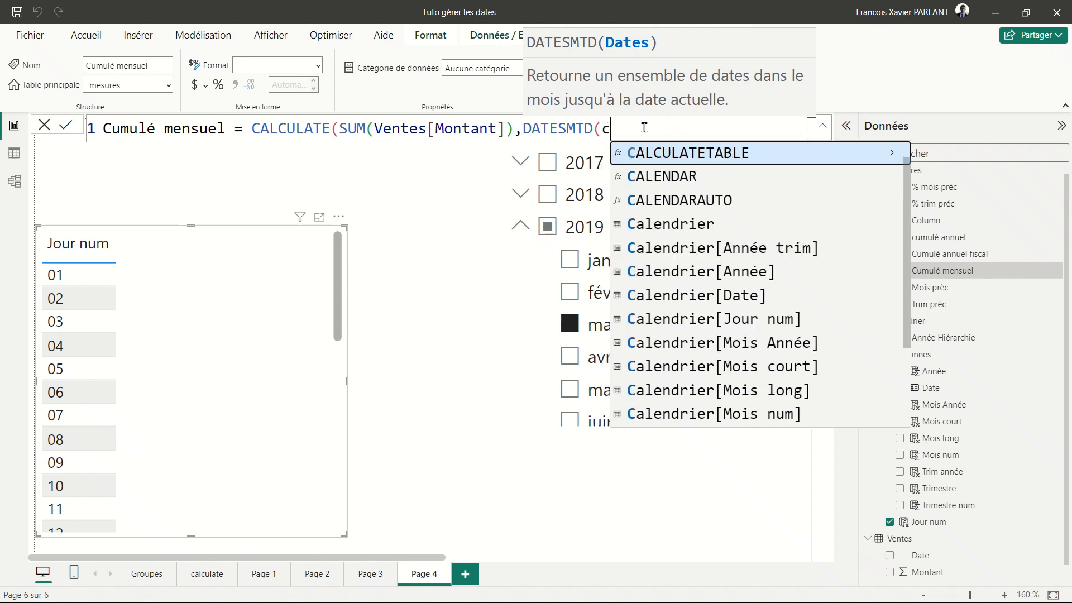
key(Down)
key(Down)
key(Down)
key(Down)
key(Down)
key(Down)
key(Tab)
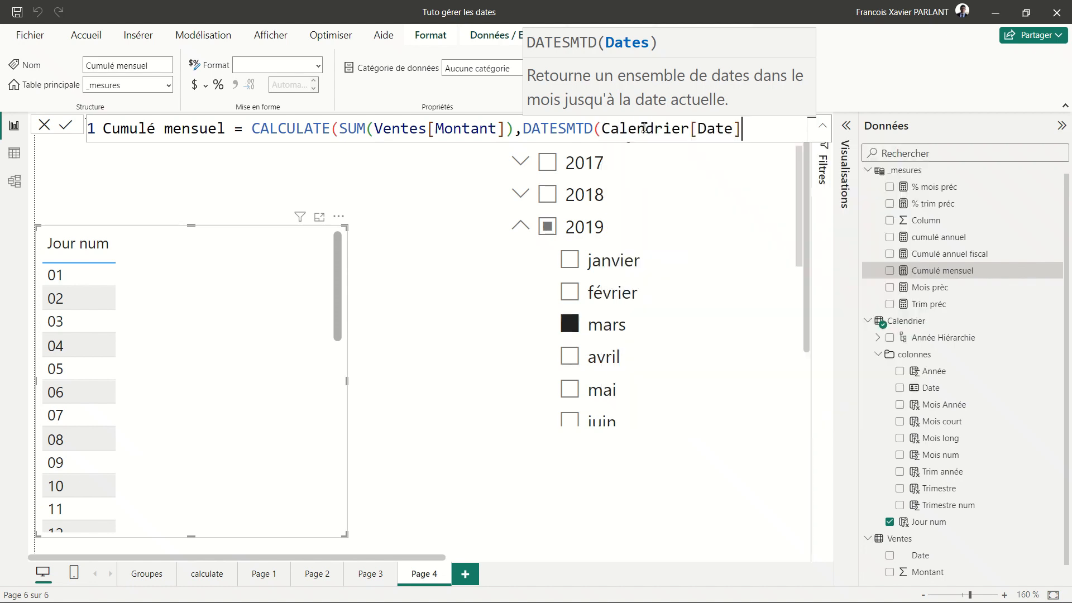
text()))
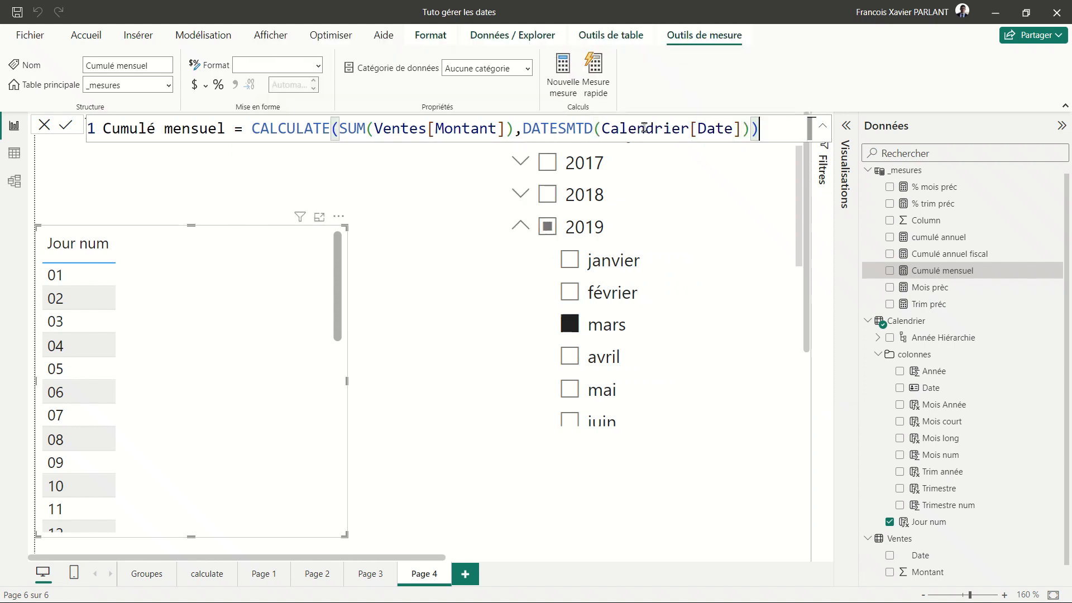
Step: Commit the Cumulé mensuel measure and add it to the Jour num table
key(Return)
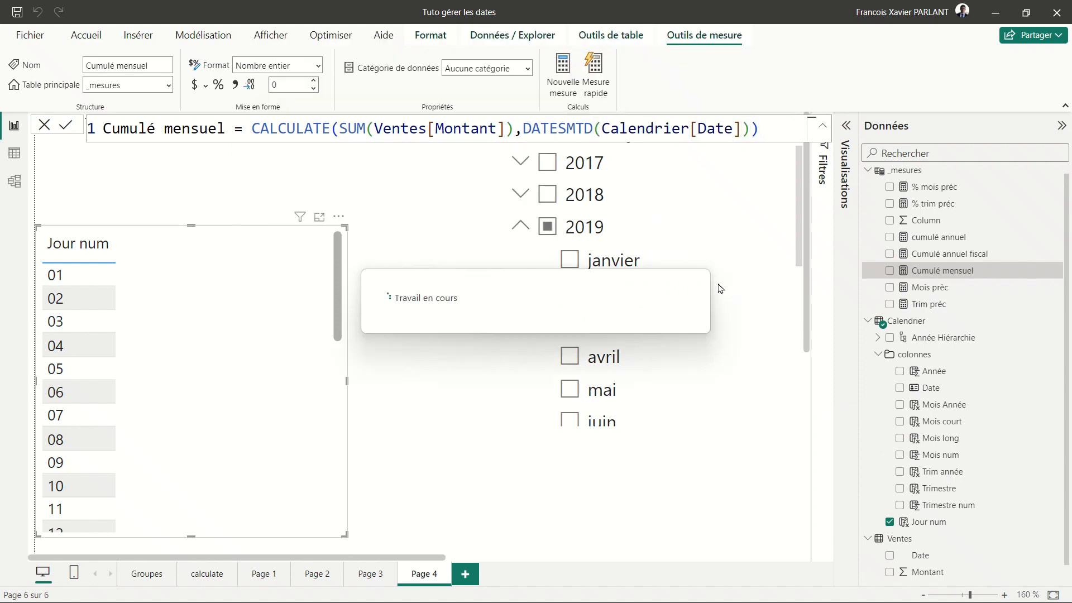
drag(943, 271, 248, 378)
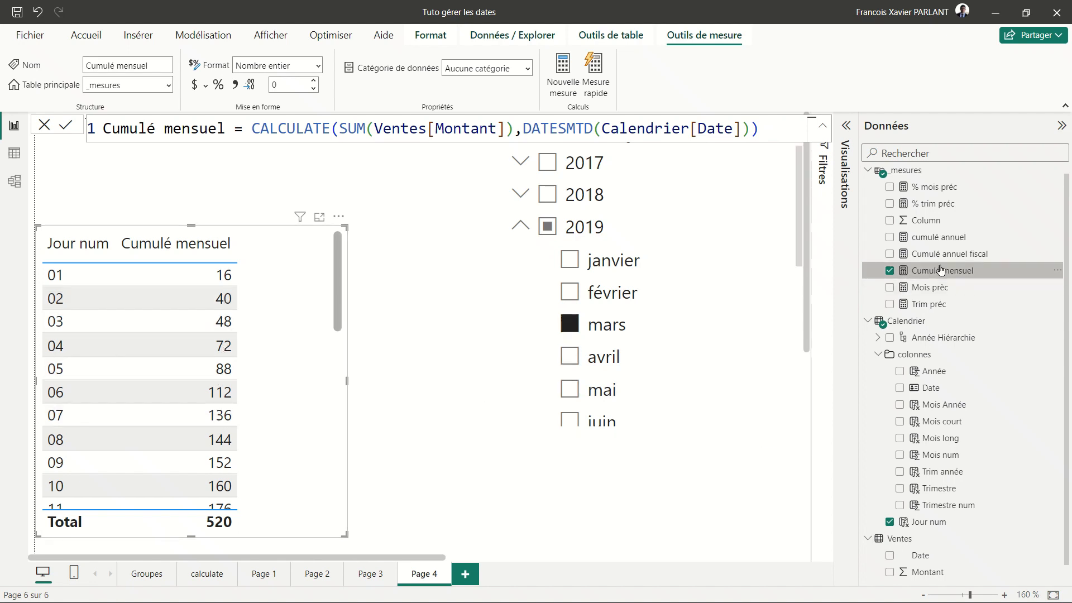
Step: Add the Ventes Montant field to the Jour num table, between Jour num and Cumulé mensuel
scroll(972, 472, down, 1)
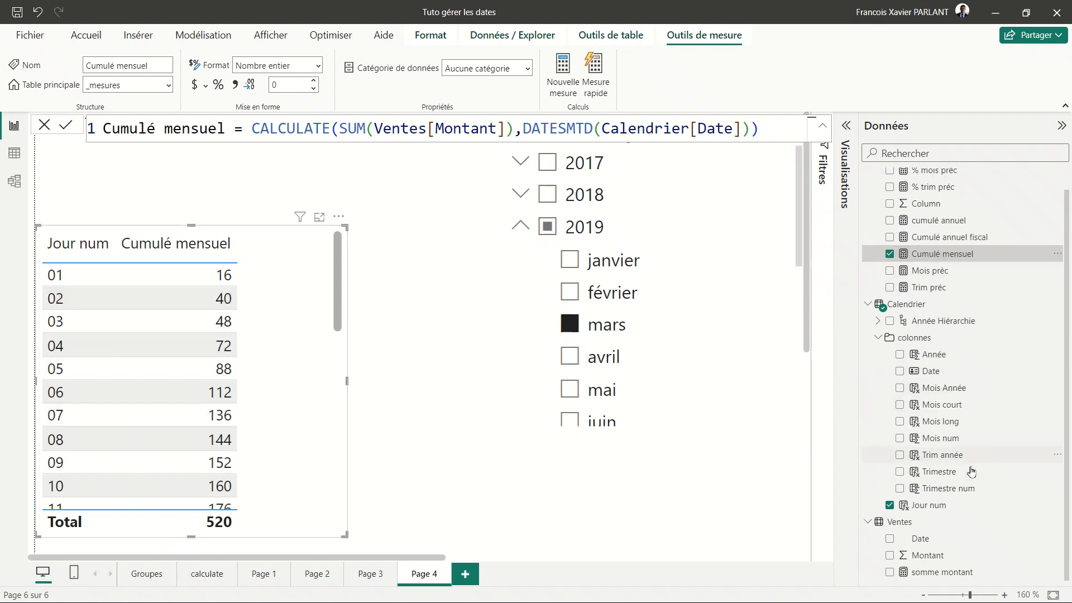
drag(938, 554, 295, 377)
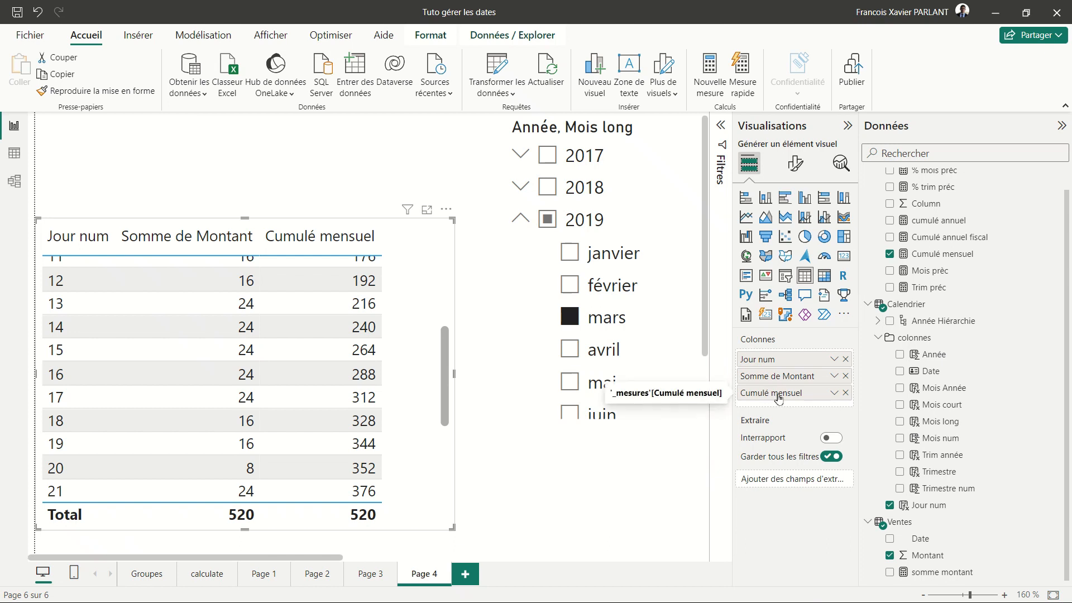
scroll(300, 334, up, 4)
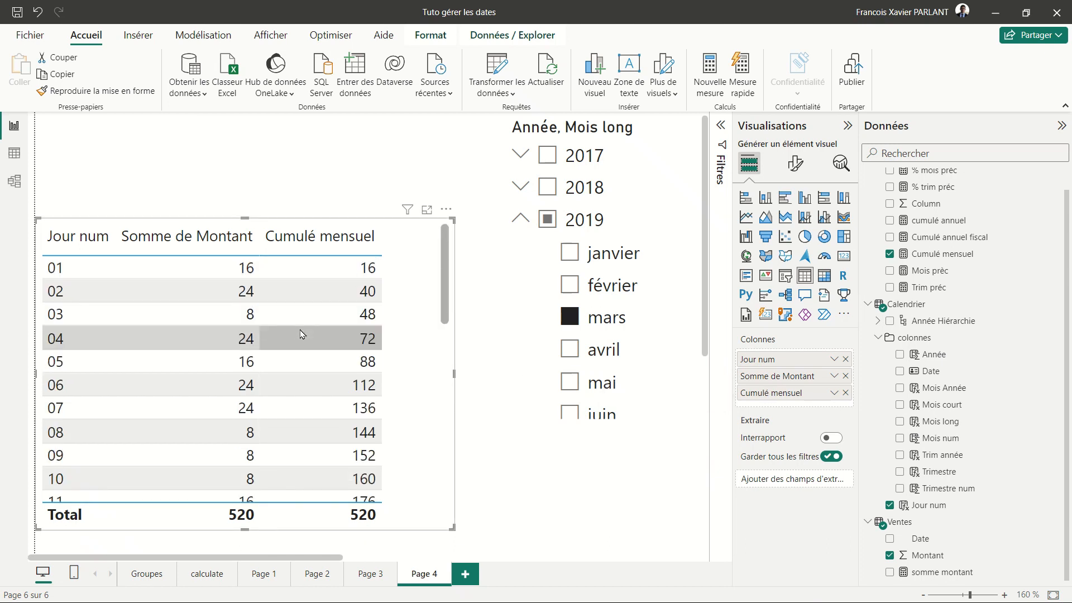
Step: Rename the table's Somme de Montant column to ventes and its Cumulé mensuel column to cumul for this visual
right_click(793, 379)
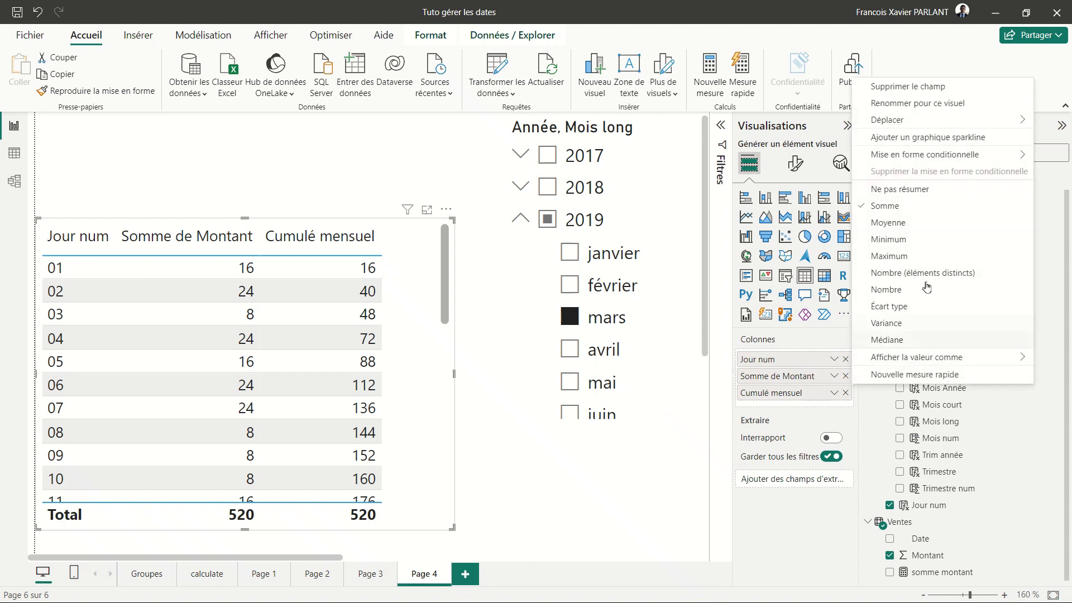
click(910, 104)
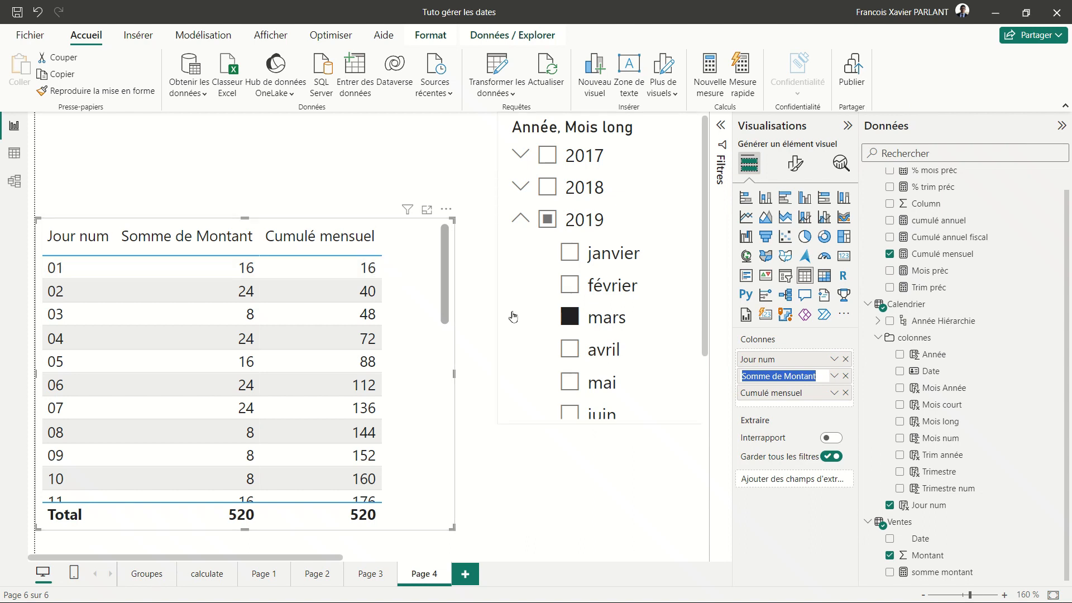
text(ventes)
key(Return)
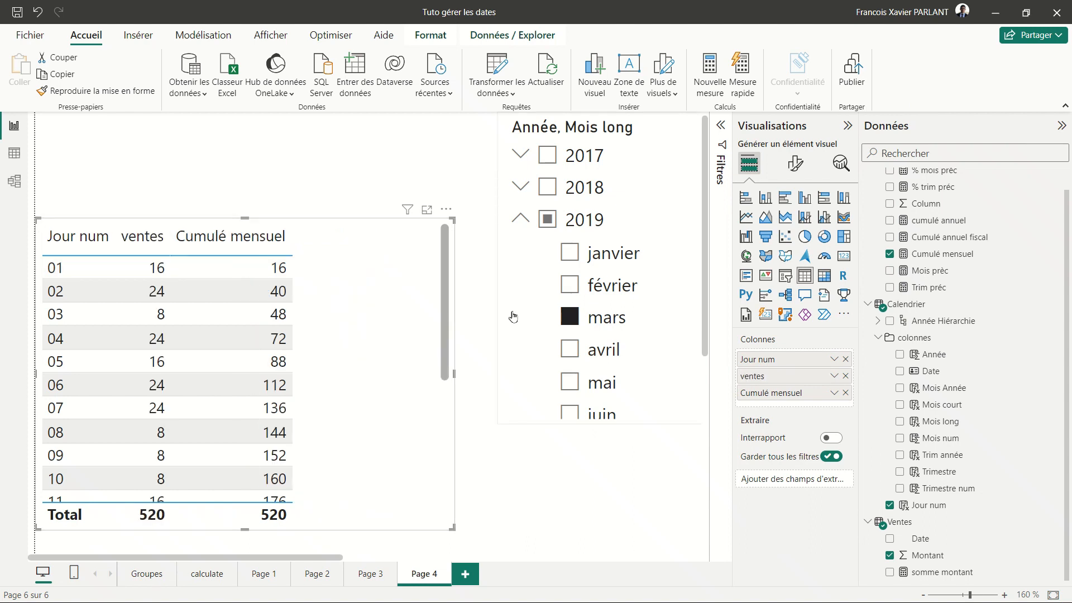
right_click(786, 397)
mouse_move(899, 433)
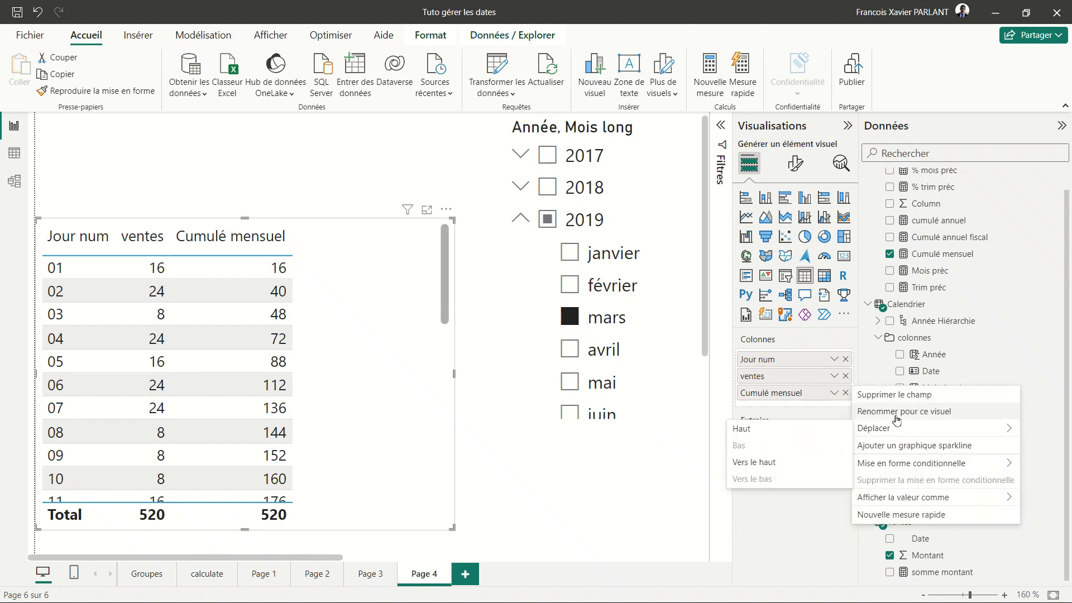
click(748, 441)
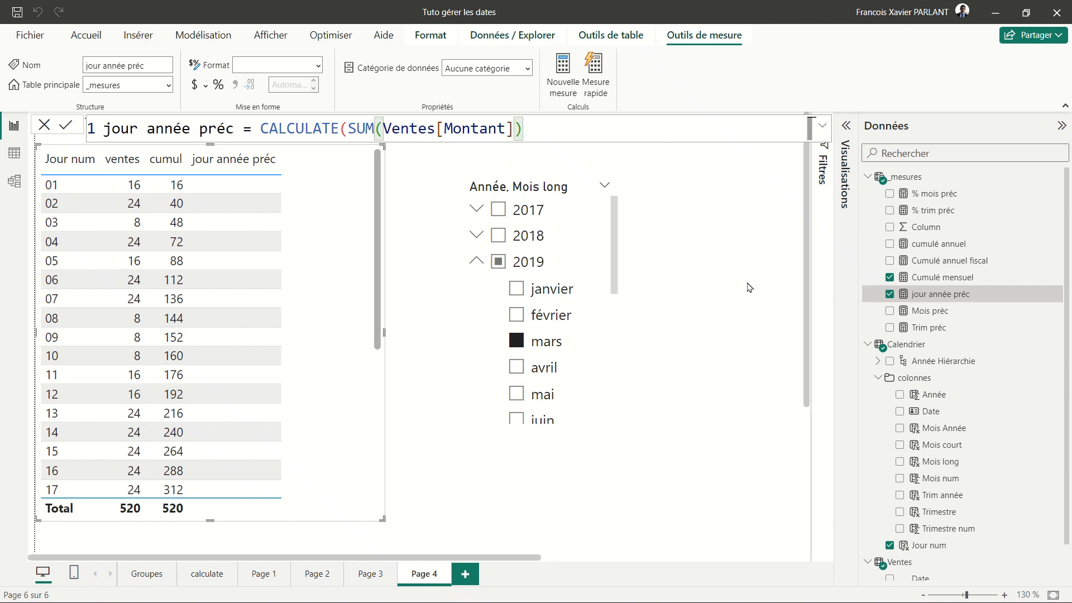
Step: Add the DATEADD function as the CALCULATE filter in the jour année préc formula
text(,)
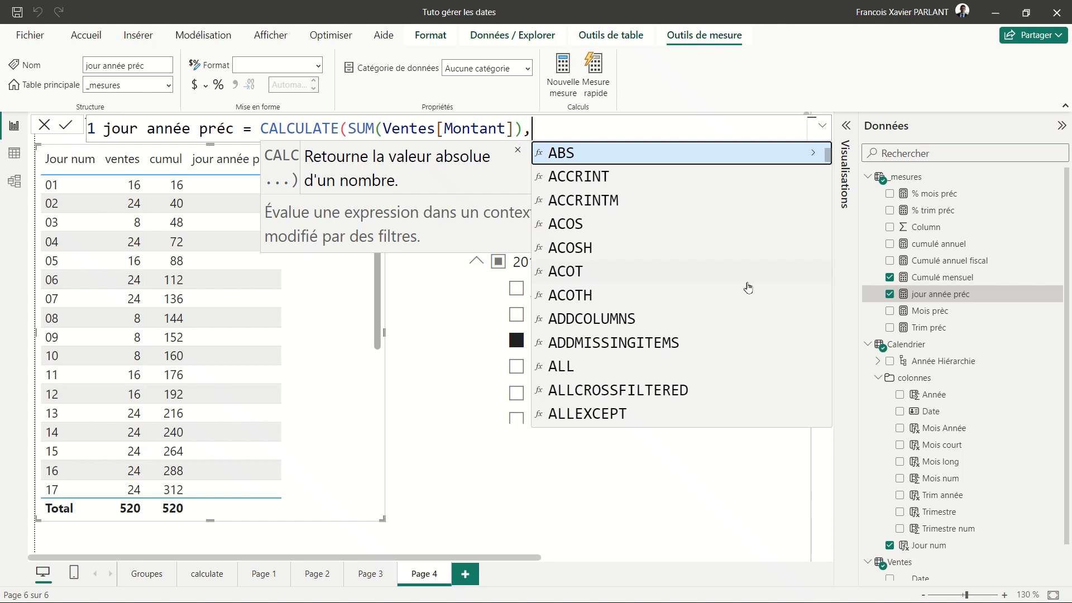
text(dat)
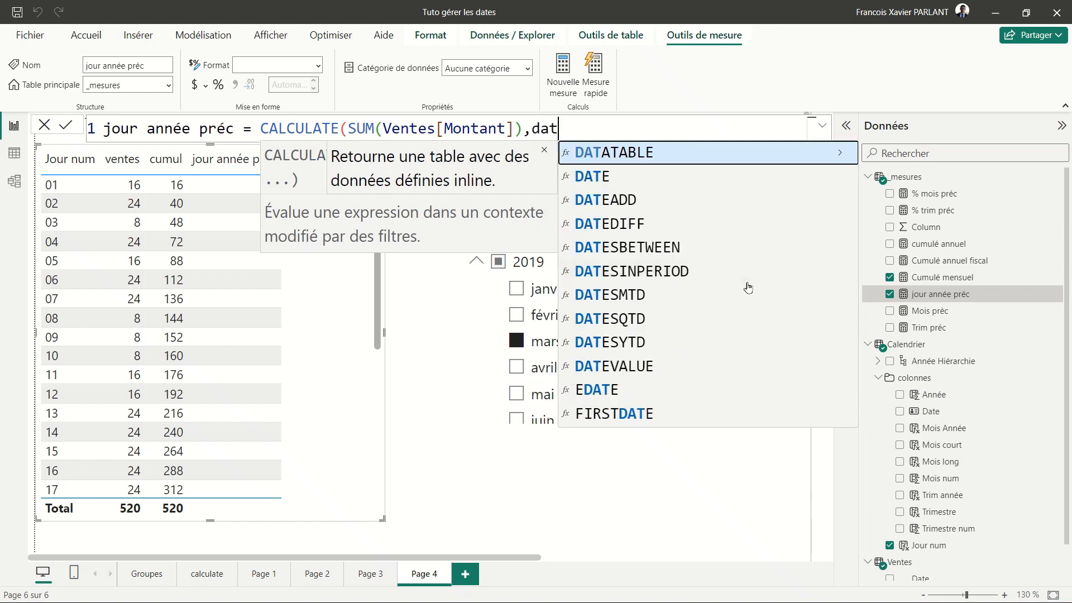
click(726, 199)
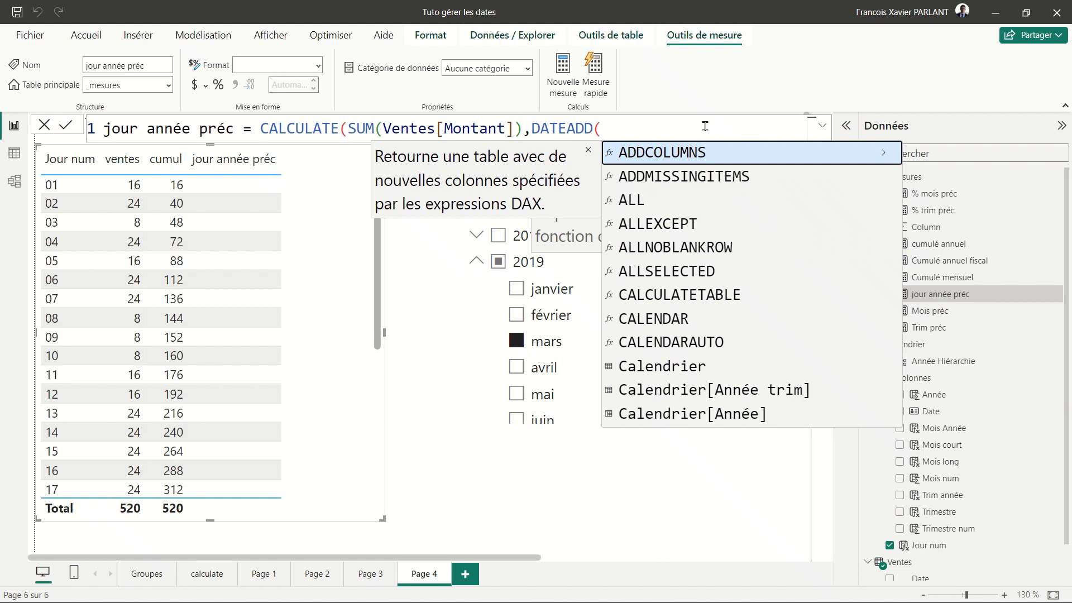
Step: Enter Calendrier[Date] as the dates argument of DATEADD in the jour année préc measure
text(da)
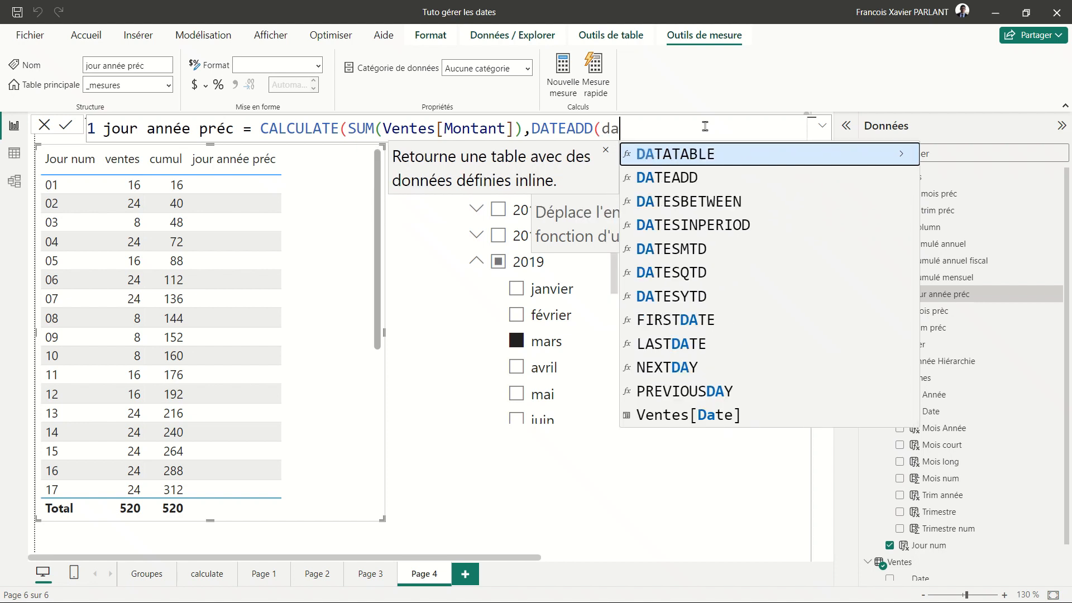
key(BackSpace)
key(BackSpace)
text(c)
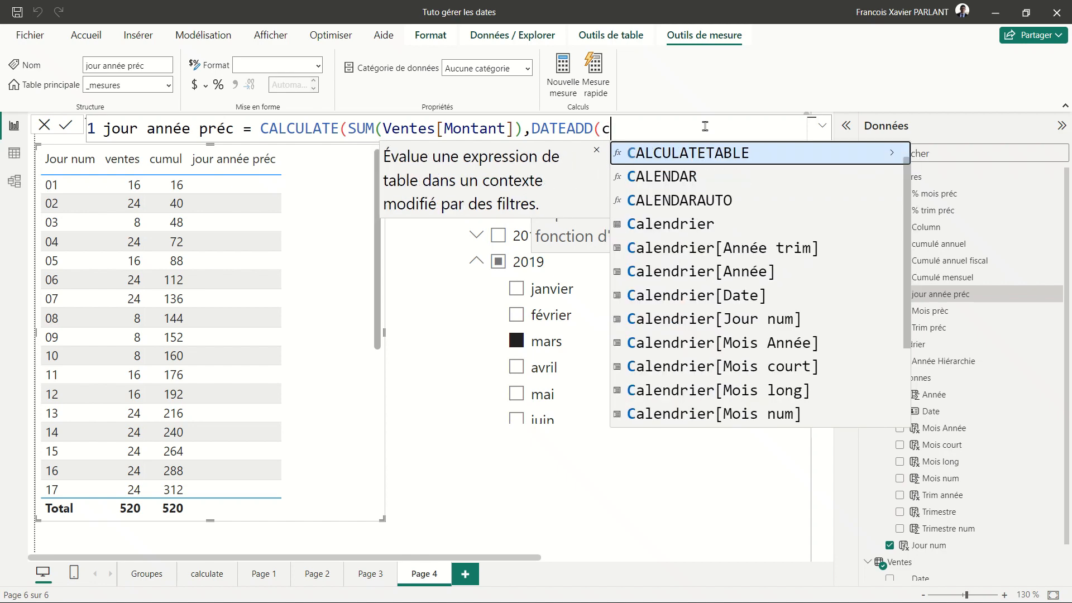
text(ale)
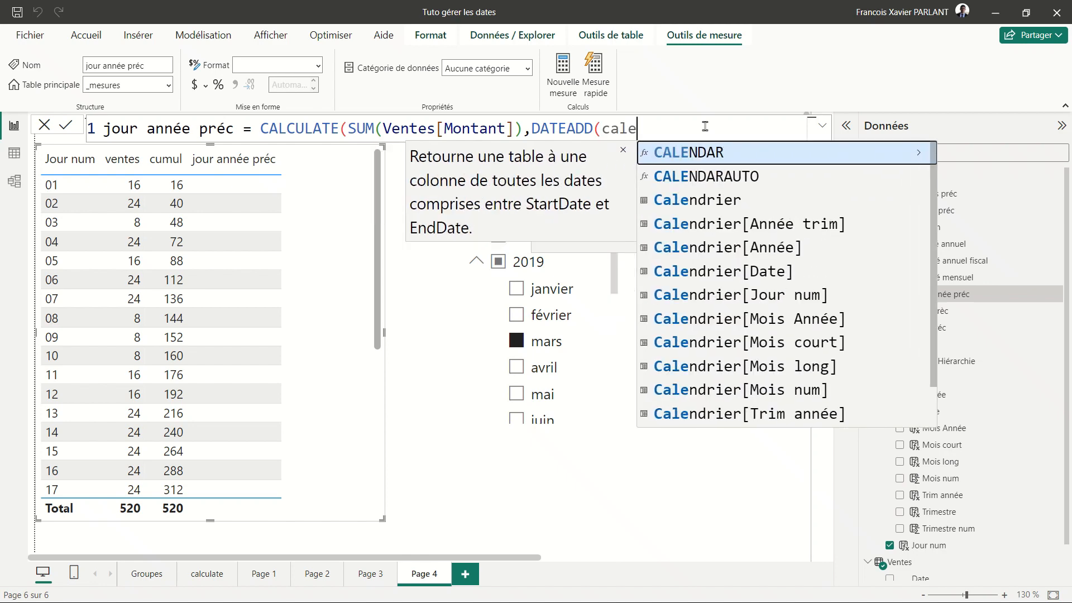
text(n)
key(Down)
key(Down)
key(Down)
key(Down)
key(Down)
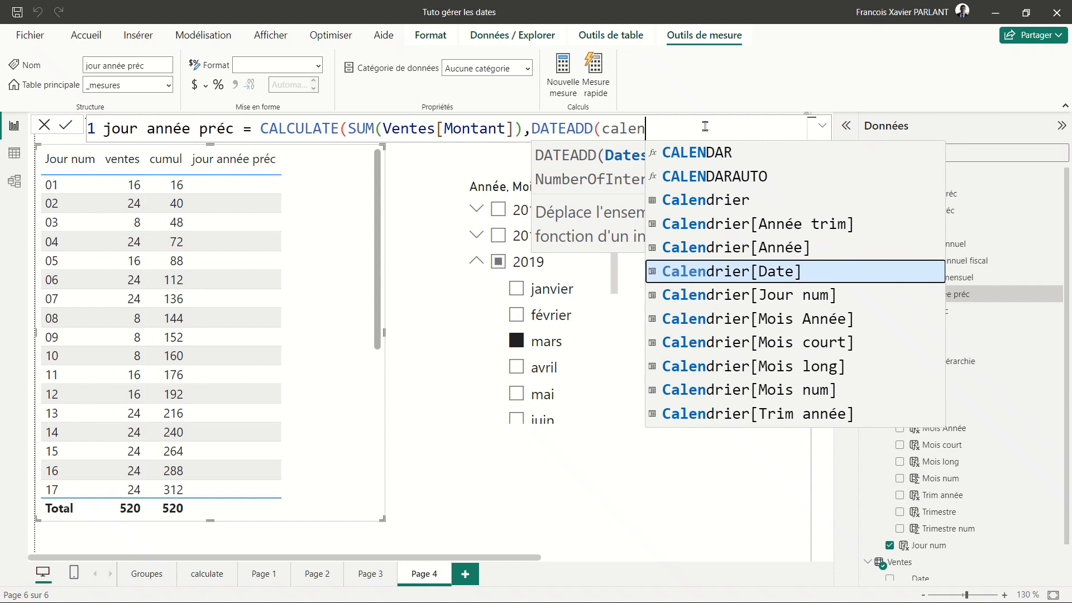
key(Tab)
text(,)
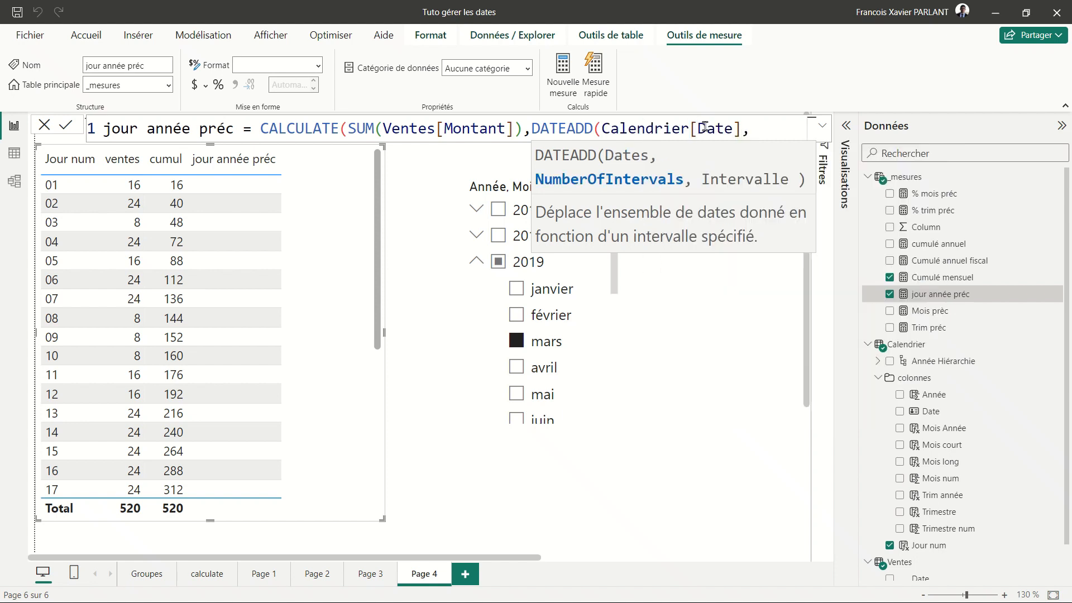
Step: Complete the DATEADD shift with -12 and MONTH, close both functions and commit the jour année préc measure
text(-12,)
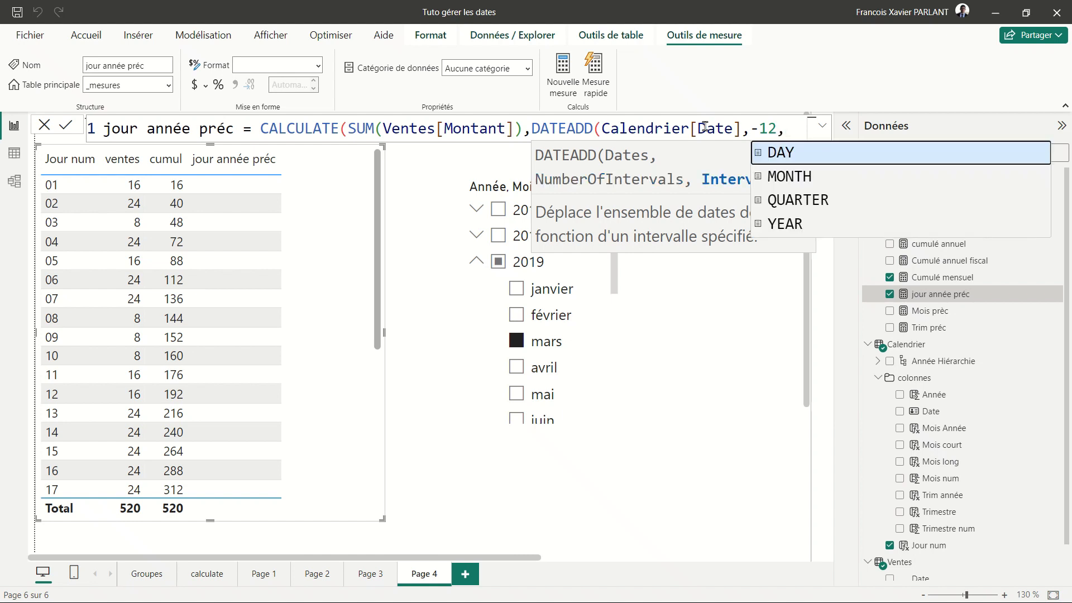
key(Down)
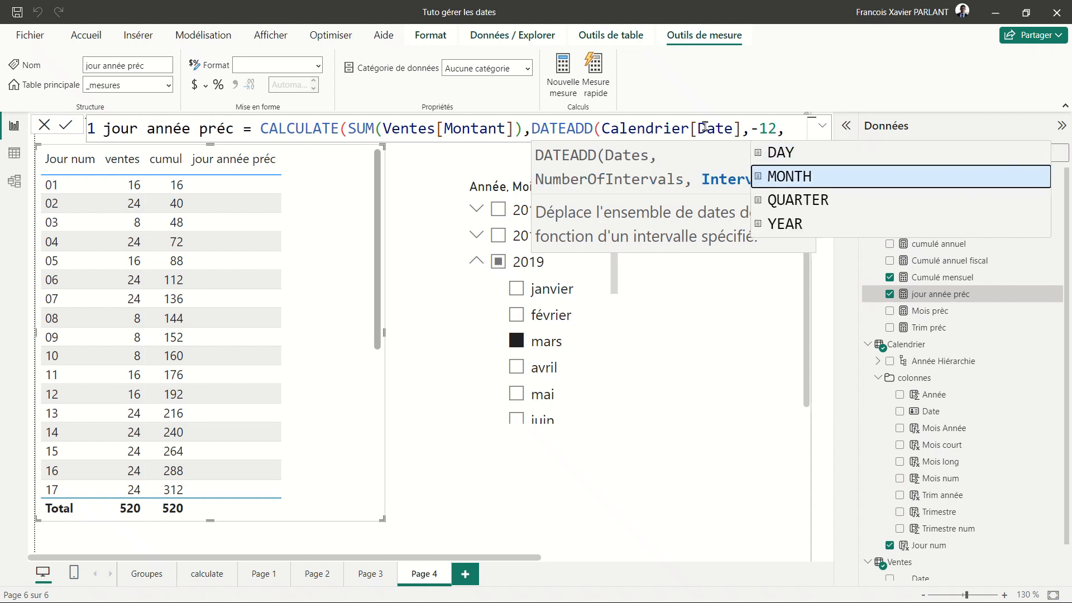
key(Tab)
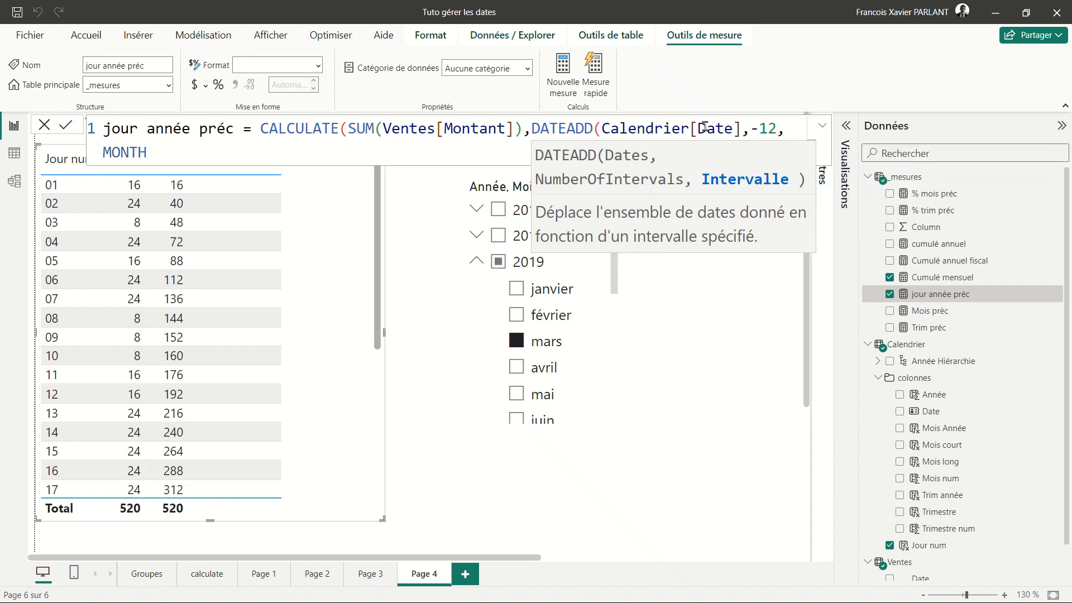
text())
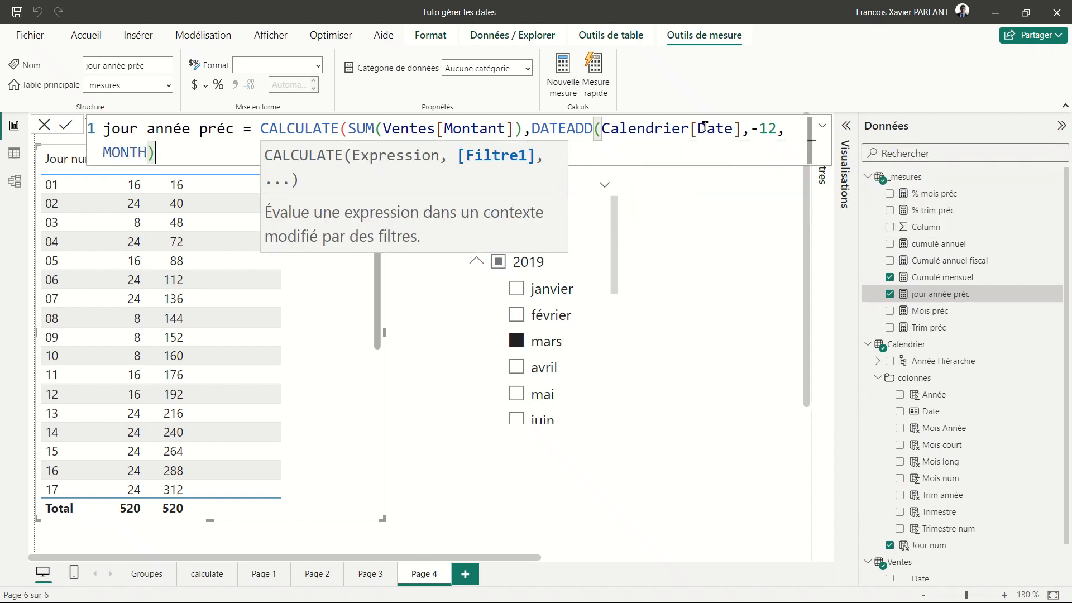
text())
key(Return)
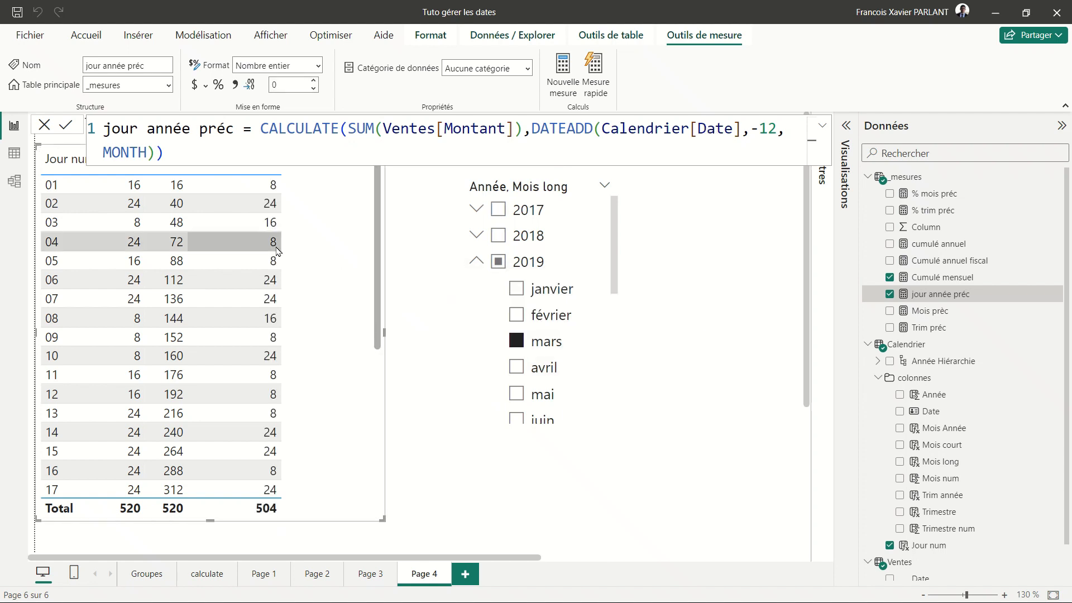
click(682, 465)
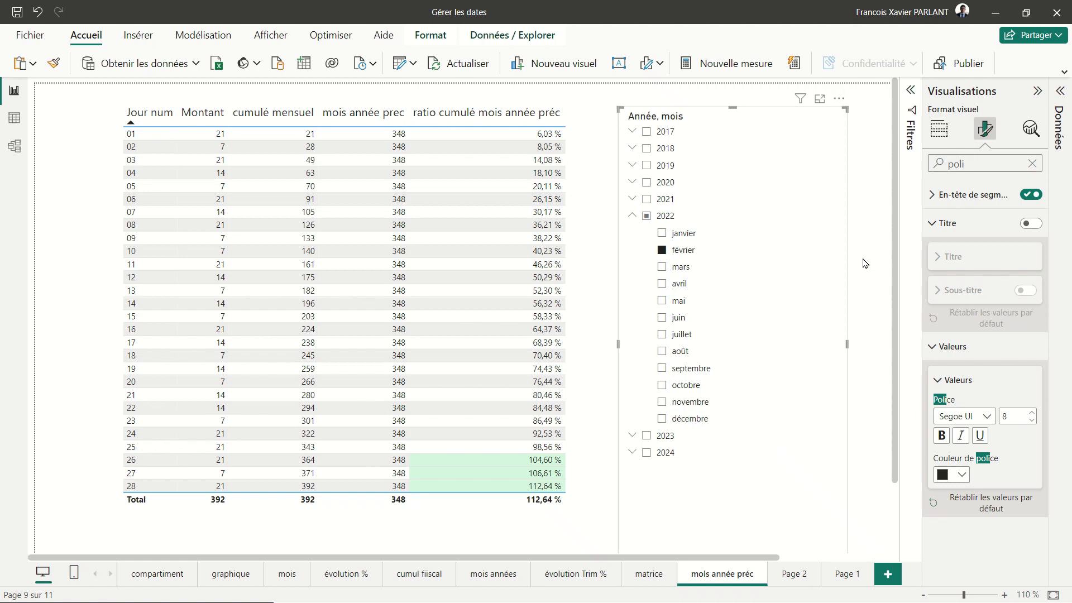
Step: Review the cumulative ratio table on the mois année préc page for mars, avril, mai, juin and juillet 2022 in turn
click(662, 268)
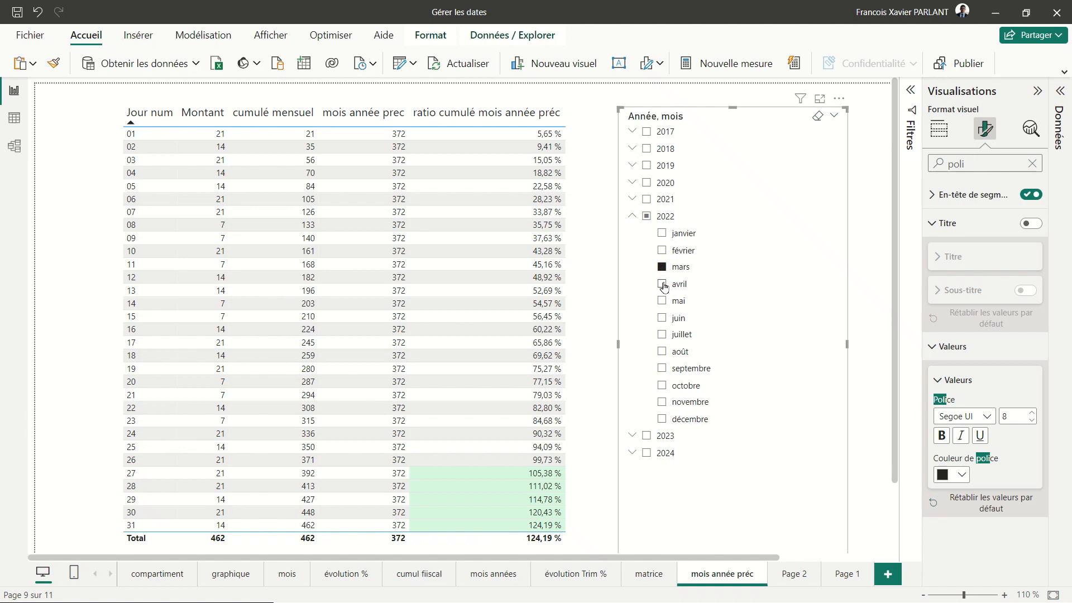
click(663, 284)
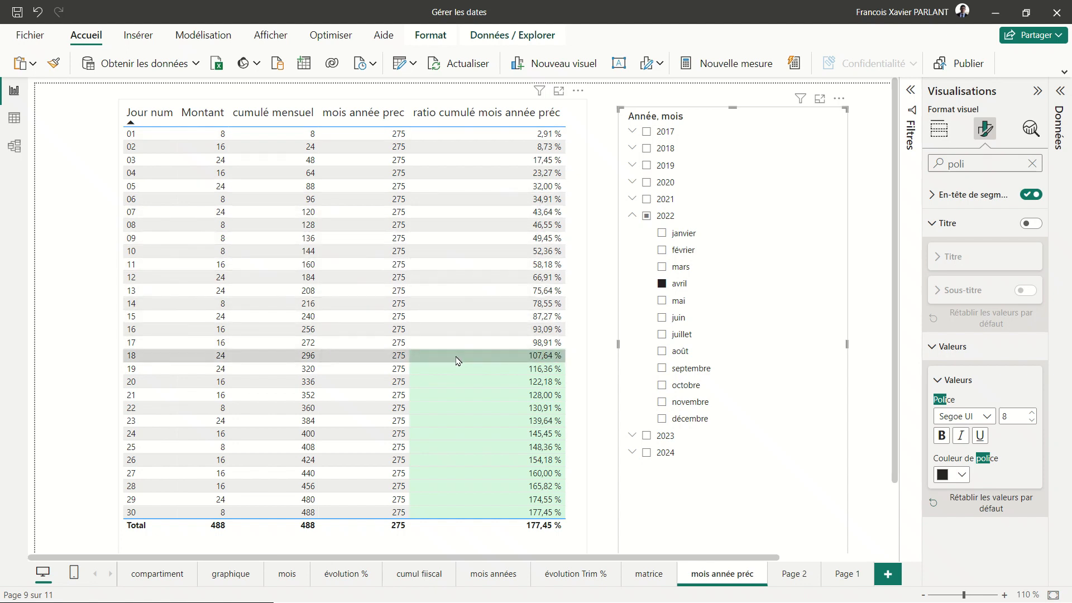
click(662, 301)
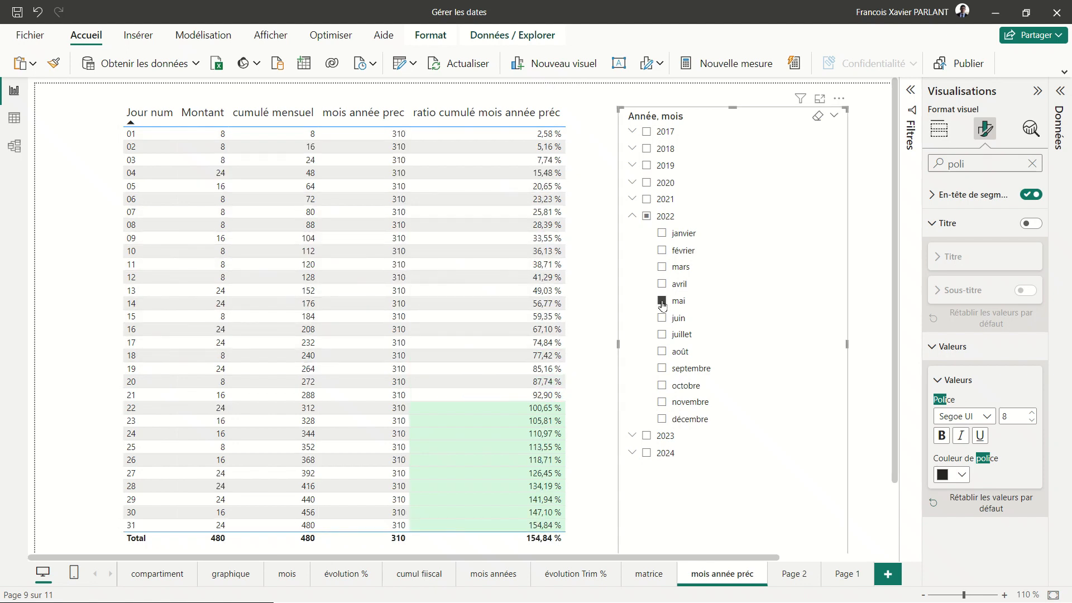
click(662, 319)
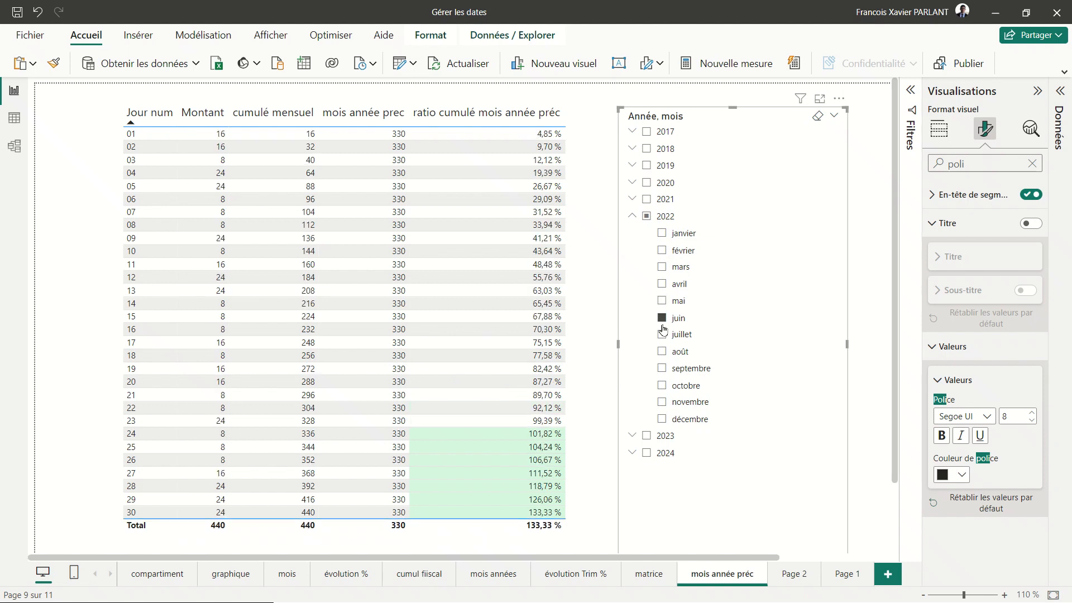
click(662, 334)
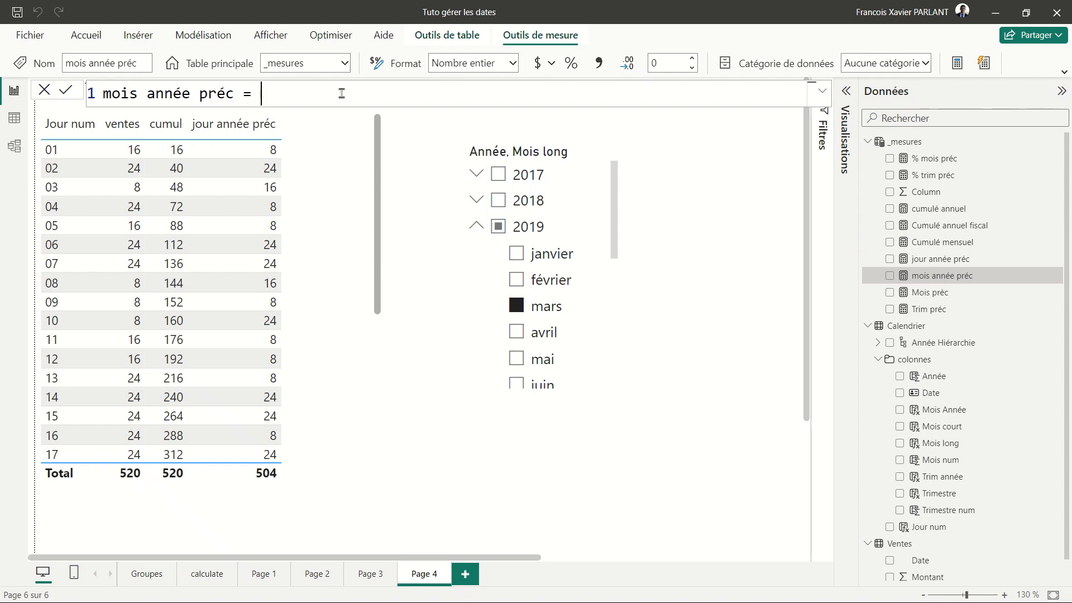
Step: Declare a variable jap on a new line of the mois année préc formula, starting with DATEADD
key(shift+Return)
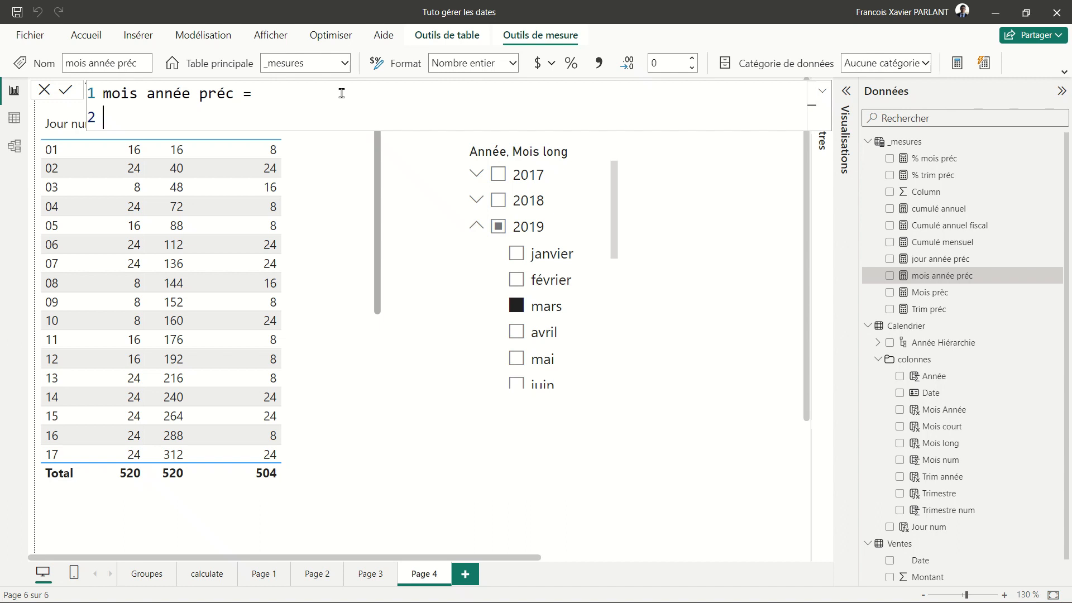
text(var jap =)
text(date)
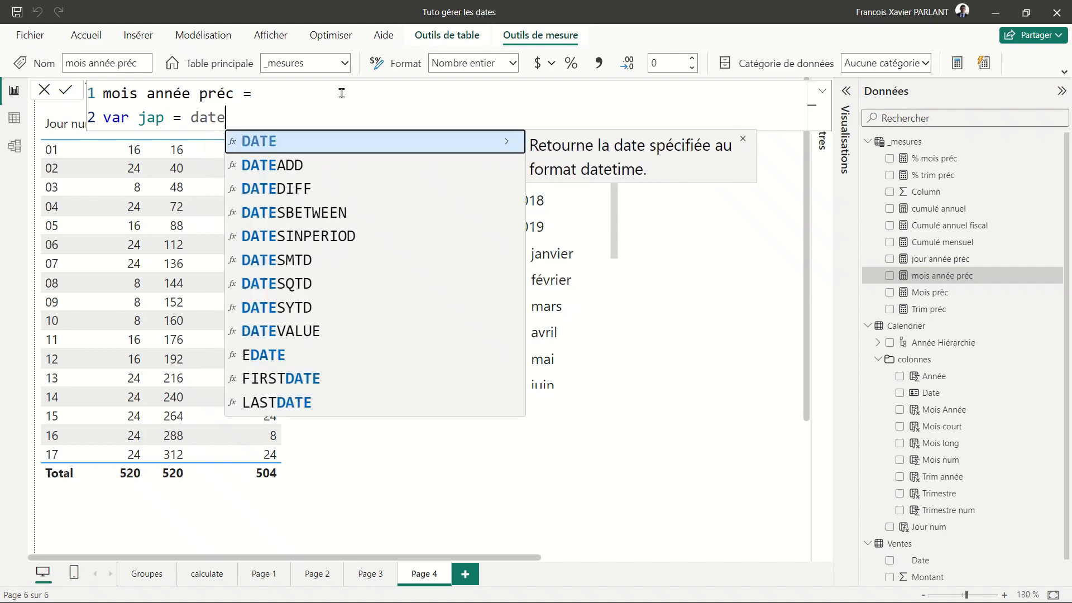
key(Down)
key(Tab)
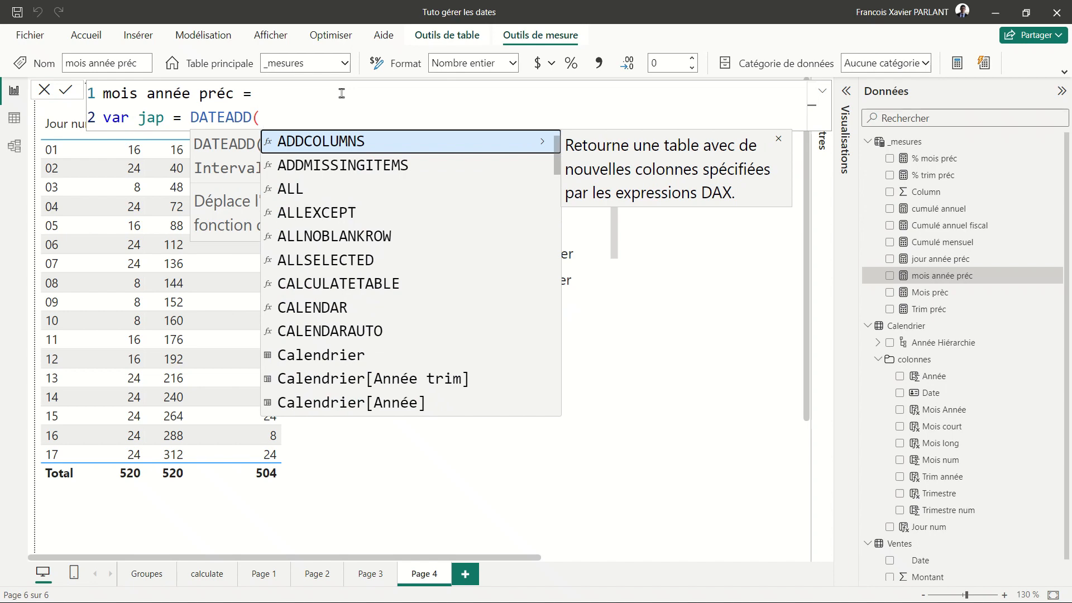
Step: Enter Calendrier[Date] as the dates argument of the jap variable's DATEADD
text(cal)
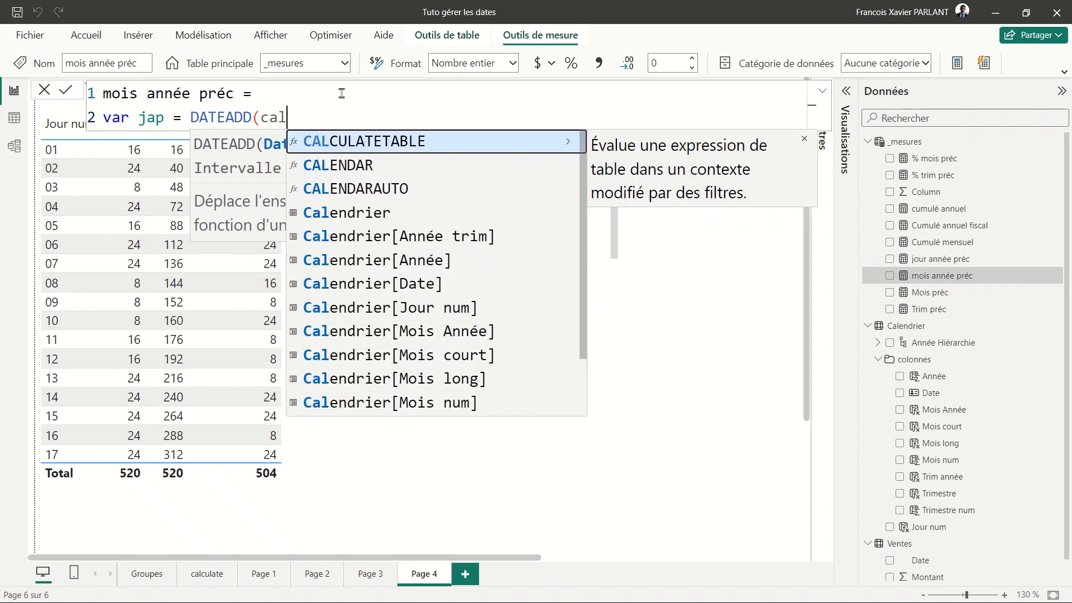
key(Down)
key(Down)
key(Down)
key(Down)
key(Down)
key(Down)
key(Tab)
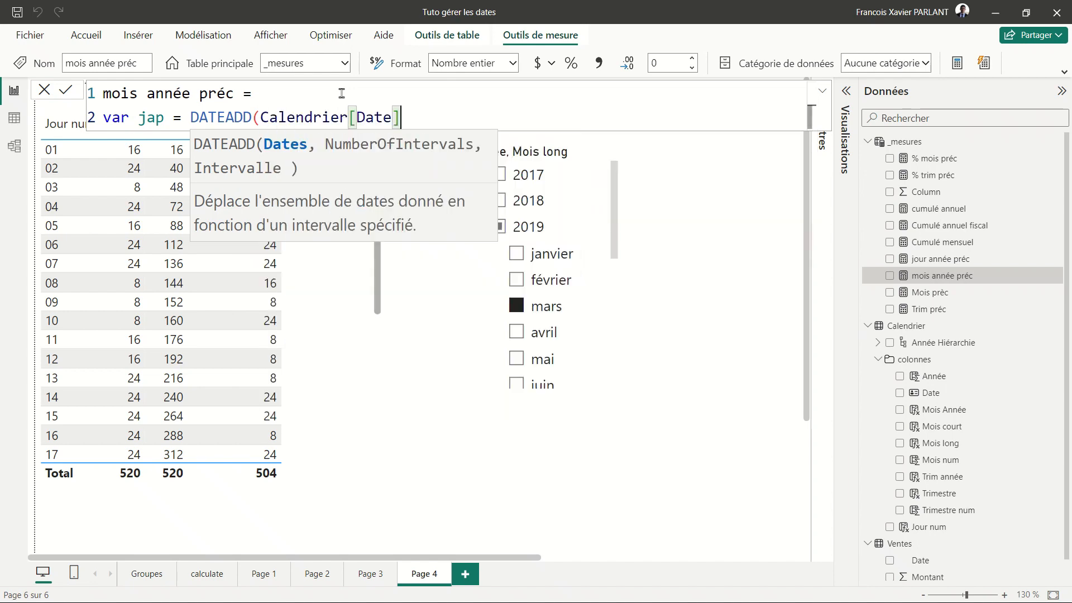
Step: Complete the jap variable's DATEADD with an interval of -12 and the MONTH unit
text(,-12,)
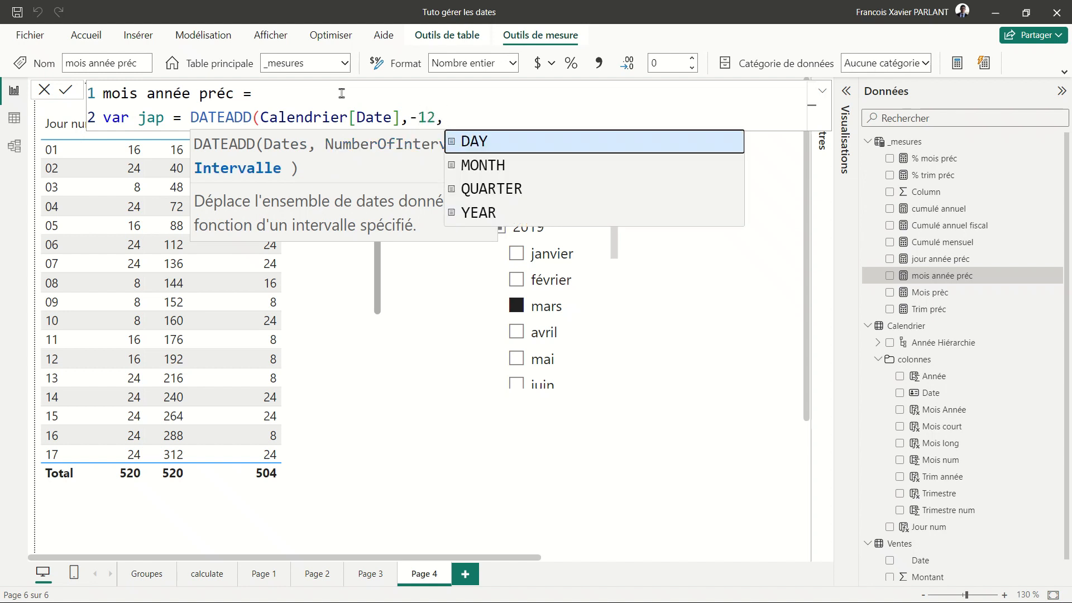
key(Down)
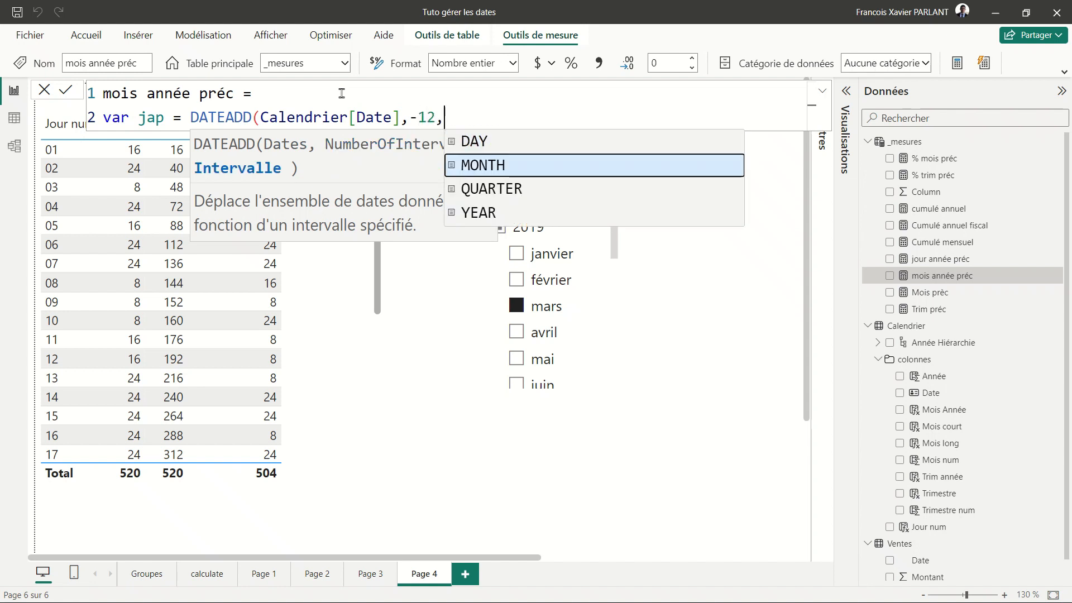
key(Tab)
text())
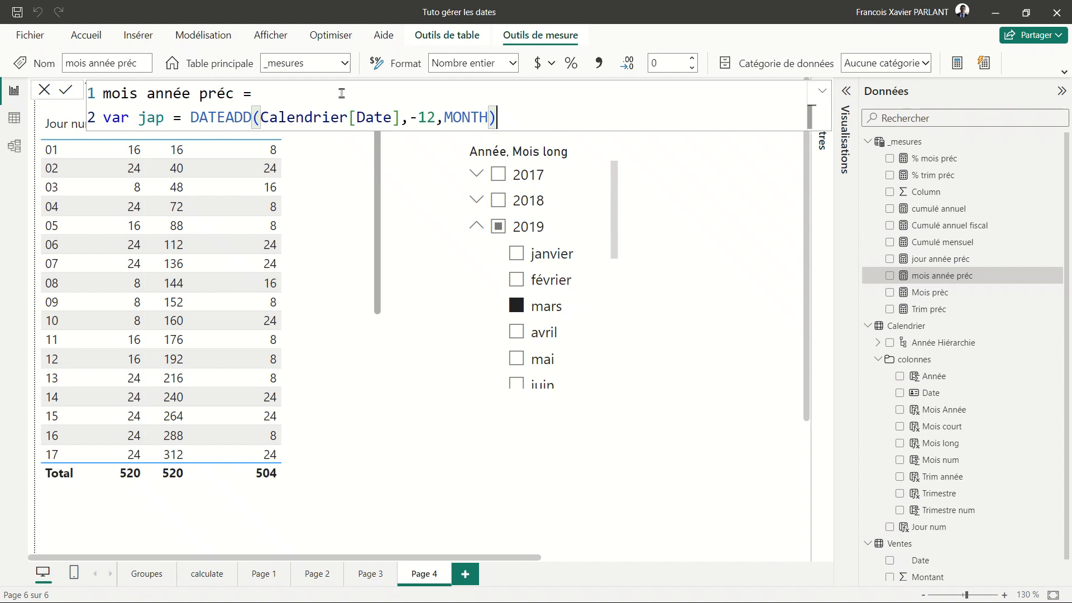
Step: Declare a variable depart as STARTOFMONTH(jap) on a new line of the mois année préc formula
key(shift+Return)
text(var)
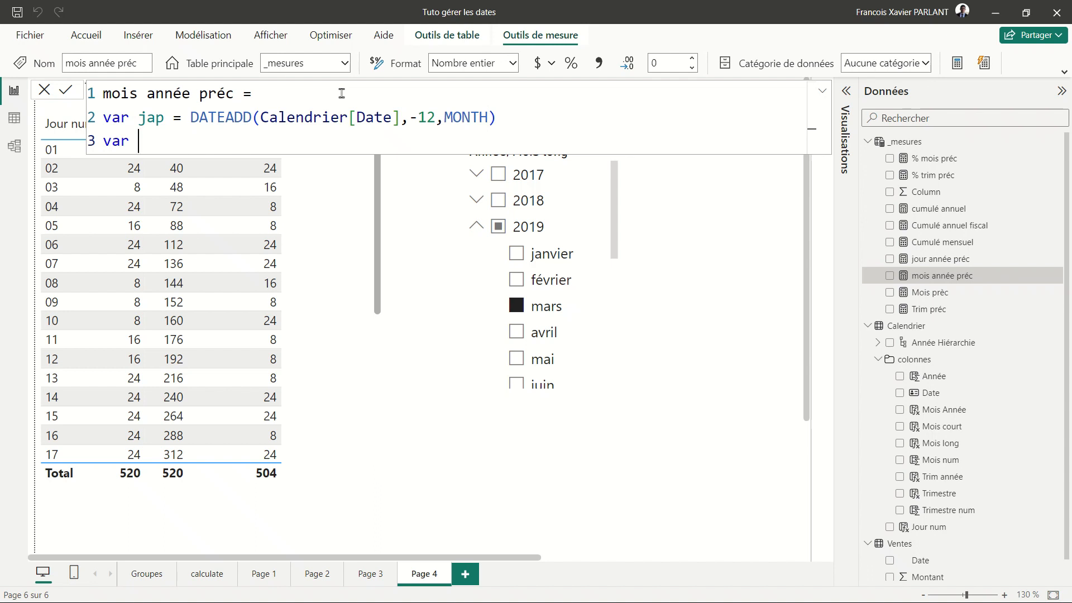
text(depart = stat)
key(BackSpace)
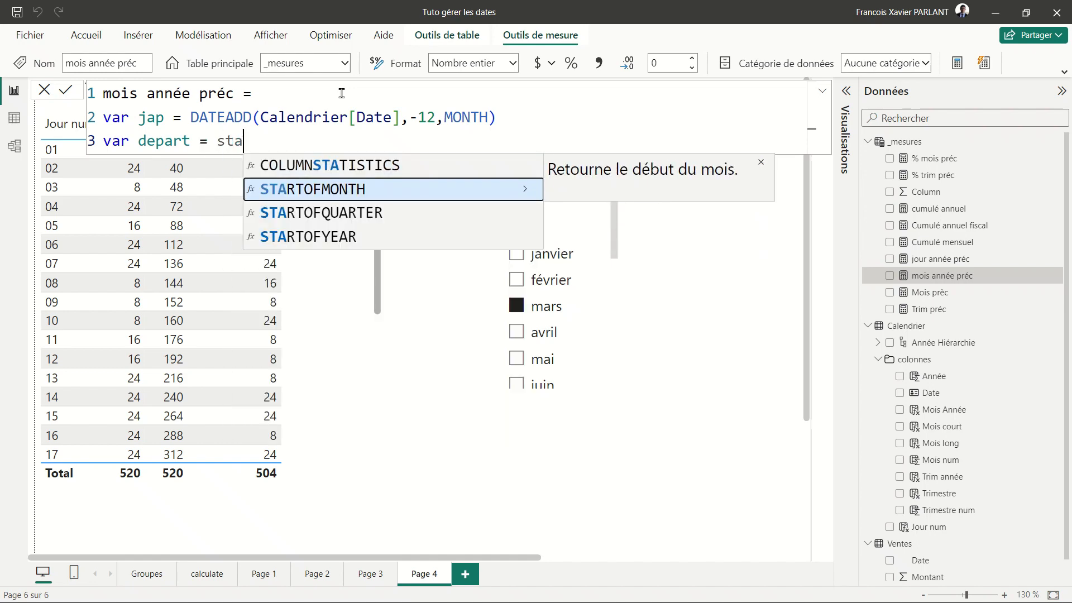
key(Tab)
text(ja)
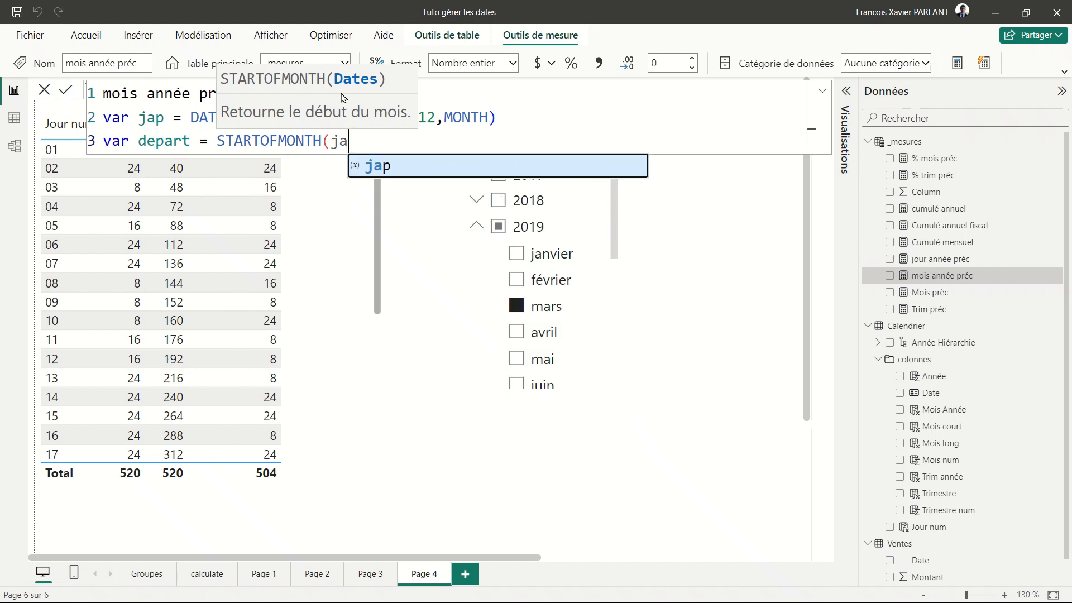
text(p))
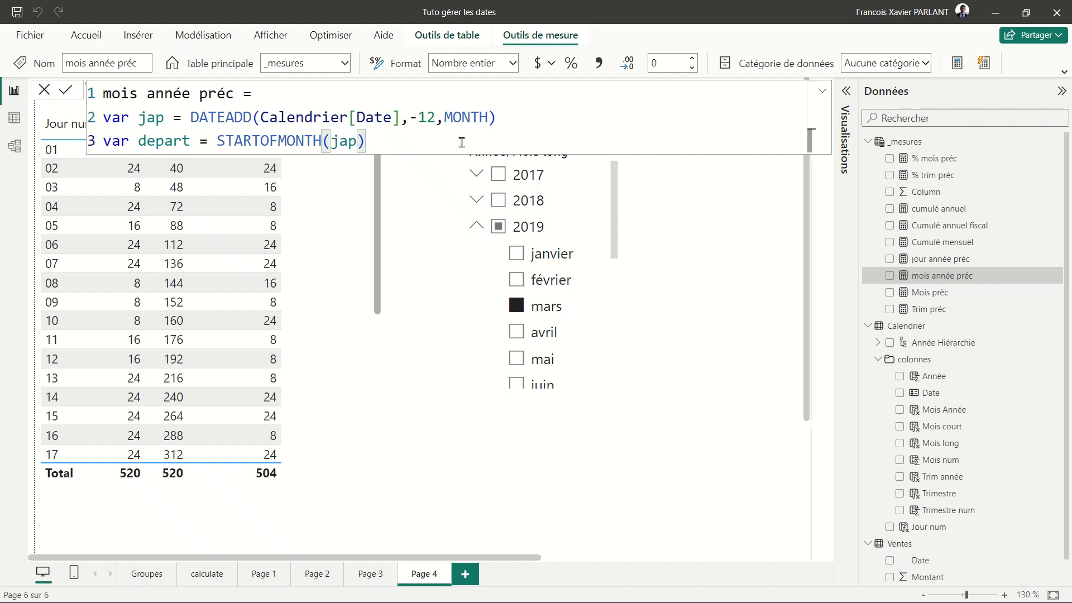
Step: Add the return line and start its CALCULATE expression with SUM(Ventes[Montant])
key(shift+Return)
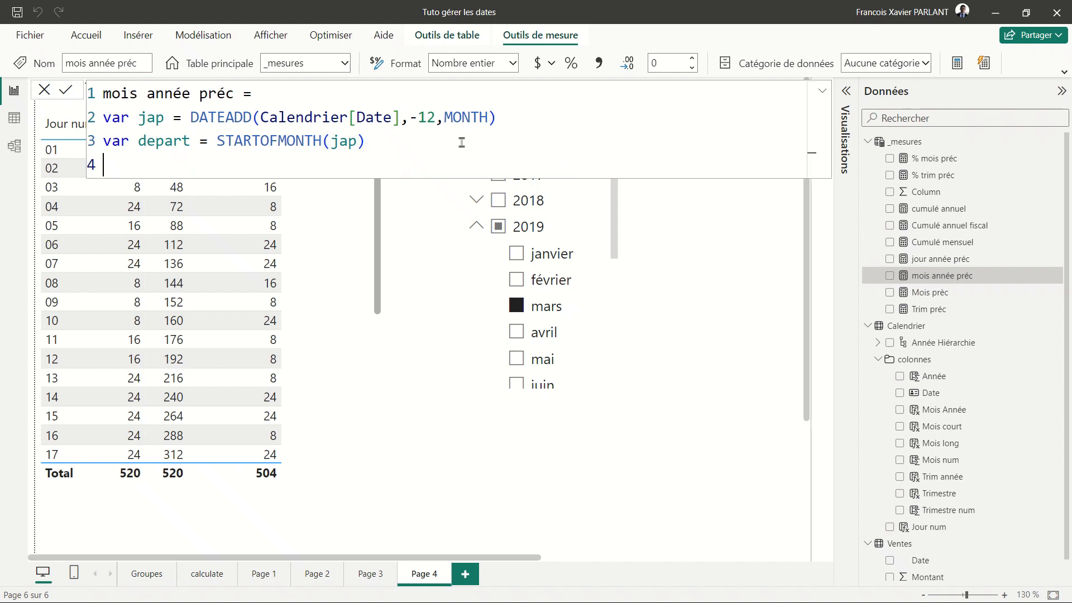
text(return)
key(shift+Return)
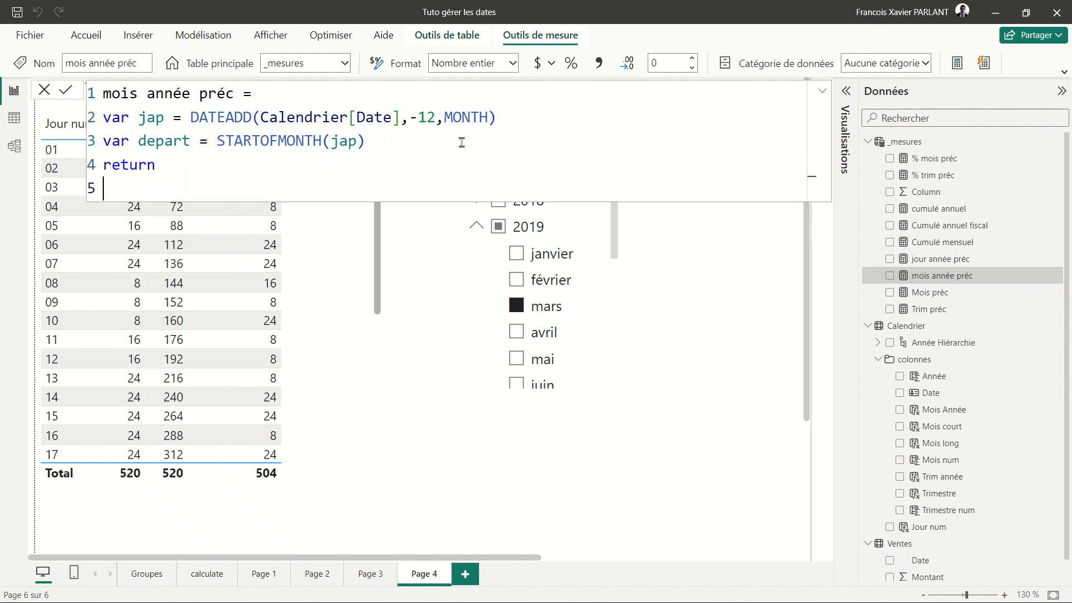
text(cal)
key(Tab)
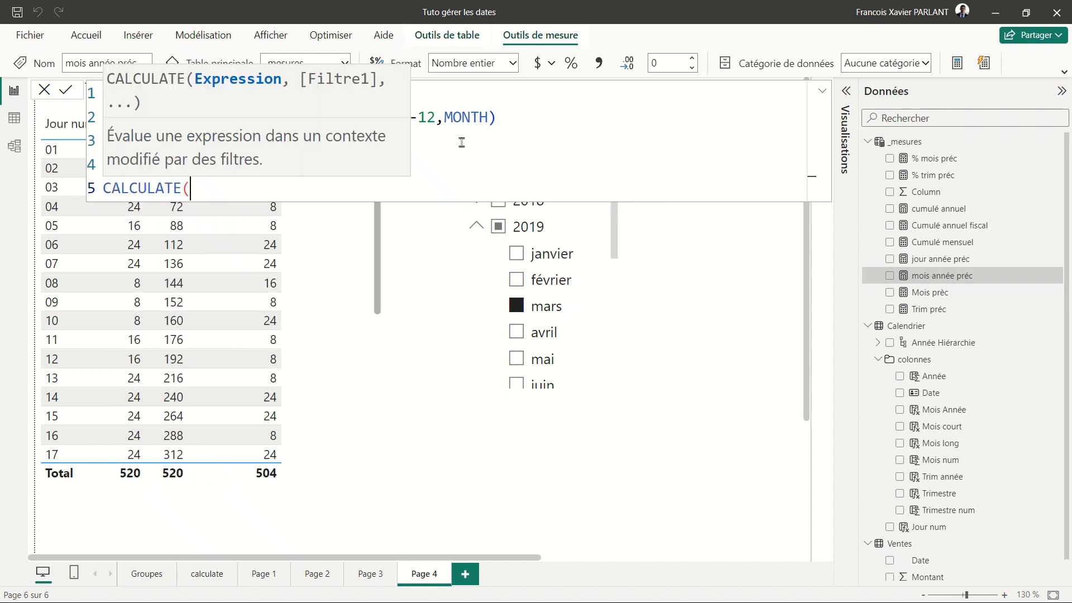
text(sum)
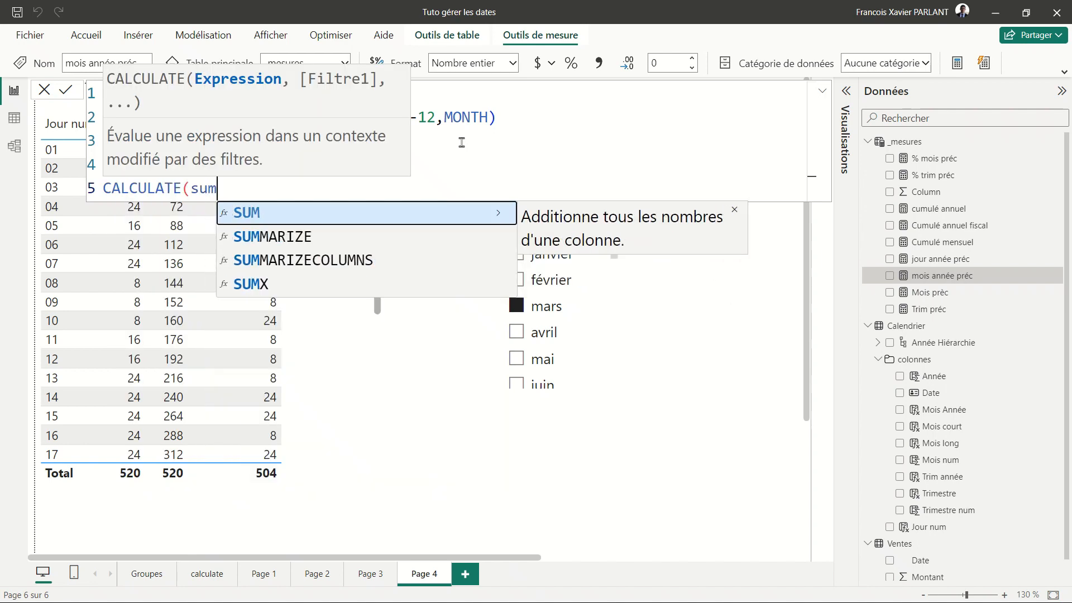
key(Tab)
text(mon)
key(Tab)
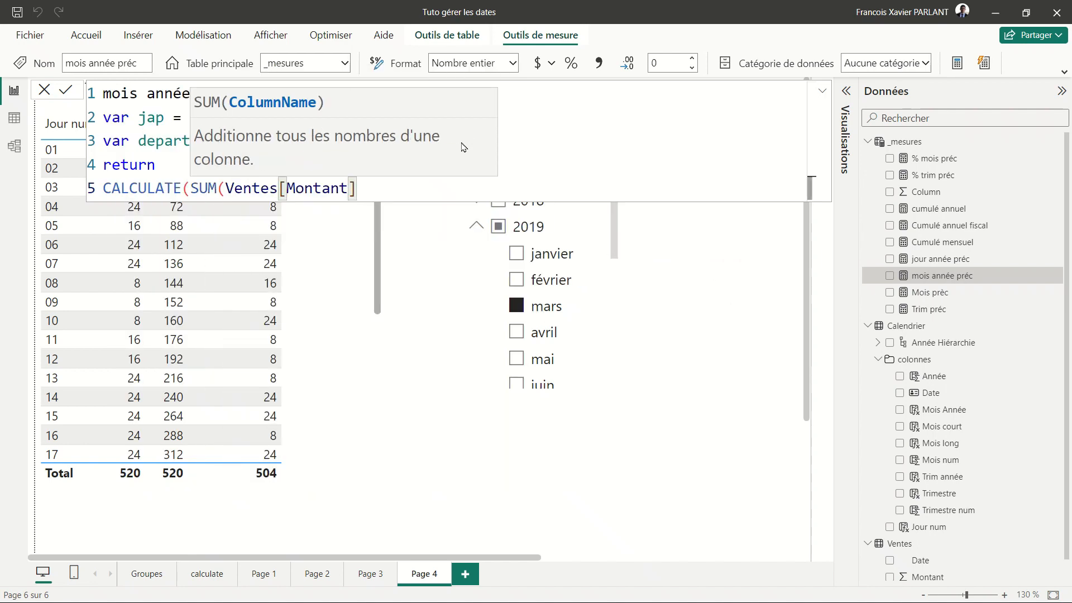
text(), )
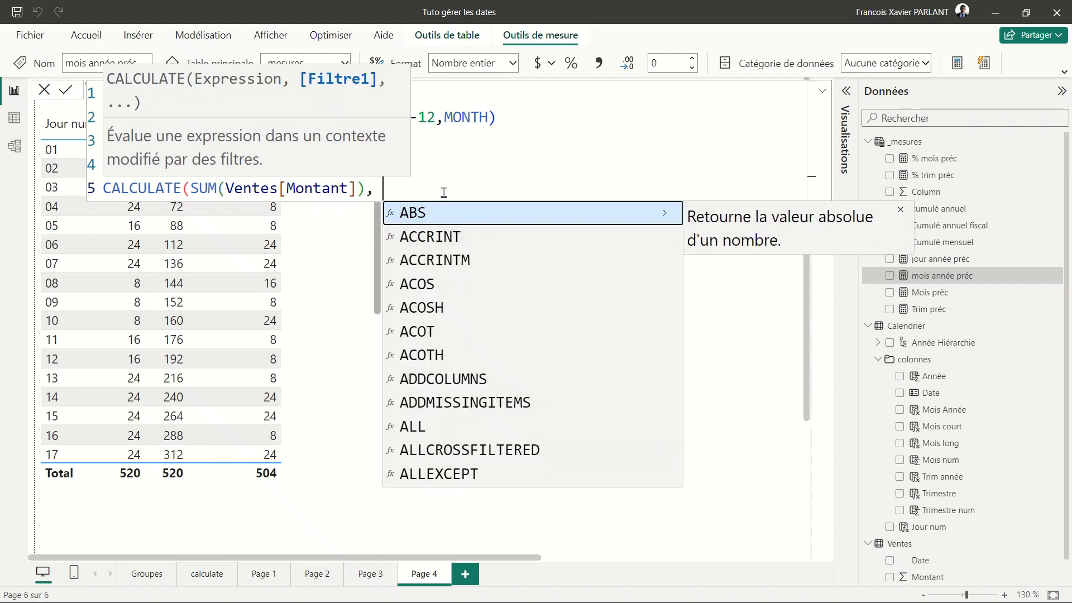
Step: Add a DATESINPERIOD filter to the CALCULATE expression, with Calendrier[Date] as its dates argument
text(perio)
key(Tab)
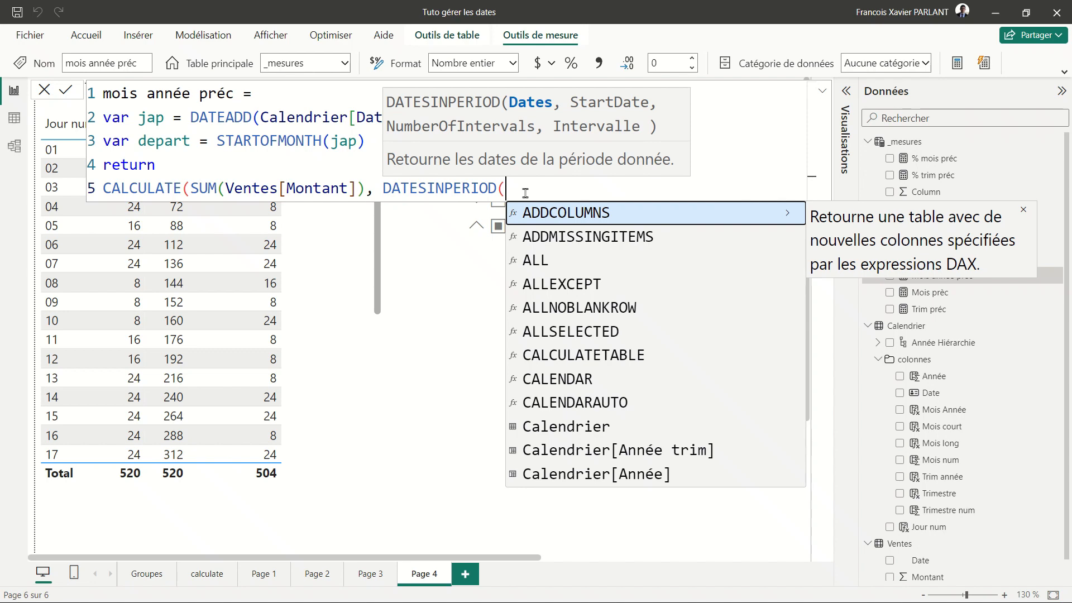
text(cl)
key(BackSpace)
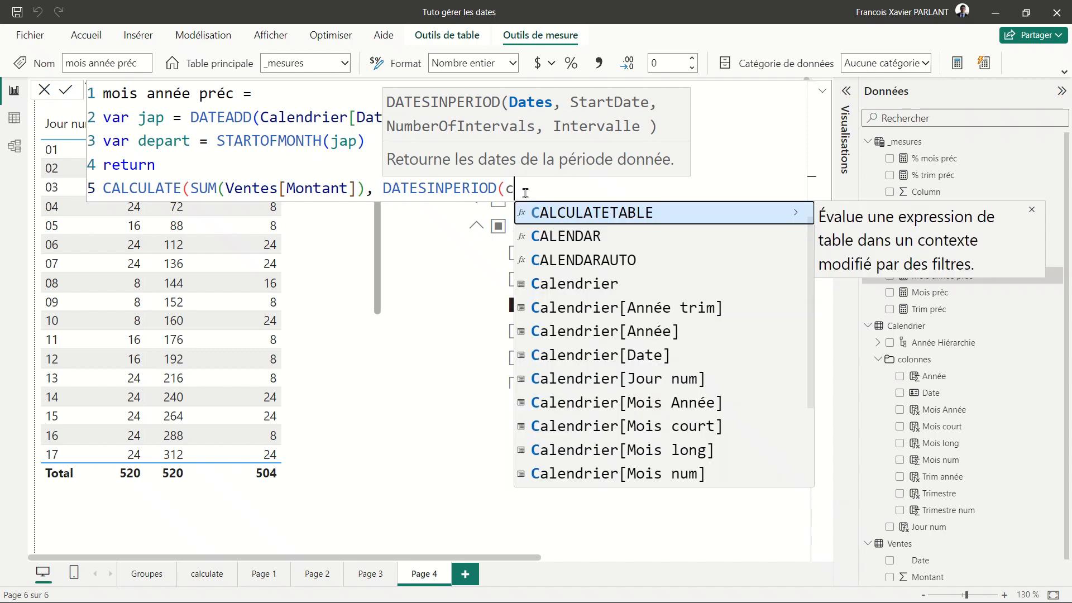
text(al)
key(Down)
key(Down)
key(Down)
key(Down)
key(Down)
key(Down)
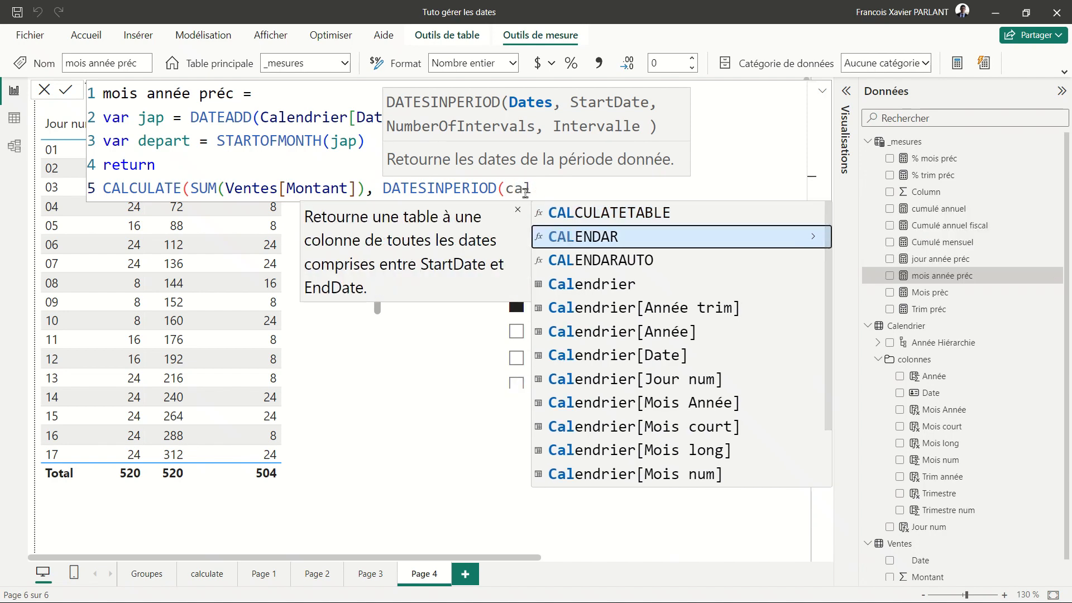
key(Tab)
text(,)
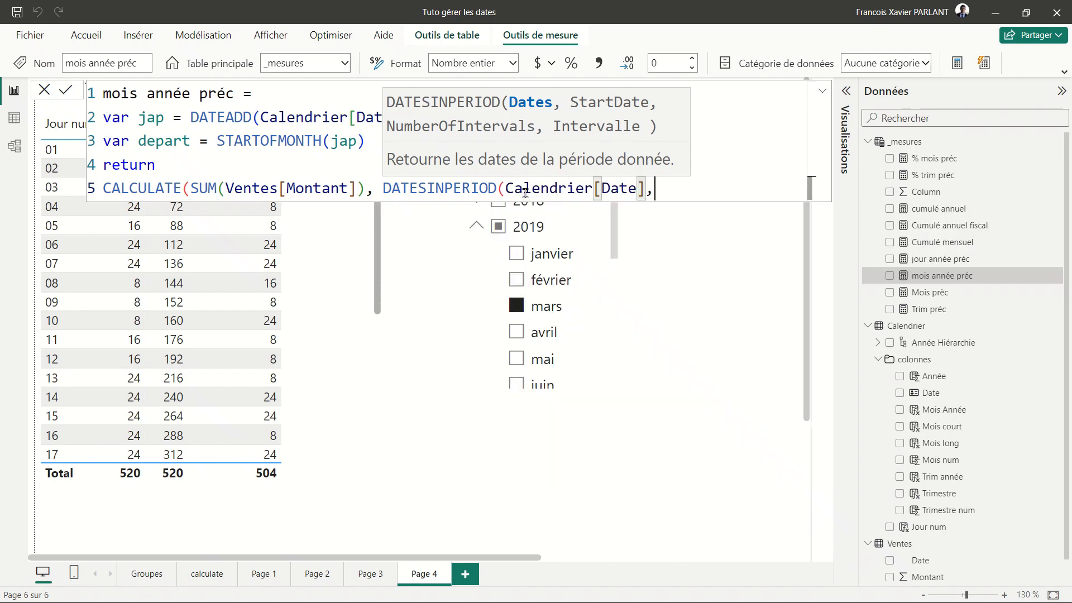
Step: Complete DATESINPERIOD with depart as start date, 1 interval and MONTH, and commit the mois année préc formula
text(depar)
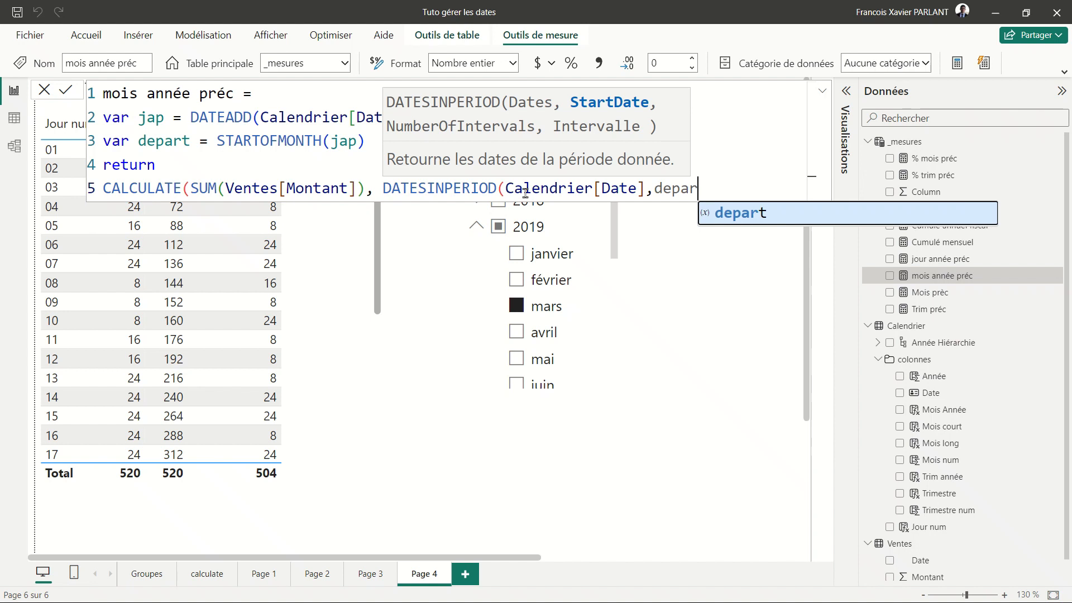
text(t)
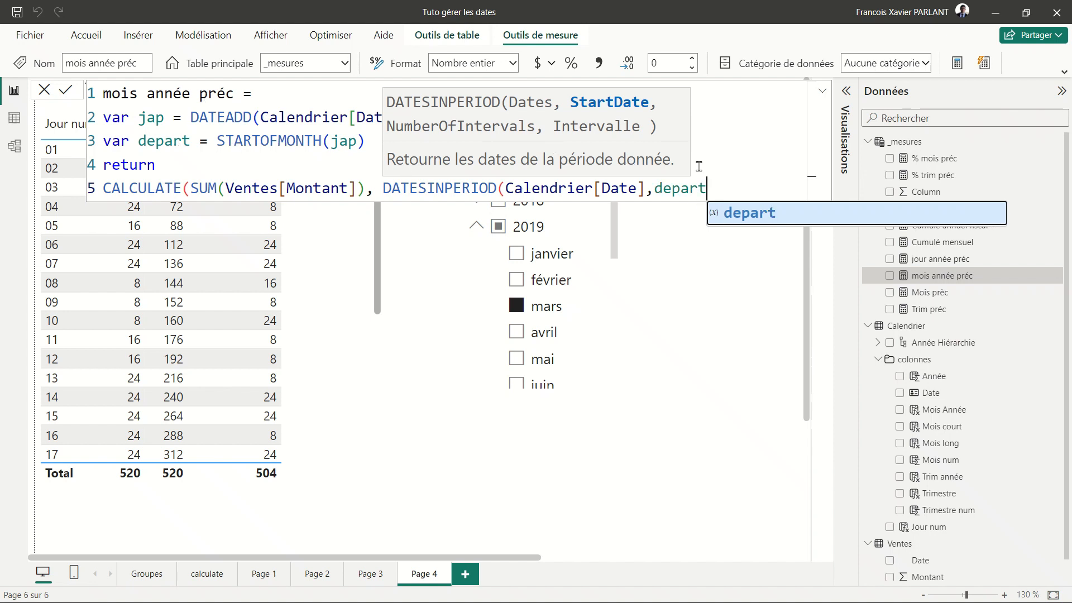
text(,)
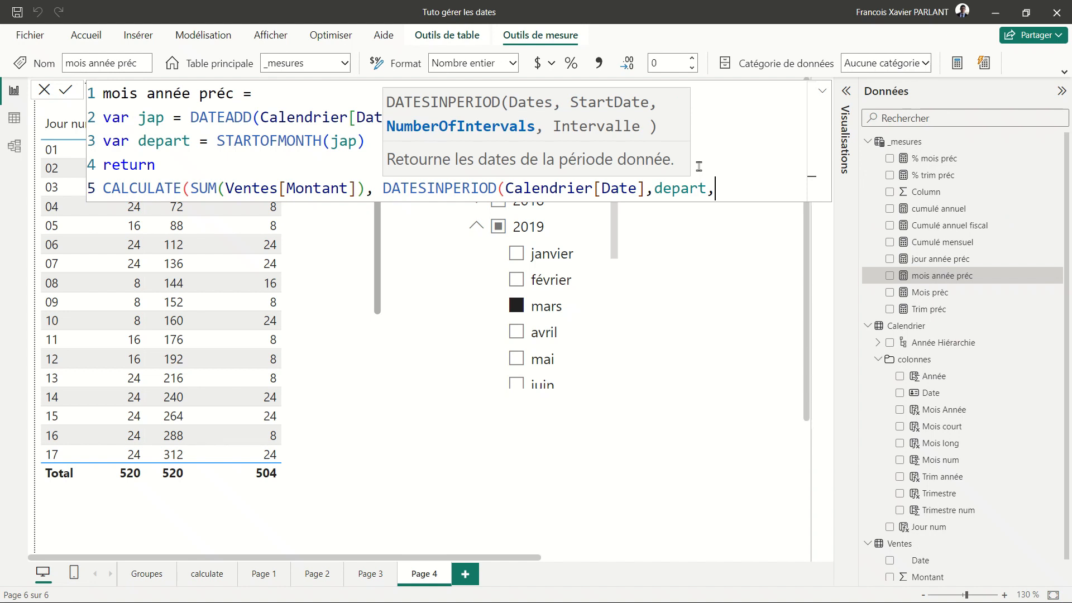
text(1,MONTH)
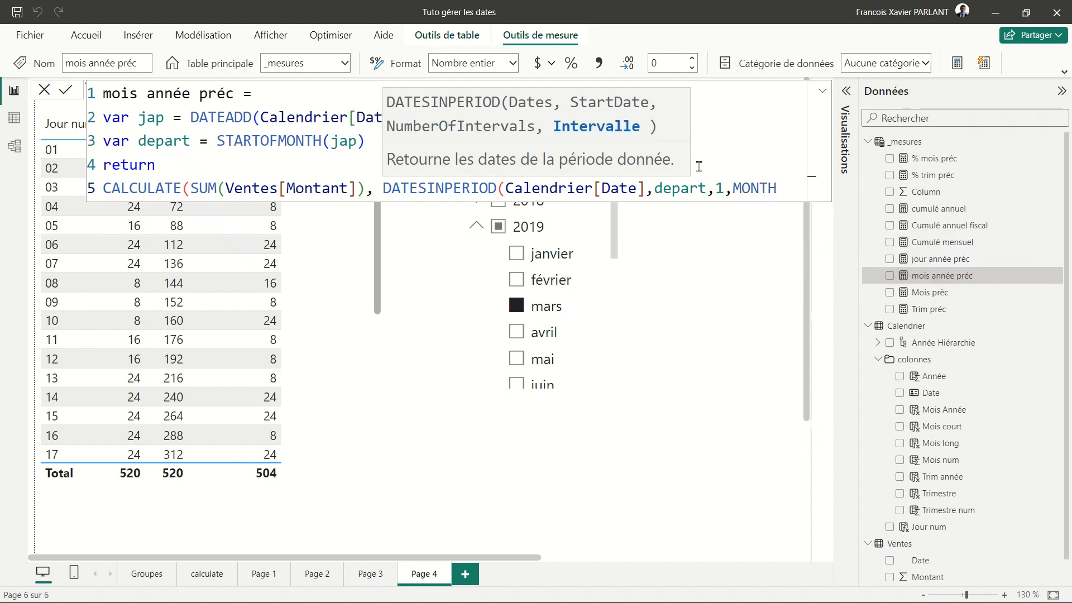
text())
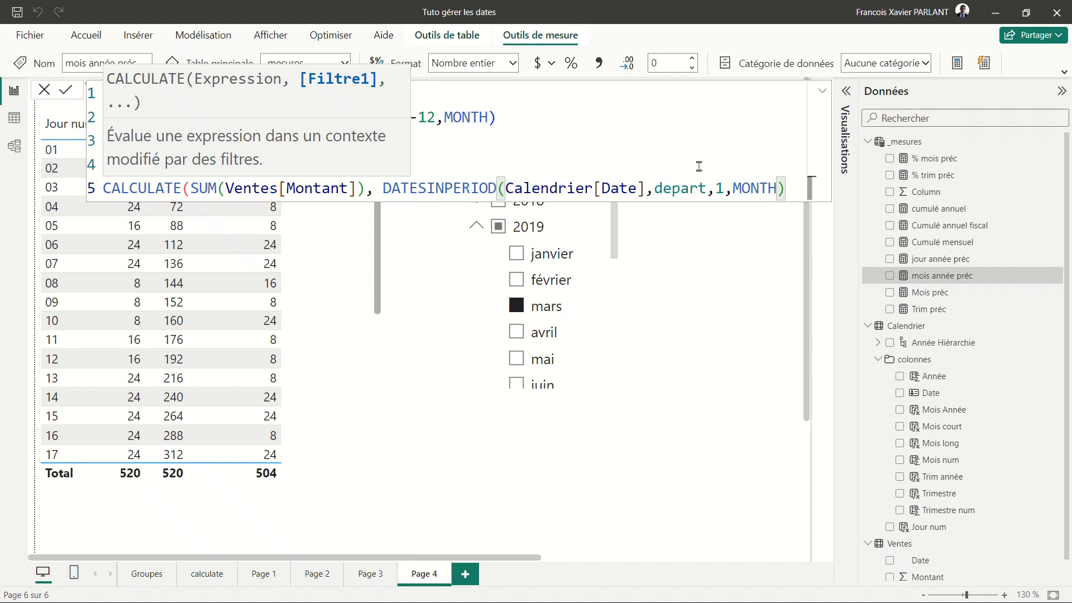
text())
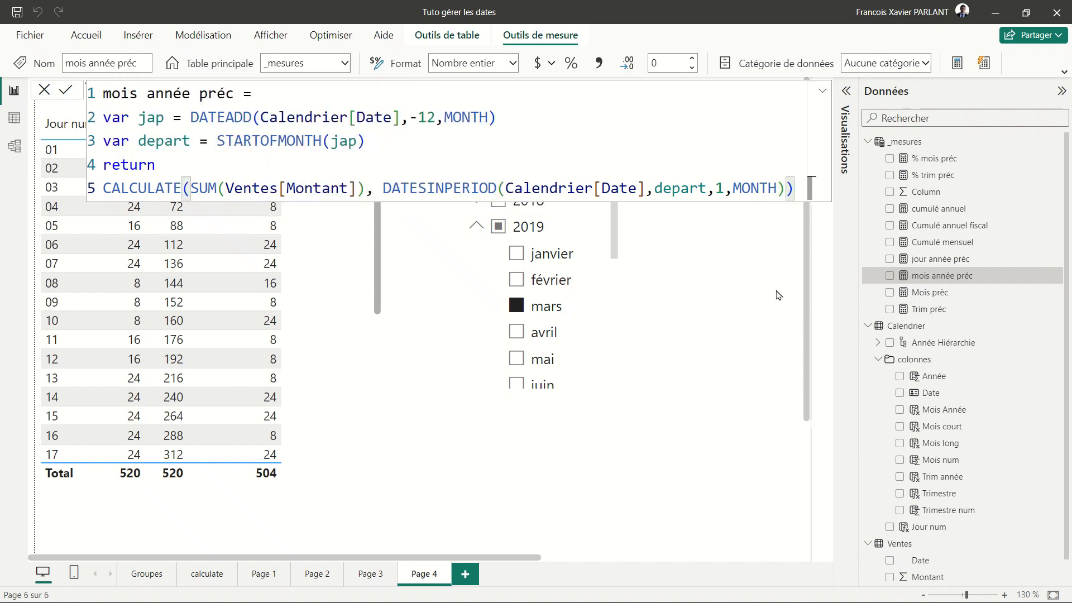
key(Return)
Step: Add the mois année préc measure as a column of the daily sales table
click(338, 344)
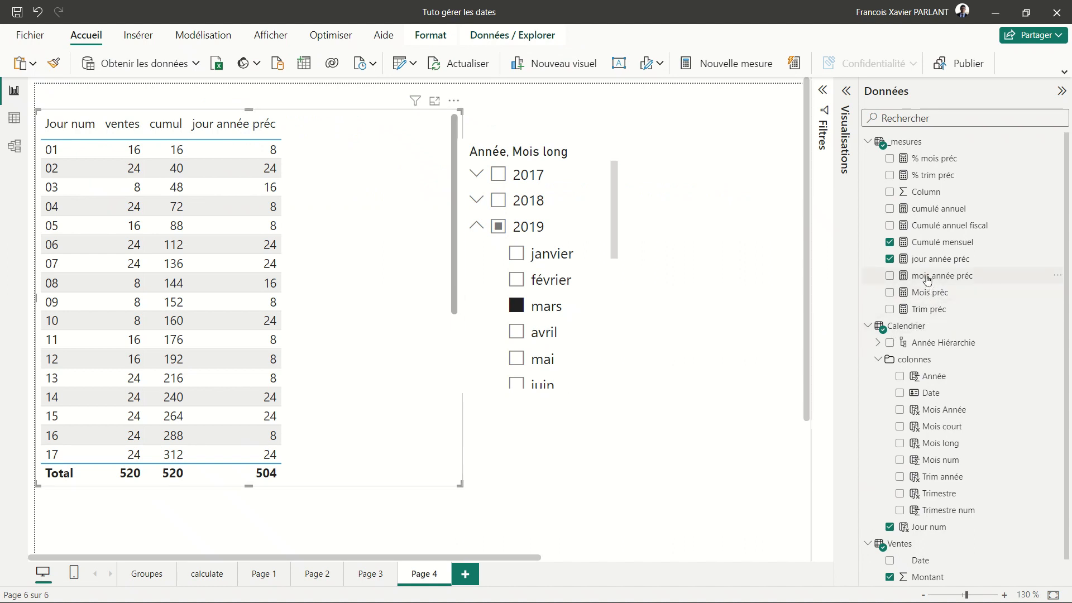
drag(926, 279, 363, 376)
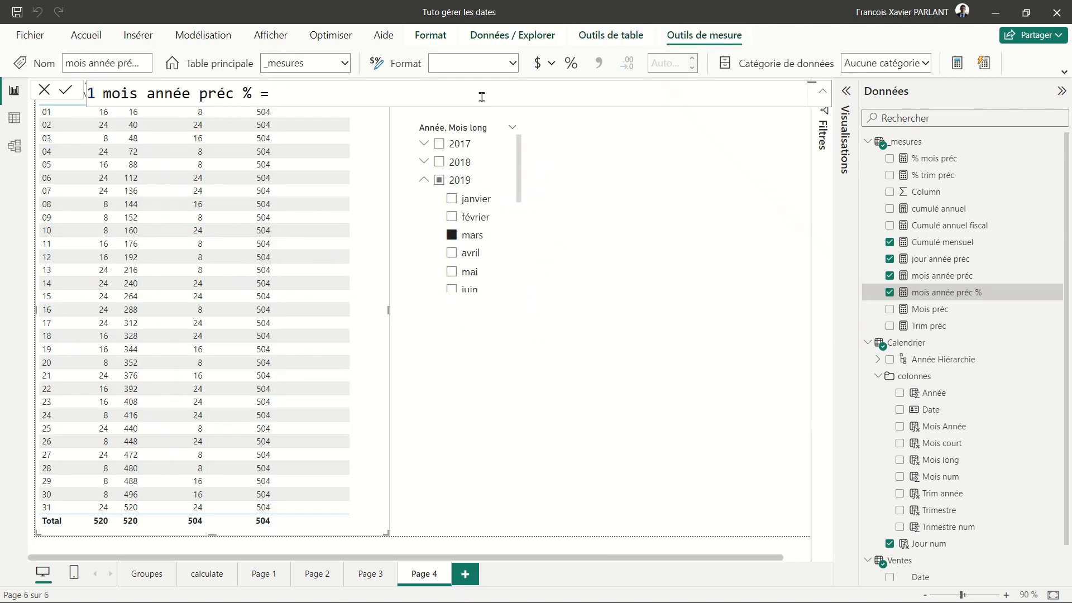
Step: Define the mois année préc % measure as [Cumulé mensuel]/[mois année préc] and format it as a percentage
text(cumu)
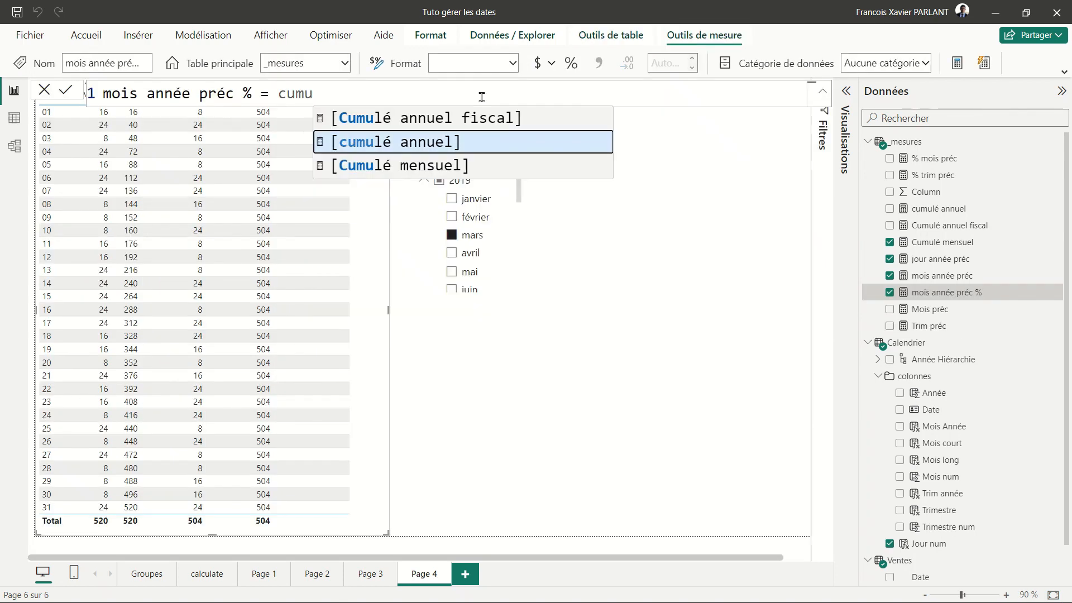
key(Down)
key(Tab)
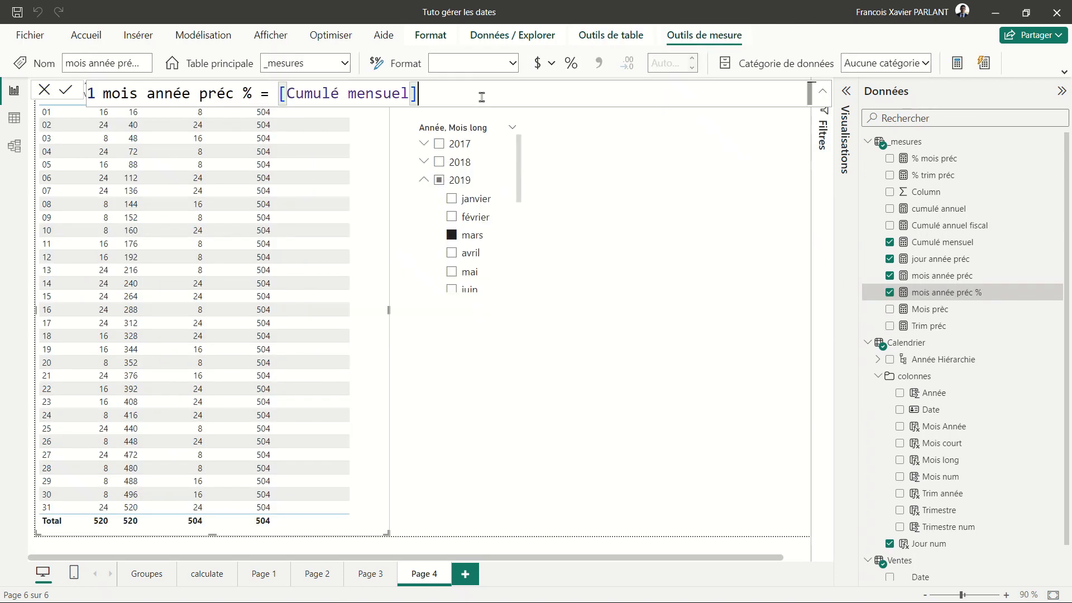
text(/)
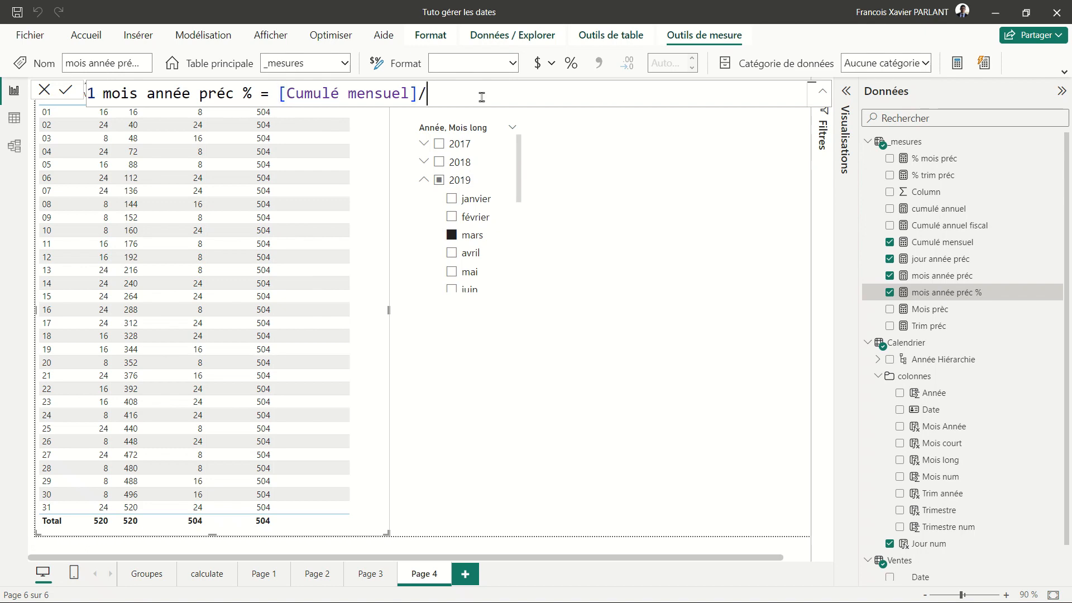
text(moi)
key(BackSpace)
key(BackSpace)
text(oi)
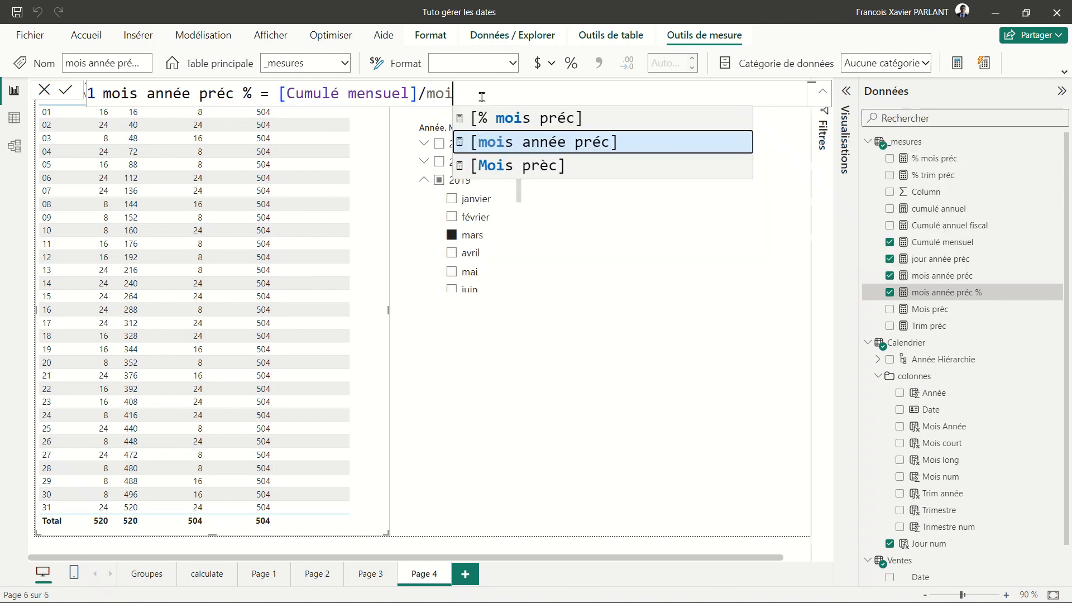
key(Tab)
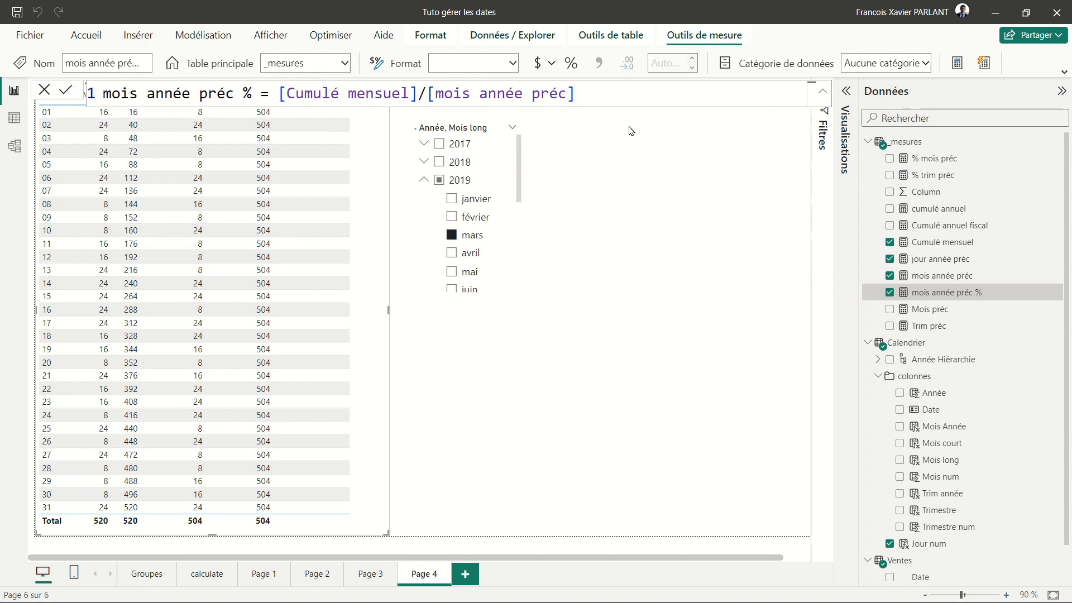
key(Return)
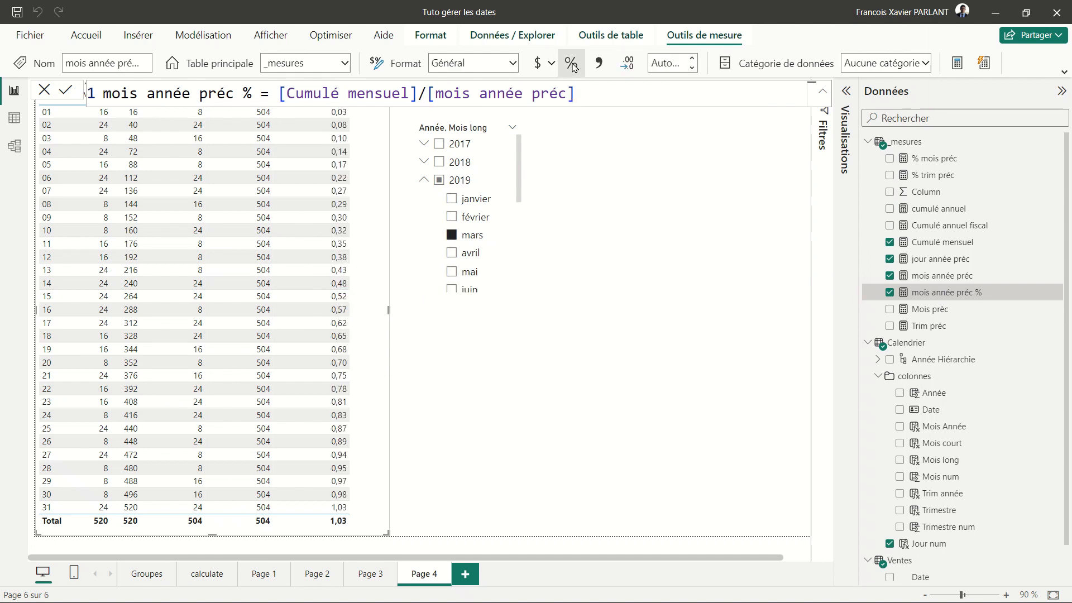
click(572, 66)
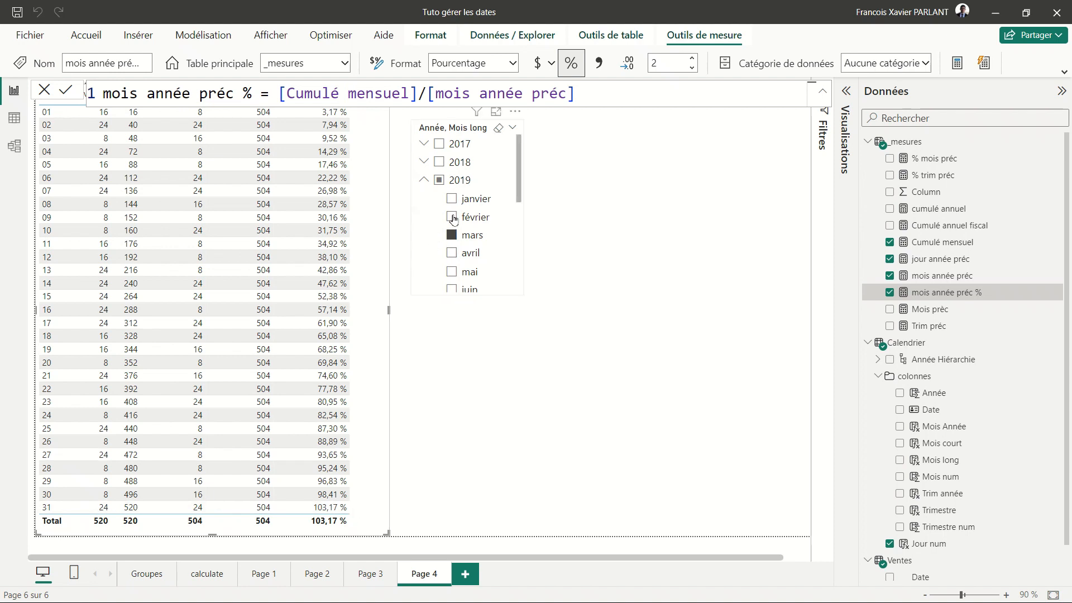
Step: Filter the table to janvier 2022 and set the mois année préc % column's conditional background colour style to Règles
click(451, 254)
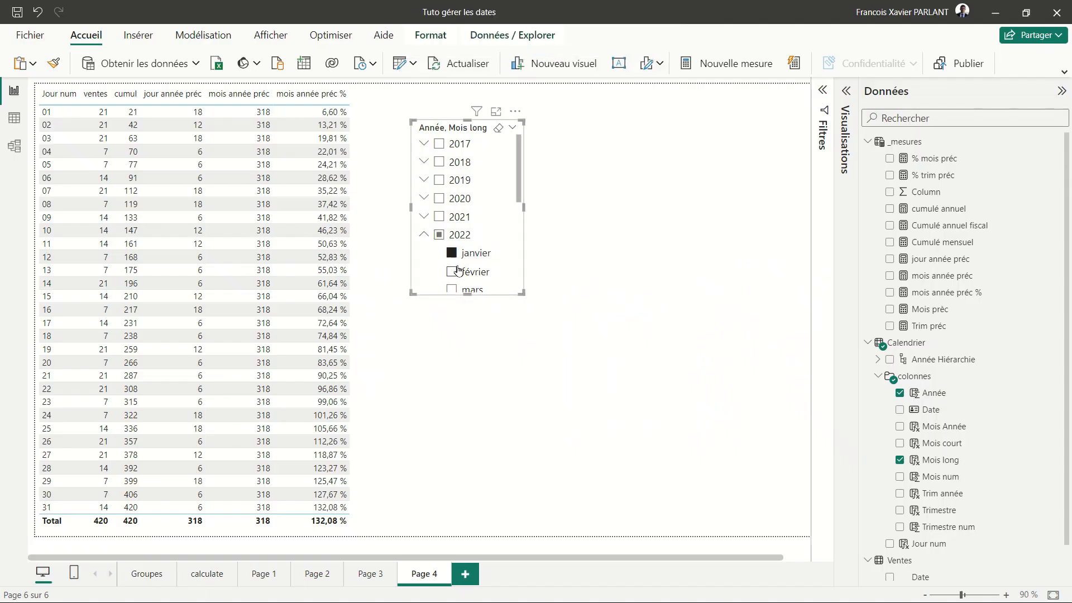
click(340, 431)
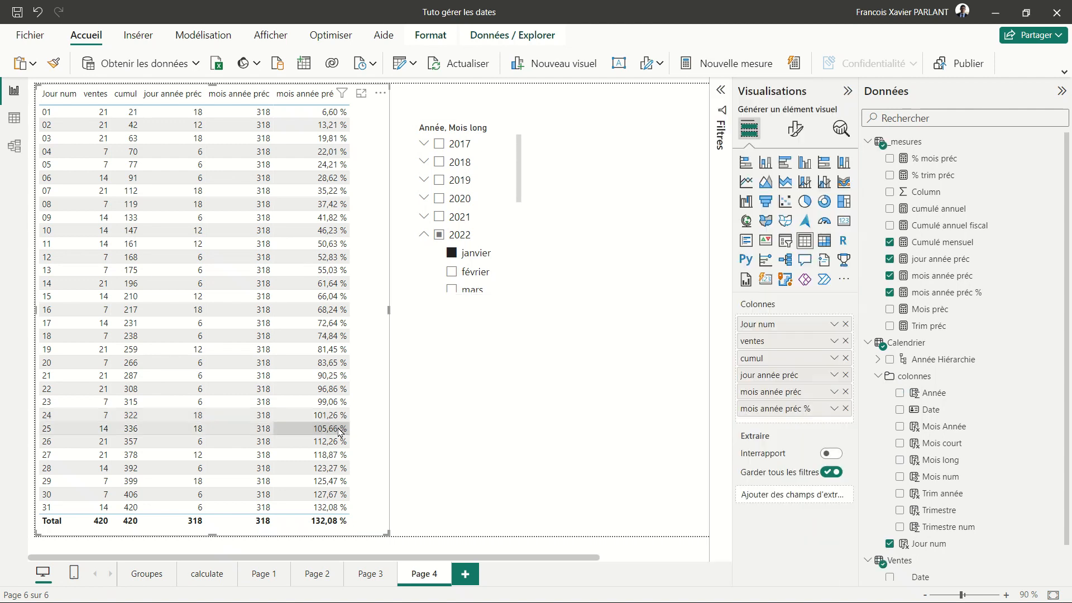
click(834, 410)
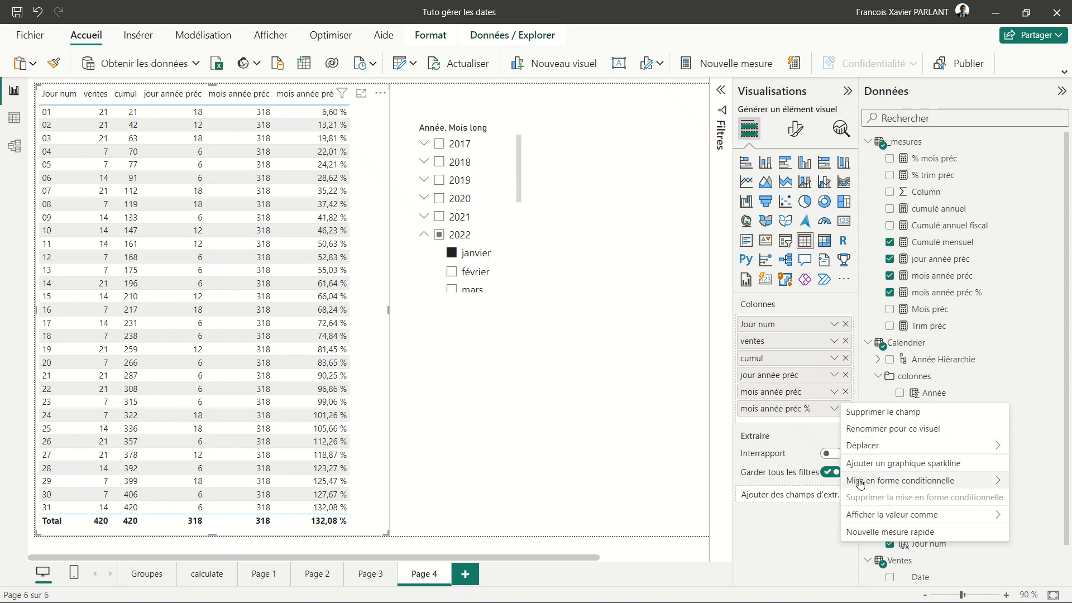
mouse_move(859, 482)
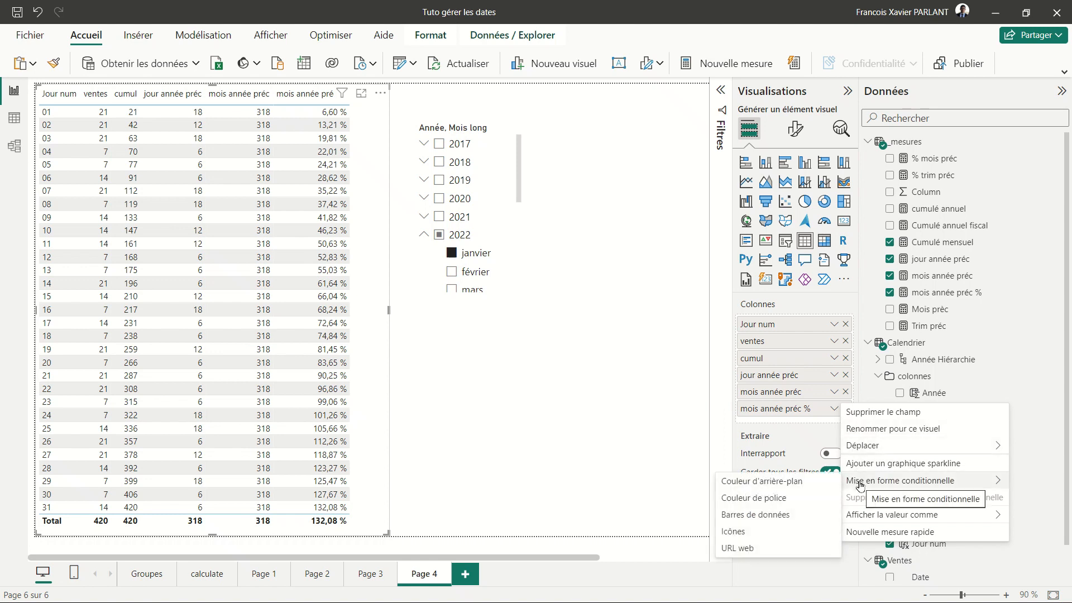
click(790, 483)
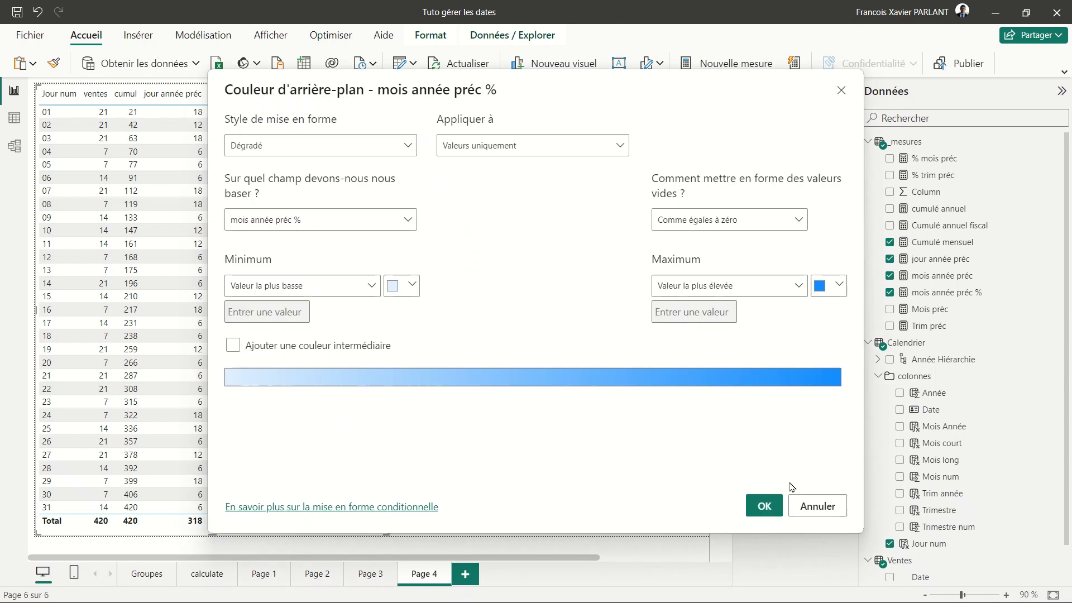
click(404, 152)
click(331, 190)
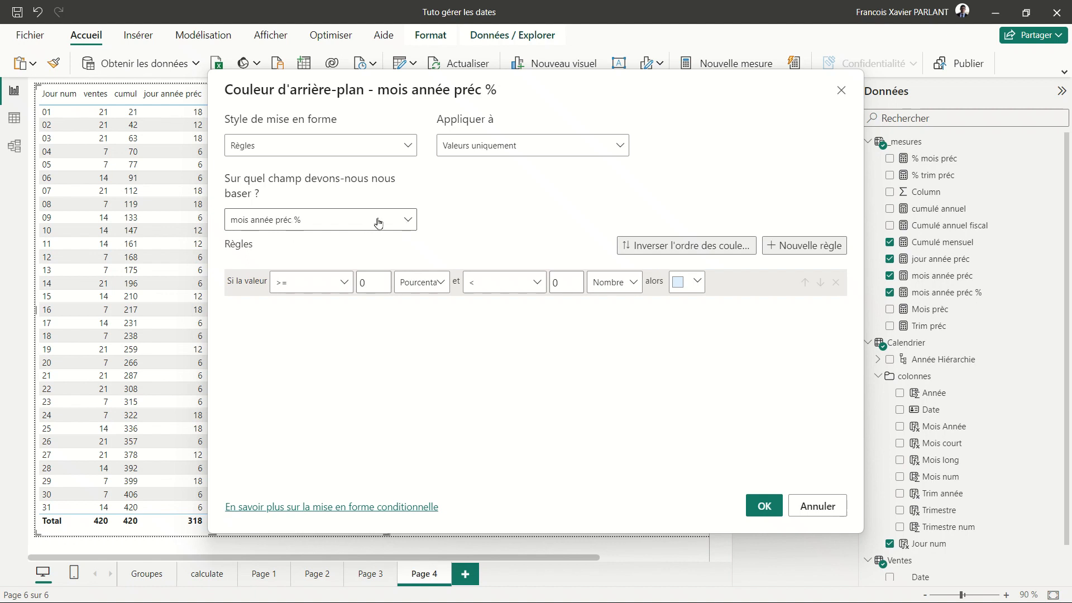
Step: Define the mois année préc % background rule as number >= 1 and < 10000 in the theme's bright blue, and apply it
click(426, 286)
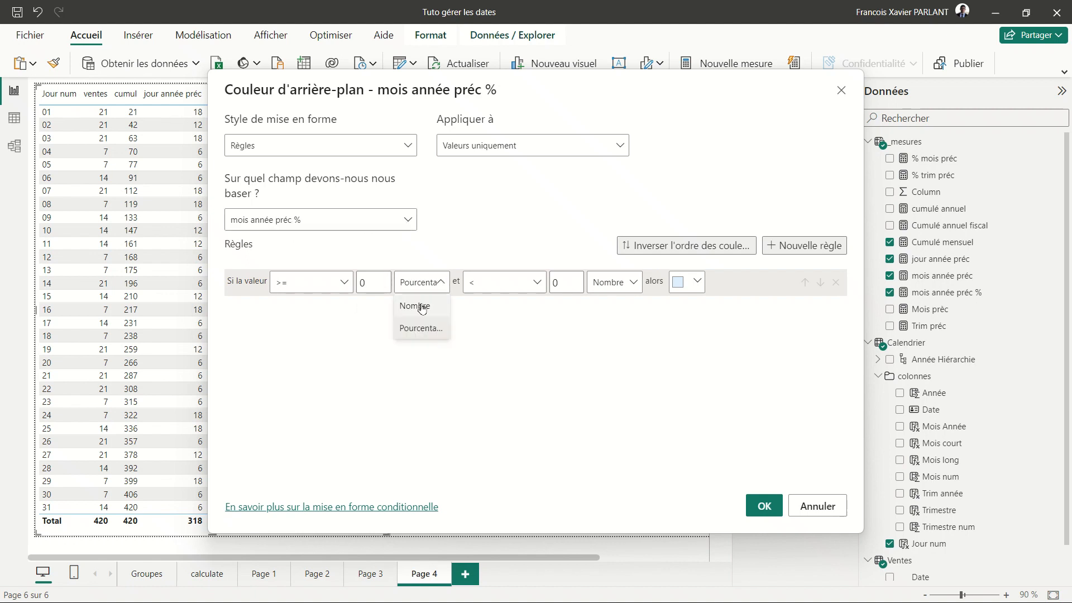
click(423, 309)
drag(372, 286, 357, 285)
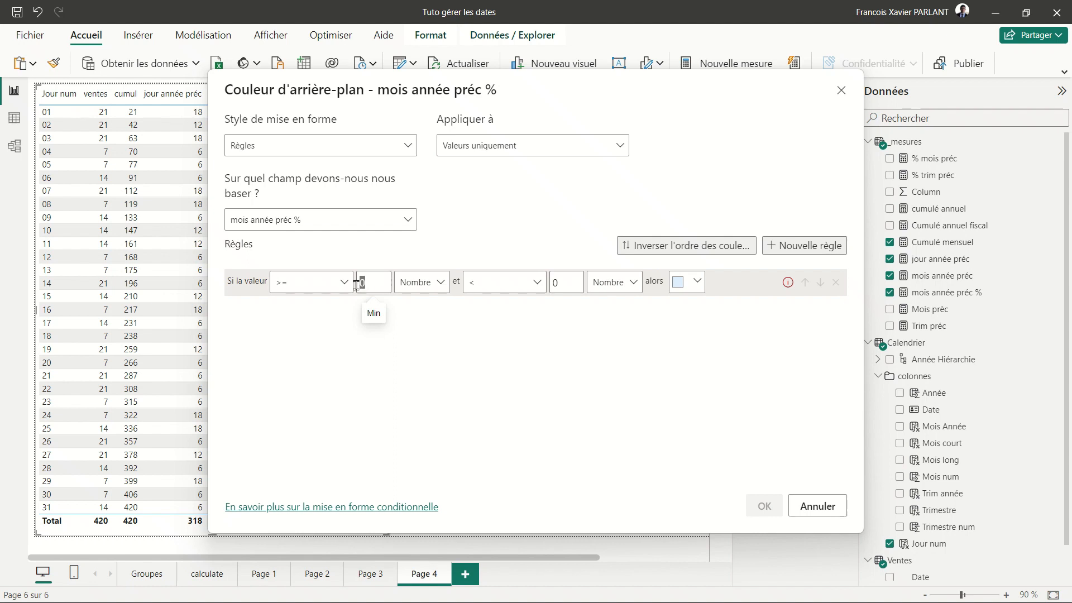
text(1)
drag(572, 285, 508, 286)
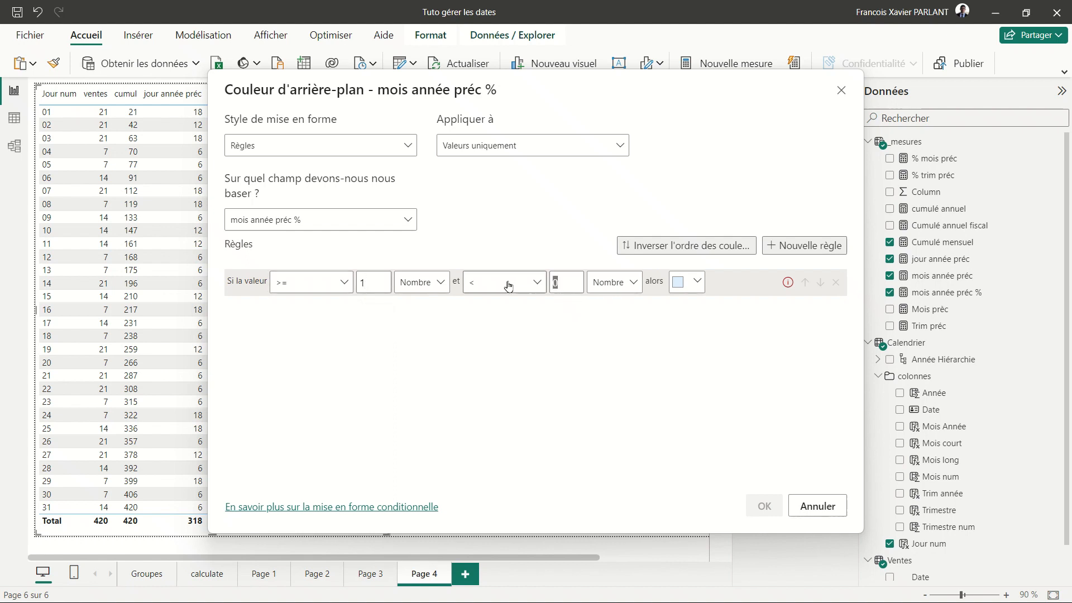
text(10000)
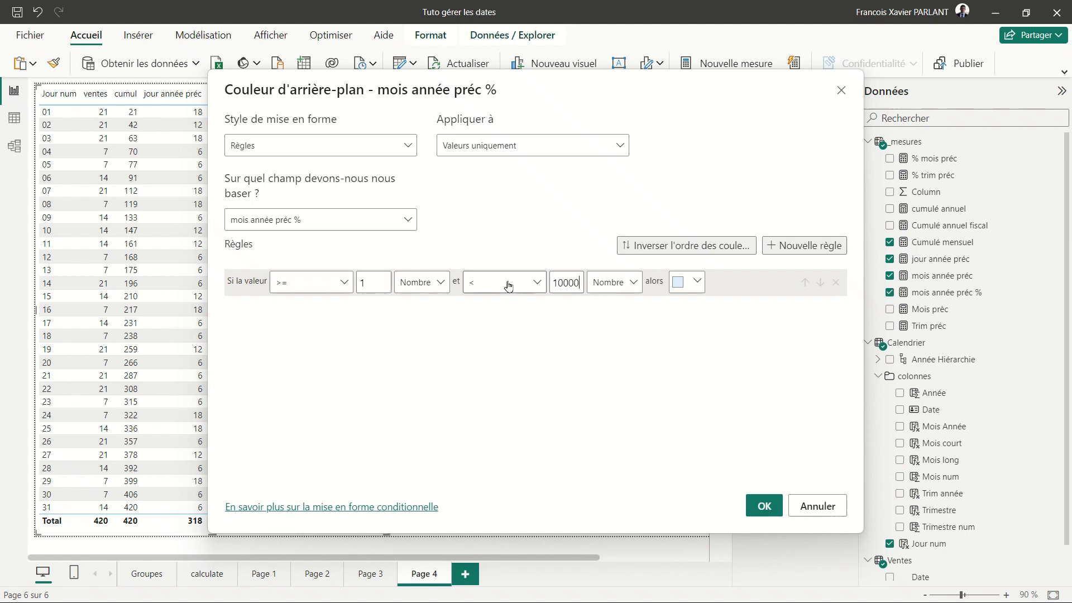
click(690, 281)
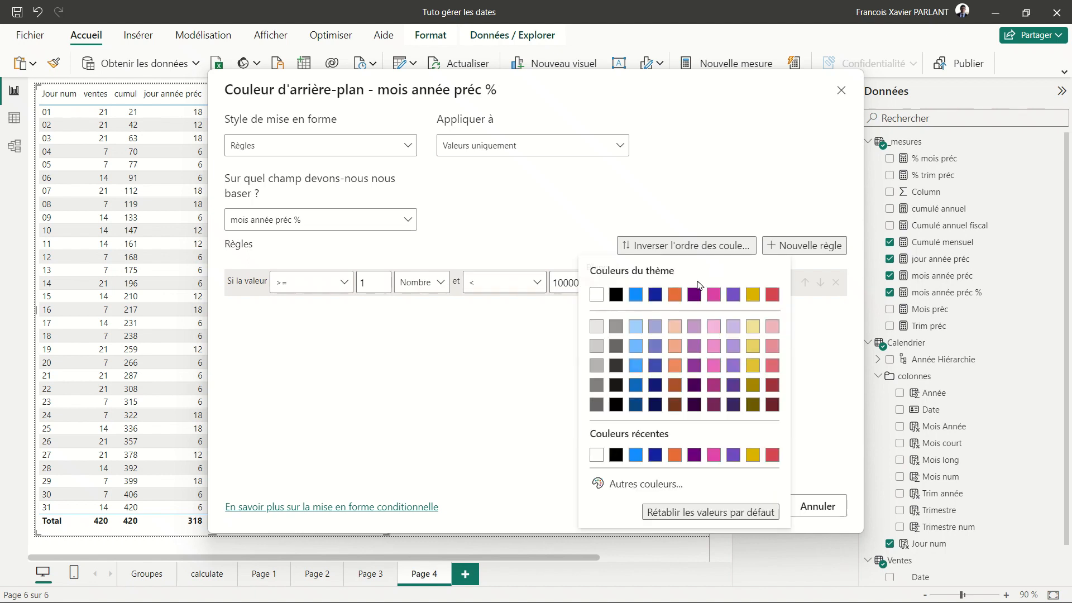
click(636, 300)
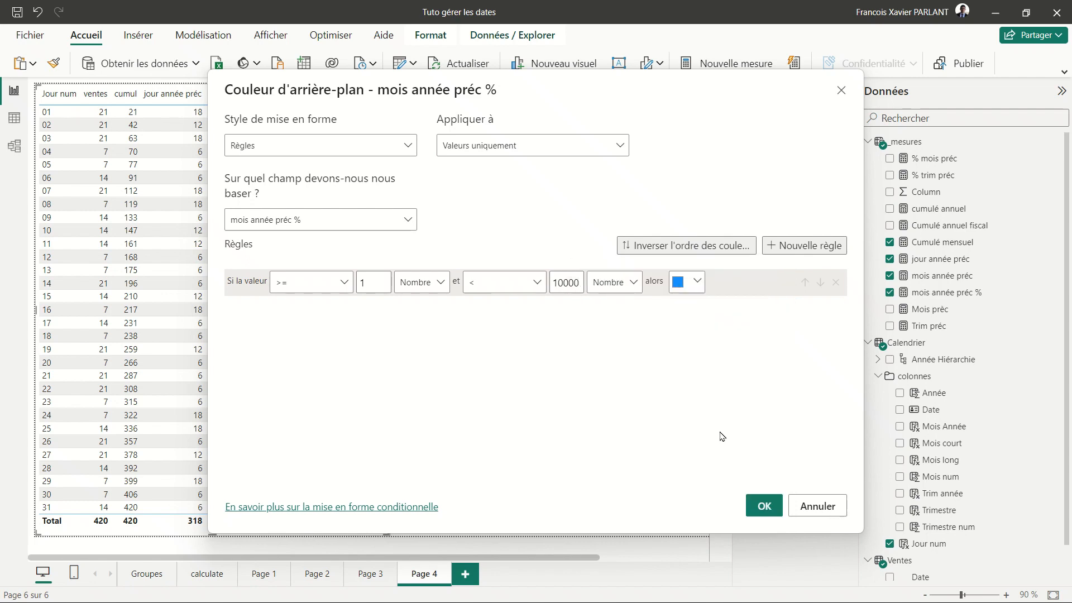
click(758, 507)
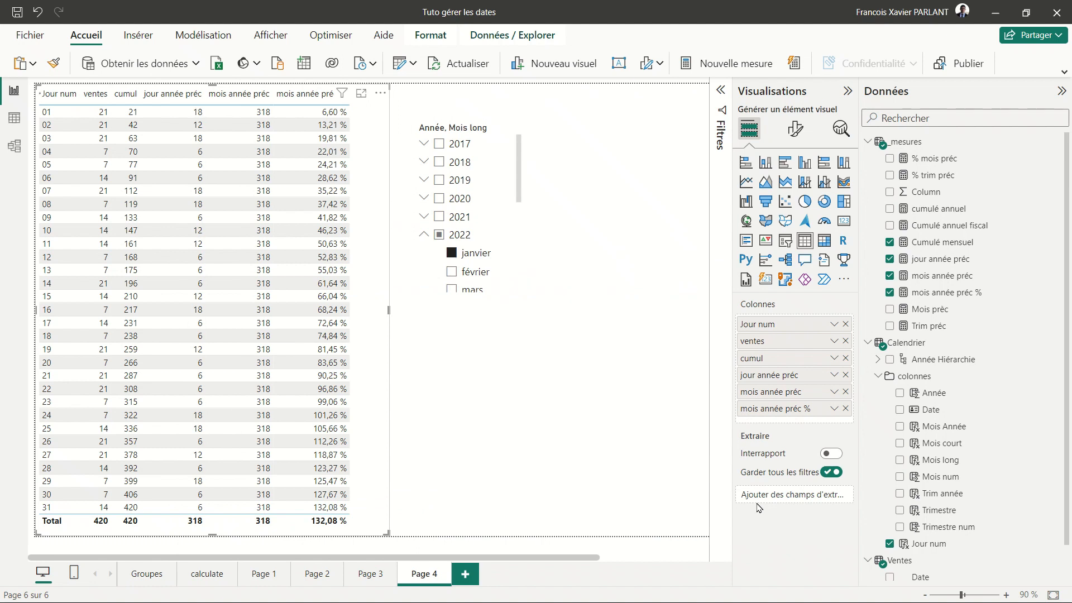
Step: Check the colouring for février, mars and juin 2022 with the Année, Mois long slicer, enlarging it downward to show more months
click(452, 272)
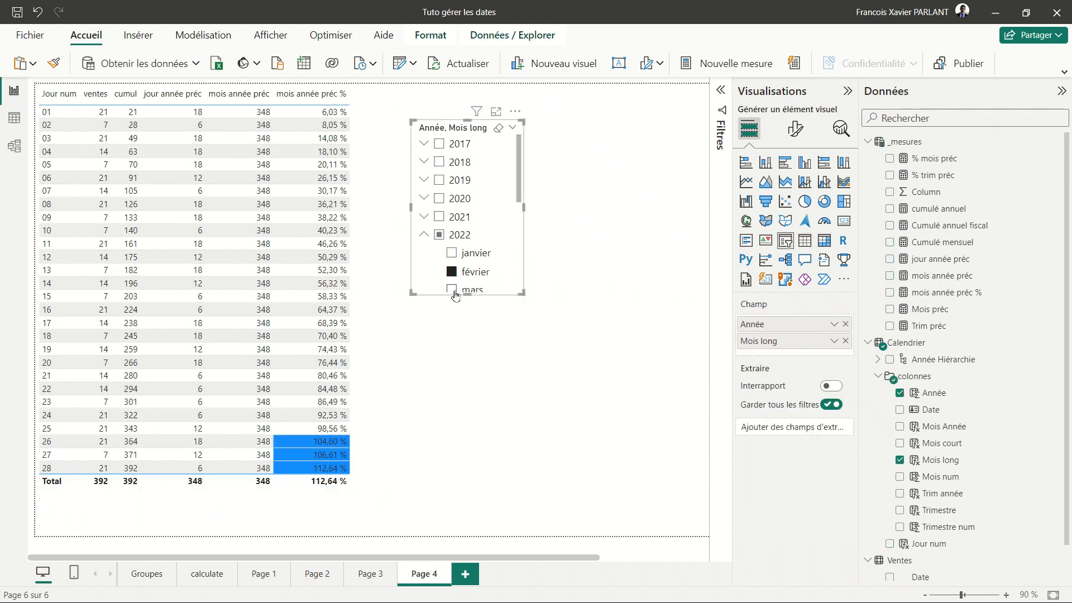
click(453, 290)
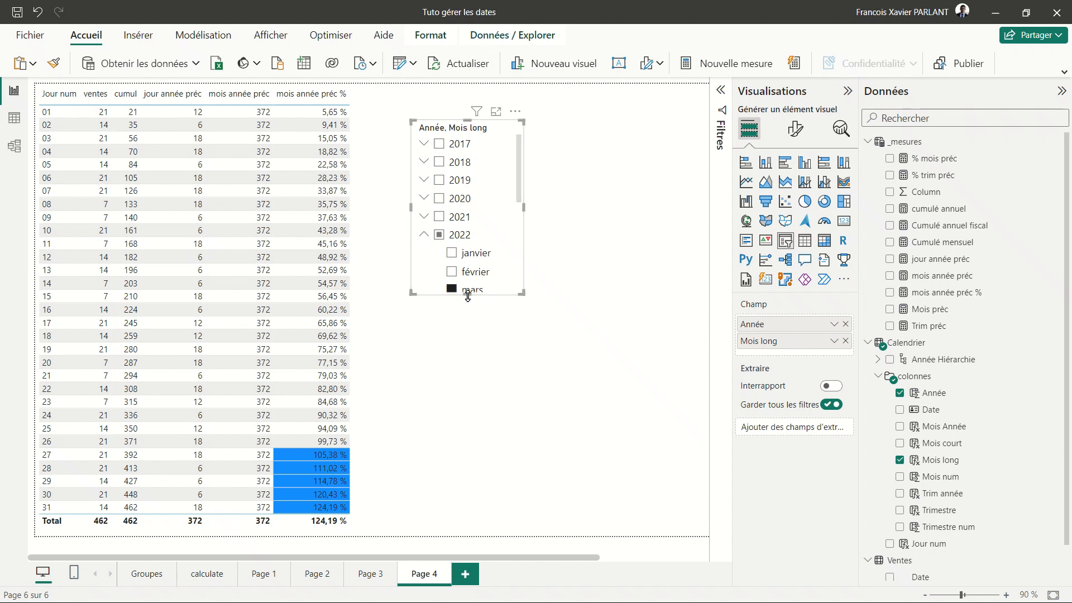
drag(467, 296, 469, 459)
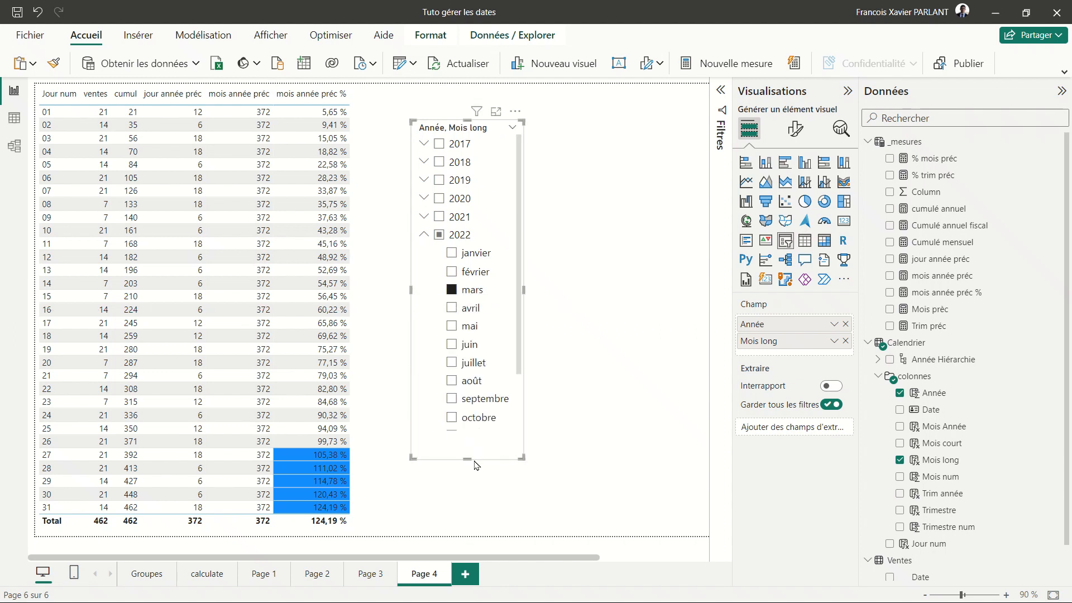
scroll(477, 342, down, 1)
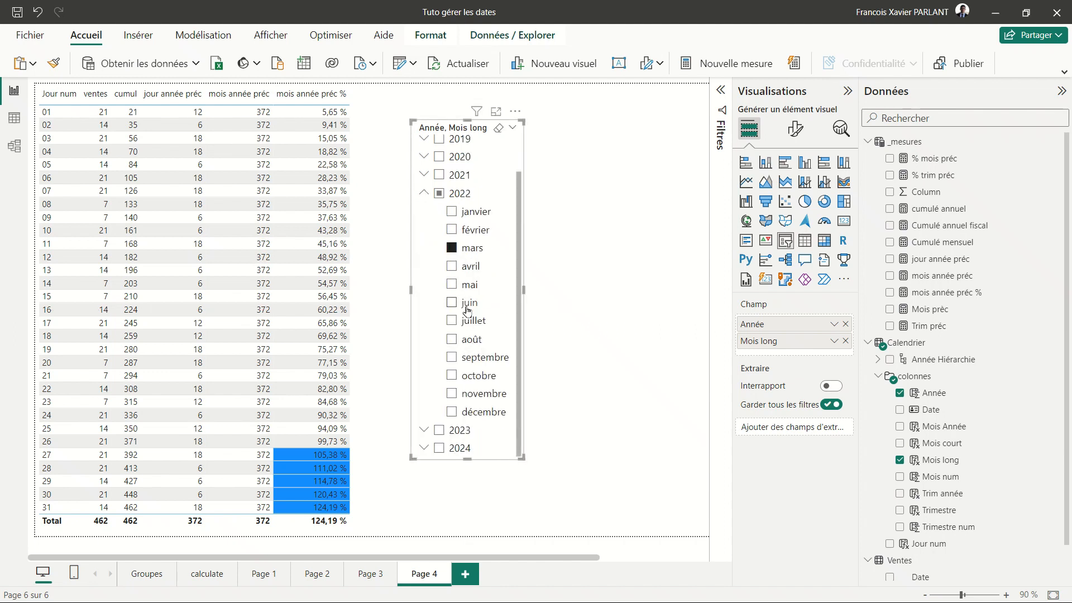
click(468, 309)
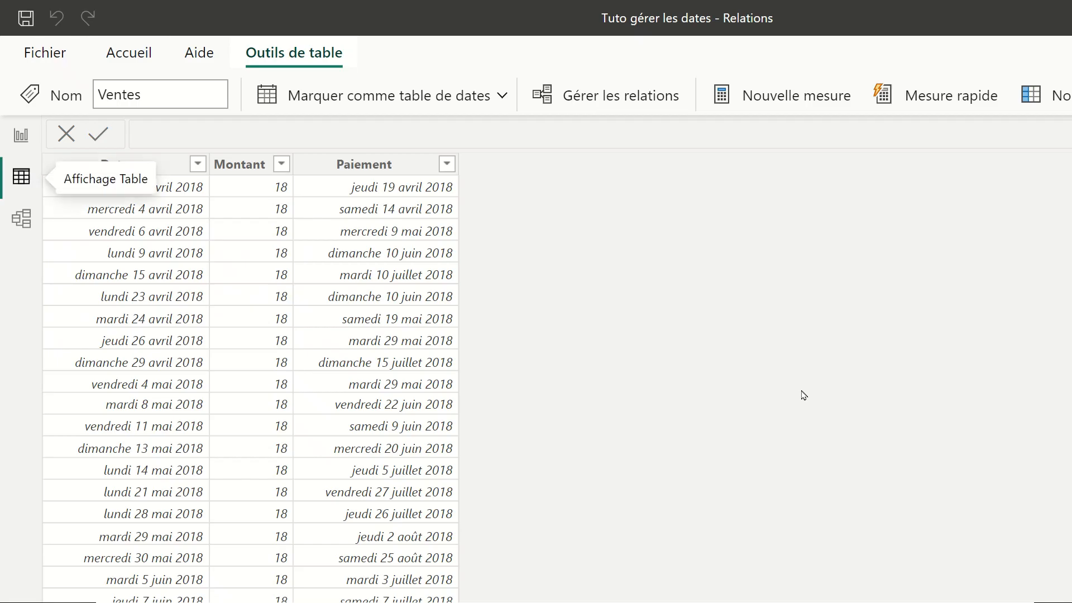
Step: Inspect the Date column of the Ventes table, and add Montant as values of the Année and Mois long matrix
click(180, 357)
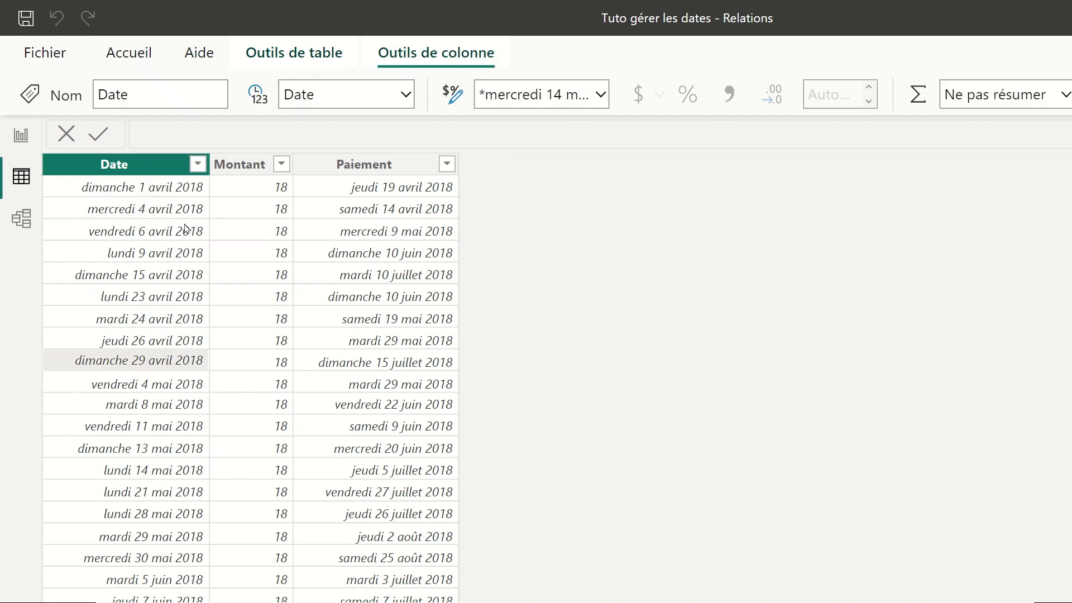
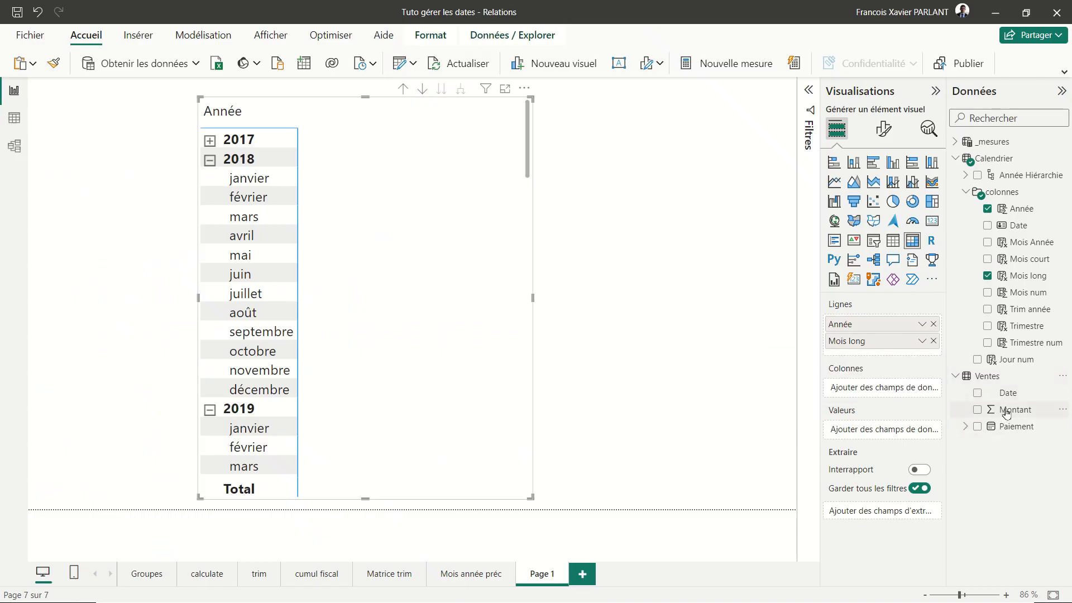
drag(1006, 412, 422, 331)
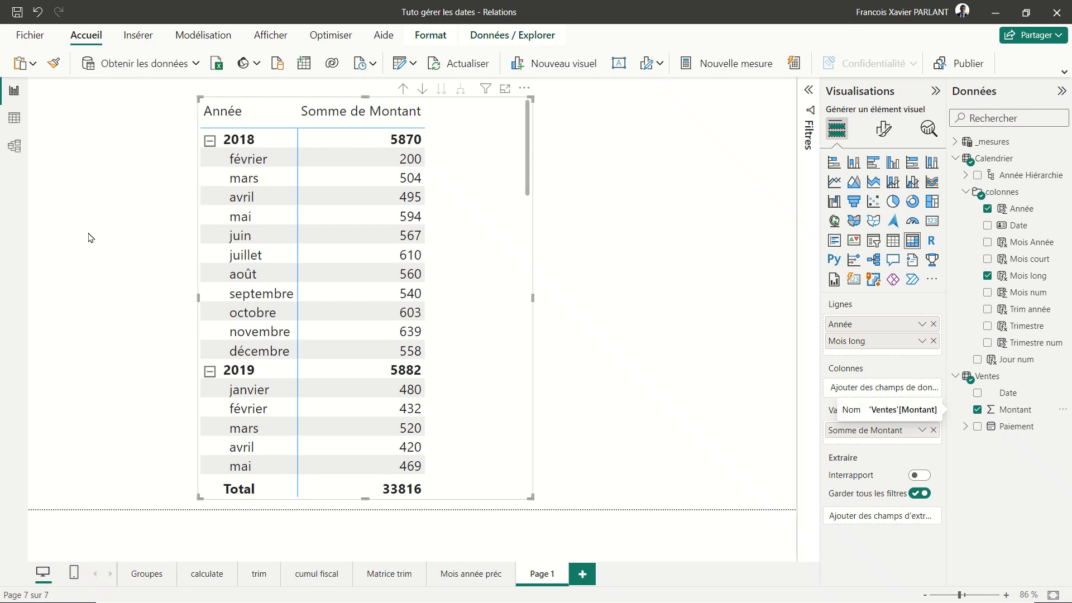
Step: Create a second relationship in the model between Ventes[Paiement] and Calendrier[Date]
click(15, 147)
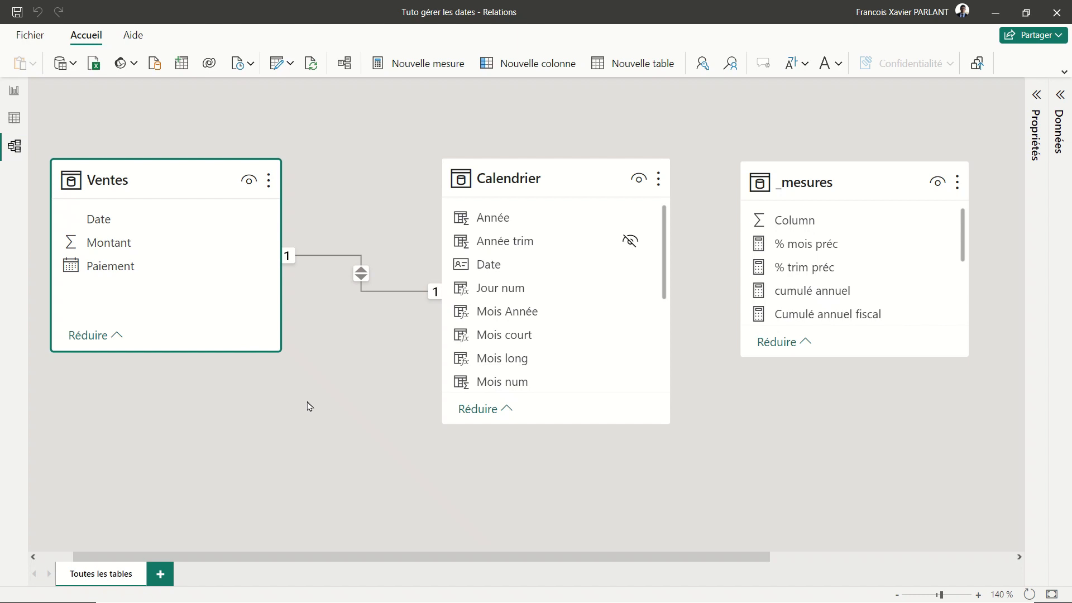
click(116, 272)
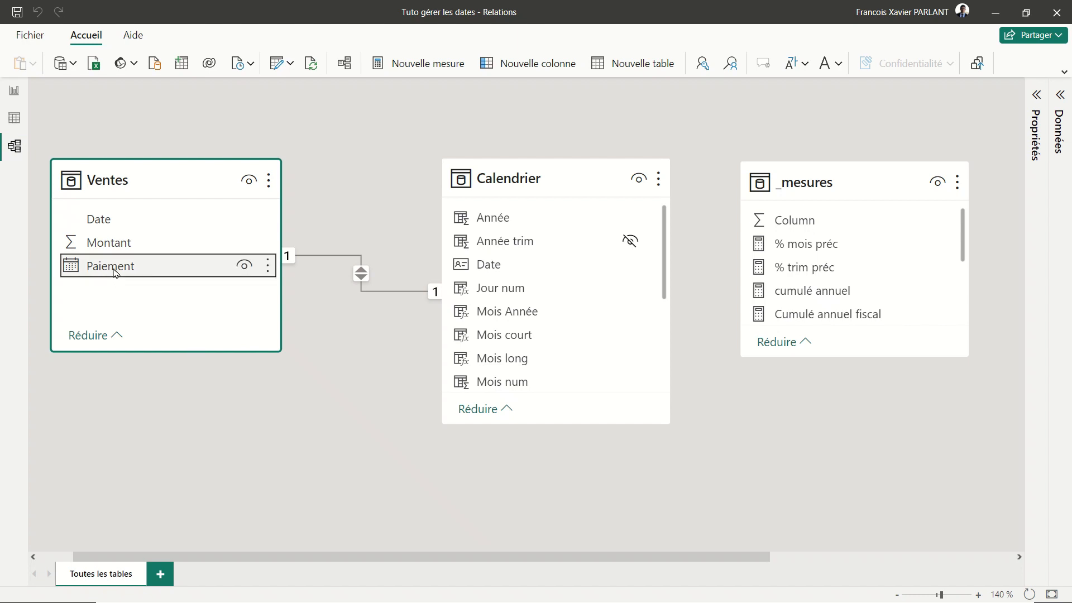
drag(115, 272, 502, 272)
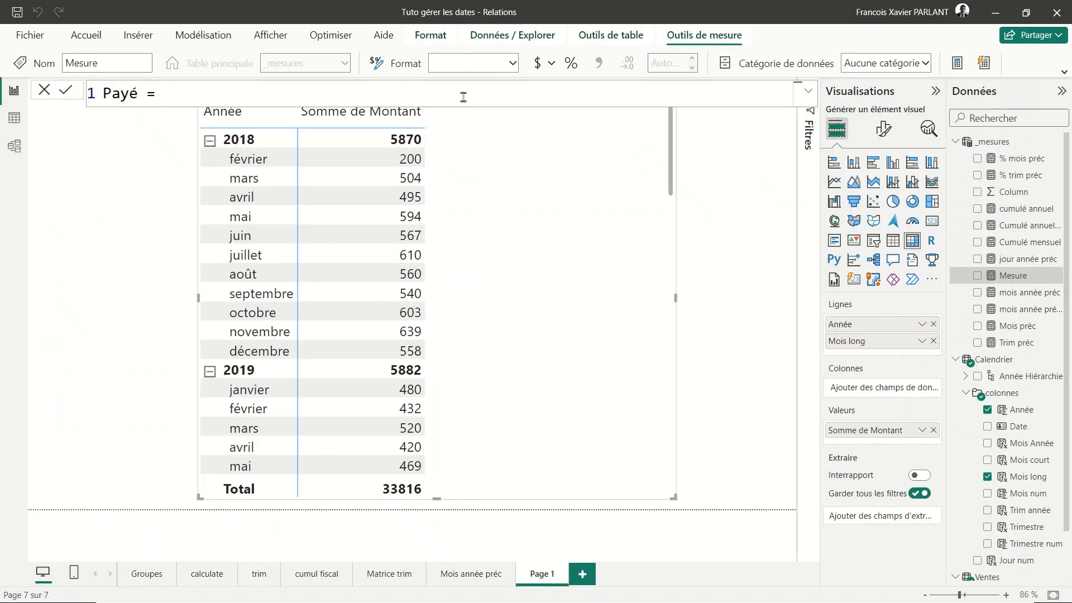
Step: Begin the Payé measure with SUMX over a CALCULATETABLE of the Ventes table, on separate formula lines
text(sum)
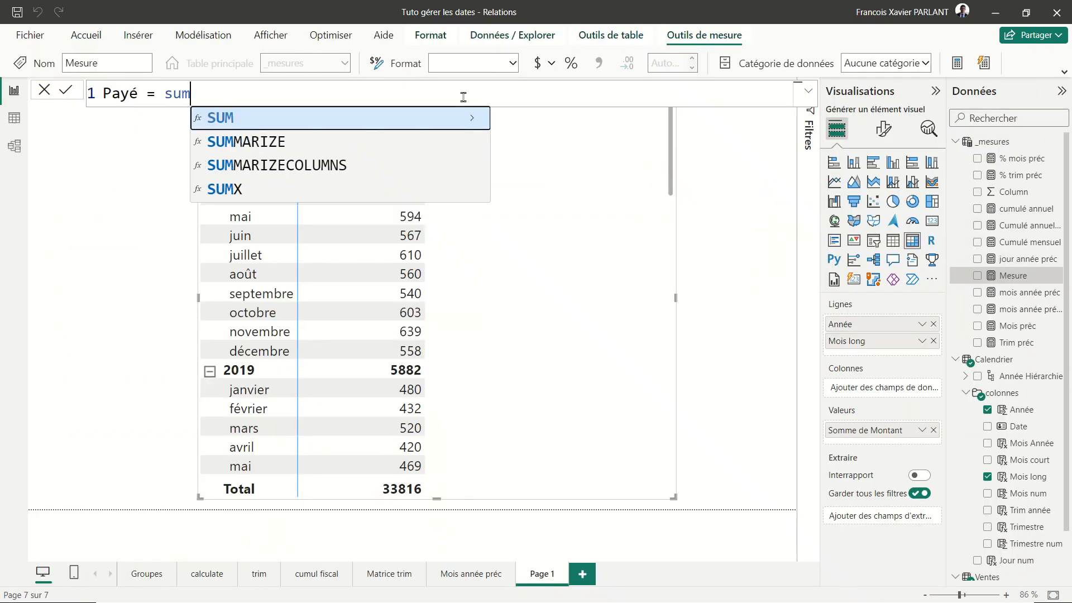
key(Down)
key(Down)
key(Down)
key(Tab)
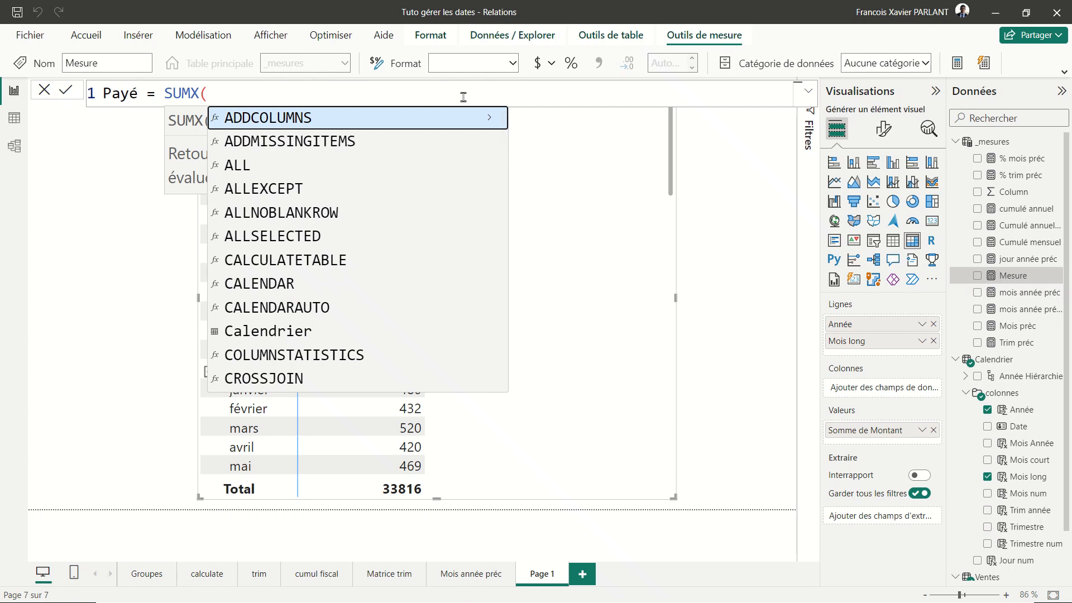
key(shift+Return)
text(cal)
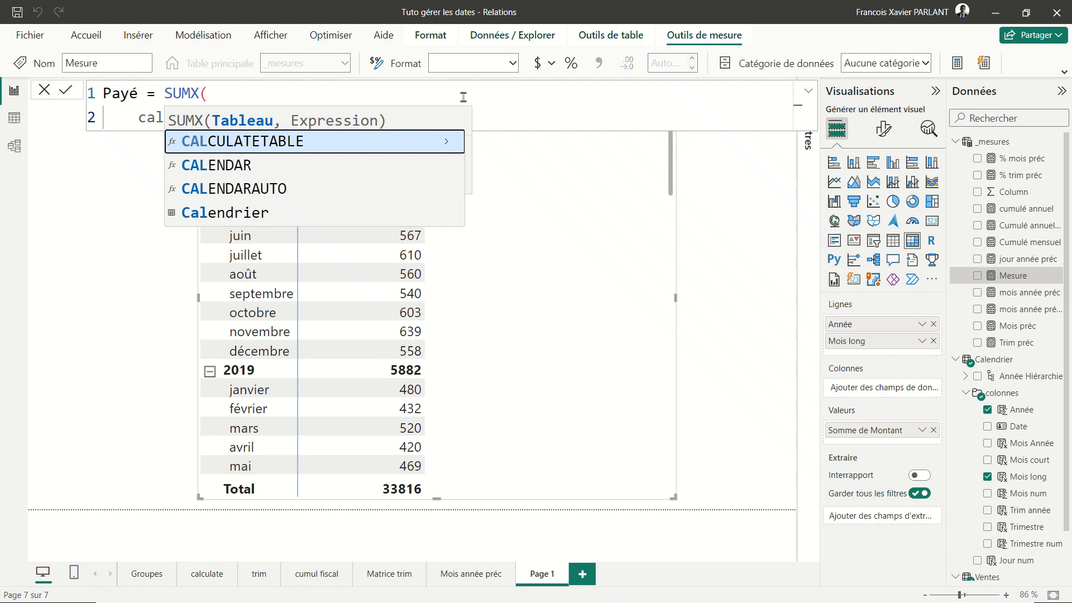
key(Tab)
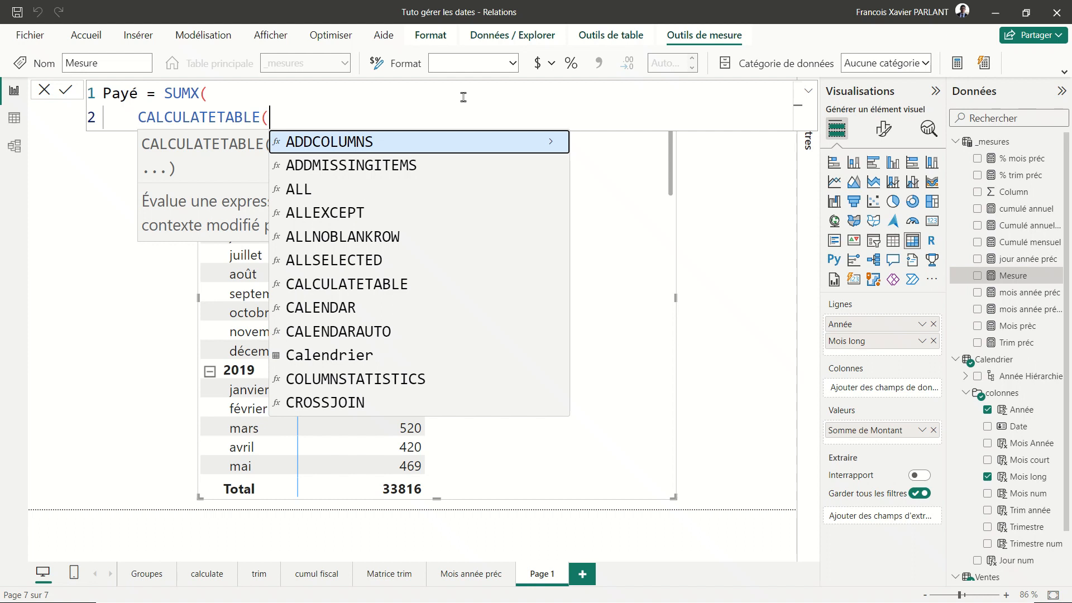
text(ven)
key(Tab)
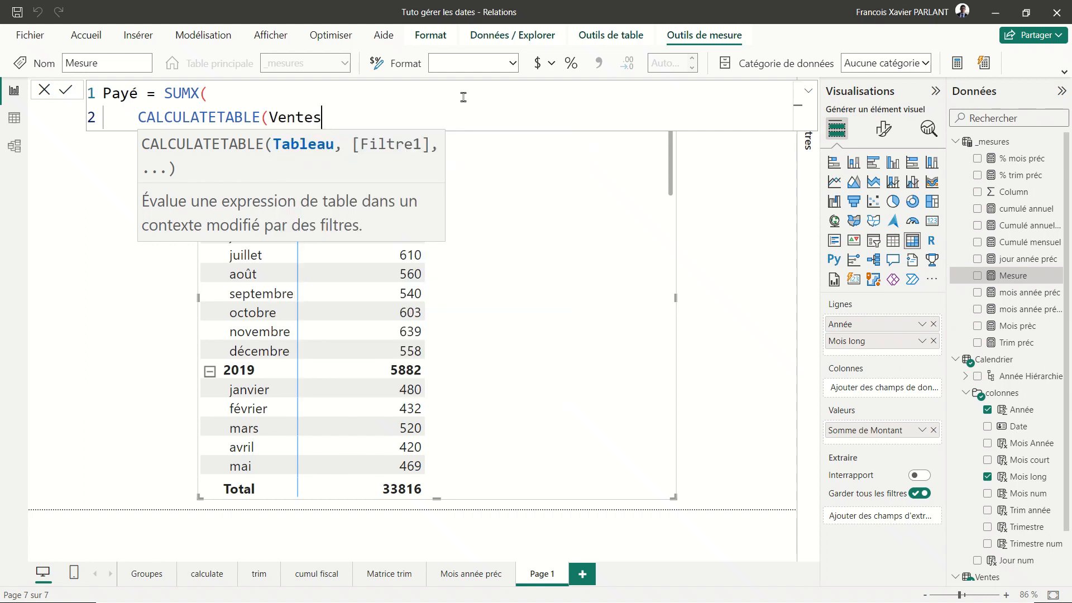
text(,)
key(shift+Return)
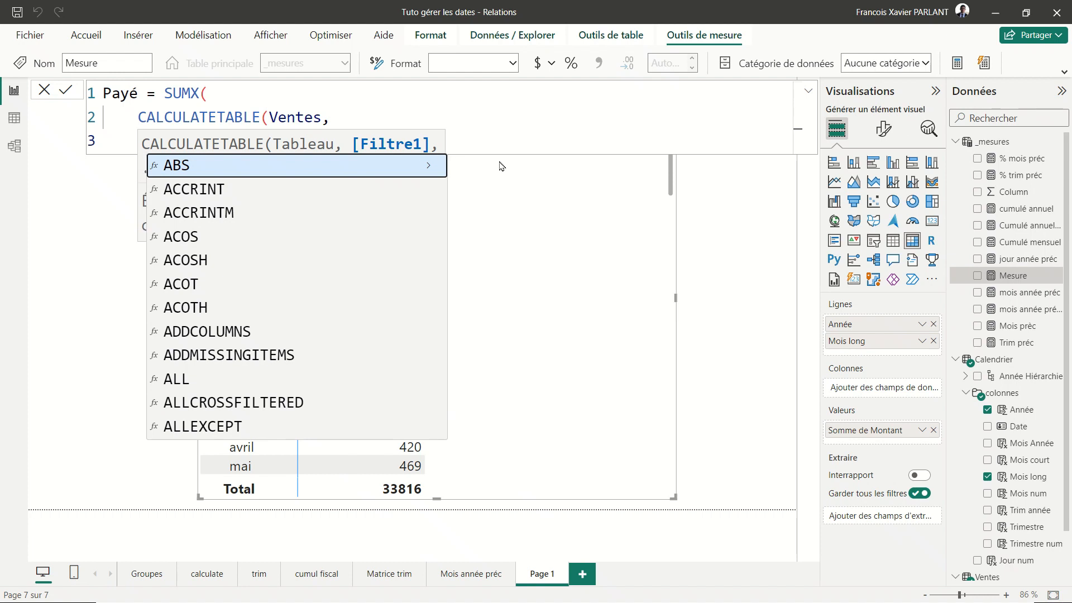
Step: Filter the CALCULATETABLE with USERELATIONSHIP between Ventes[Paiement] and Calendrier[Date], and close both functions
text(USER)
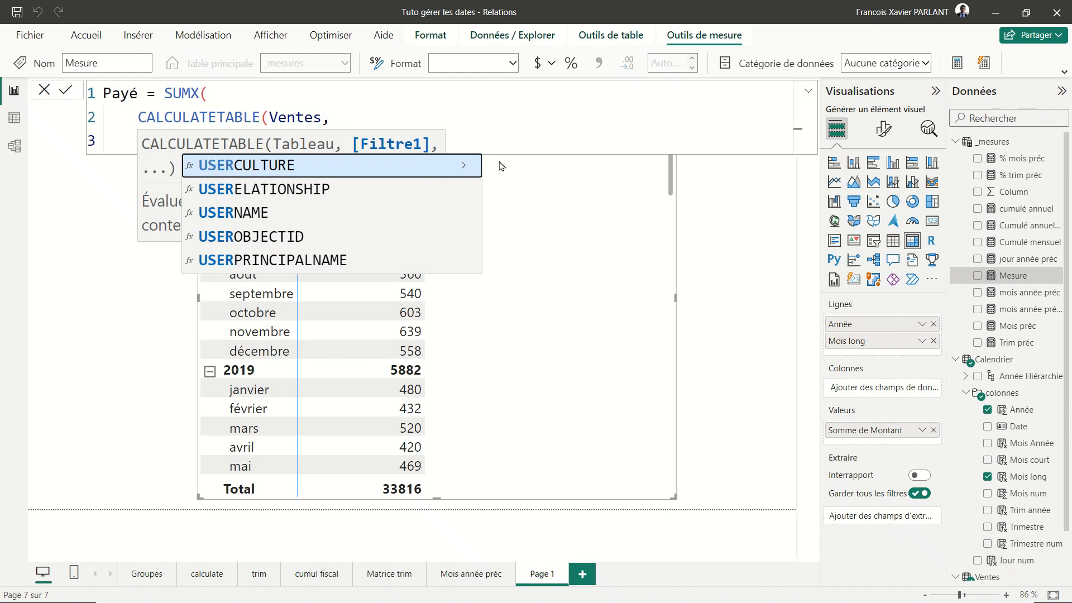
key(Down)
key(Tab)
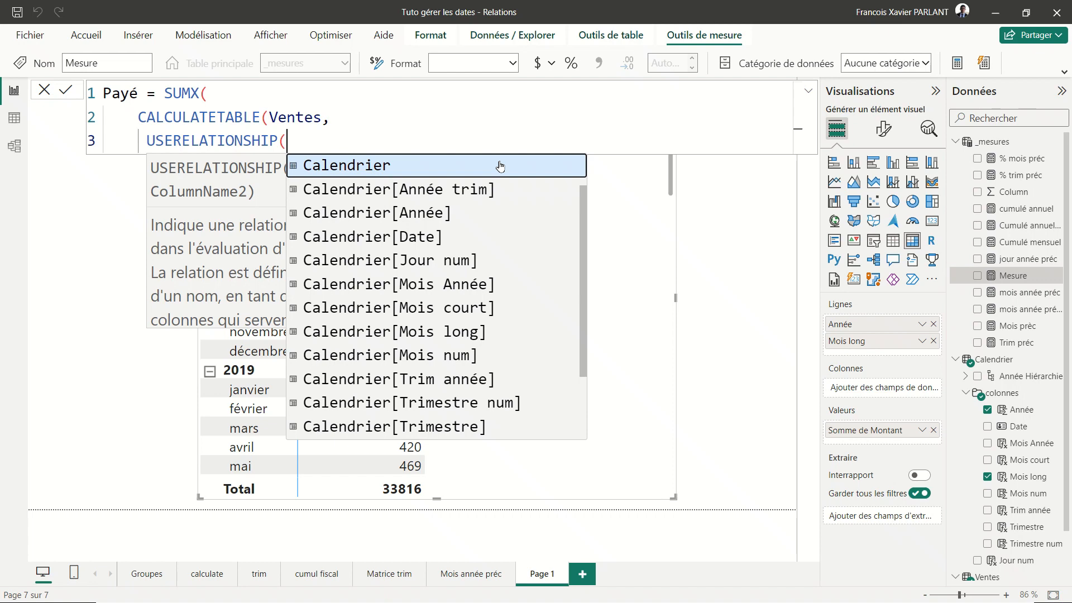
text(pai)
key(Tab)
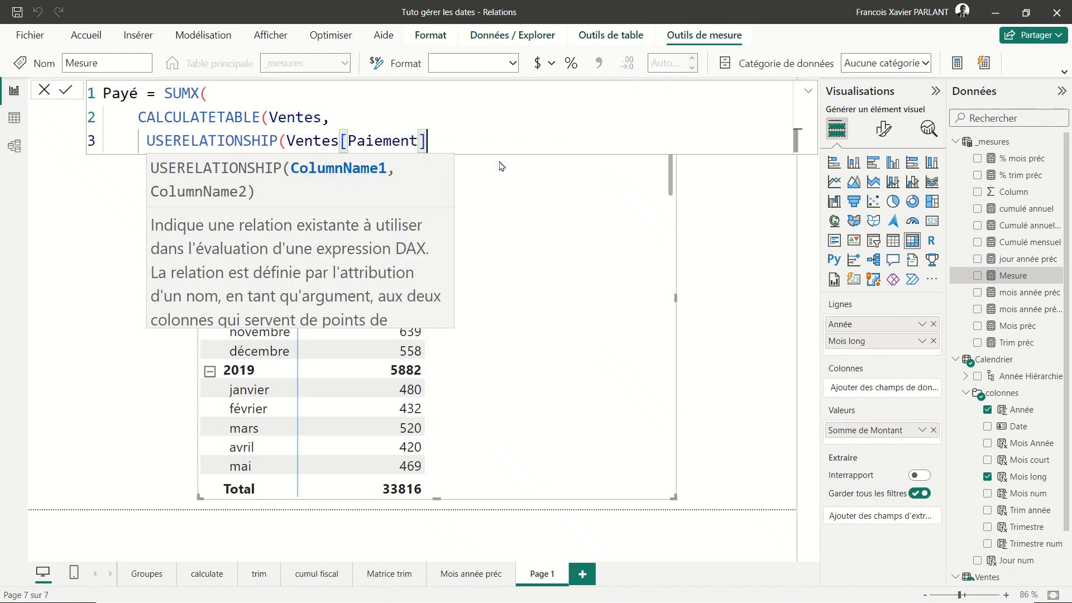
text(,)
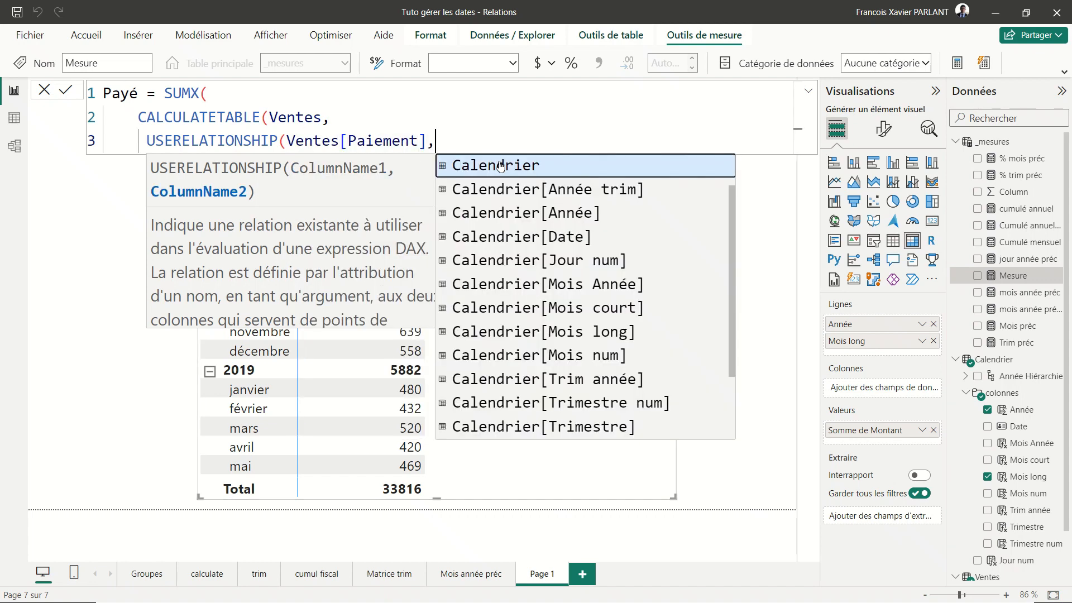
key(Down)
key(Down)
key(Down)
key(Tab)
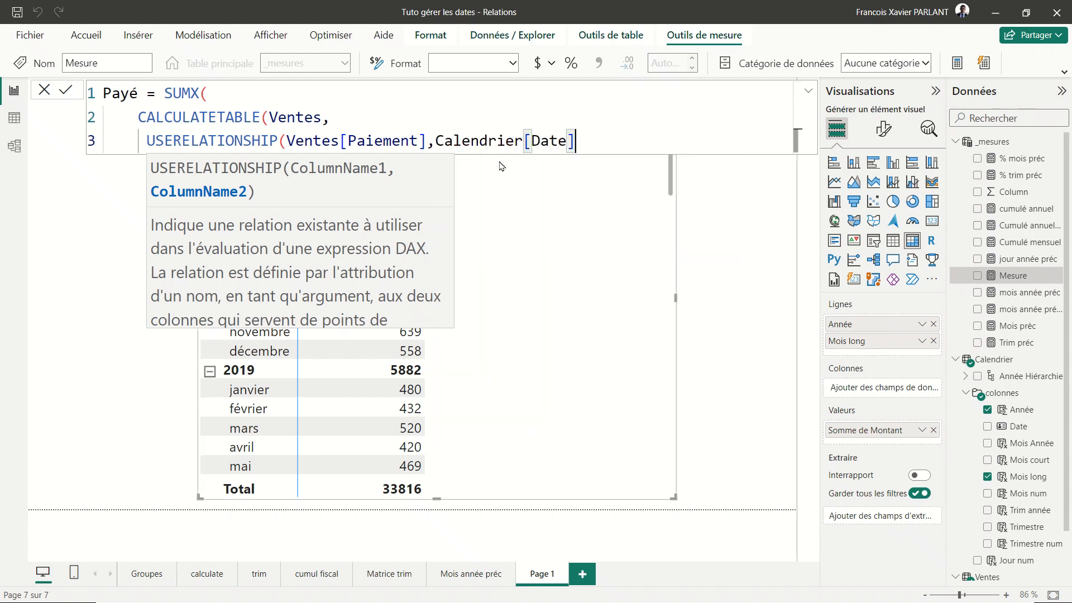
text())
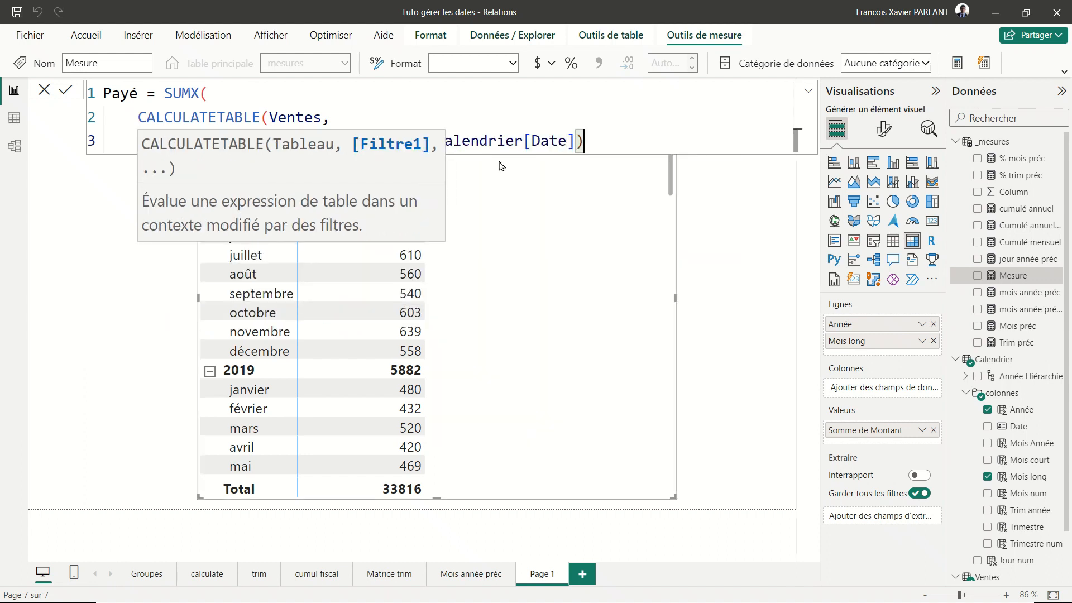
text())
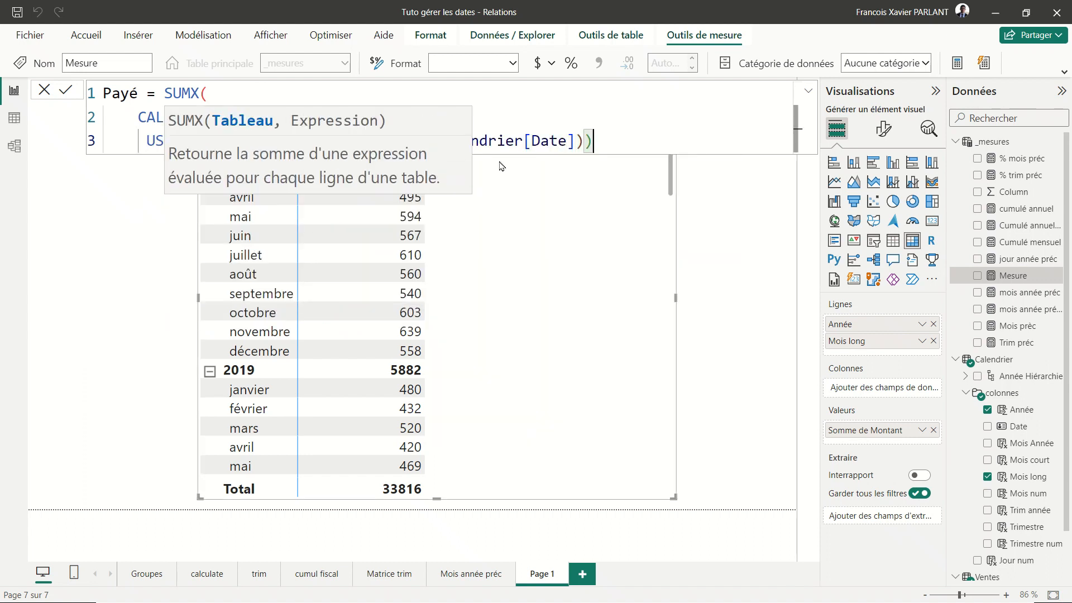
Step: Complete the Payé measure with Ventes[Montant] as the SUMX expression on its own line, and validate the formula
text(,)
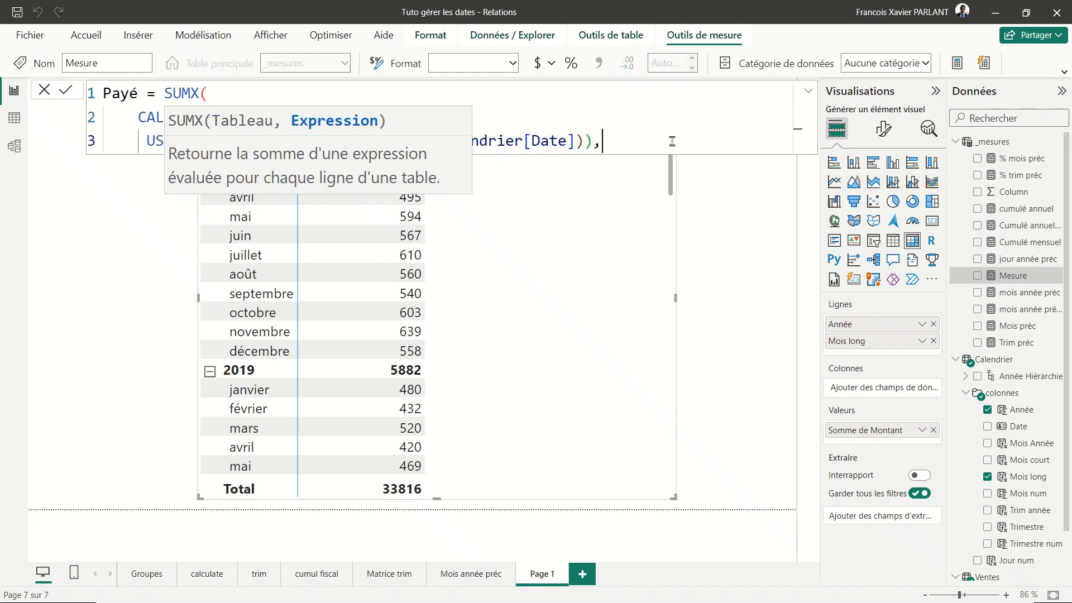
key(shift+Return)
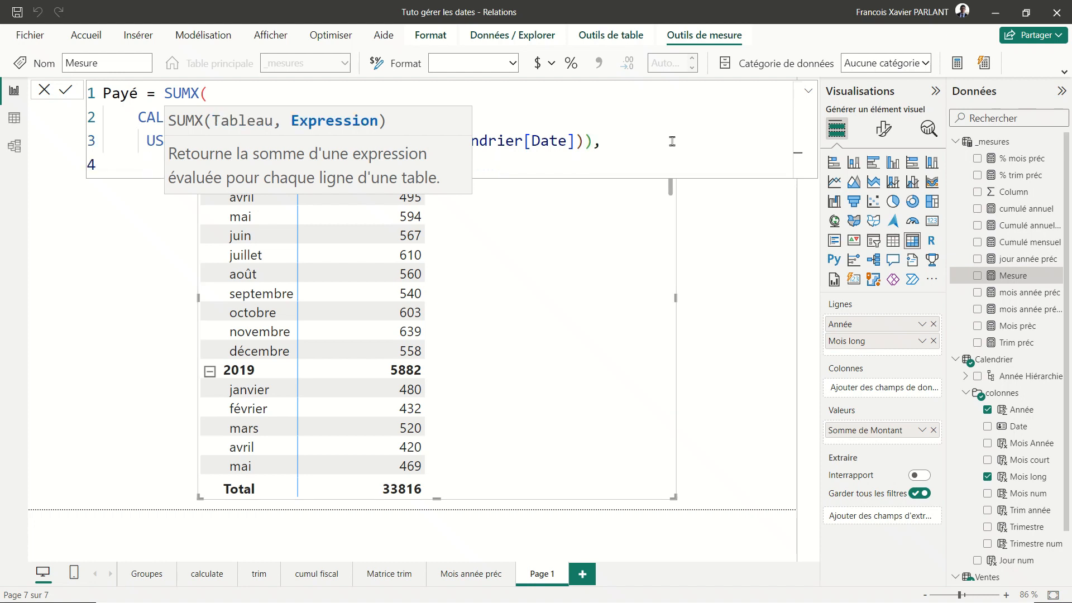
text(ven)
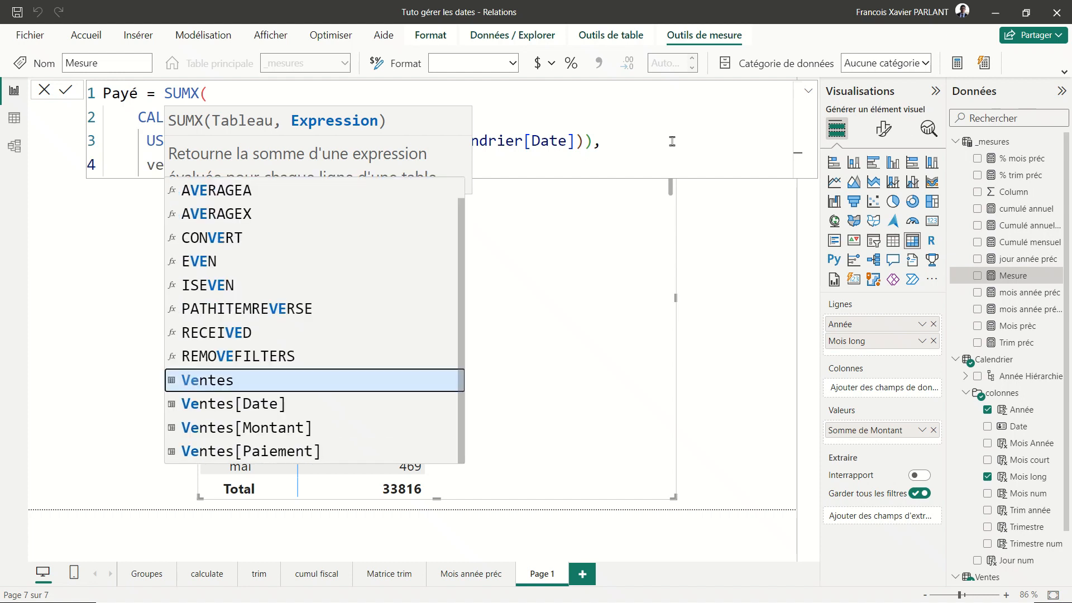
key(Down)
key(Down)
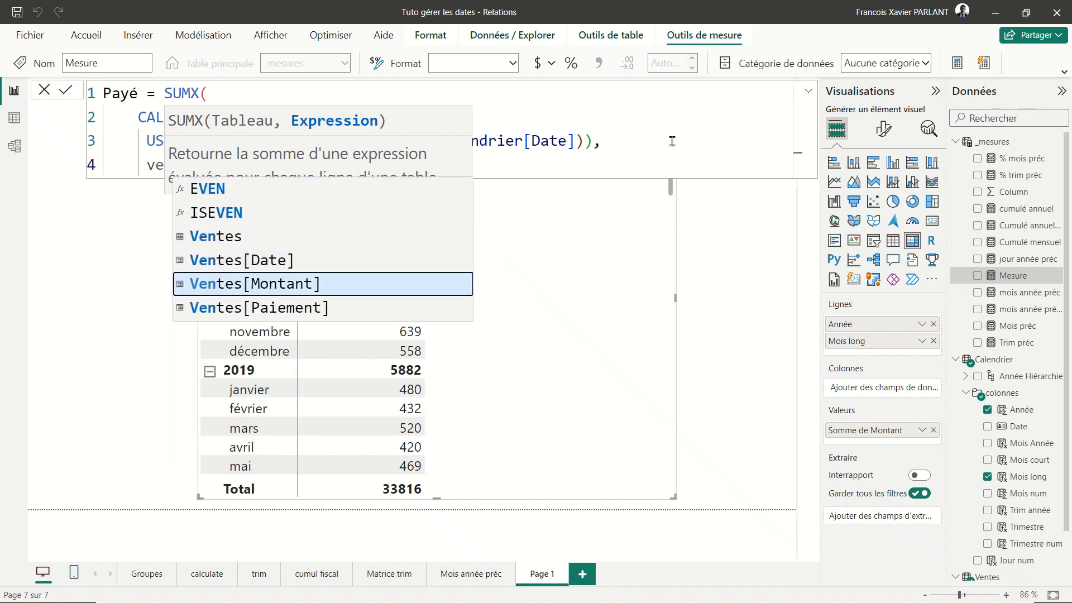
key(Tab)
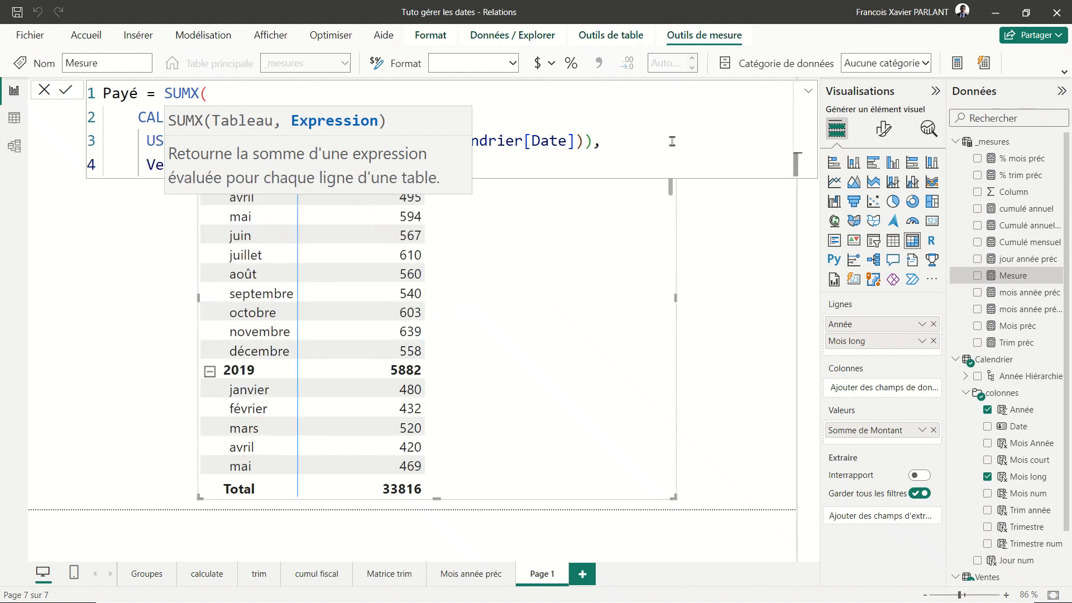
text())
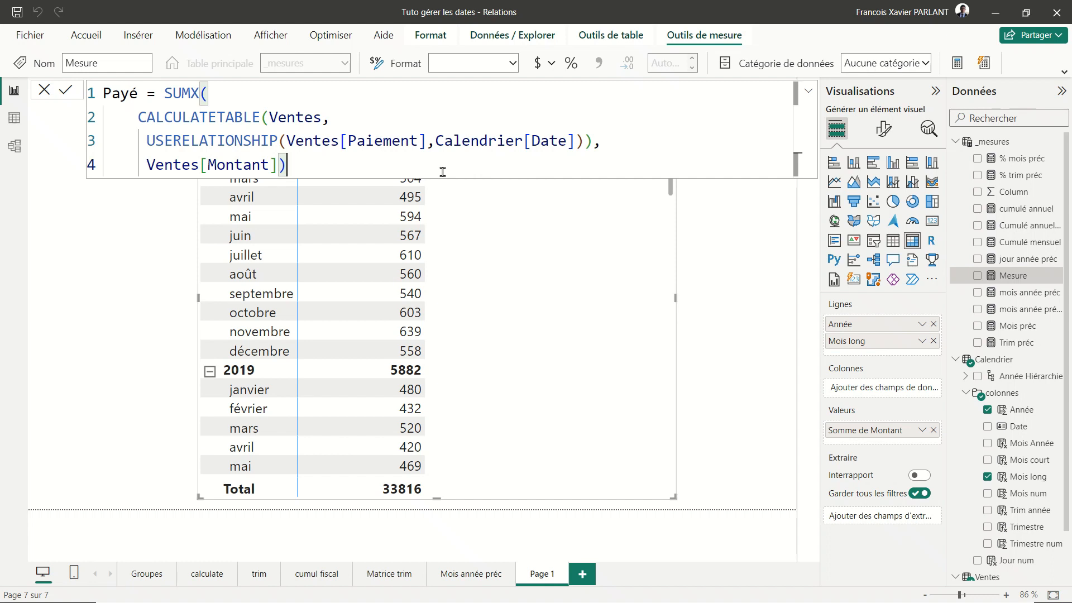
key(Return)
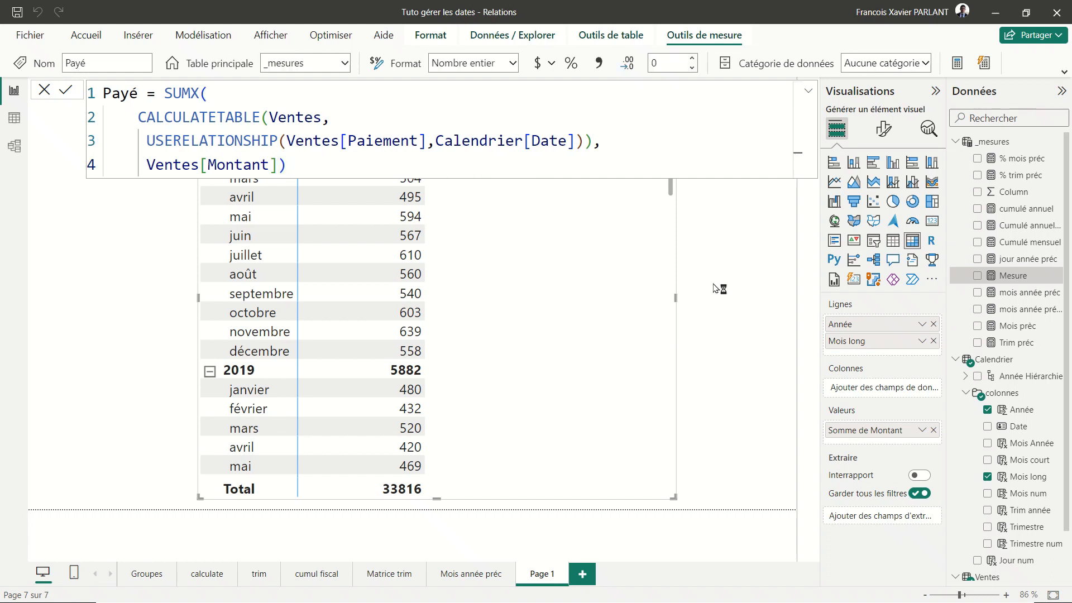
Step: Add the Payé measure to the matrix beside Somme de Montant, and look through its rows for all years
click(750, 324)
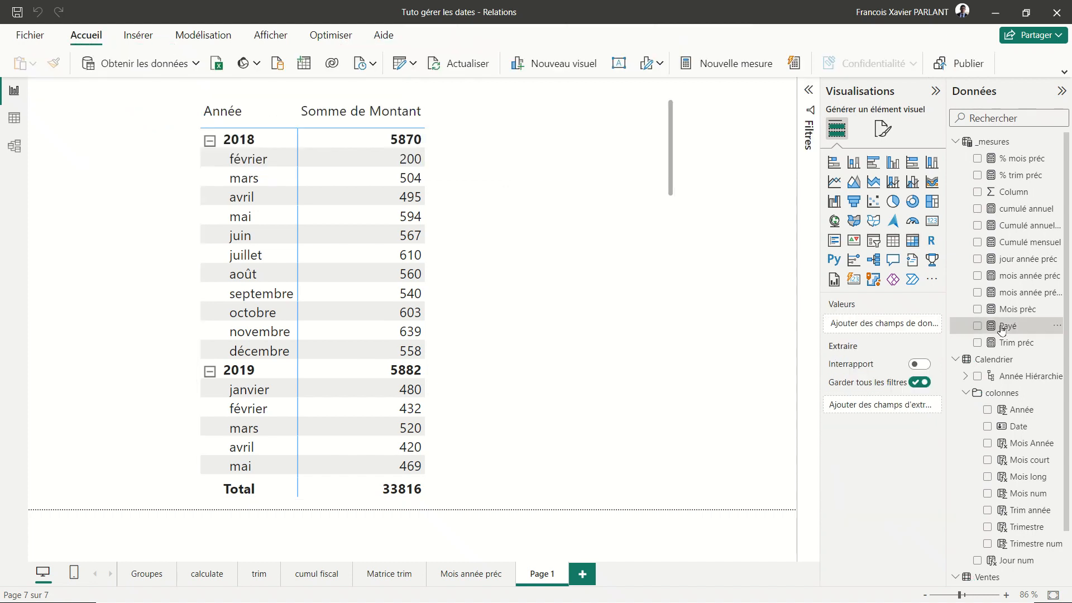
drag(1002, 328, 550, 312)
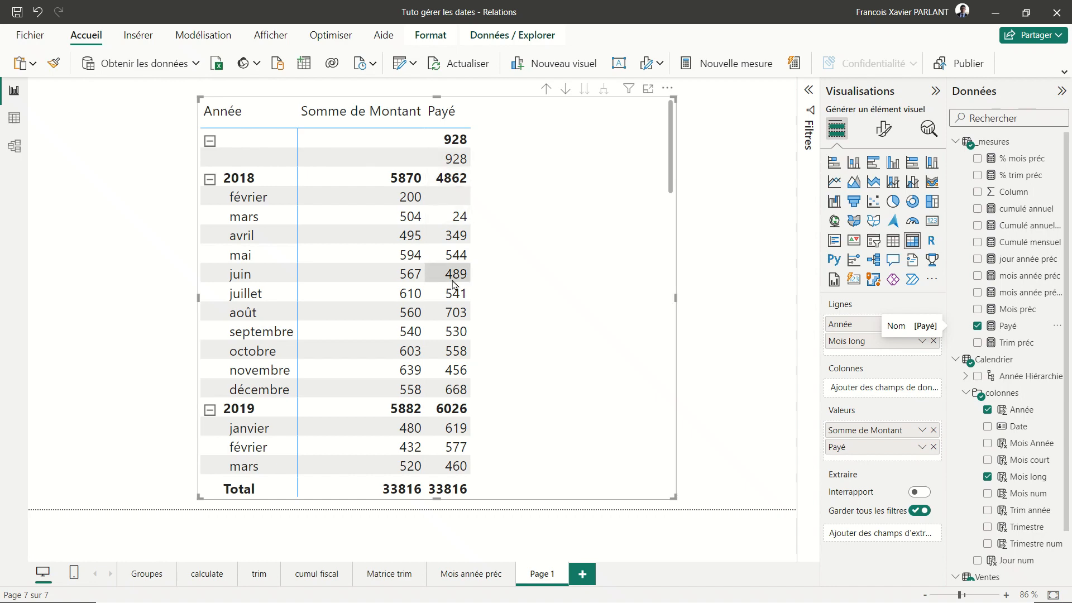
scroll(455, 284, down, 15)
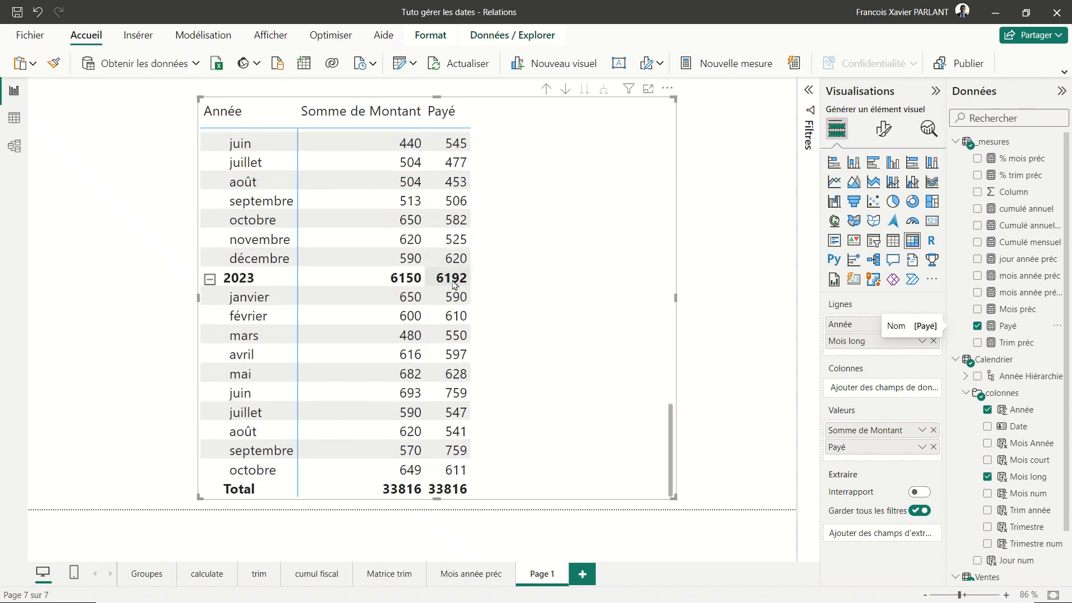
scroll(455, 284, up, 15)
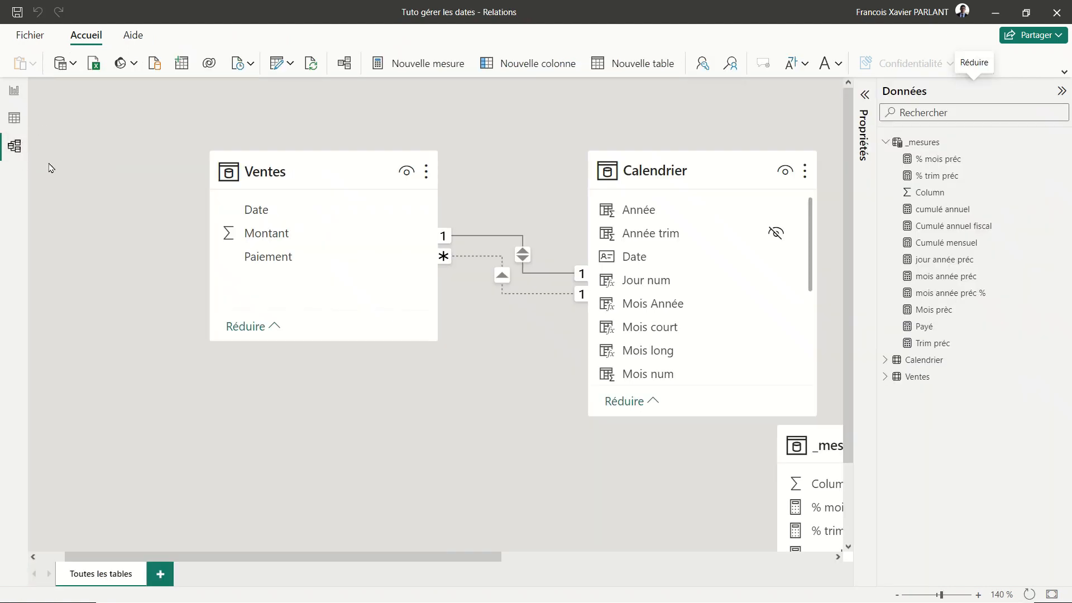
Step: Duplicate the Calendrier query in the query editor, and apply the change to load the copy into the model
right_click(922, 363)
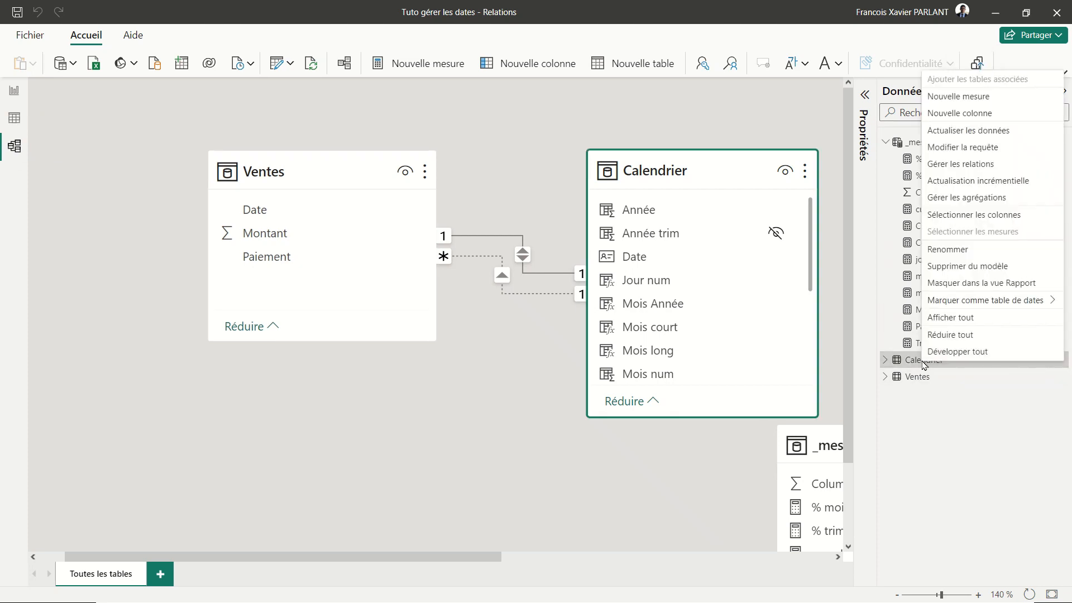
click(956, 147)
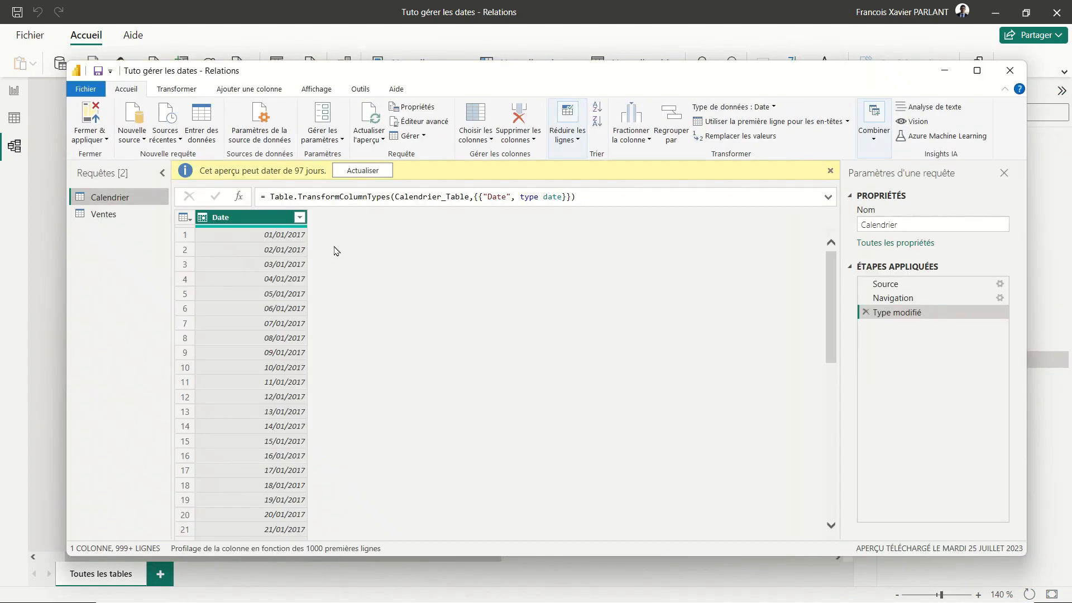
right_click(113, 202)
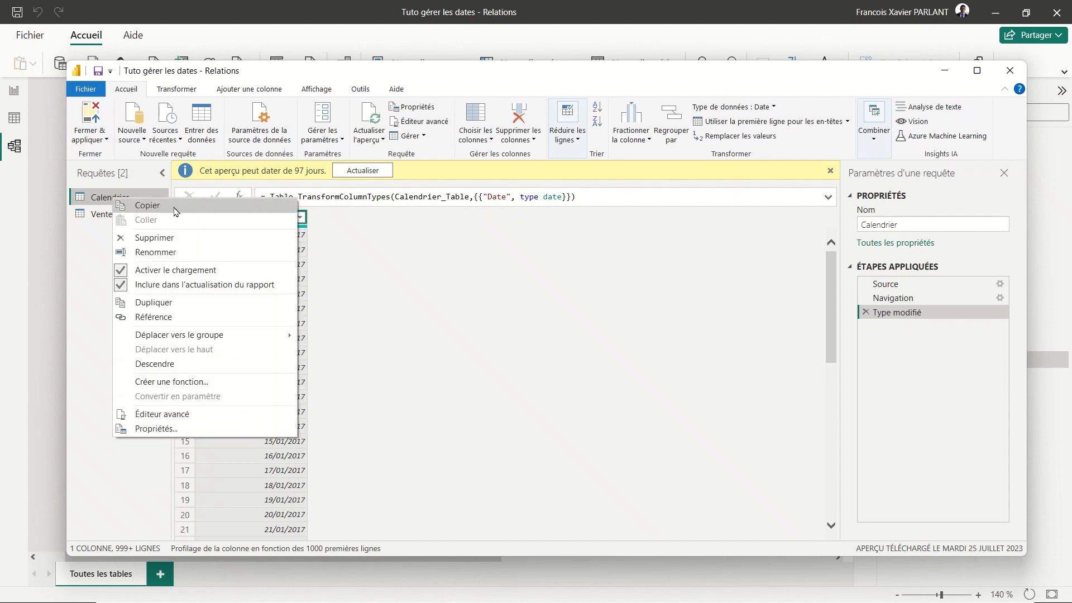
click(156, 305)
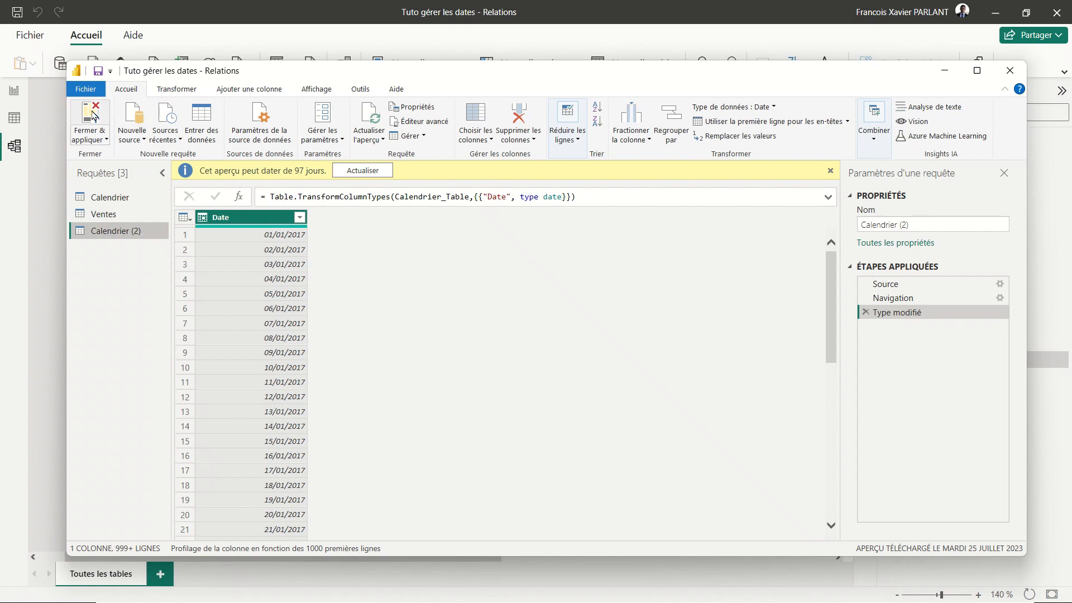
click(90, 112)
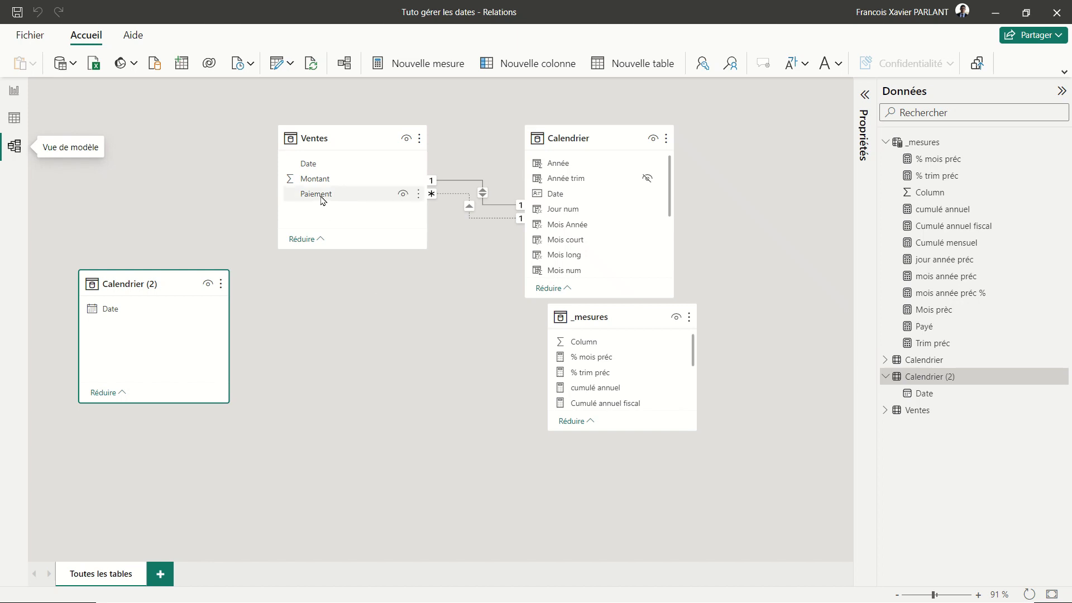
Step: Relate Ventes[Paiement] to Calendrier (2)[Date], and mark Calendrier (2) as a date table using its Date column
drag(321, 200, 145, 316)
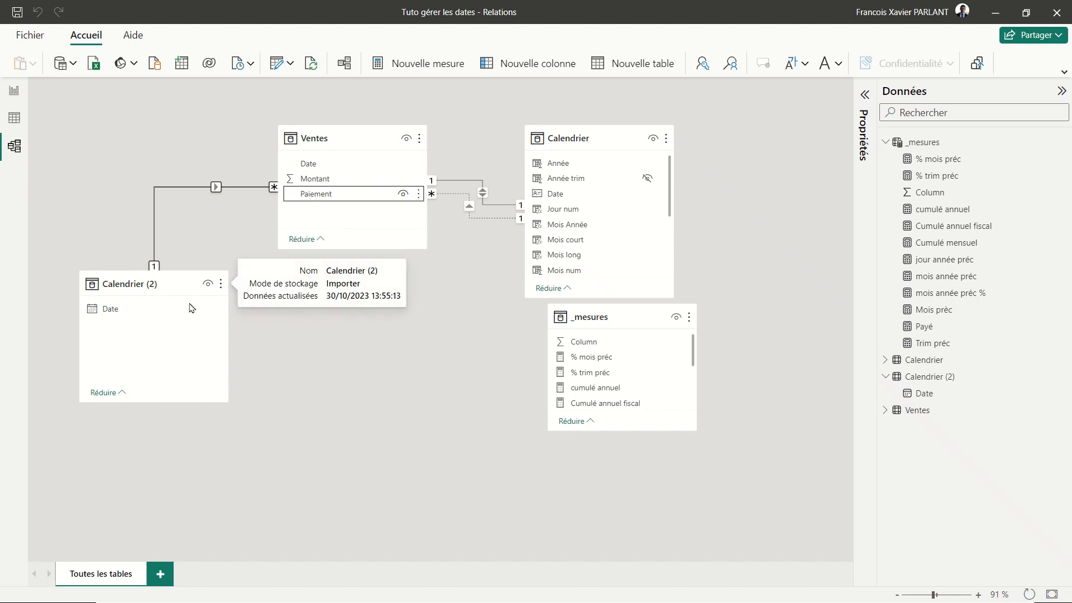
right_click(930, 382)
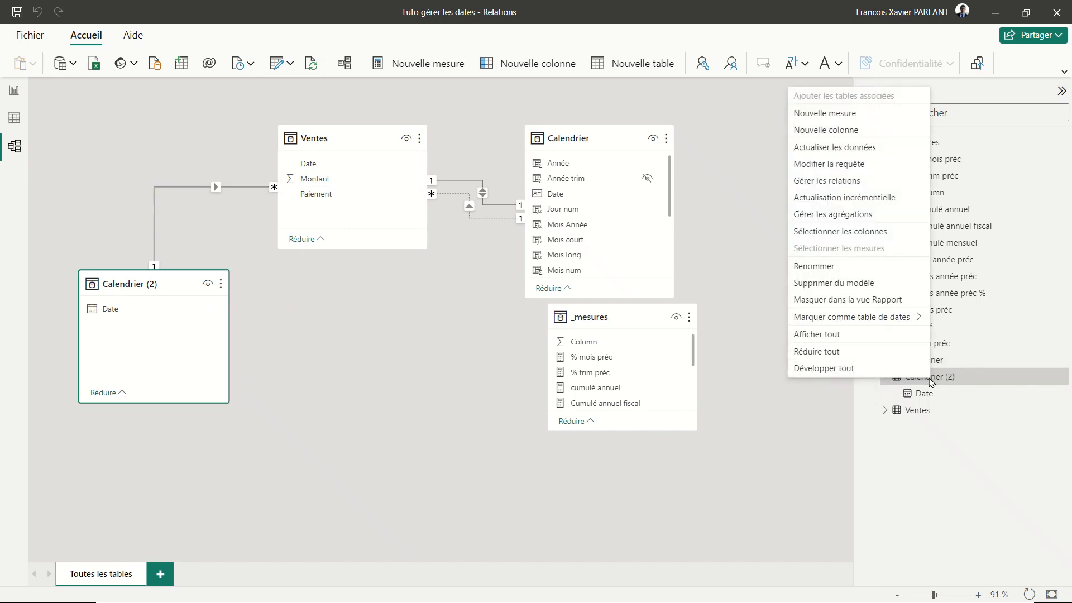
mouse_move(838, 324)
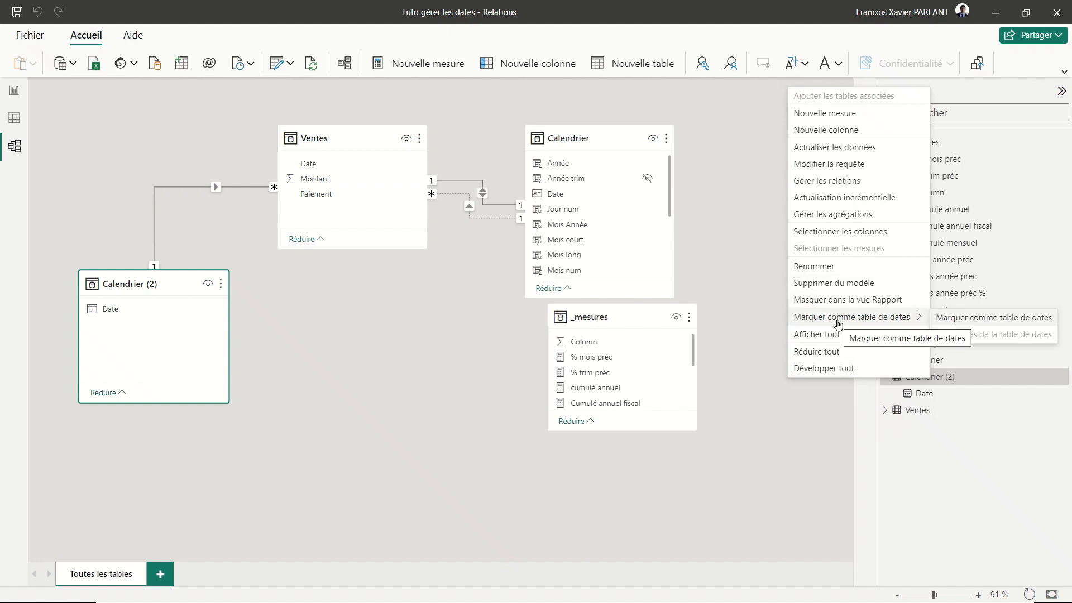
click(985, 316)
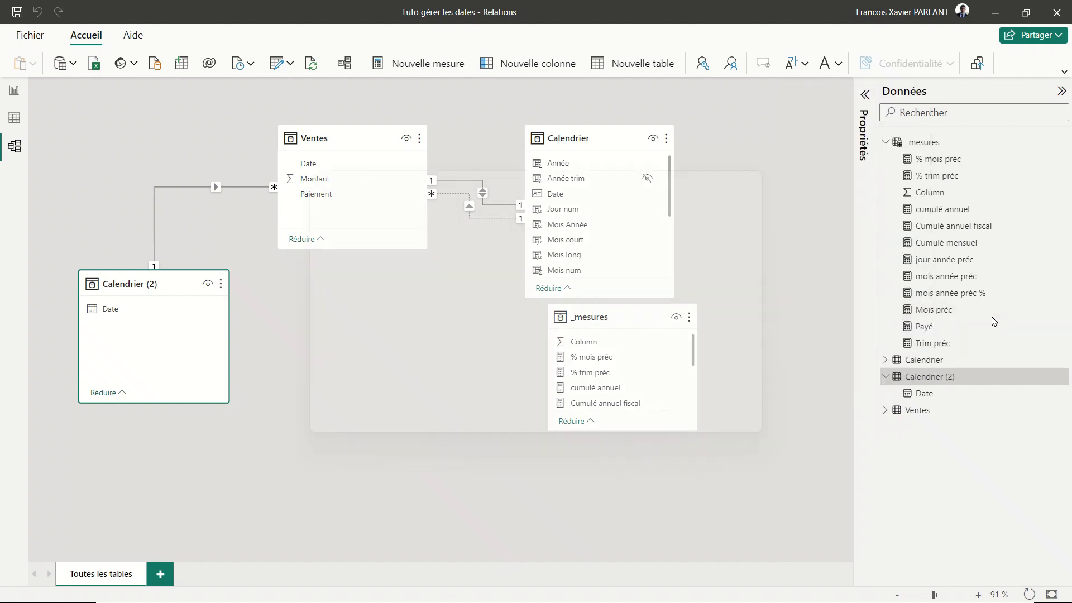
click(461, 282)
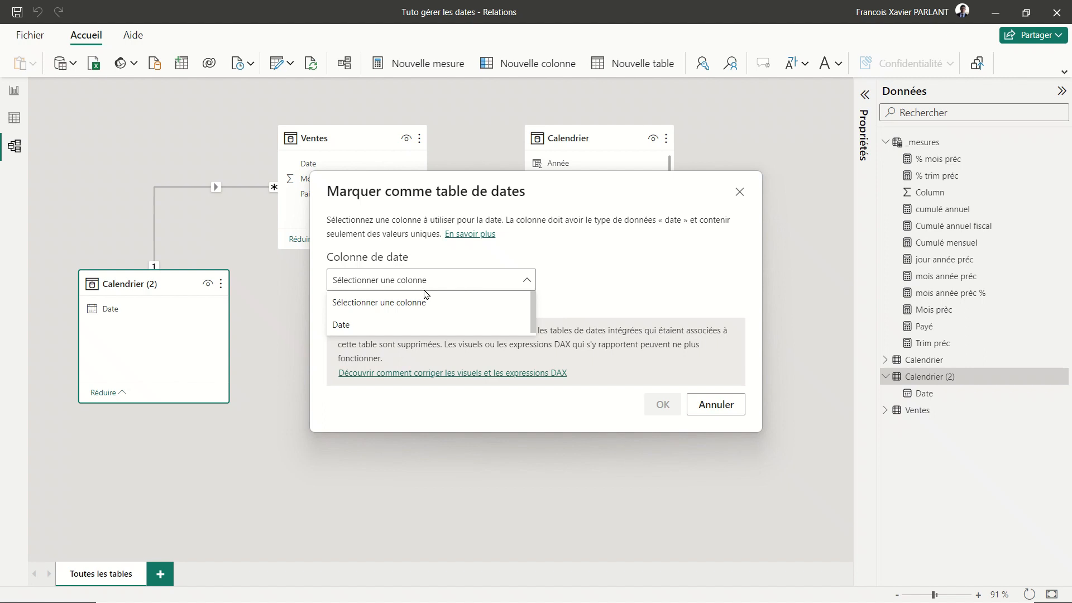
click(356, 328)
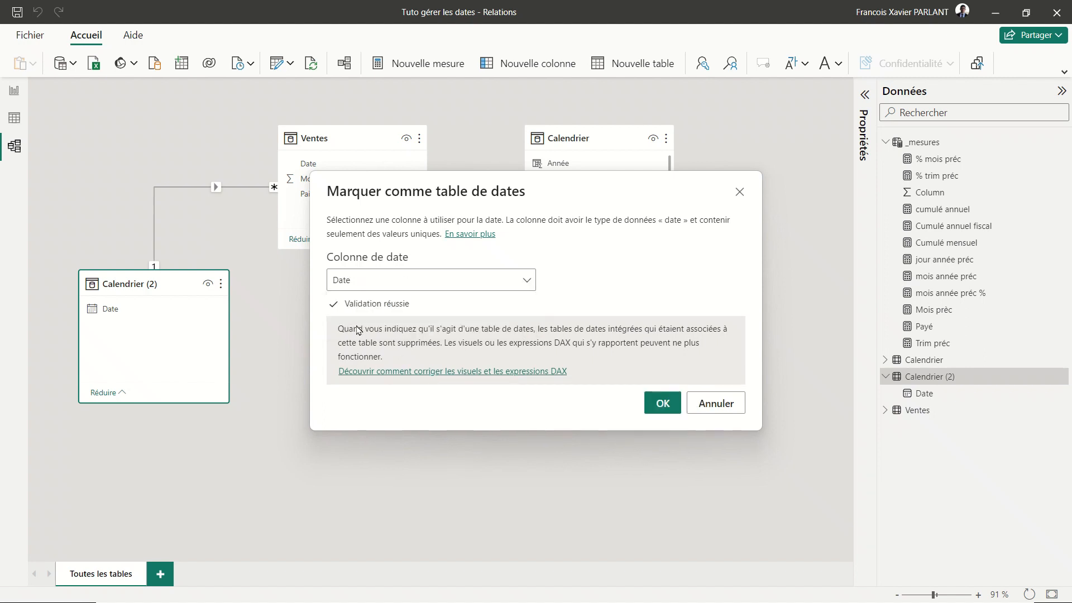
click(659, 404)
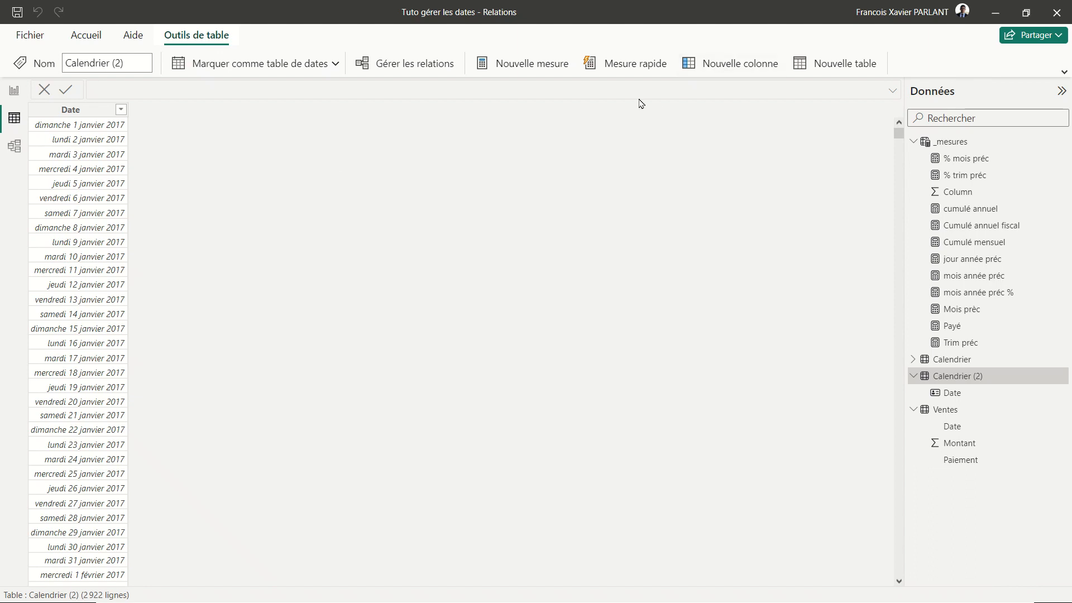
Step: Add a calculated column année to Calendrier (2) with the formula YEAR('Calendrier (2)'[Date])
click(158, 90)
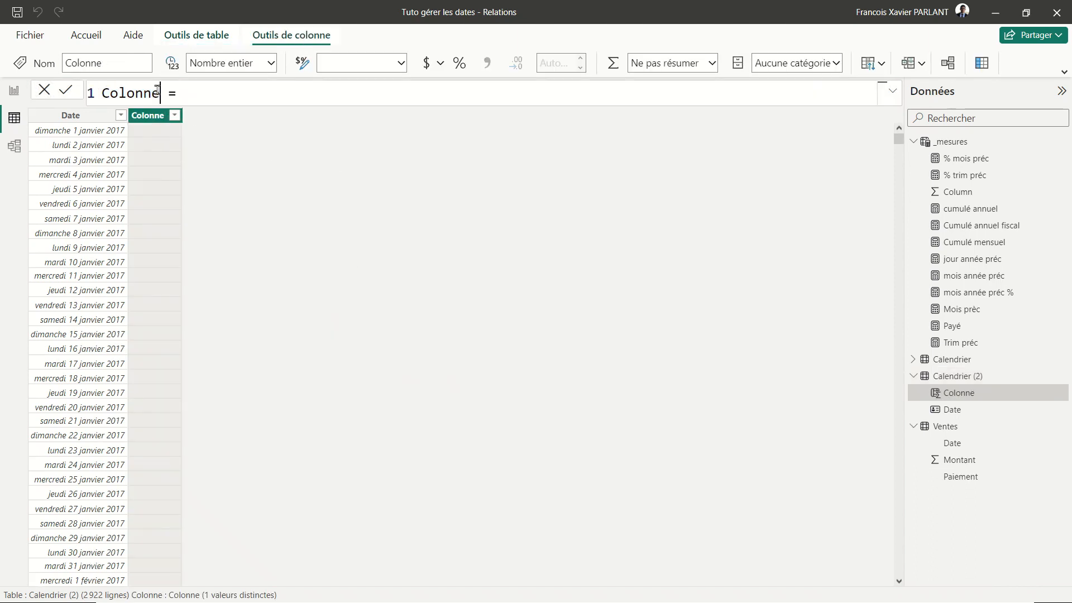
double_click(157, 91)
text(n)
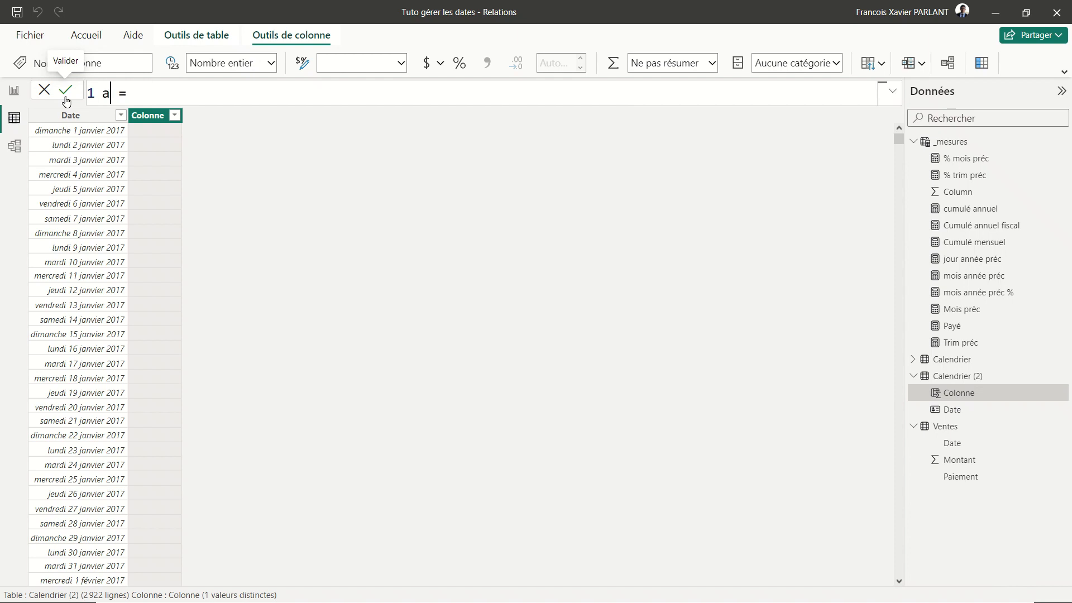
text(nnée)
click(196, 94)
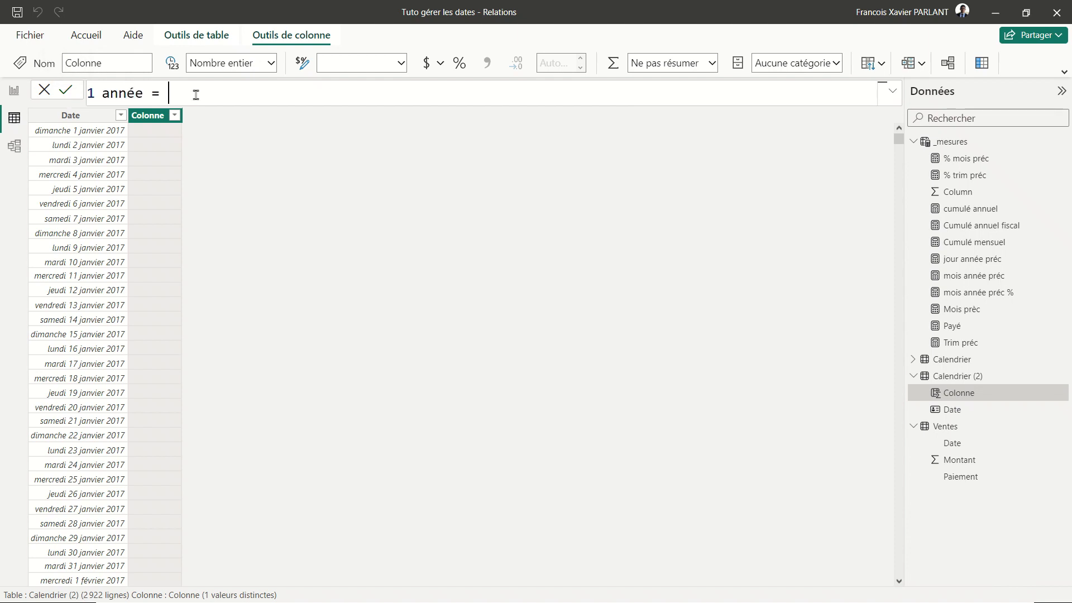
text(year)
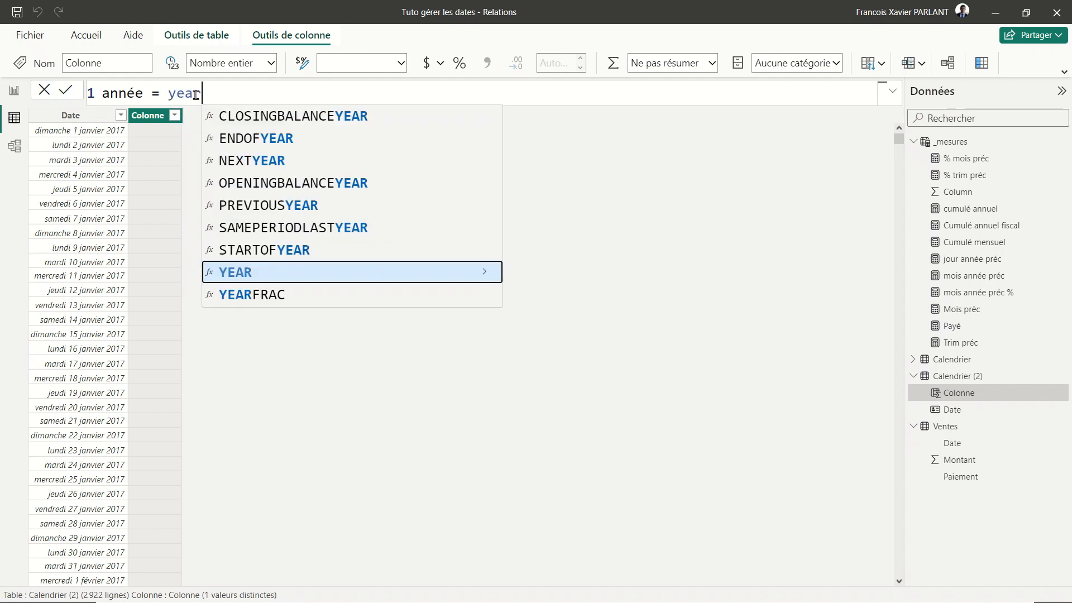
key(Tab)
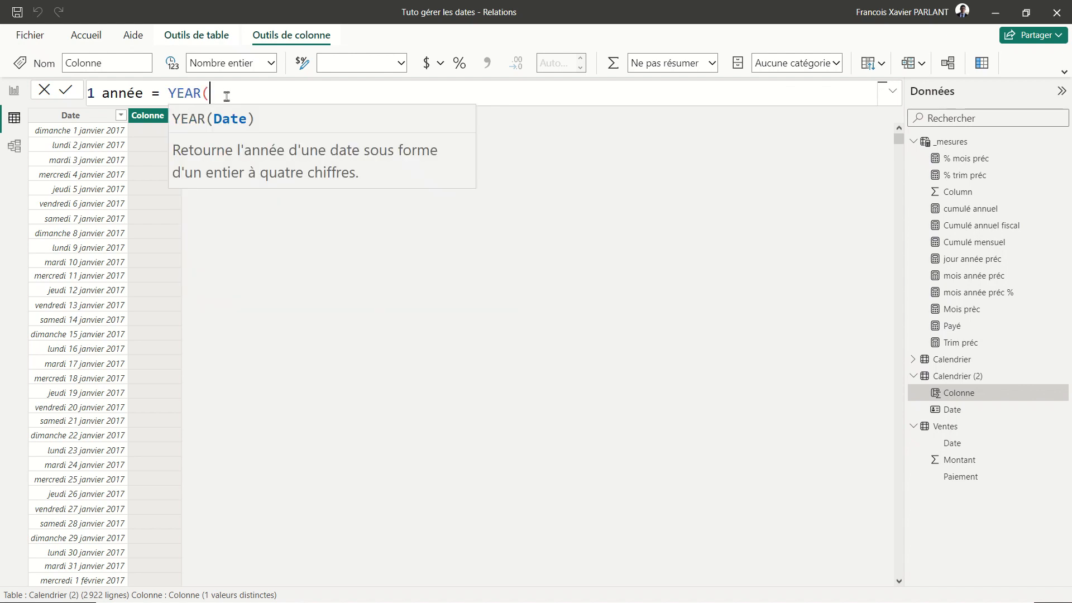
text(cal)
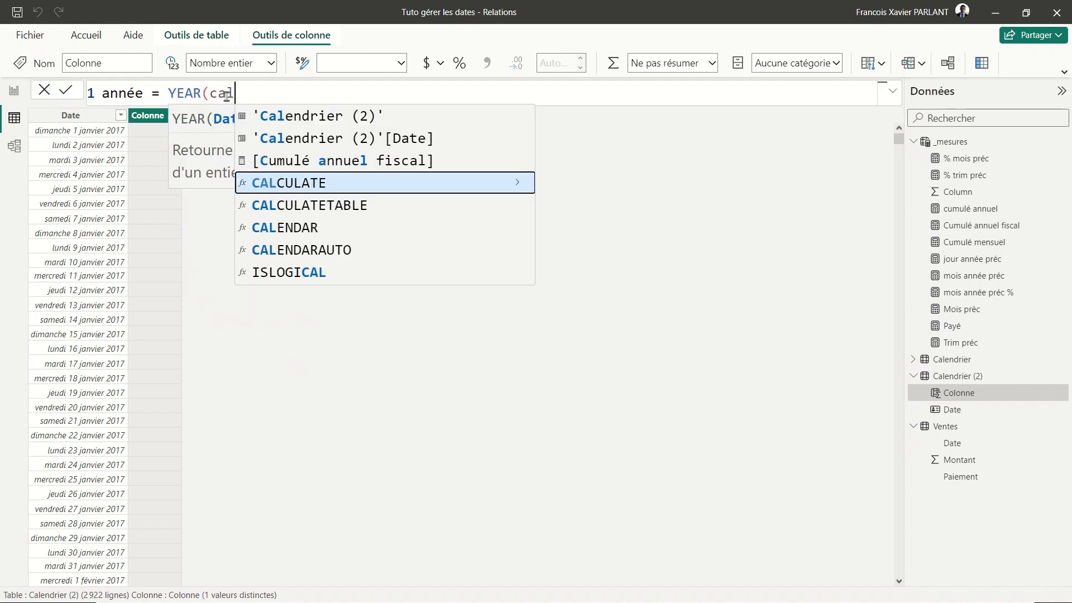
click(320, 146)
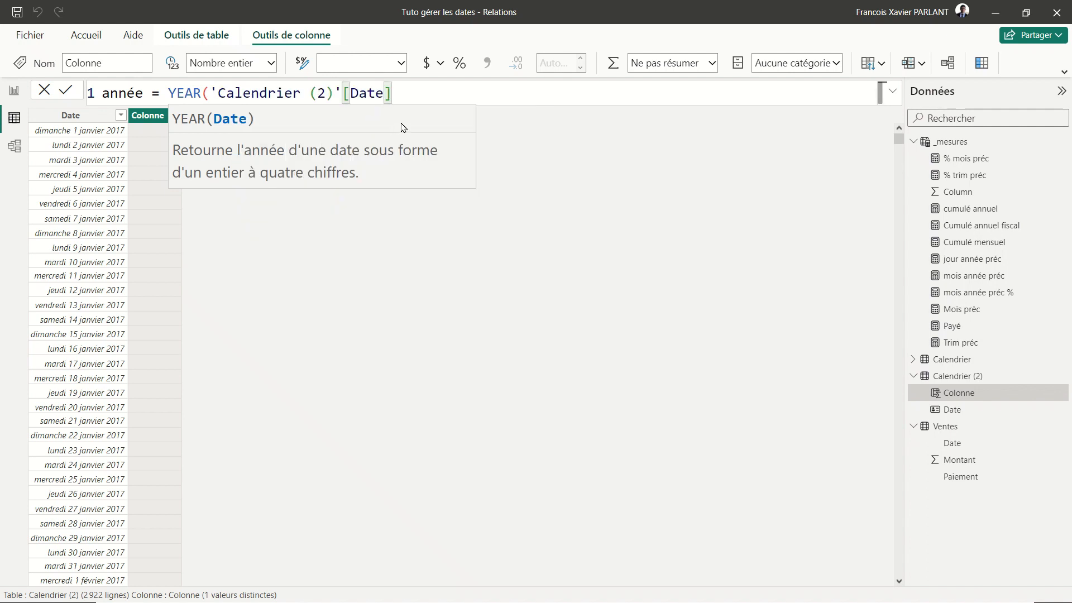
text())
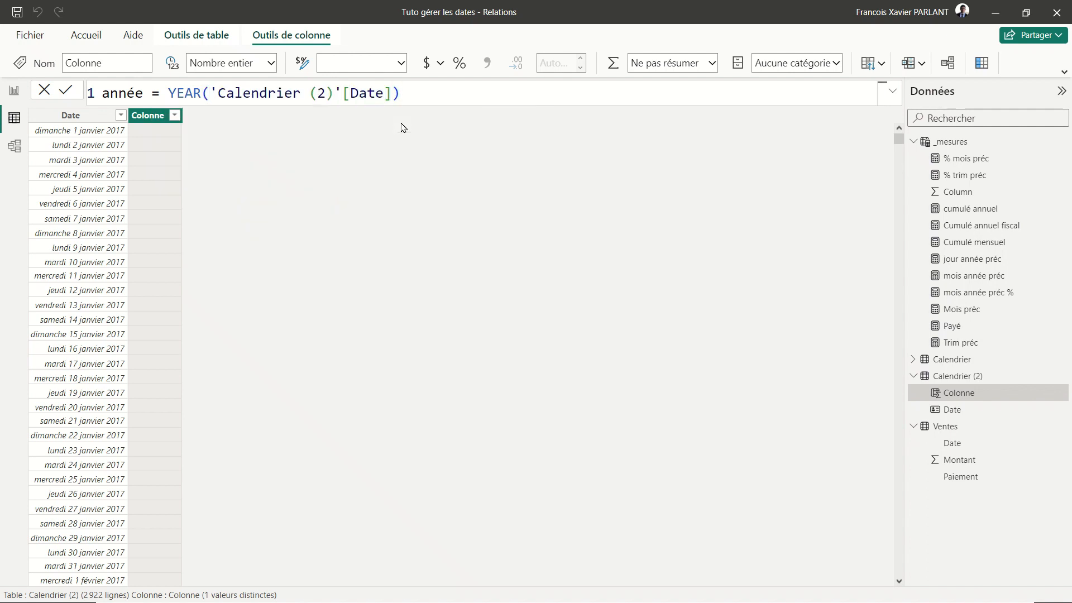
key(Return)
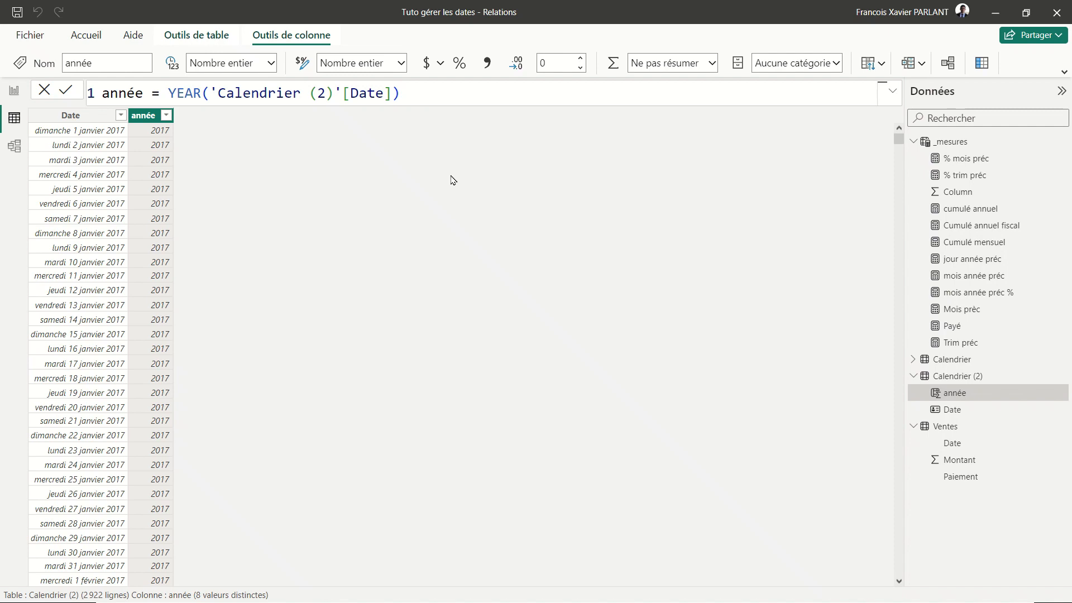
Step: Insert an empty matrix on a new report page and move it towards the middle of the canvas
click(13, 89)
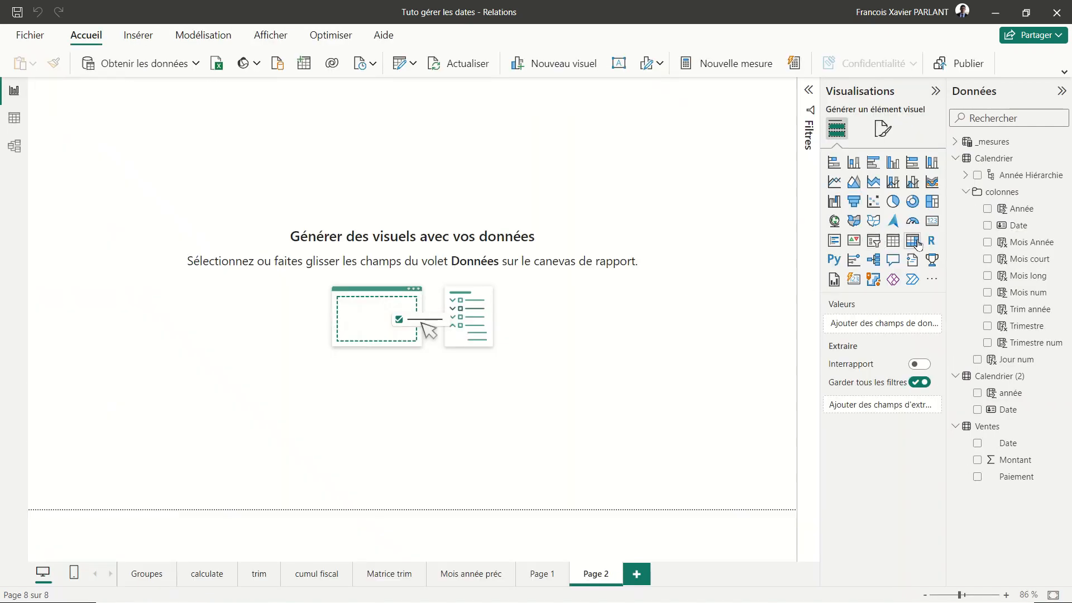
click(912, 241)
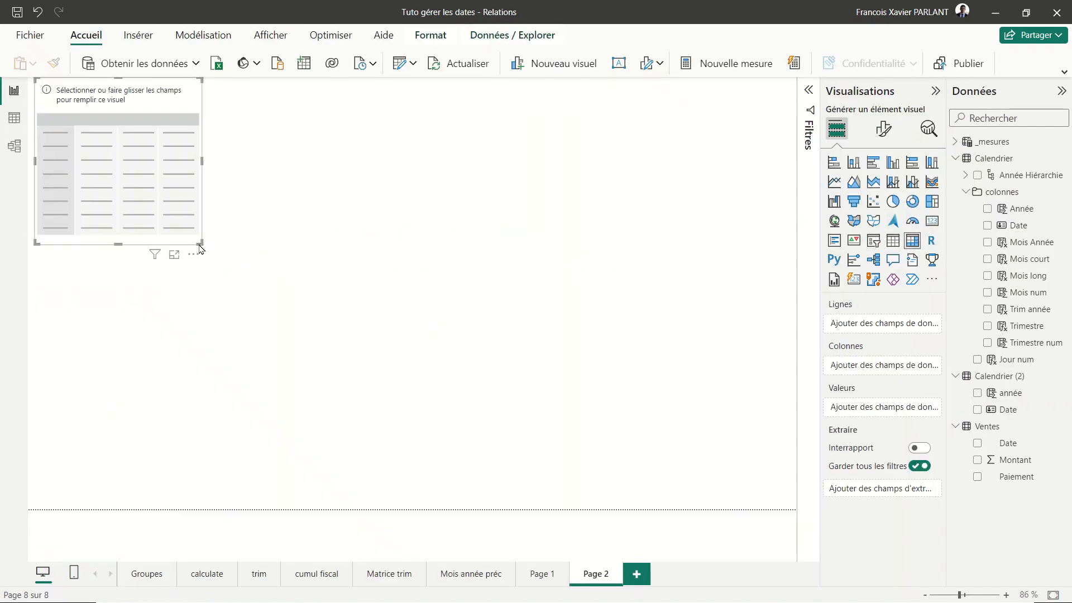
drag(149, 167, 357, 278)
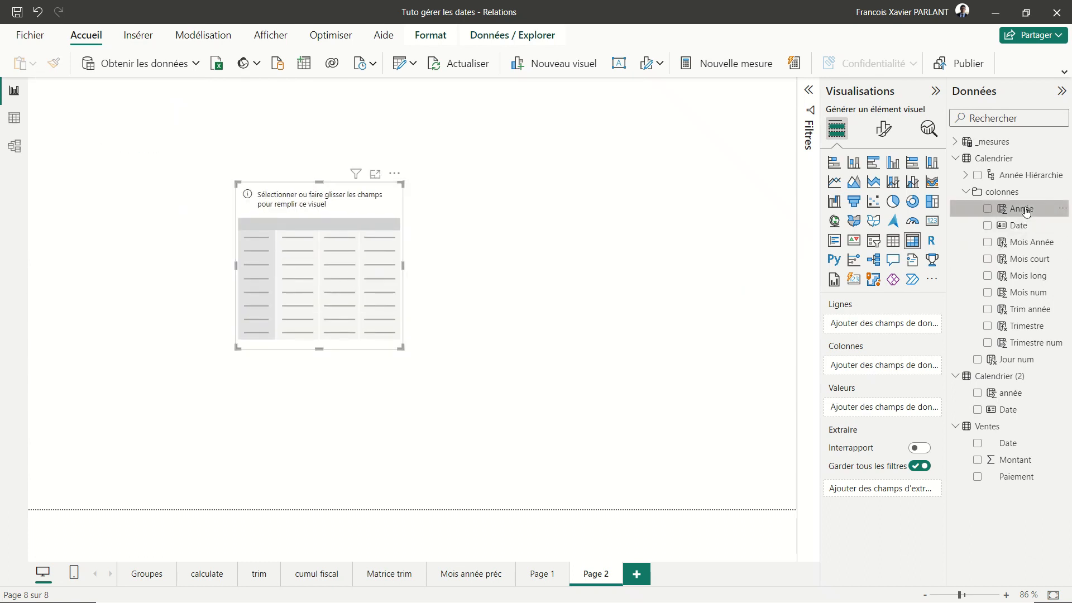
Step: Fill the matrix with Calendrier's Année as rows, Calendrier (2)'s année as columns and Ventes' Montant as values
drag(1021, 208, 258, 292)
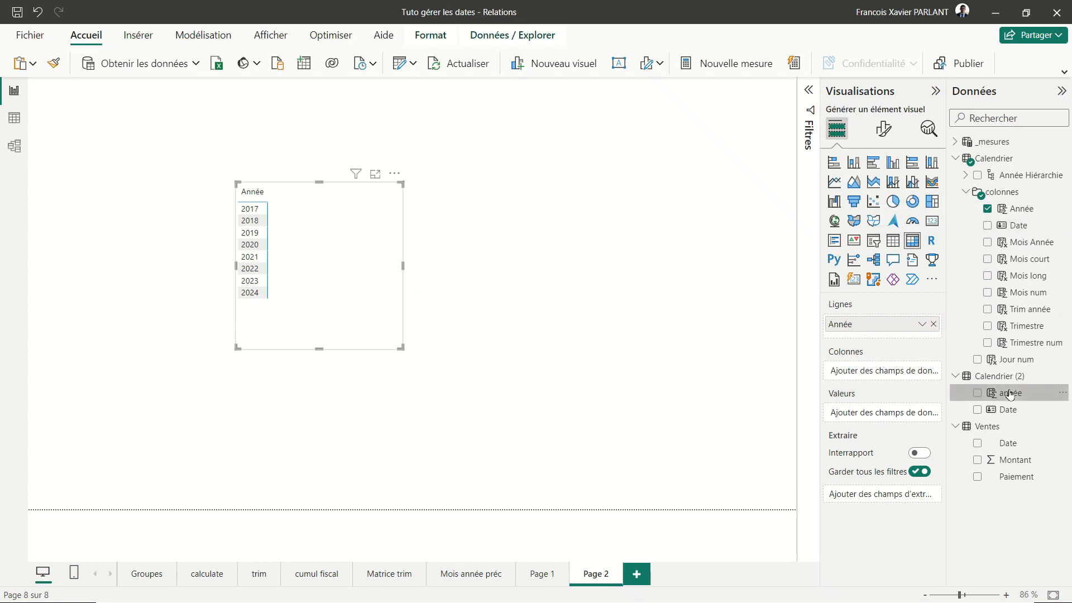
drag(1010, 393, 879, 371)
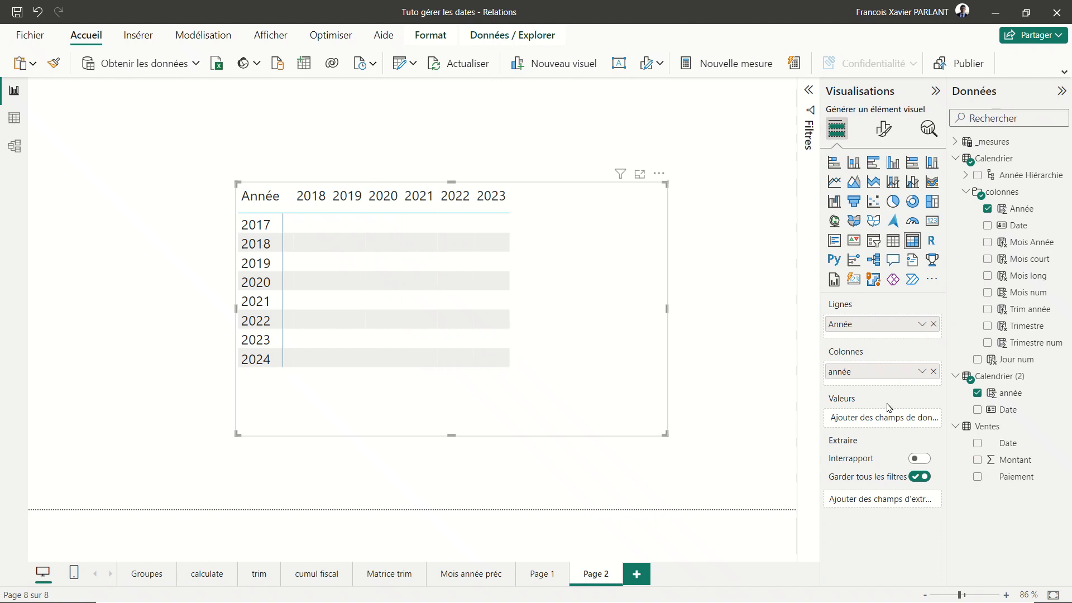
drag(1011, 465, 426, 335)
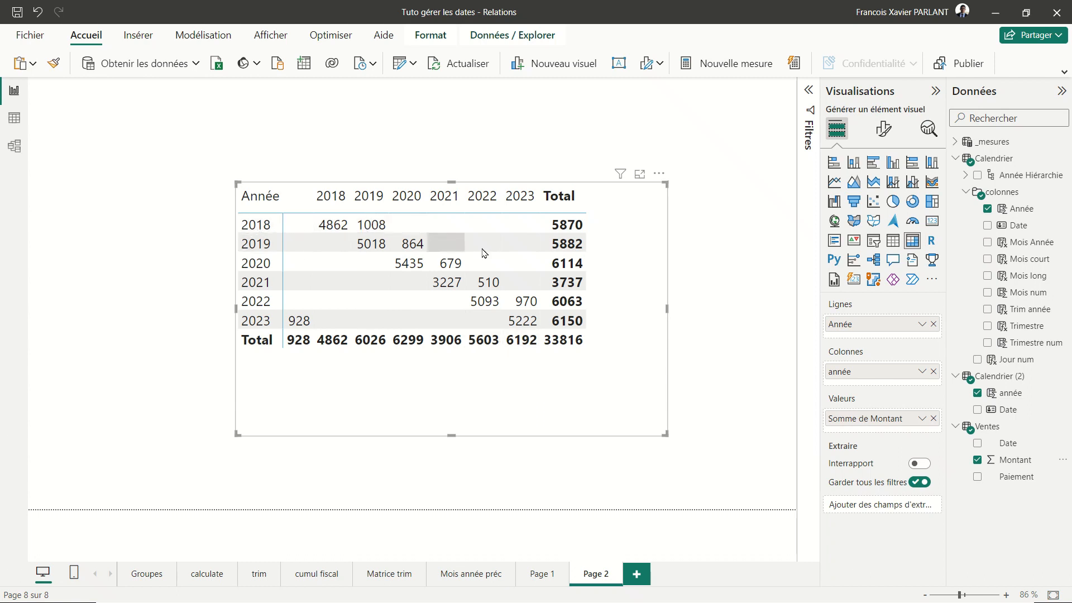
Step: Rename the Année row field to Ventes for this matrix only
right_click(851, 328)
click(774, 343)
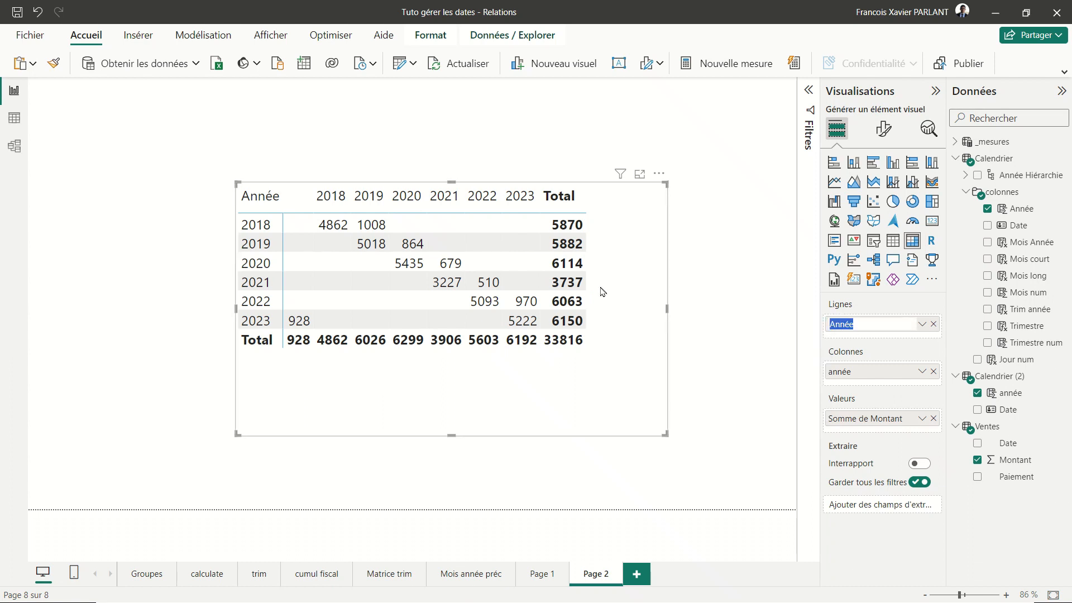
text(Ventes)
key(Return)
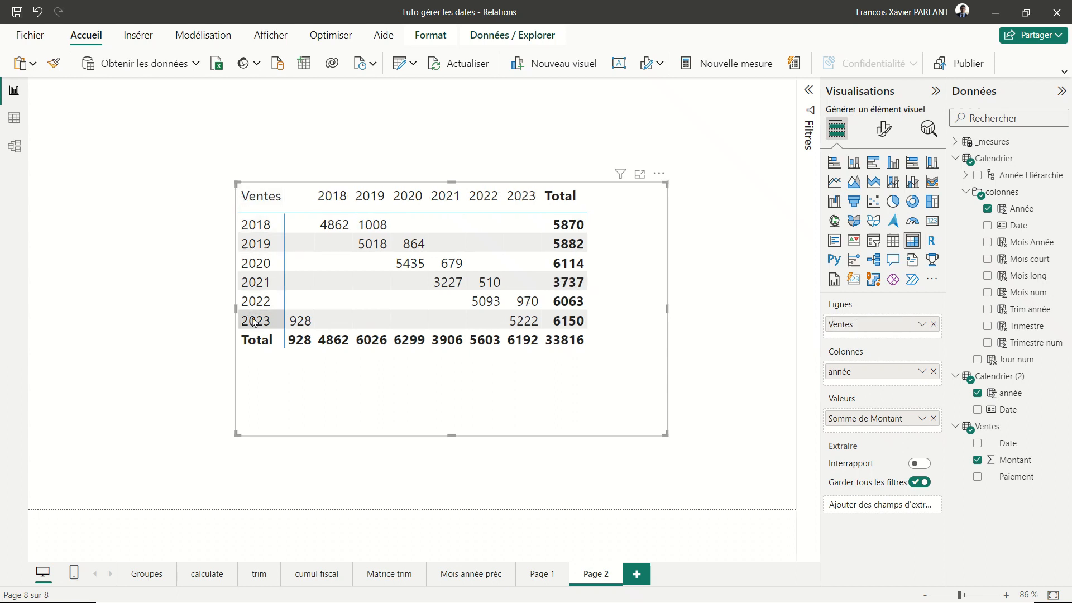
Step: Turn on the matrix title, set its text to "Année paiement" and centre it horizontally
click(884, 128)
click(884, 161)
text(titre)
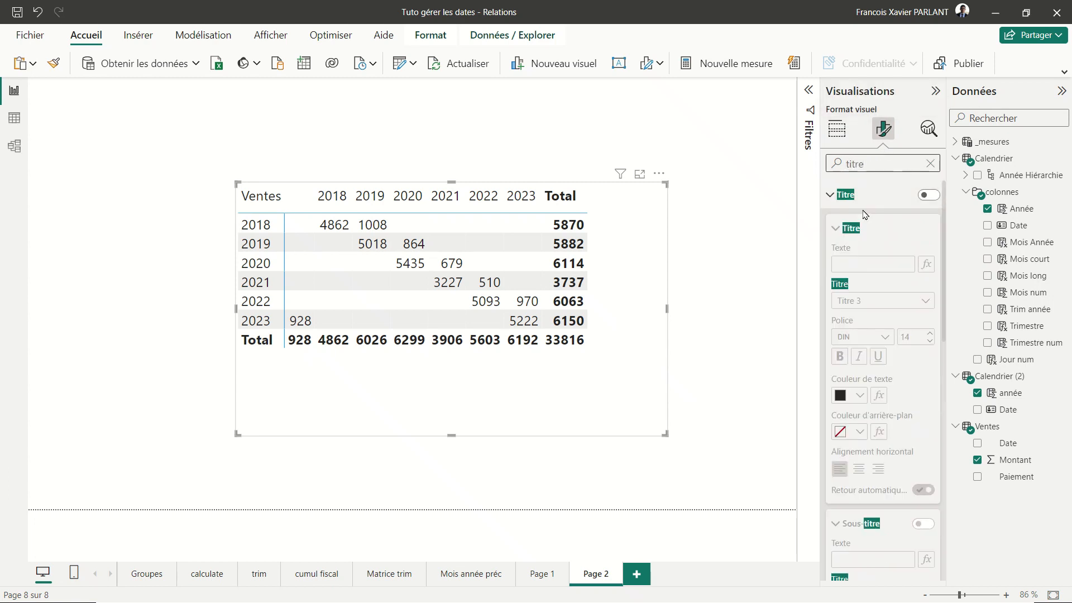
click(927, 195)
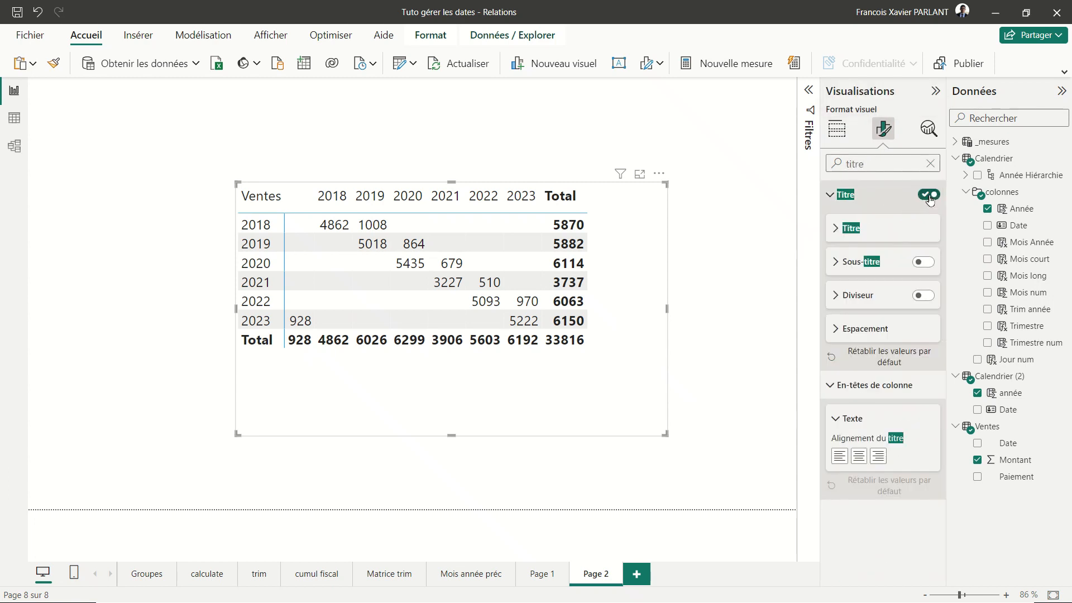
click(851, 228)
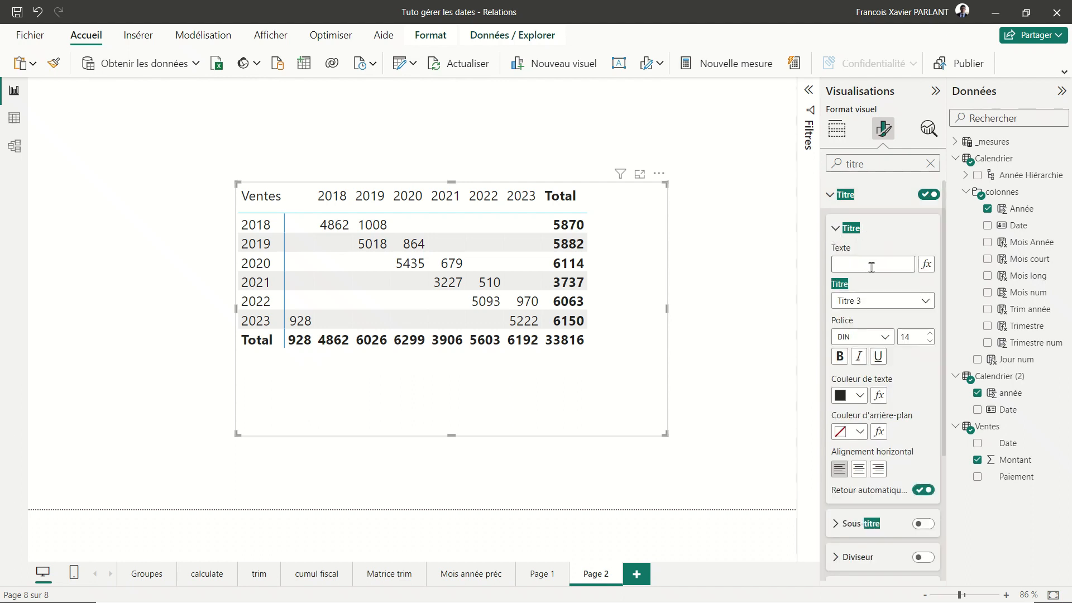
text(Année paiement)
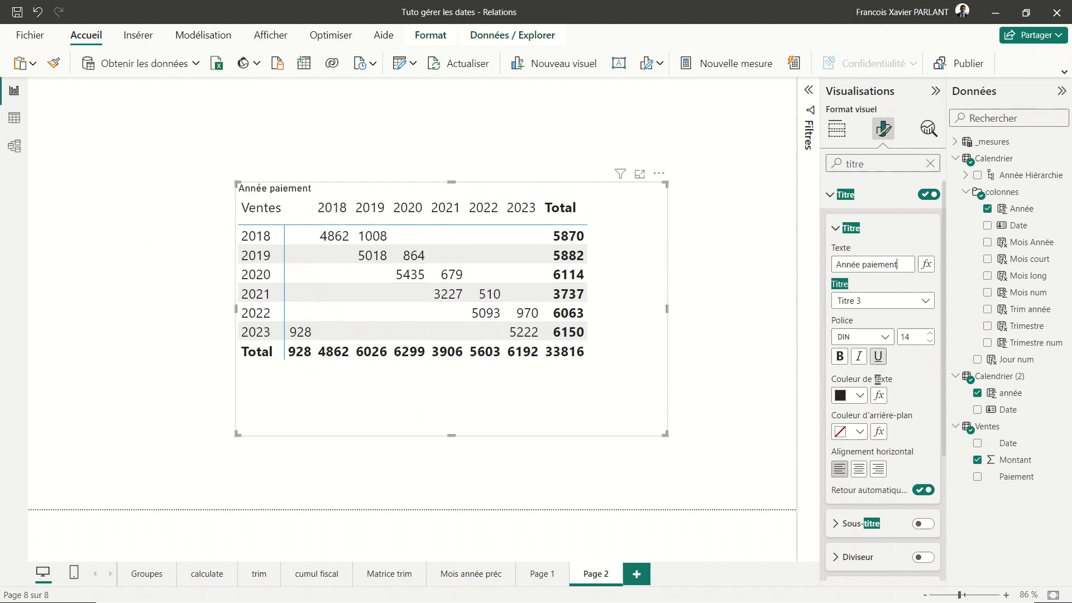
click(861, 473)
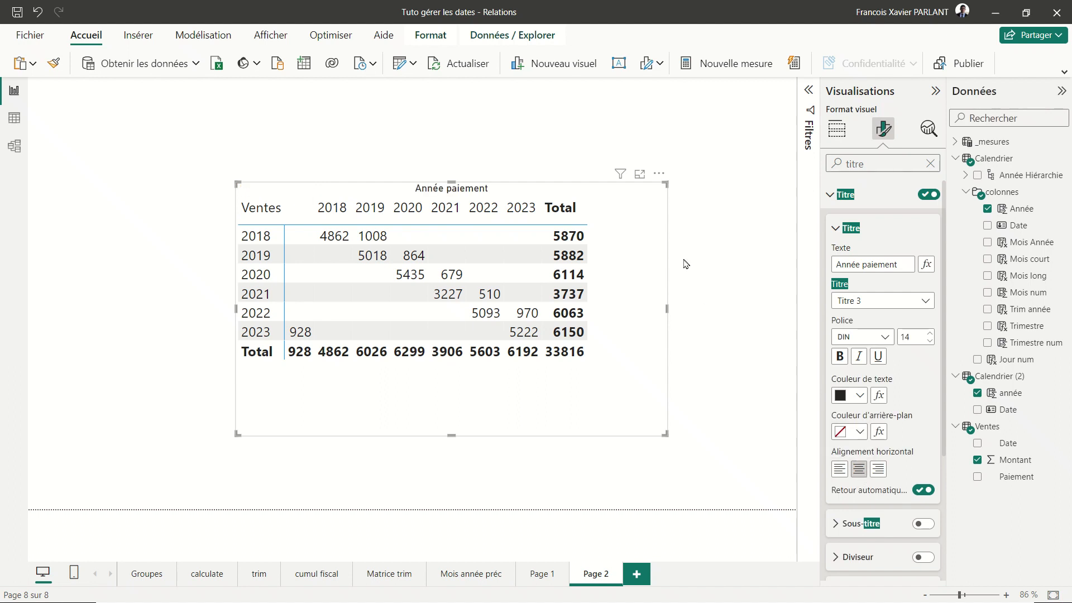